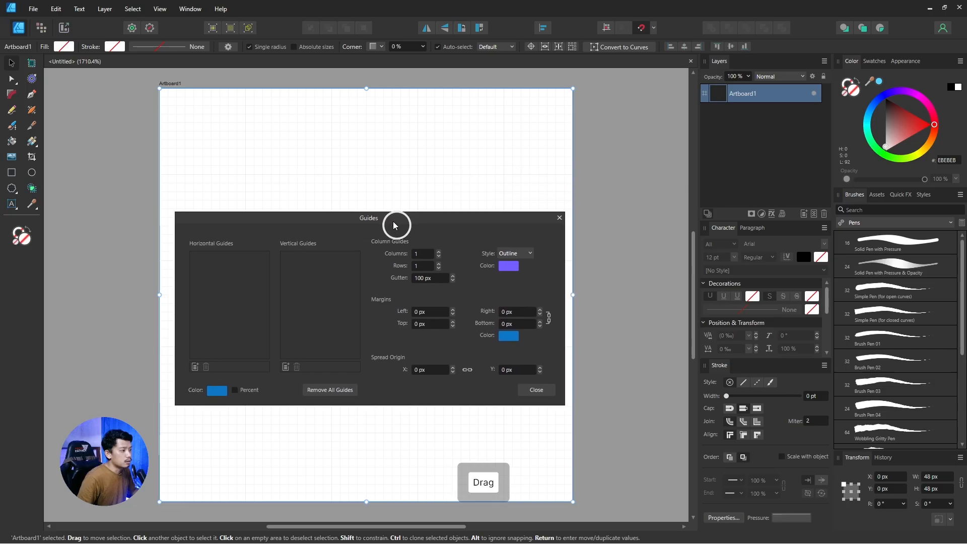
# Set the column guides to 4 columns and 4 rows with a 0 px gutter.
pyautogui.click(439, 279)
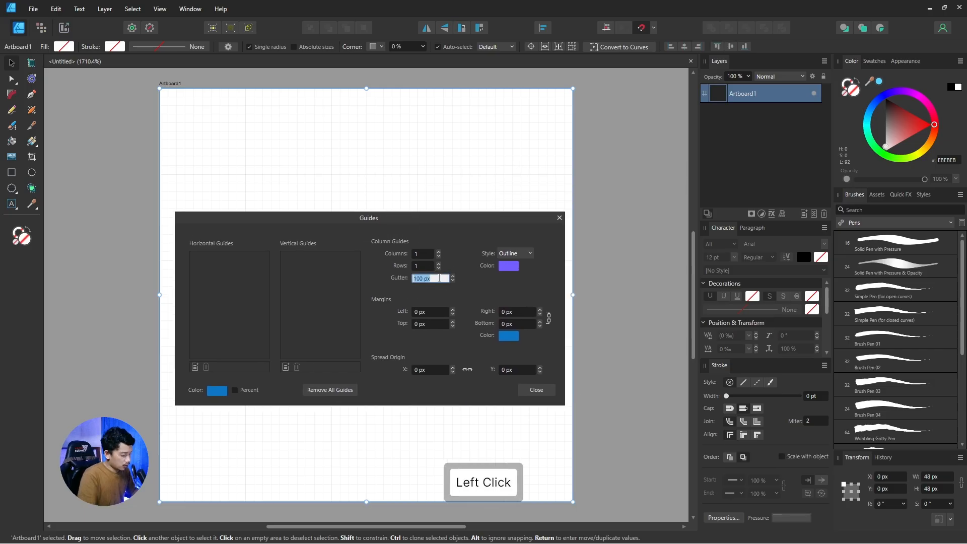
pyautogui.write('0')
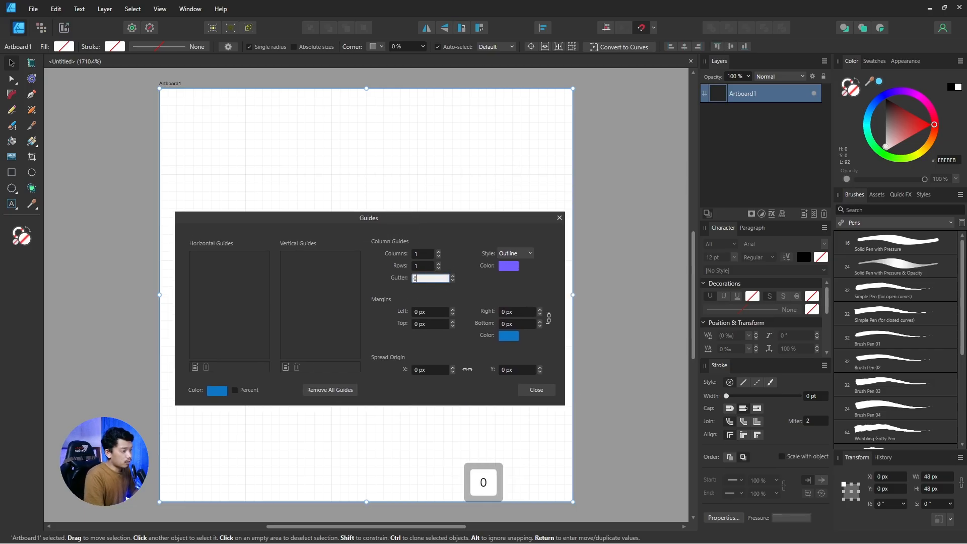
pyautogui.click(438, 252)
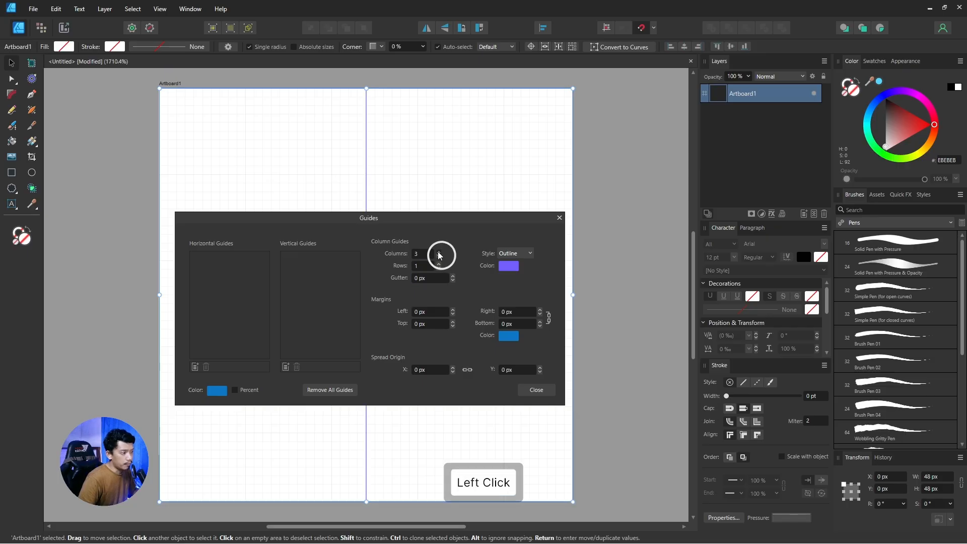
pyautogui.click(439, 253)
pyautogui.click(439, 253)
pyautogui.click(439, 264)
pyautogui.click(439, 264)
pyautogui.click(439, 264)
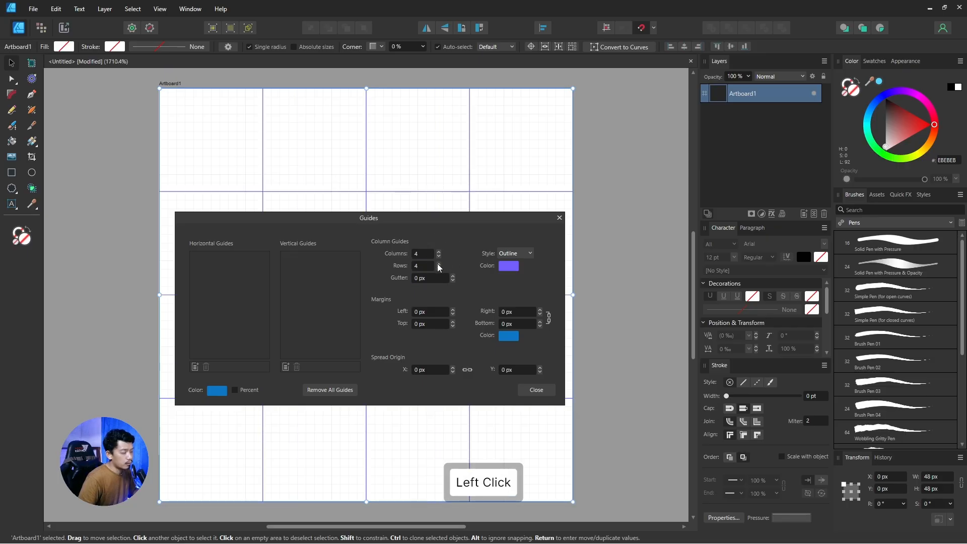
# Set all four guide margins to 2 px, close the guide settings and deselect the artboard.
pyautogui.click(453, 311)
pyautogui.click(453, 311)
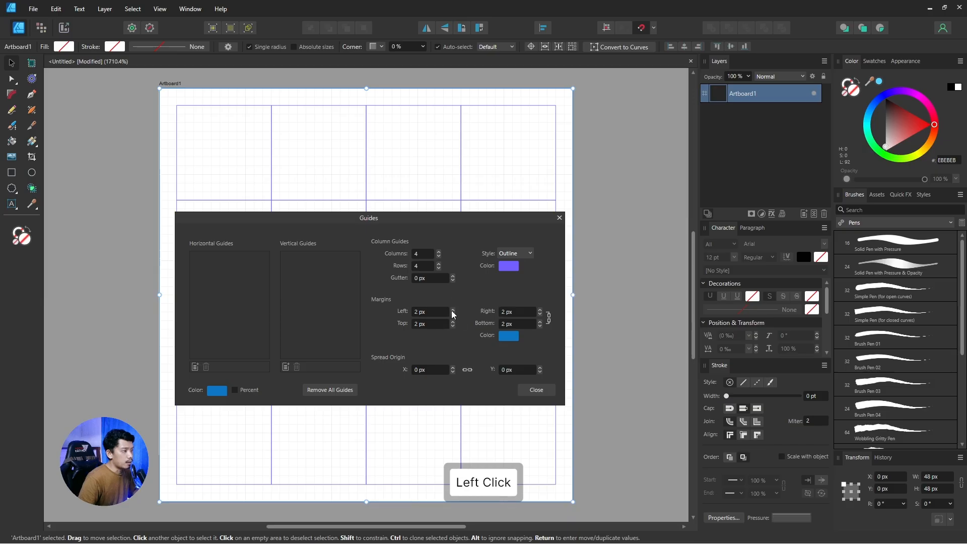
pyautogui.click(524, 390)
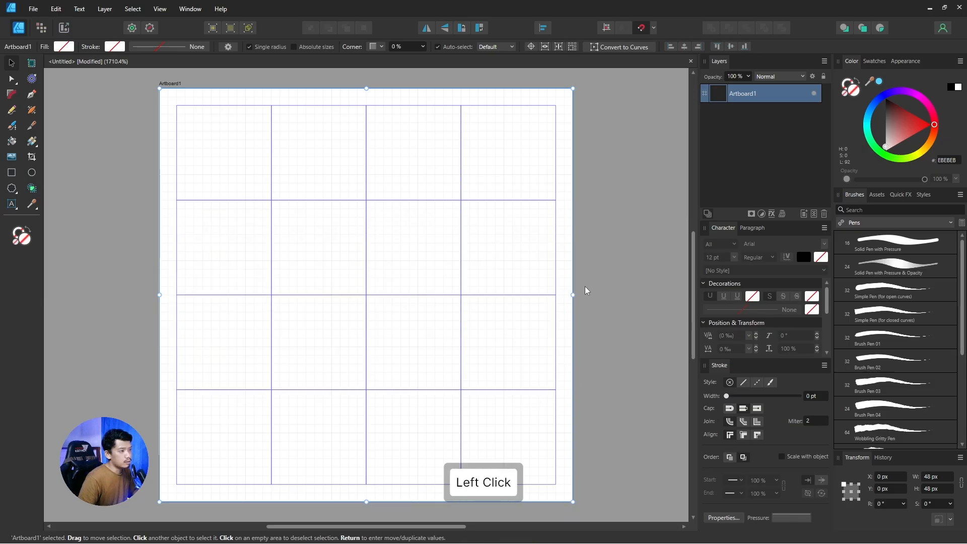
pyautogui.click(136, 170)
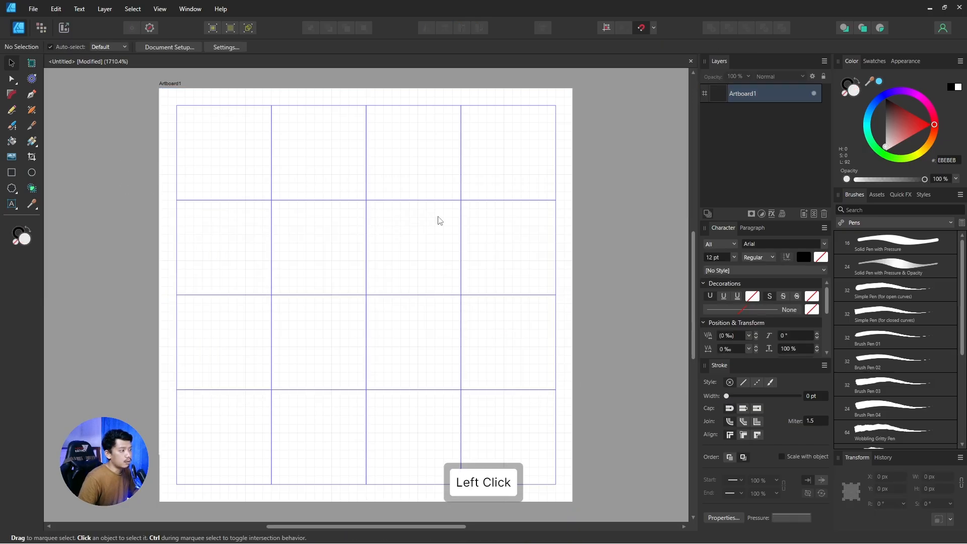
# Set the default fill to none and use a black stroke with a width of 0.5 pt.
pyautogui.click(19, 235)
pyautogui.click(17, 246)
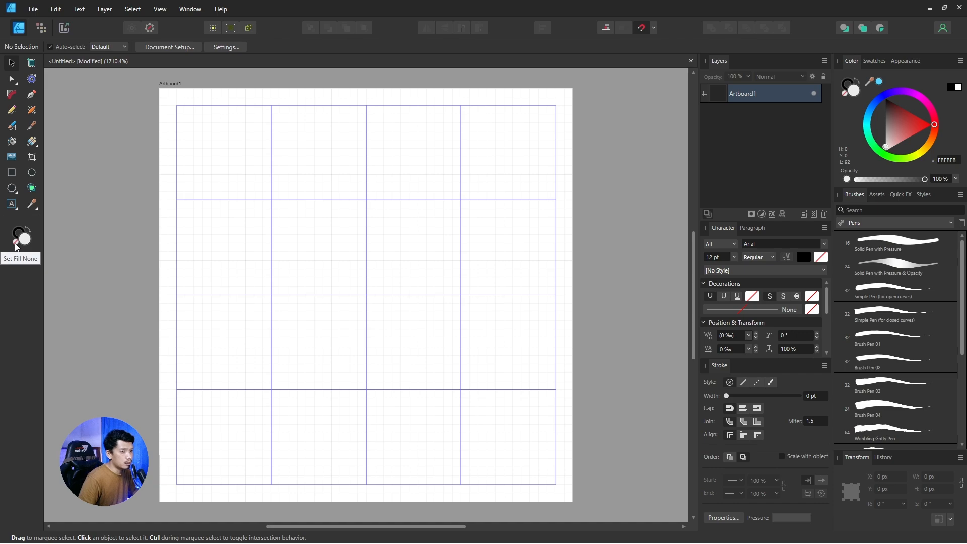
pyautogui.click(17, 247)
pyautogui.click(20, 234)
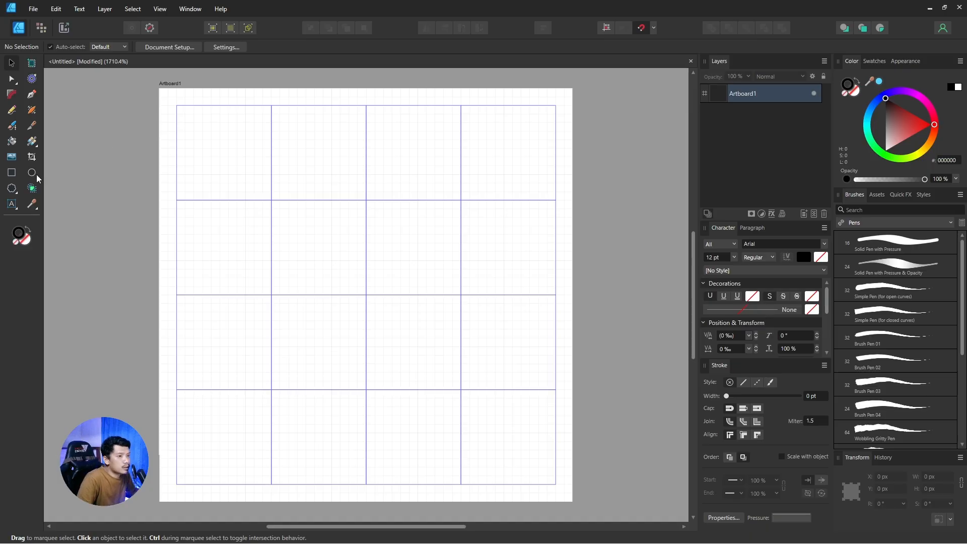
pyautogui.click(806, 395)
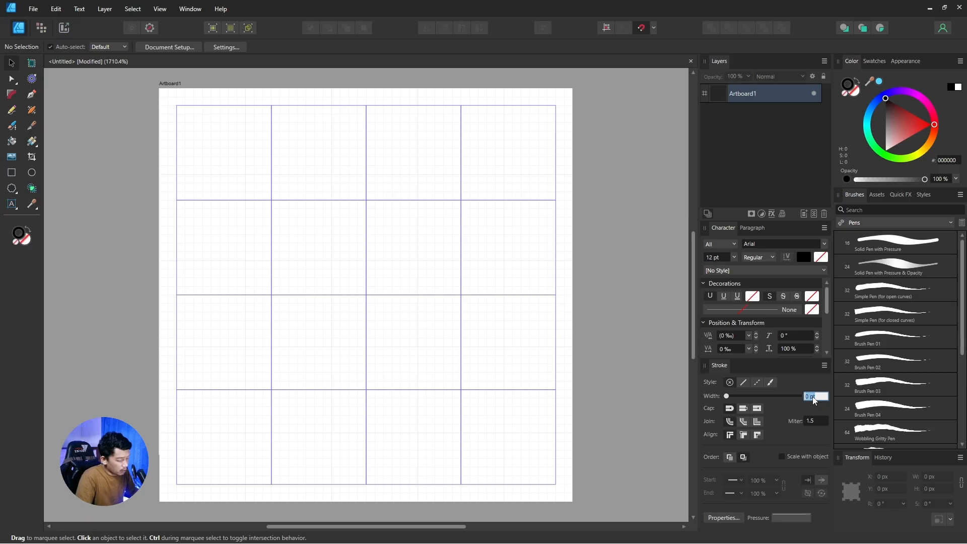
pyautogui.write('0.5')
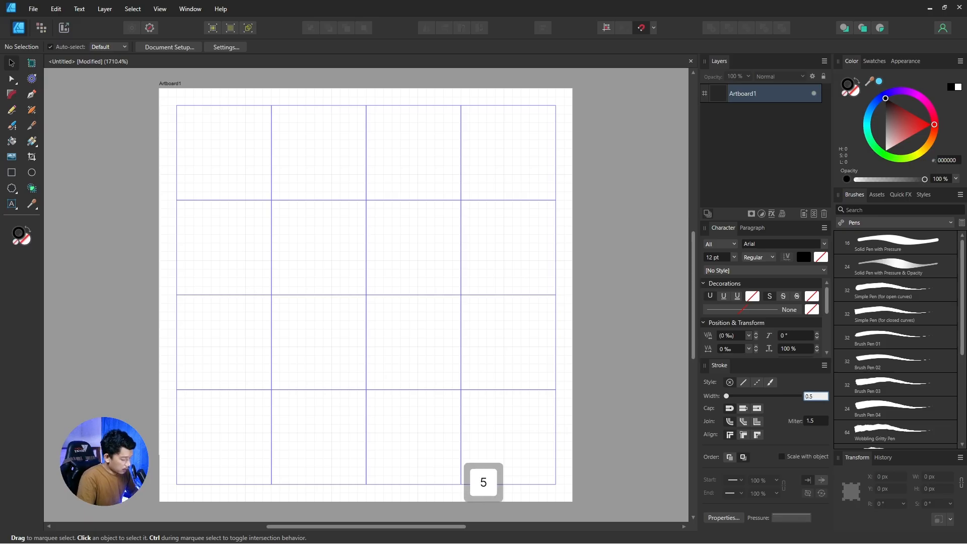
pyautogui.press('Return')
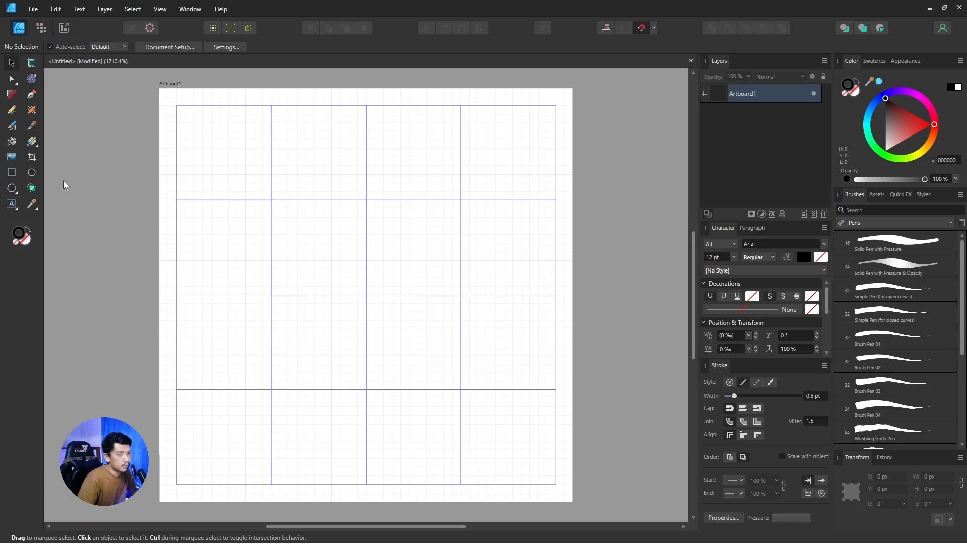
# Draw an 11 × 11 px square filling the guide cell in the second row and second column, and inspect its stroke edges against the grid.
pyautogui.click(16, 175)
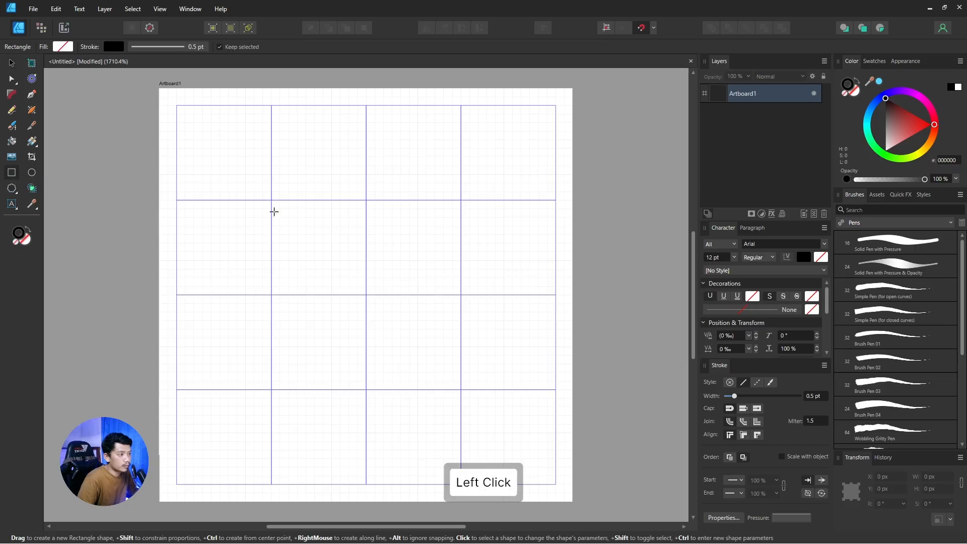
pyautogui.moveTo(271, 200); pyautogui.dragTo(366, 295)
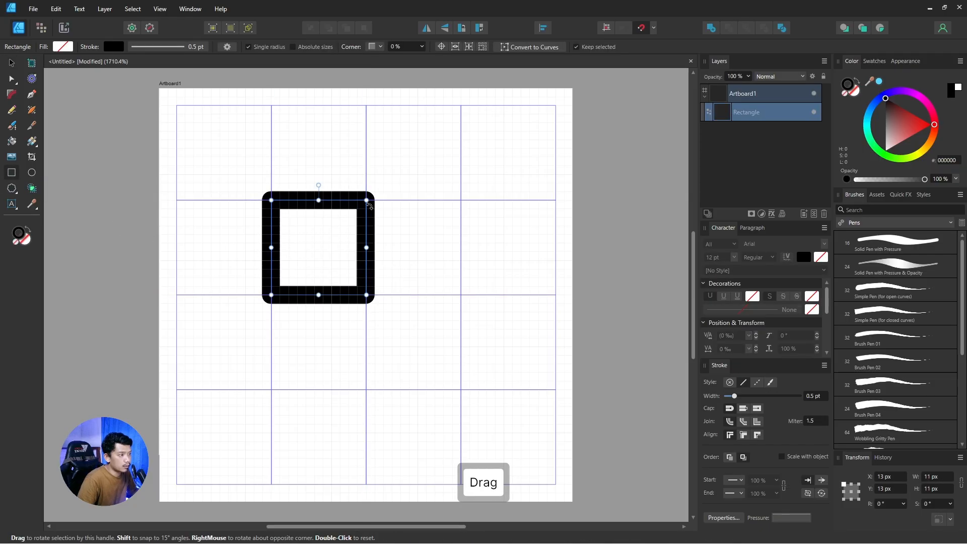
pyautogui.scroll(1, 353, 197)
pyautogui.scroll(5, 349, 194)
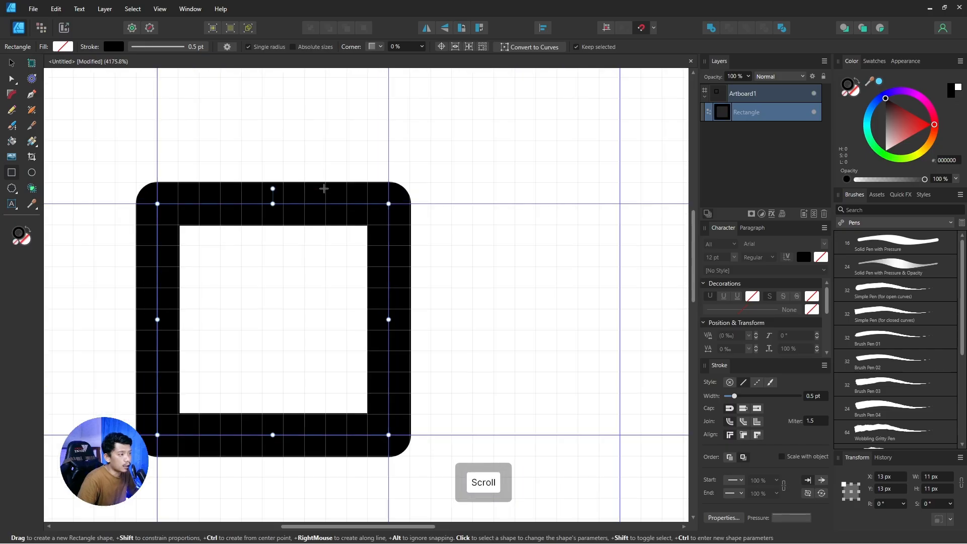
pyautogui.scroll(2, 369, 188)
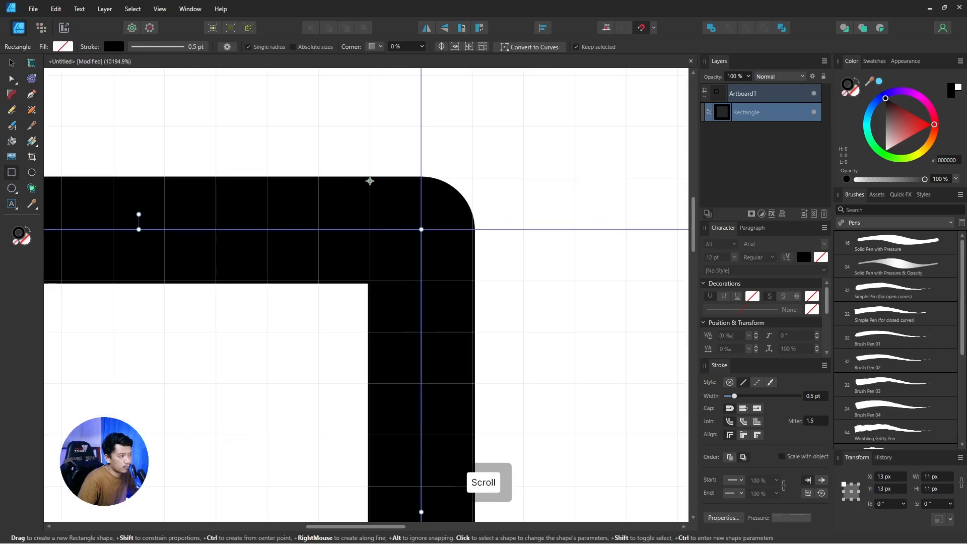
pyautogui.scroll(1, 448, 230)
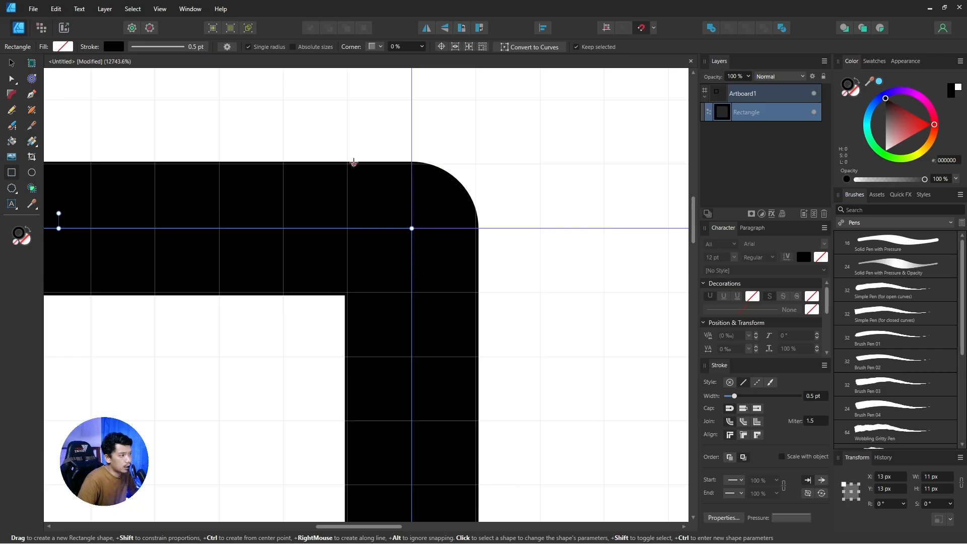
pyautogui.scroll(-9, 354, 177)
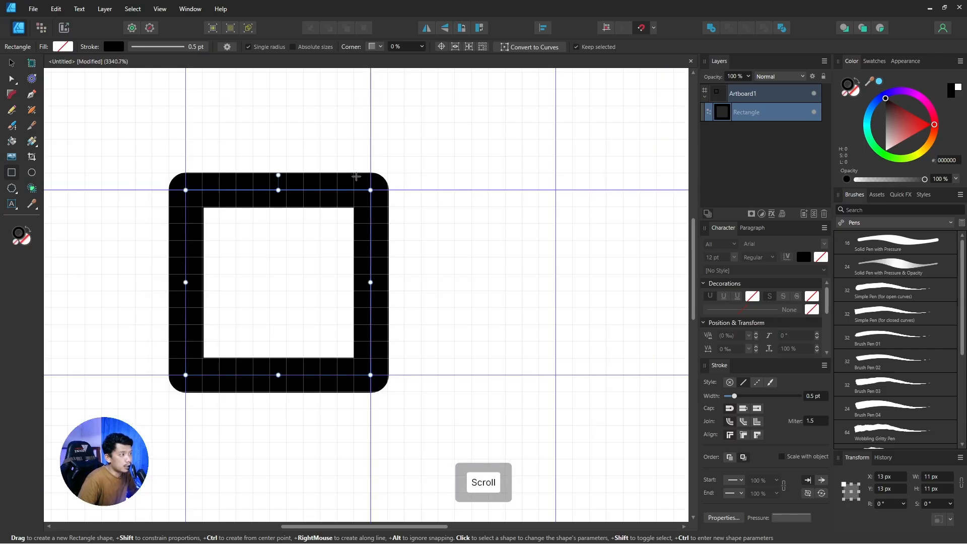
pyautogui.press('space')
pyautogui.moveTo(362, 154); pyautogui.dragTo(361, 165)
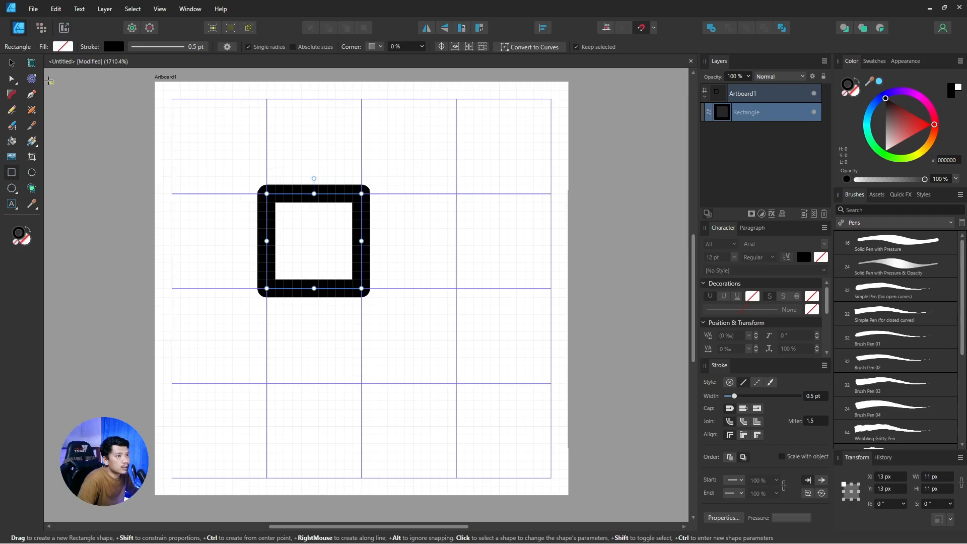
# Turn off the user interface setting that shows line widths in points.
pyautogui.click(9, 64)
pyautogui.click(129, 111)
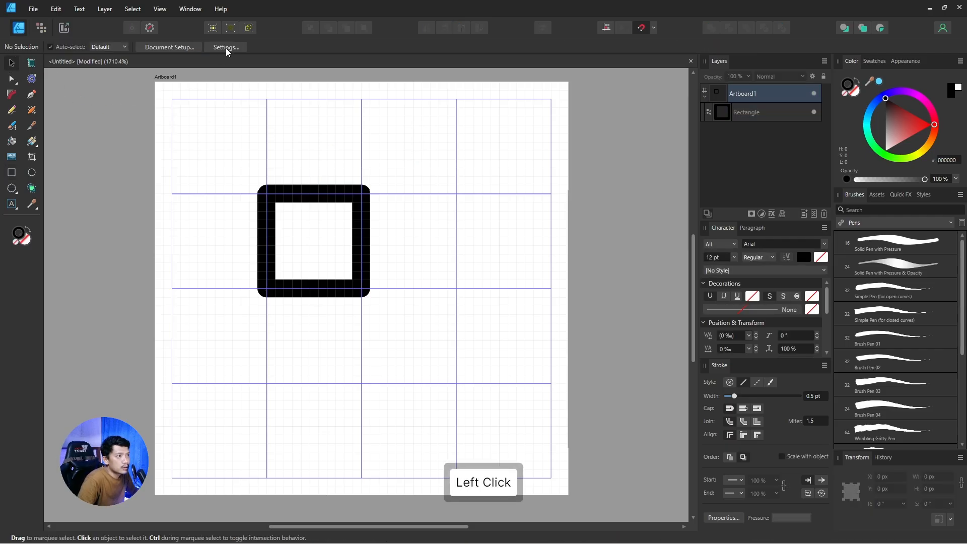
pyautogui.click(226, 48)
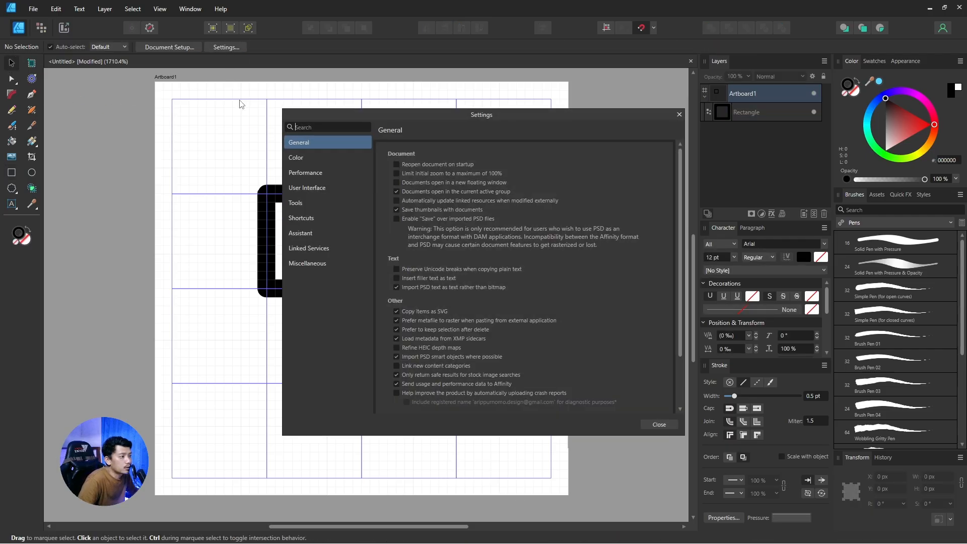
pyautogui.click(305, 188)
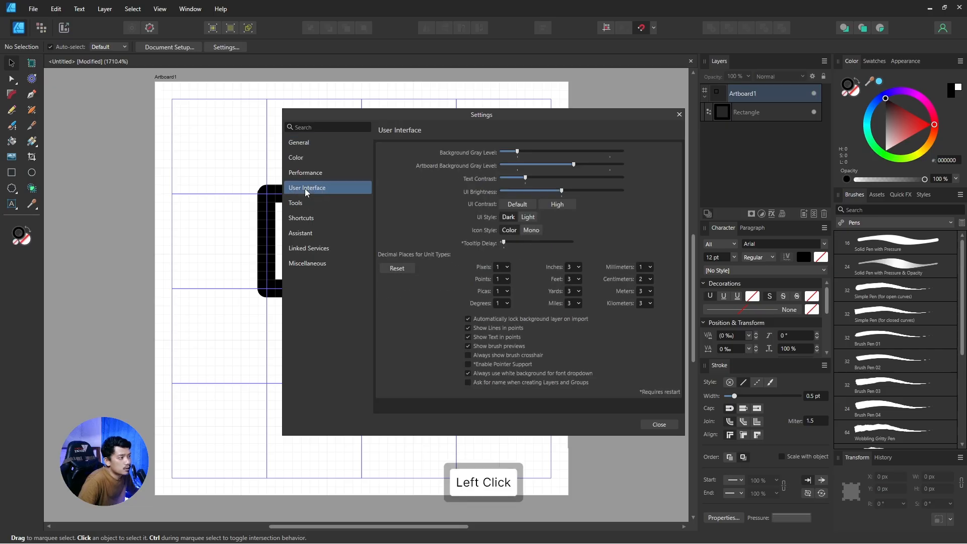
pyautogui.click(468, 328)
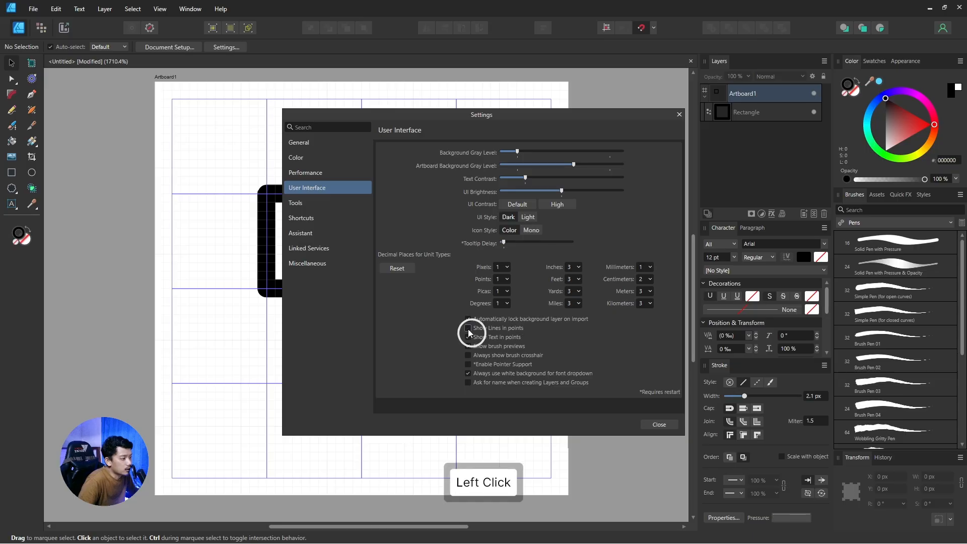
pyautogui.click(659, 425)
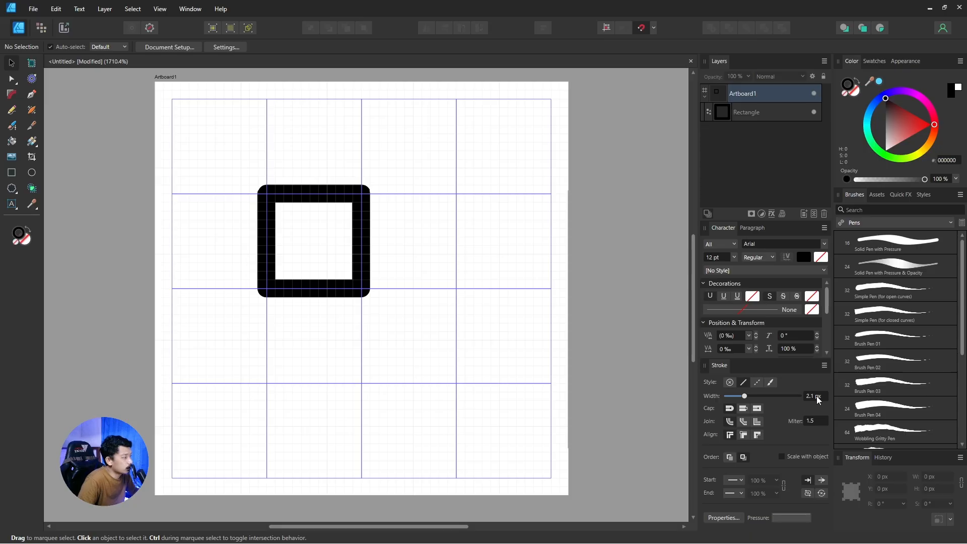
# Set the square's stroke width to 2 px.
pyautogui.click(816, 402)
pyautogui.click(813, 403)
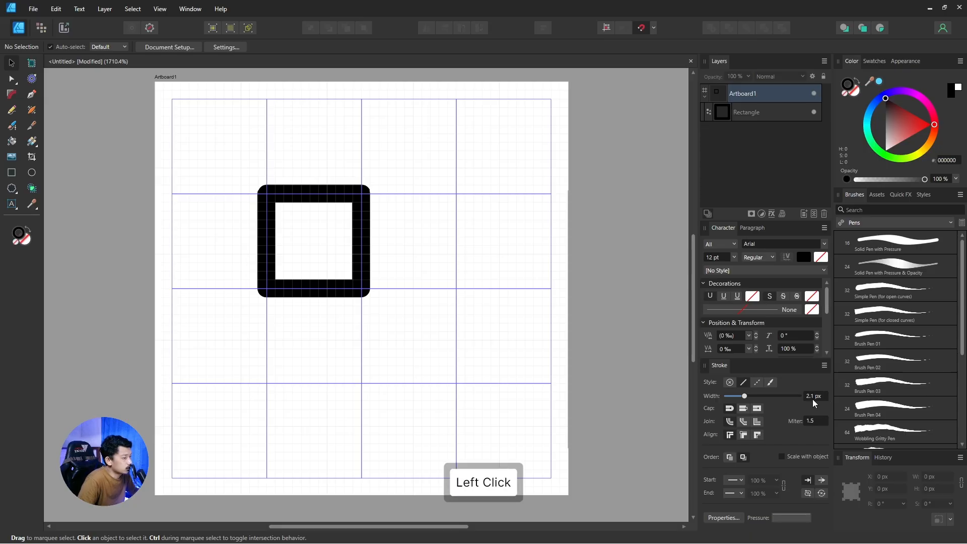
pyautogui.click(360, 240)
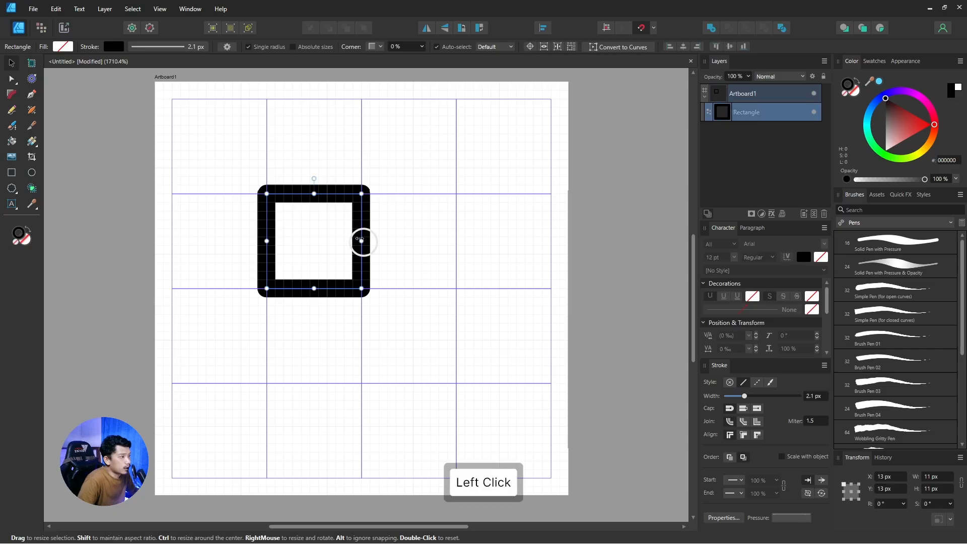
pyautogui.click(813, 396)
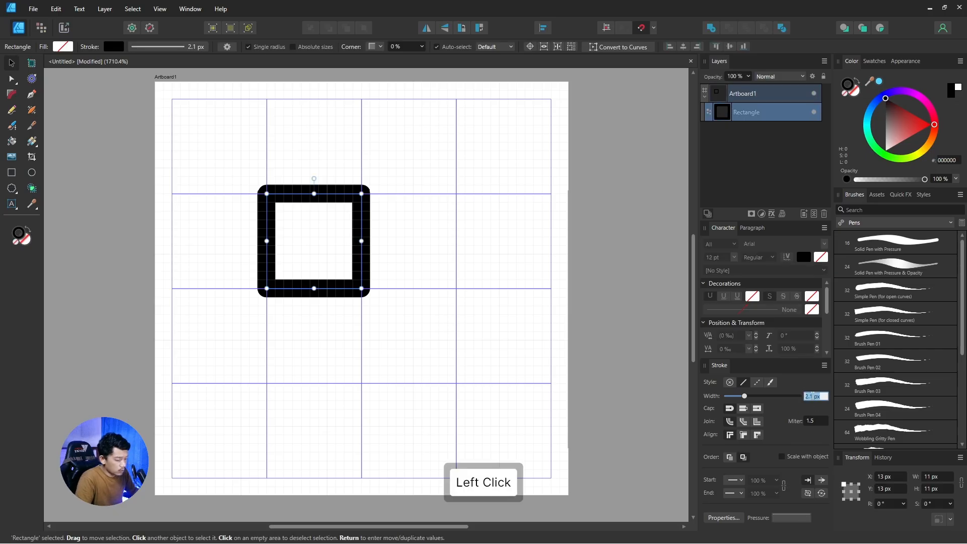
pyautogui.write('2')
pyautogui.press('Return')
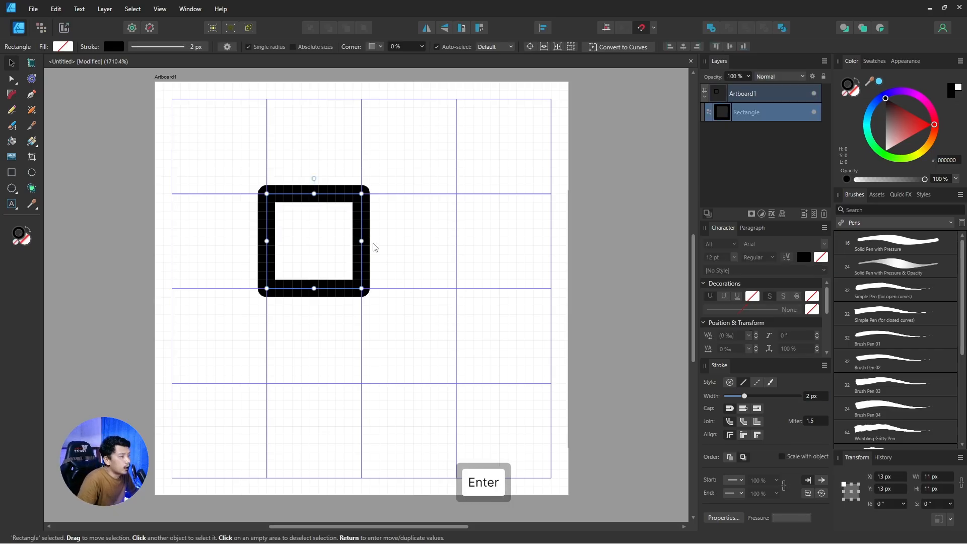
# Check the square's stroke corner against the grid in pixel preview, return to the normal view and deselect the square.
pyautogui.scroll(5, 362, 193)
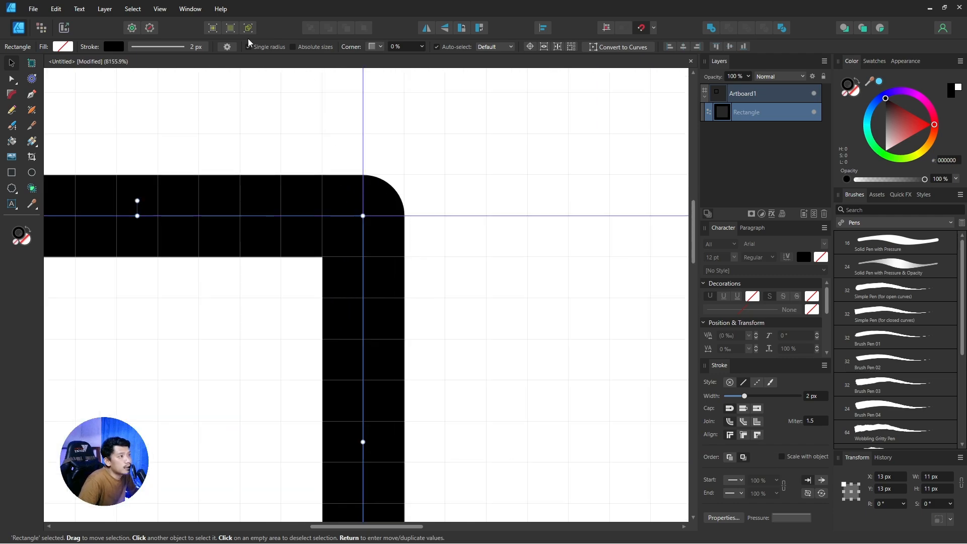
pyautogui.click(214, 28)
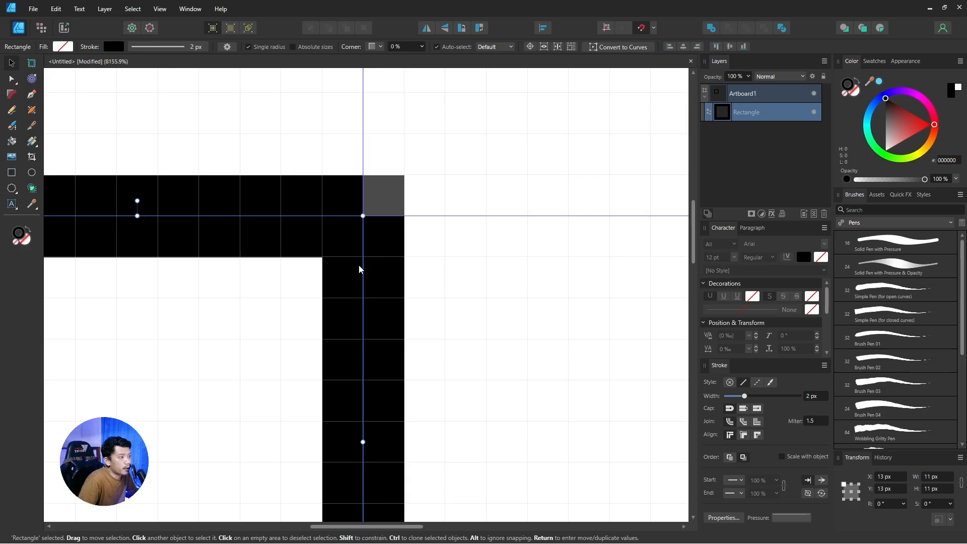
pyautogui.click(214, 30)
pyautogui.scroll(-5, 430, 218)
pyautogui.moveTo(432, 186); pyautogui.dragTo(426, 189)
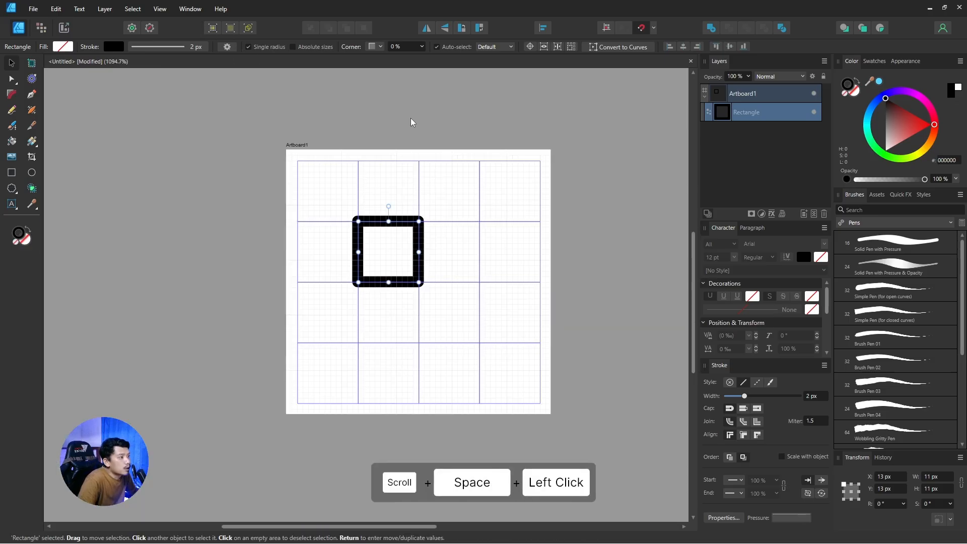
pyautogui.click(411, 119)
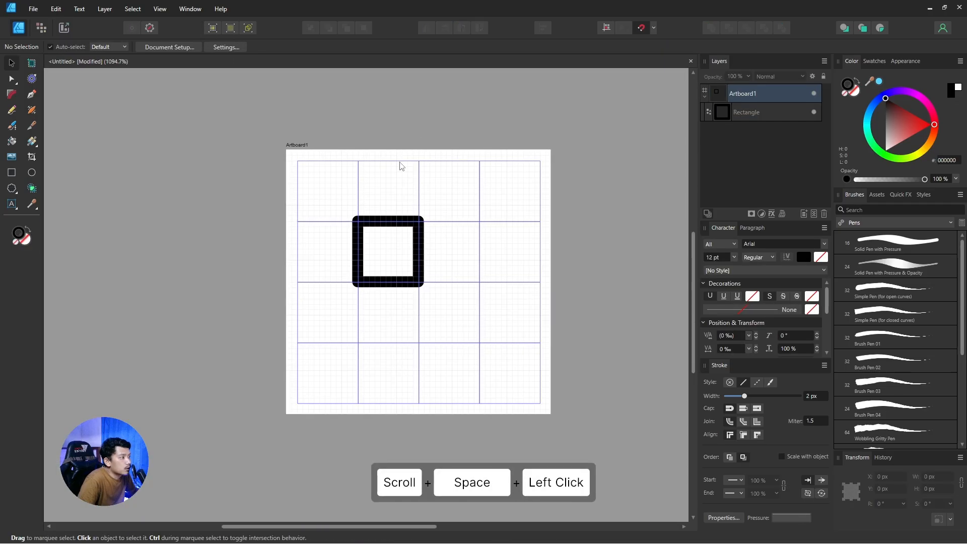
# Collapse the artboard's layer contents and rename the artboard as Lamp.
pyautogui.click(705, 96)
pyautogui.click(741, 95)
pyautogui.click(741, 95)
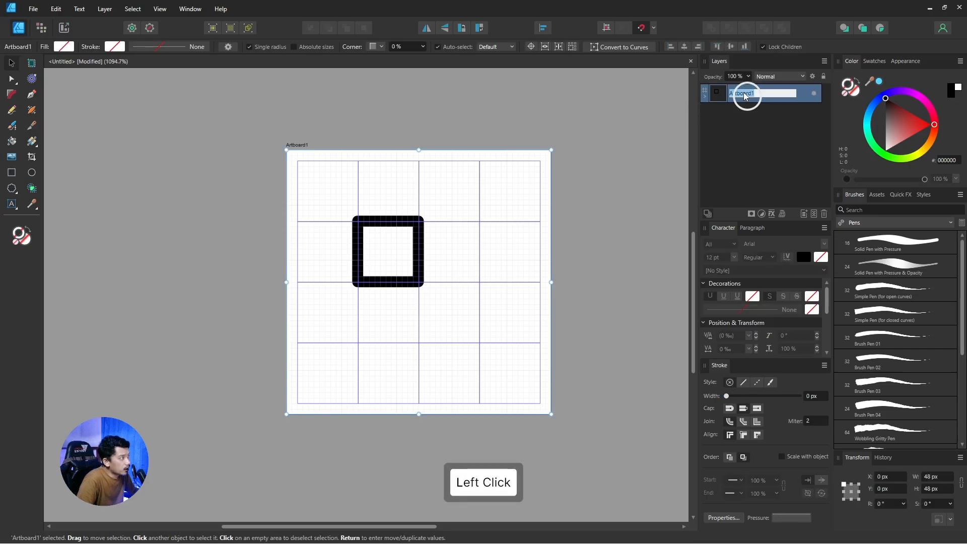
pyautogui.write('Lamp')
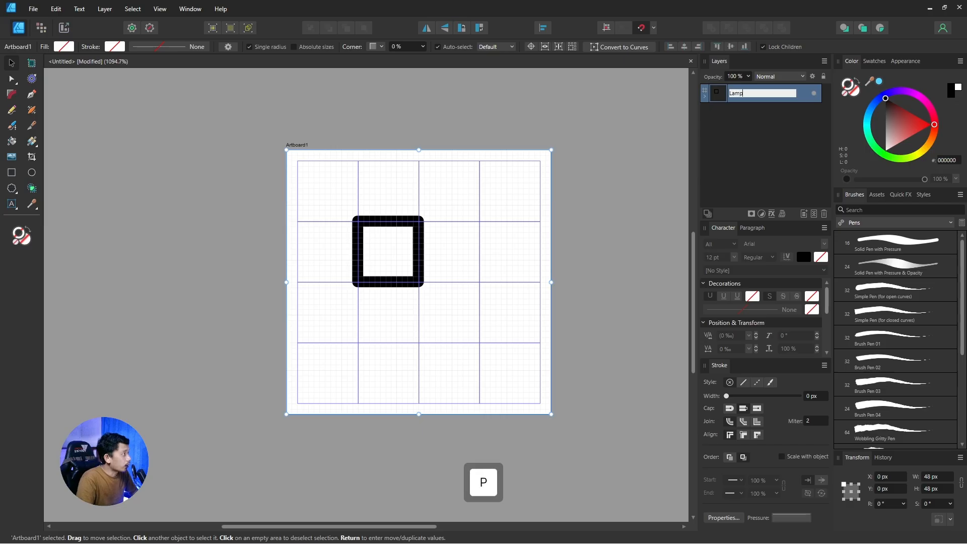
pyautogui.press('Return')
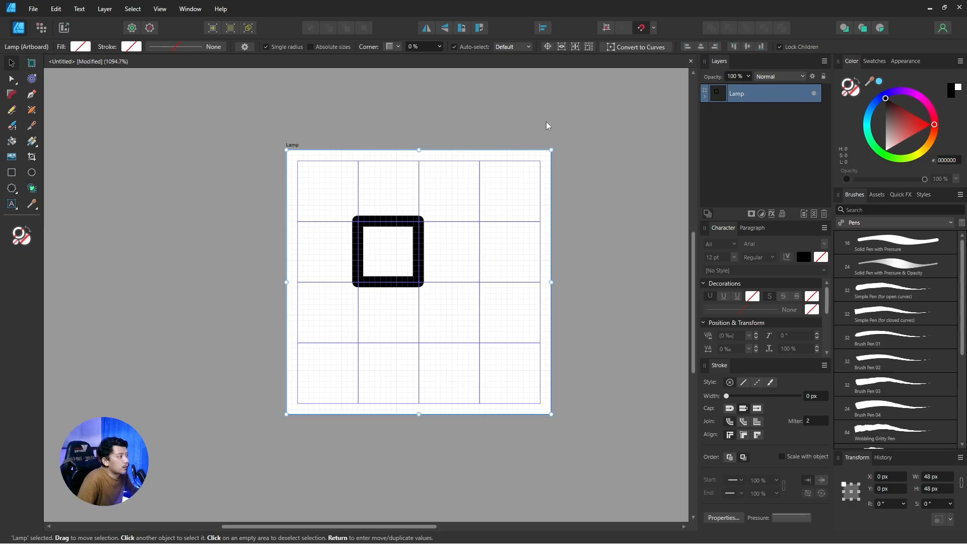
# Delete the test square from the artboard and leave nothing selected.
pyautogui.click(525, 119)
pyautogui.moveTo(525, 119); pyautogui.dragTo(440, 132)
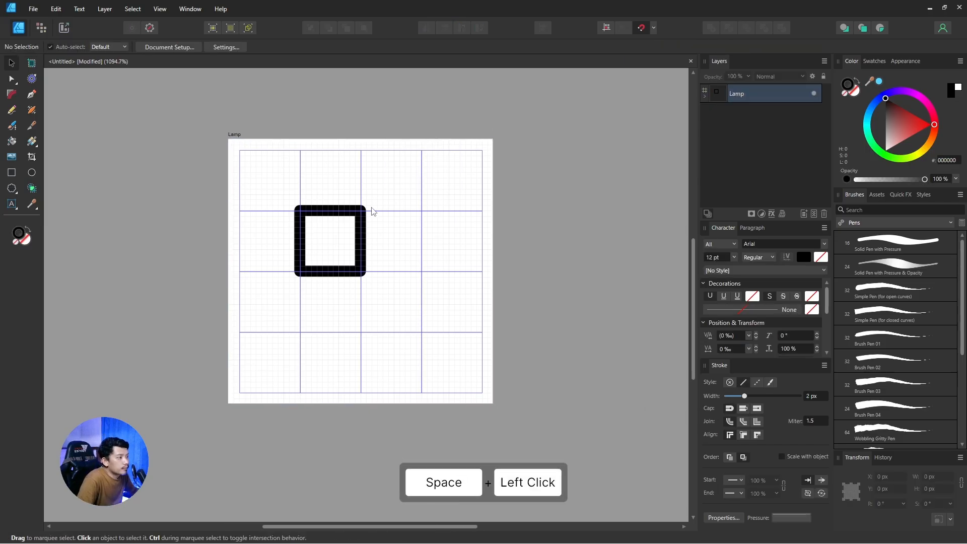
pyautogui.click(358, 211)
pyautogui.press('Delete')
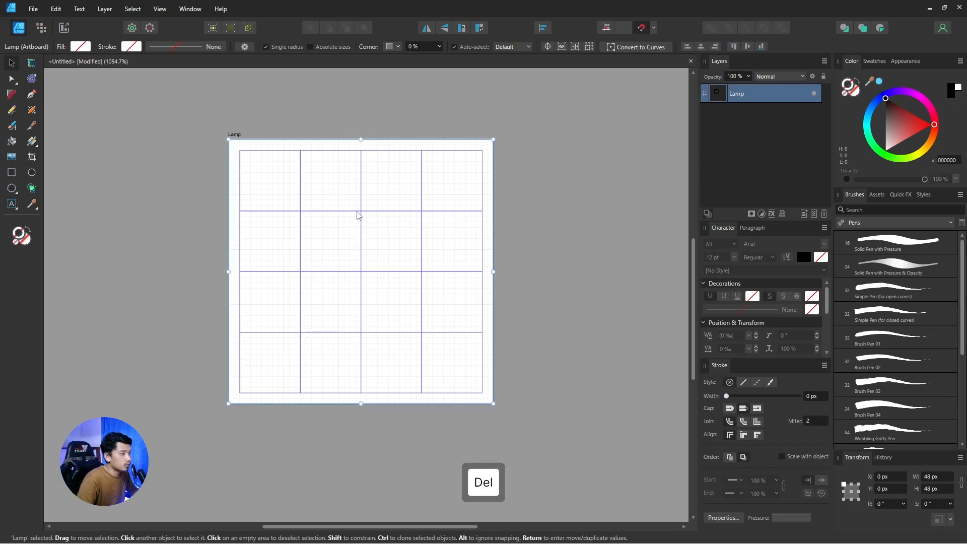
pyautogui.click(341, 107)
pyautogui.moveTo(327, 110); pyautogui.dragTo(333, 111)
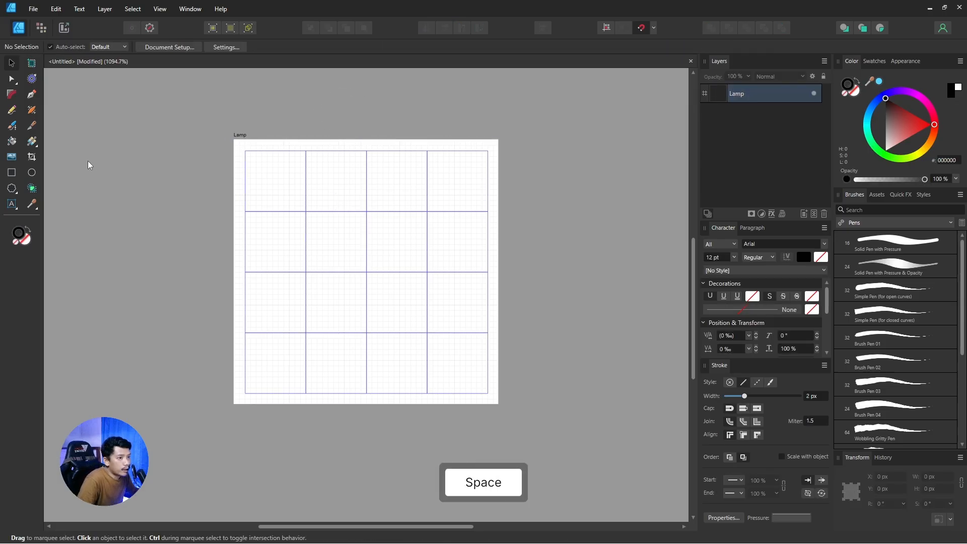
# Draw a circle centred horizontally and vertically on the artboard and enlarge it about its centre to 22 px wide and high.
pyautogui.click(31, 173)
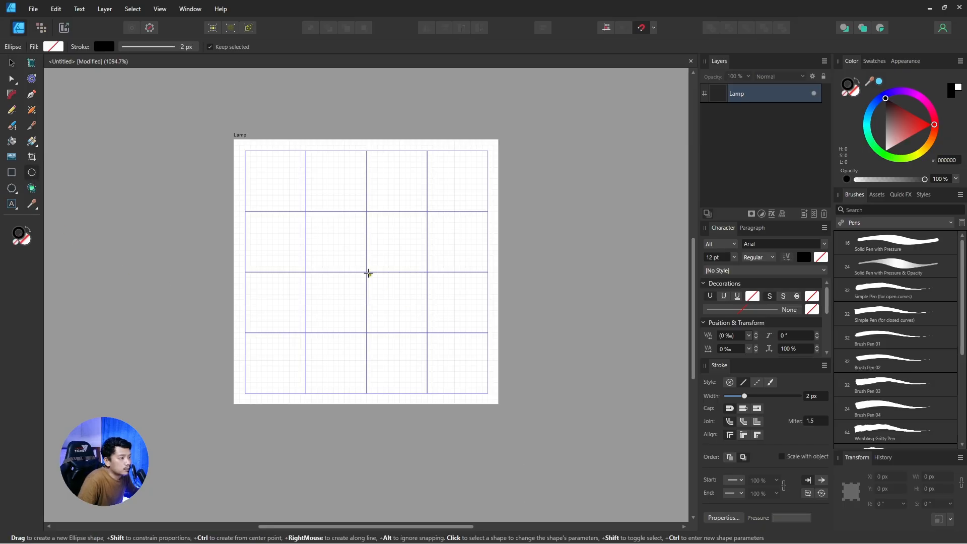
pyautogui.moveTo(367, 273); pyautogui.dragTo(429, 340)
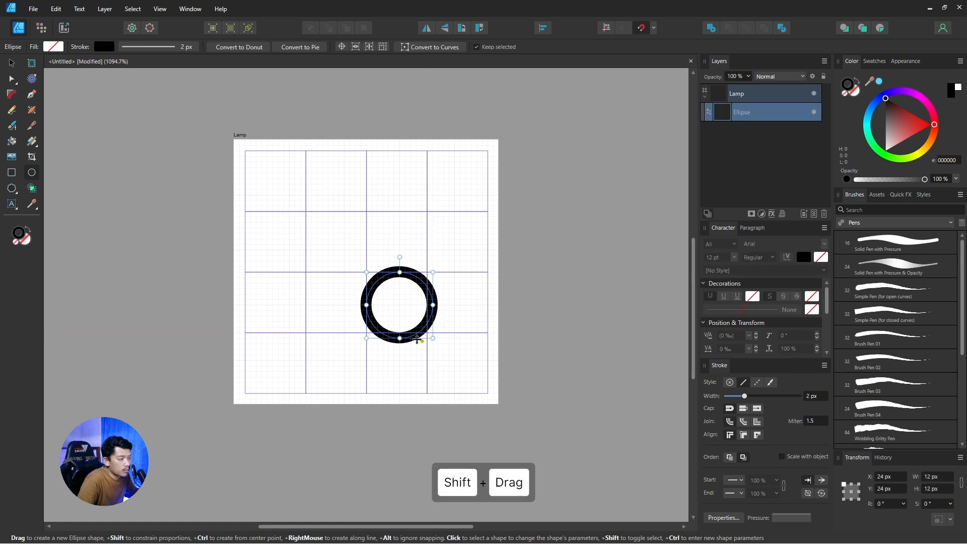
pyautogui.press('v')
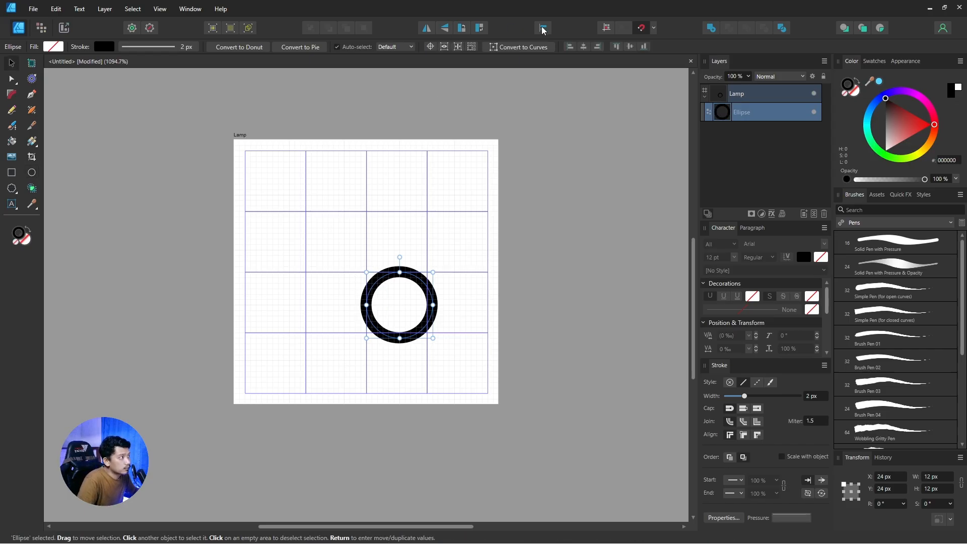
pyautogui.click(584, 46)
pyautogui.click(630, 46)
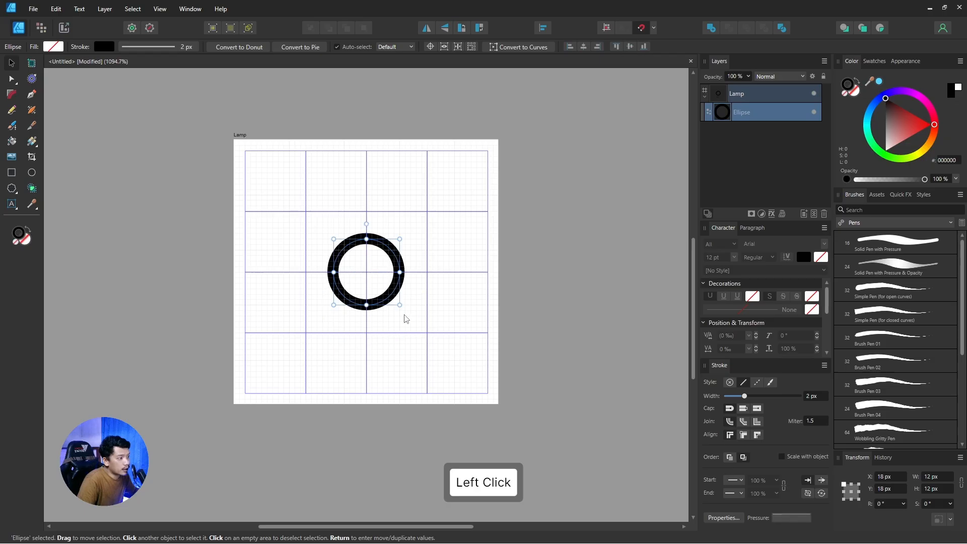
pyautogui.moveTo(401, 306); pyautogui.dragTo(428, 333)
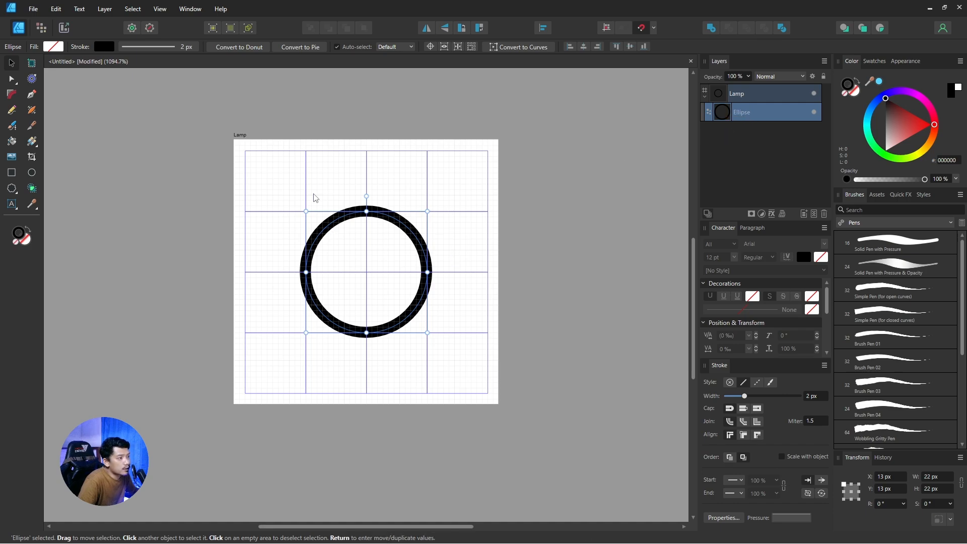
# Convert the circle to curves and try reshaping it by moving its top node up and to the left.
pyautogui.click(104, 9)
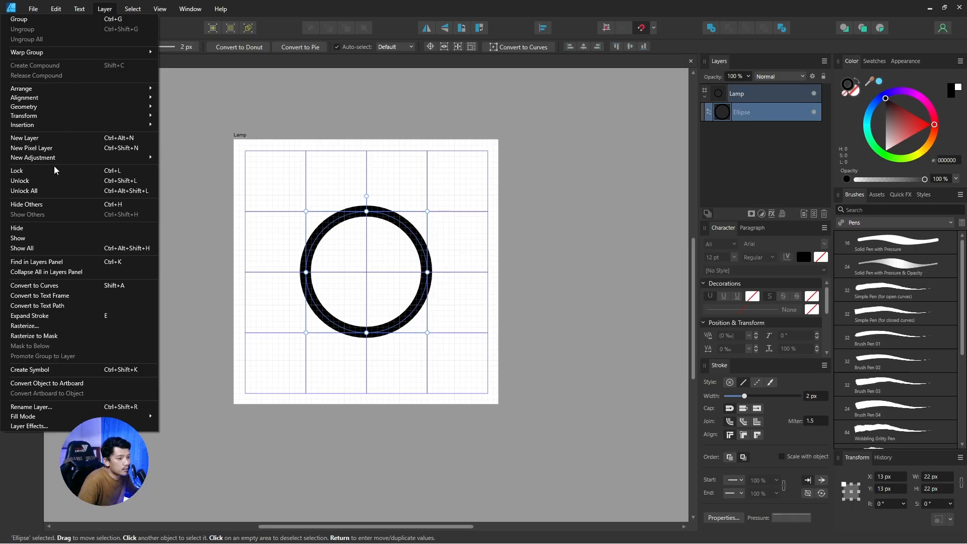
pyautogui.click(56, 288)
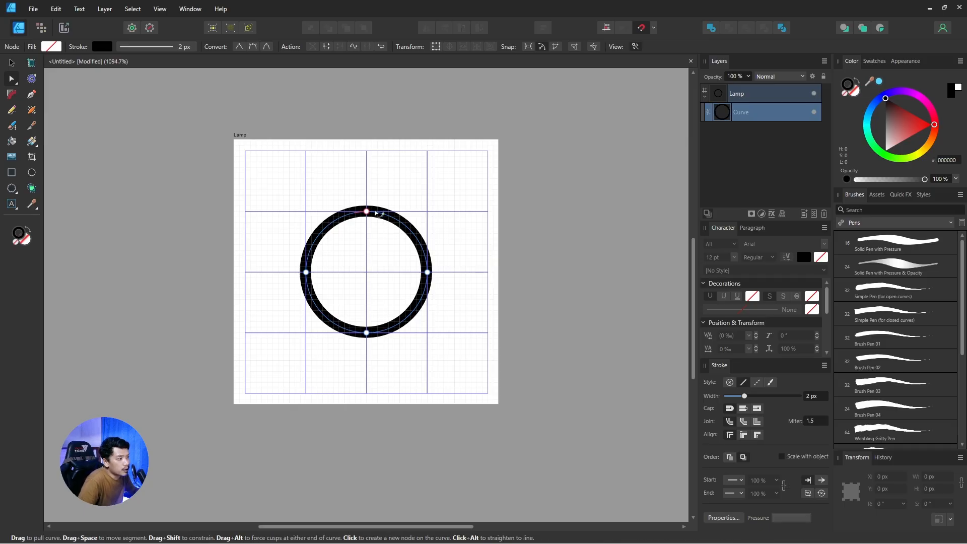
pyautogui.moveTo(360, 203); pyautogui.dragTo(383, 229)
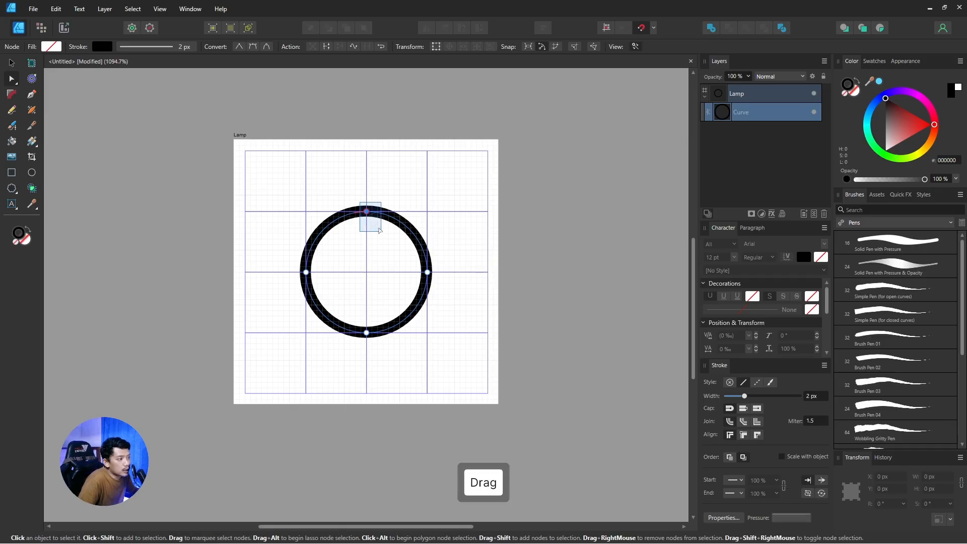
pyautogui.click(364, 206)
pyautogui.click(356, 203)
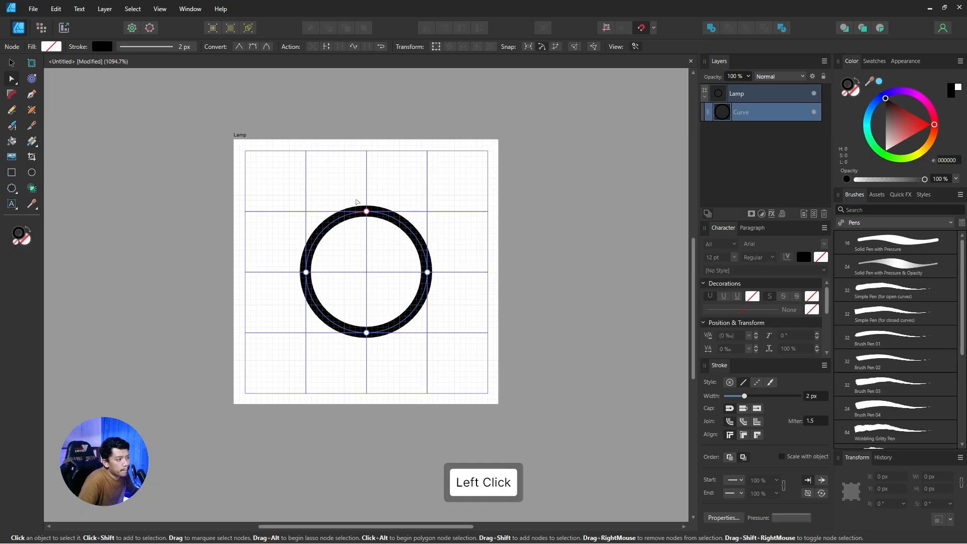
pyautogui.moveTo(357, 200)
pyautogui.mouseDown()
pyautogui.moveTo(384, 230)
pyautogui.moveTo(359, 215)
pyautogui.mouseUp()
pyautogui.click(355, 212)
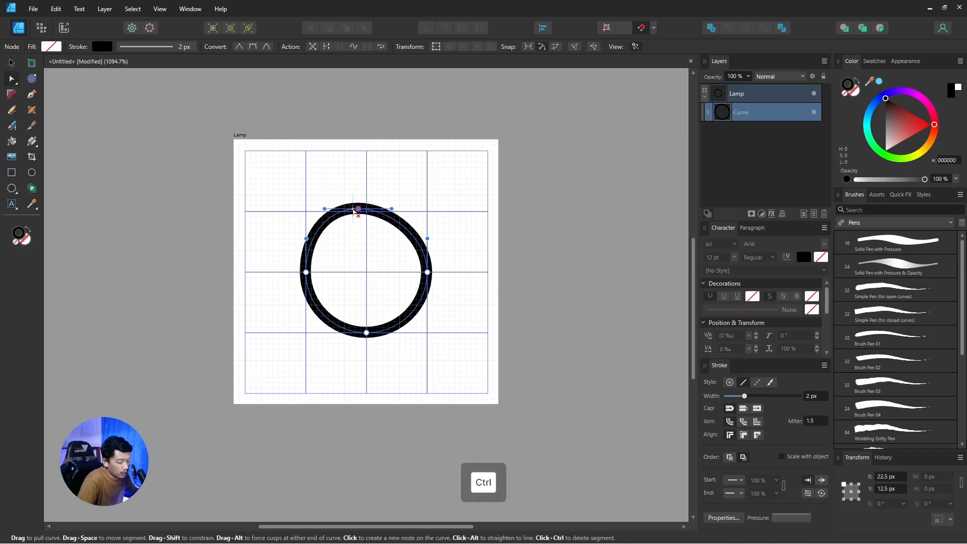
# Undo the top node's move and the circle's conversion to curves.
pyautogui.hotkey('ctrl', 'z')
pyautogui.hotkey('ctrl', 'z')
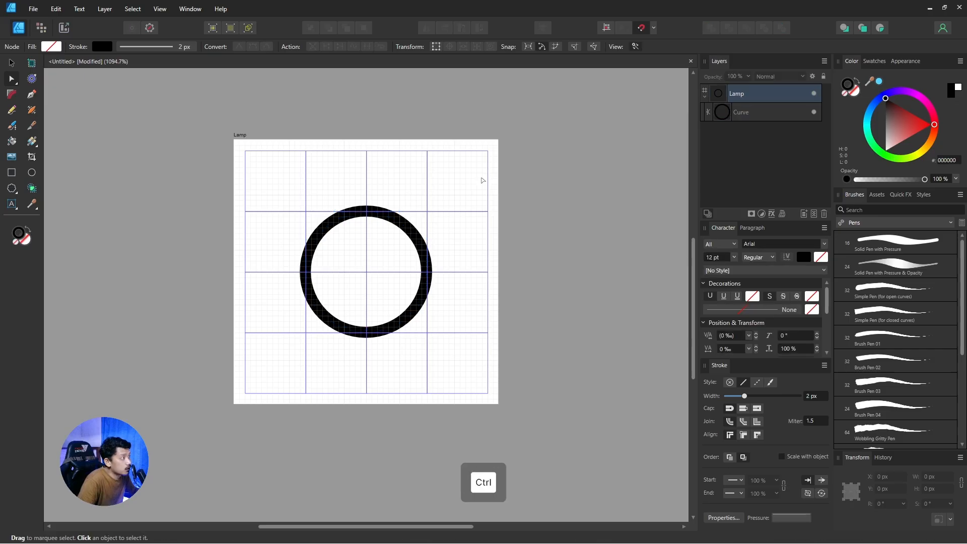
pyautogui.hotkey('ctrl', 'y')
pyautogui.hotkey('ctrl', 'z')
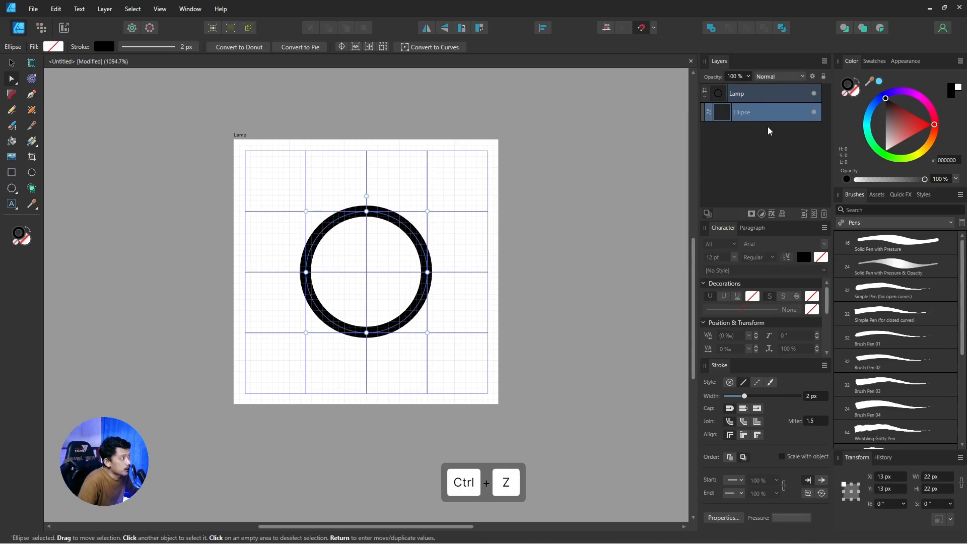
# Try to select the top node of the unconverted ellipse with the Node tool.
pyautogui.click(11, 79)
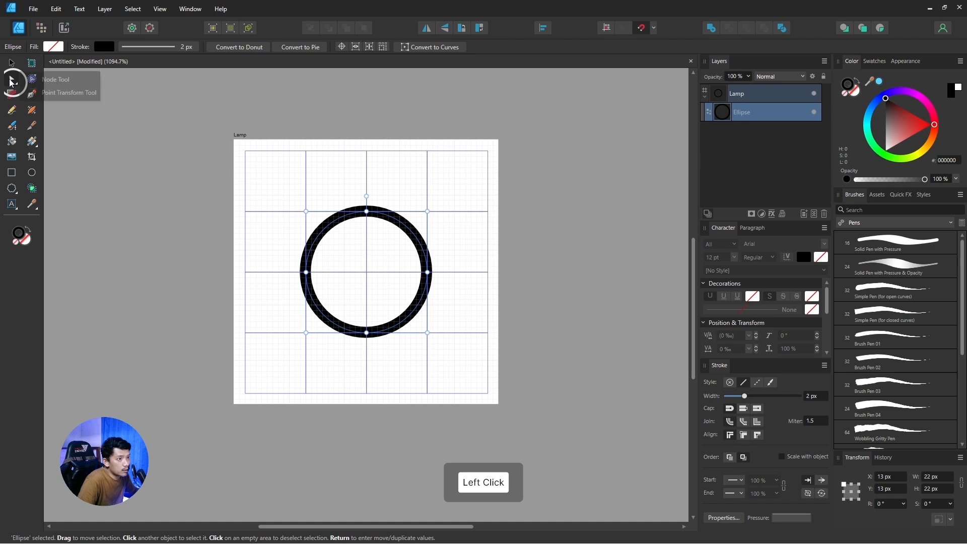
pyautogui.click(346, 190)
pyautogui.press('v')
pyautogui.moveTo(346, 190); pyautogui.dragTo(385, 225)
pyautogui.click(382, 221)
pyautogui.moveTo(351, 197); pyautogui.dragTo(383, 221)
pyautogui.click(386, 216)
pyautogui.press('v')
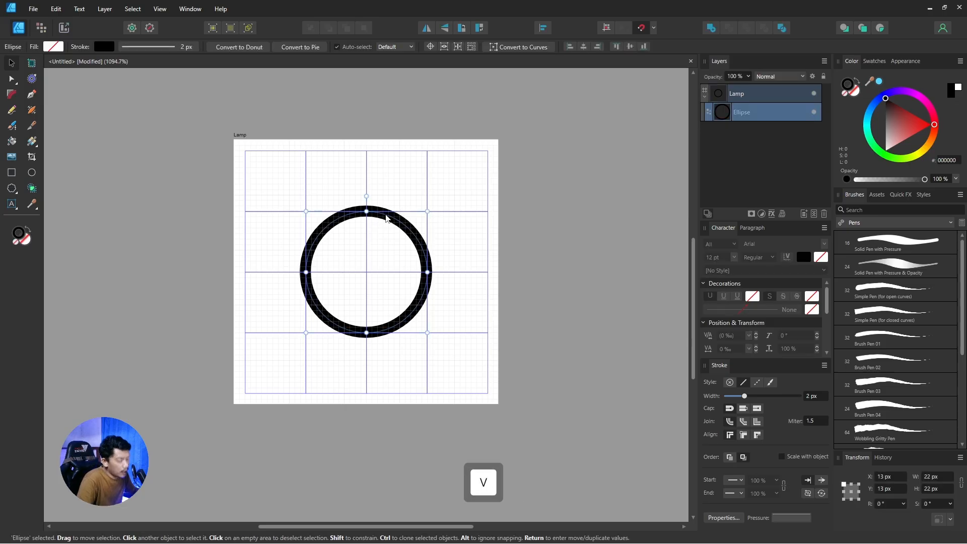
# Convert the 22 px circle to curves and deselect it.
pyautogui.click(105, 9)
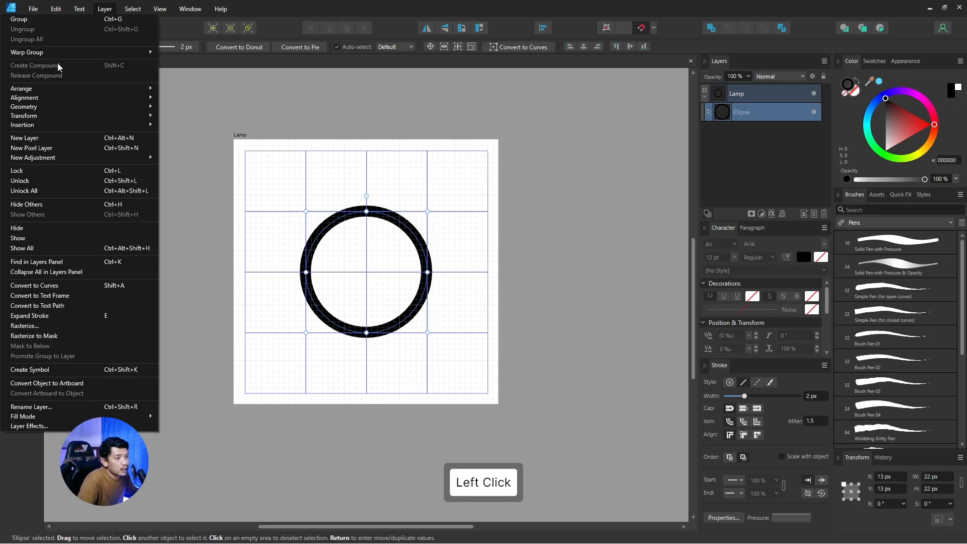
pyautogui.click(64, 285)
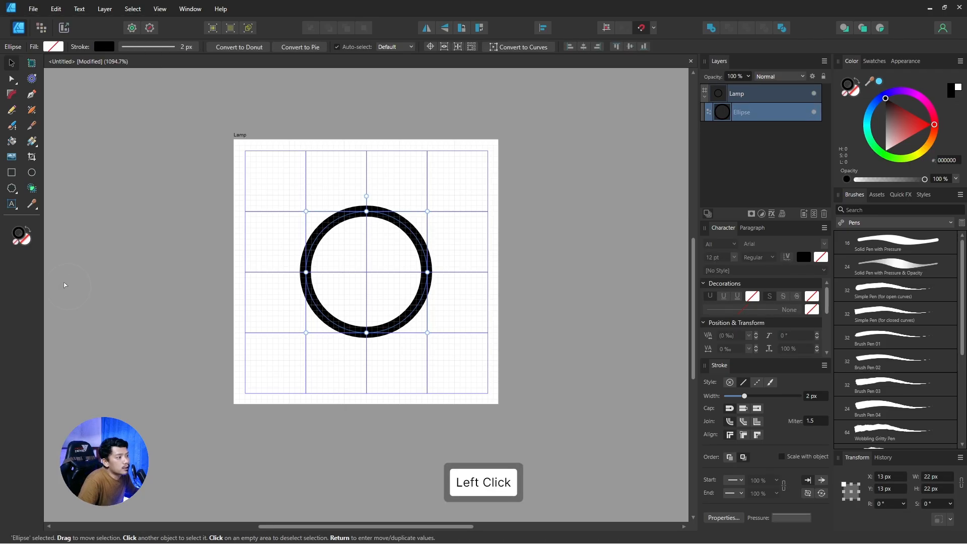
pyautogui.click(441, 202)
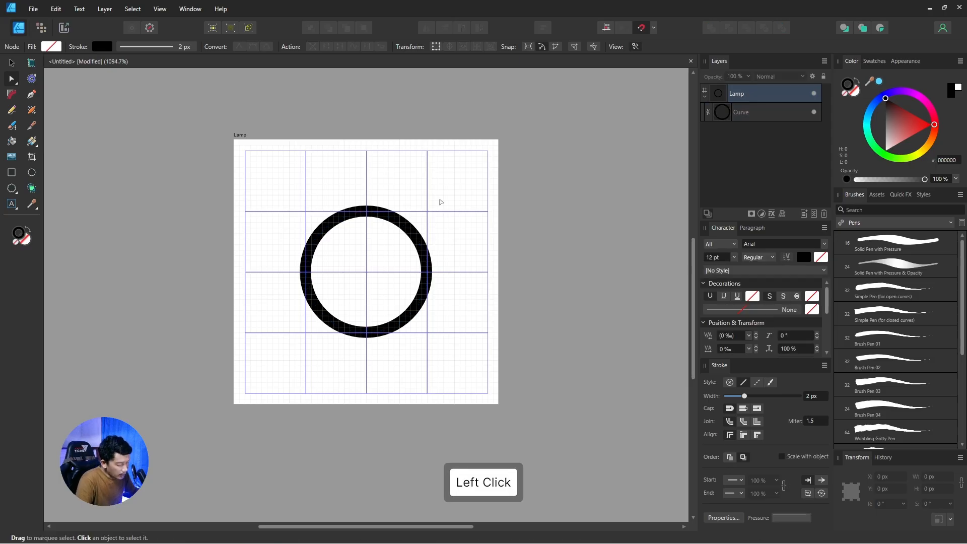
pyautogui.click(424, 237)
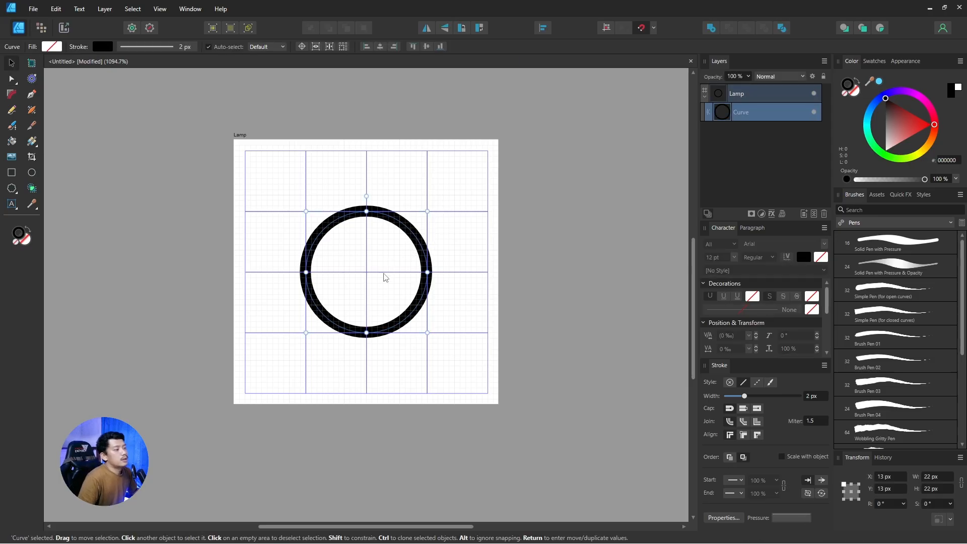
pyautogui.click(398, 360)
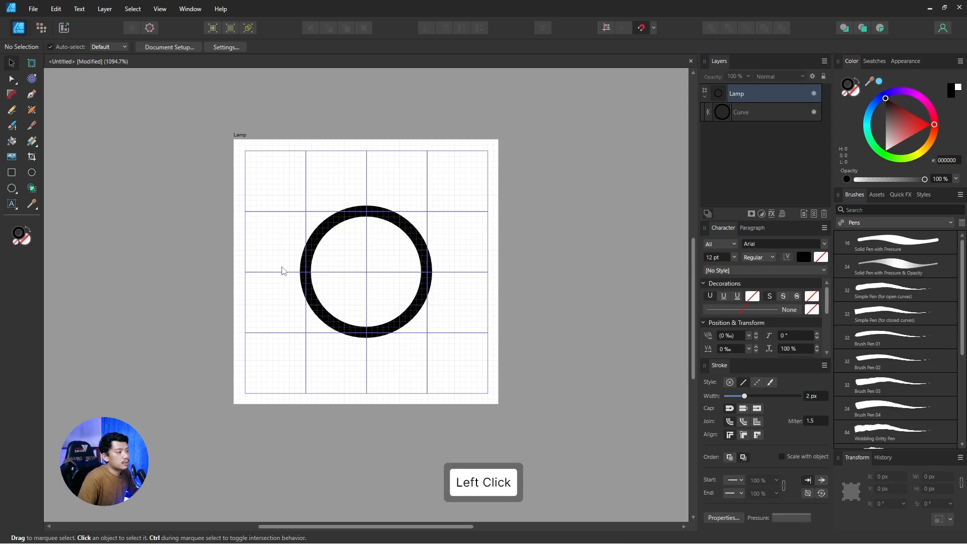
pyautogui.click(19, 175)
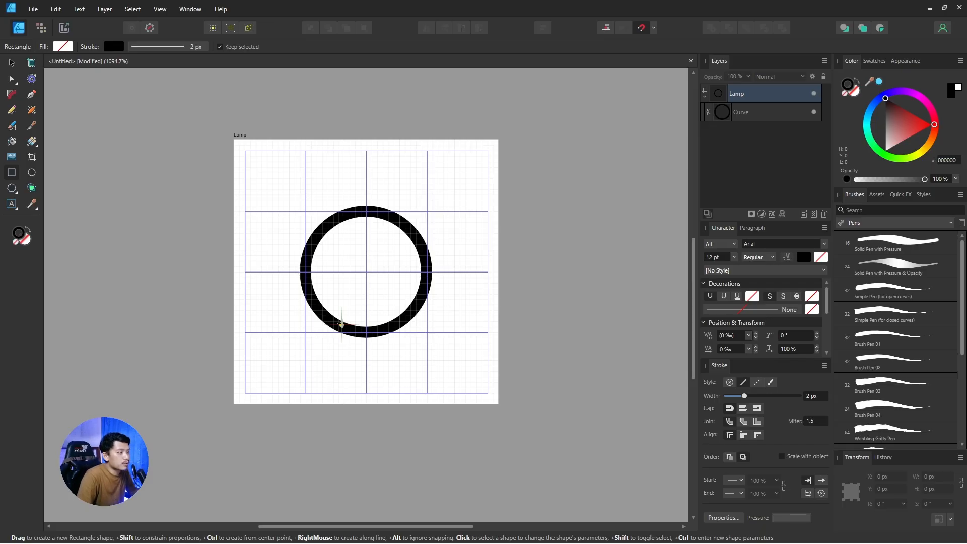
pyautogui.scroll(2, 353, 317)
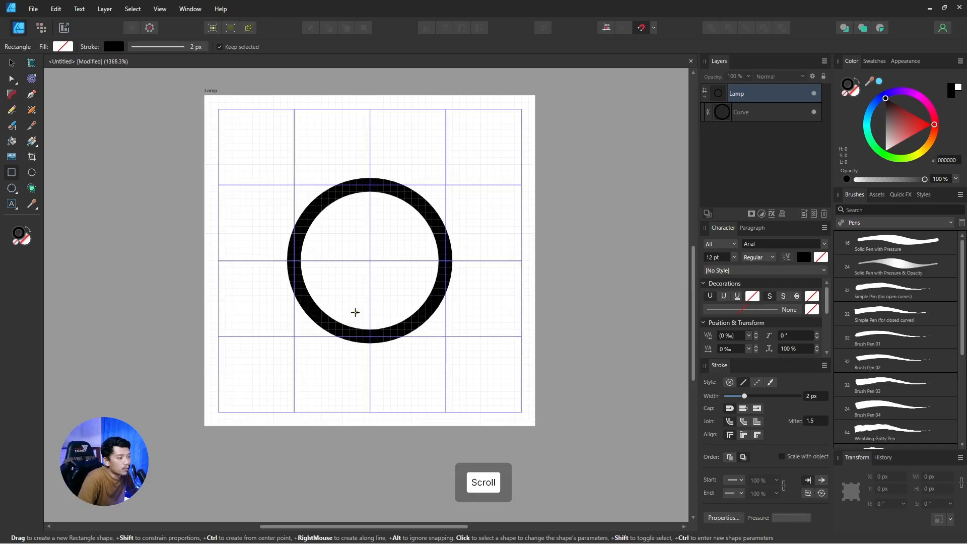
pyautogui.moveTo(356, 312); pyautogui.dragTo(336, 323)
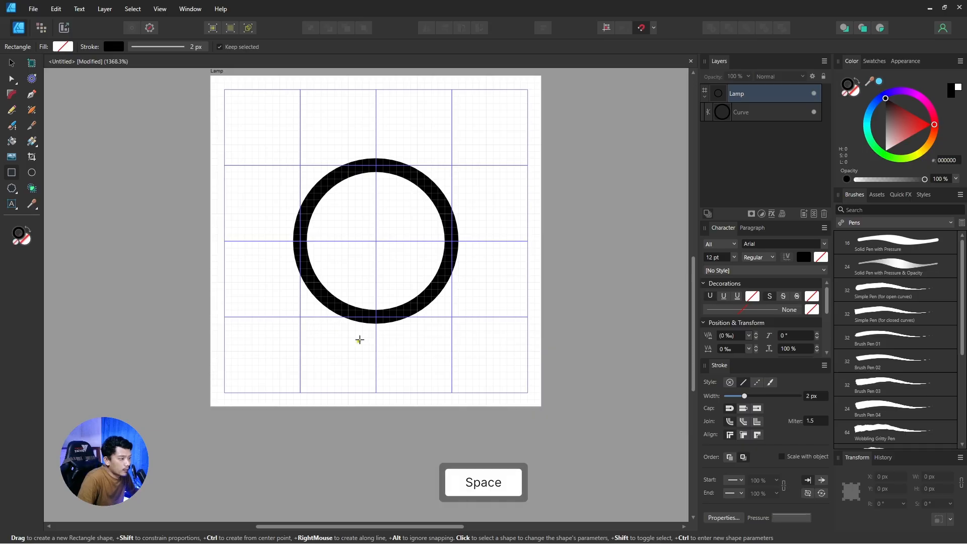
pyautogui.scroll(-2, 347, 302)
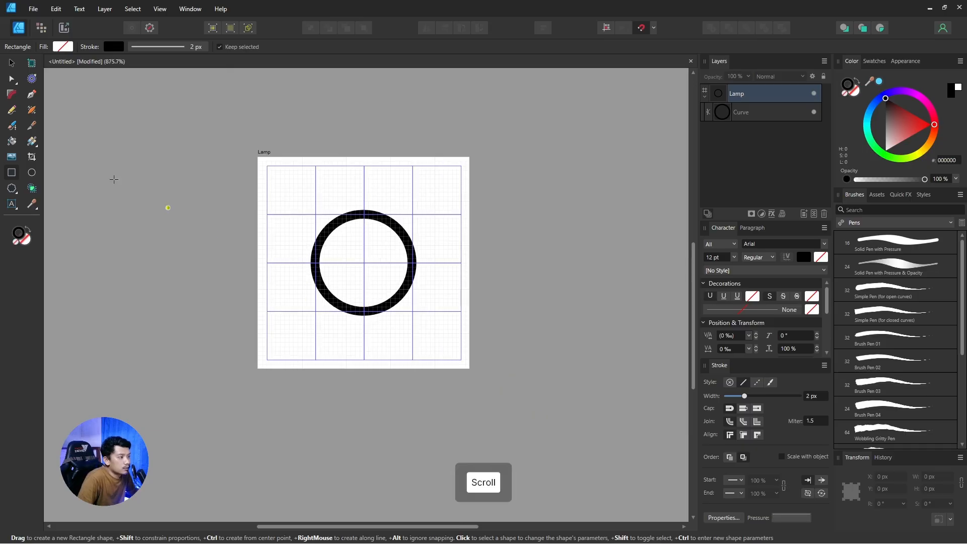
pyautogui.click(11, 63)
pyautogui.press('space')
pyautogui.moveTo(313, 258); pyautogui.dragTo(323, 260)
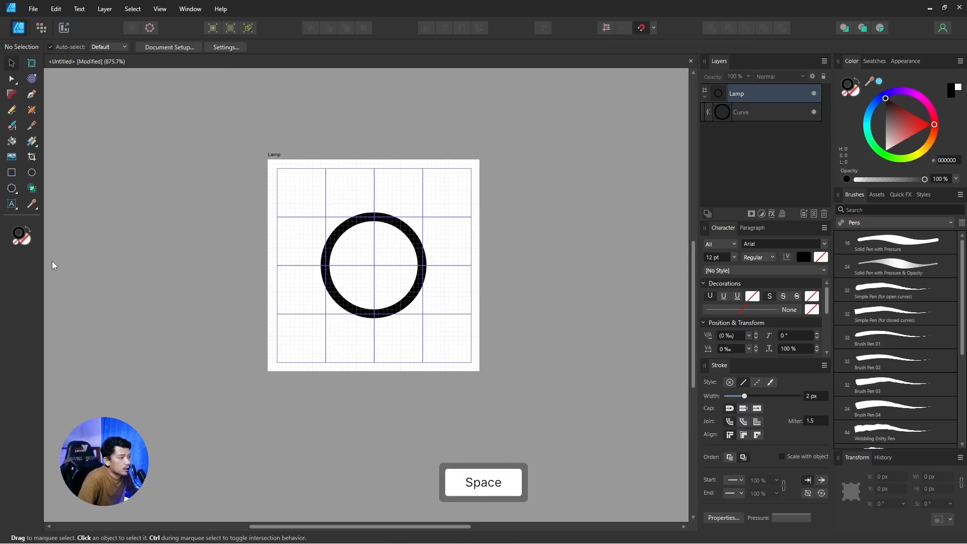
# Draw a 12 × 6 px rectangle centred under the circle, with its top edge on the circle's lowest point.
pyautogui.click(12, 173)
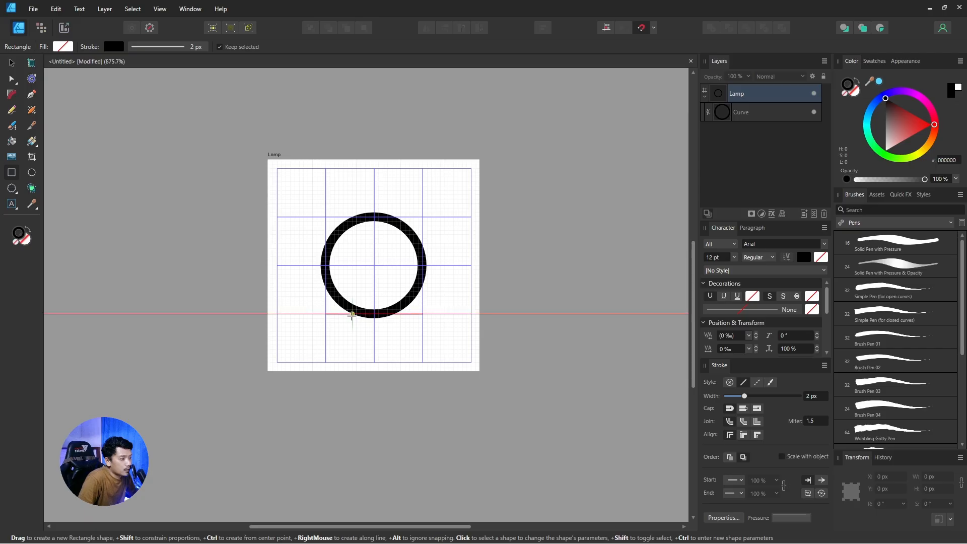
pyautogui.scroll(3, 351, 316)
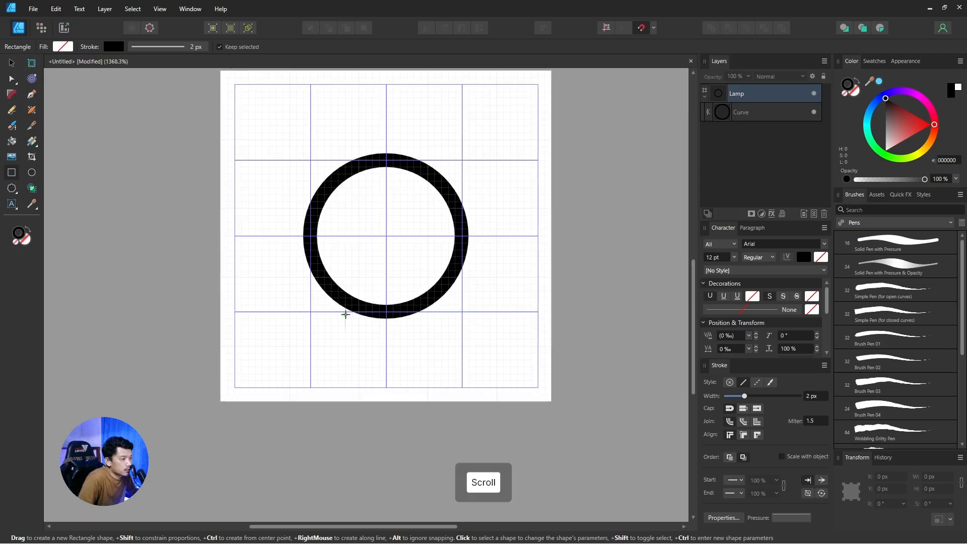
pyautogui.moveTo(345, 312); pyautogui.dragTo(387, 353)
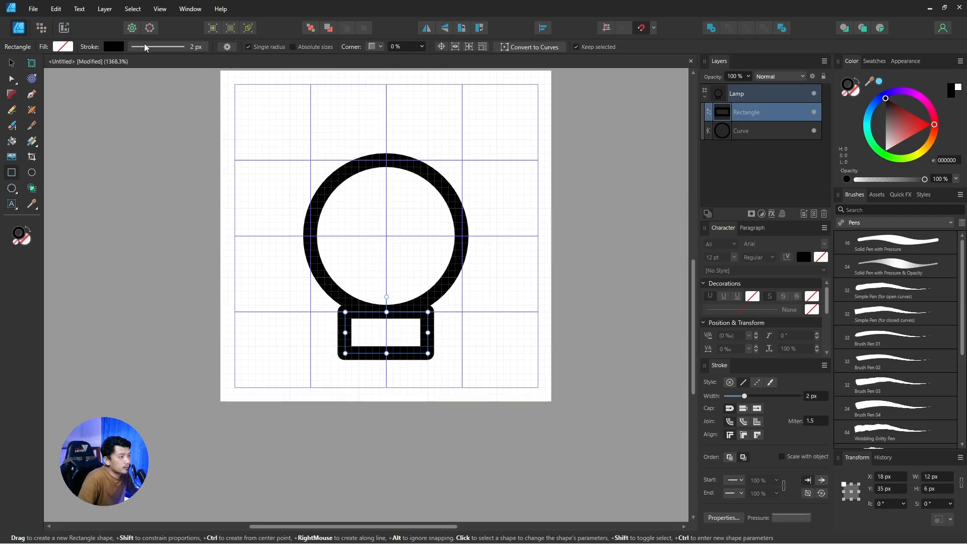
# Convert the rectangle to curves and extend its top edge up into the circle for a height of 10 px.
pyautogui.click(104, 8)
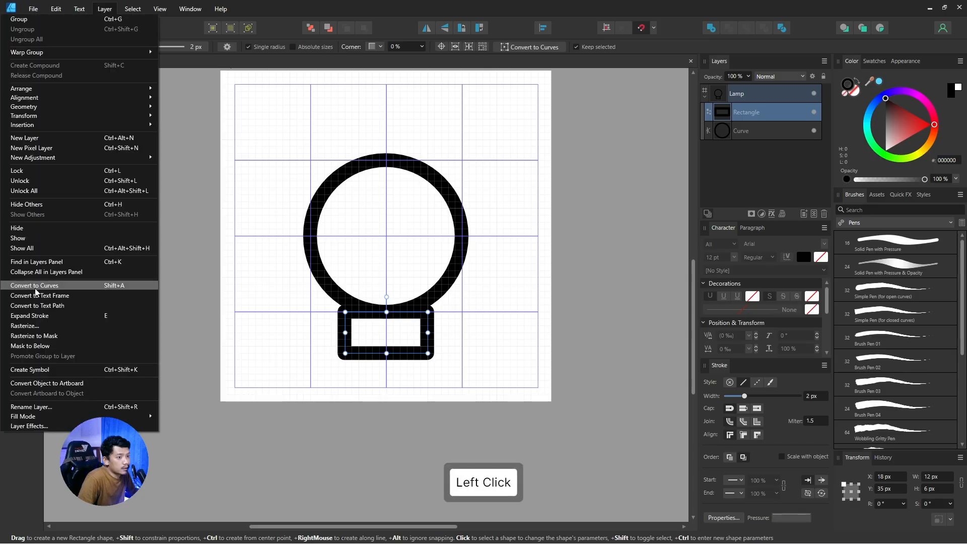
pyautogui.click(34, 286)
pyautogui.click(12, 63)
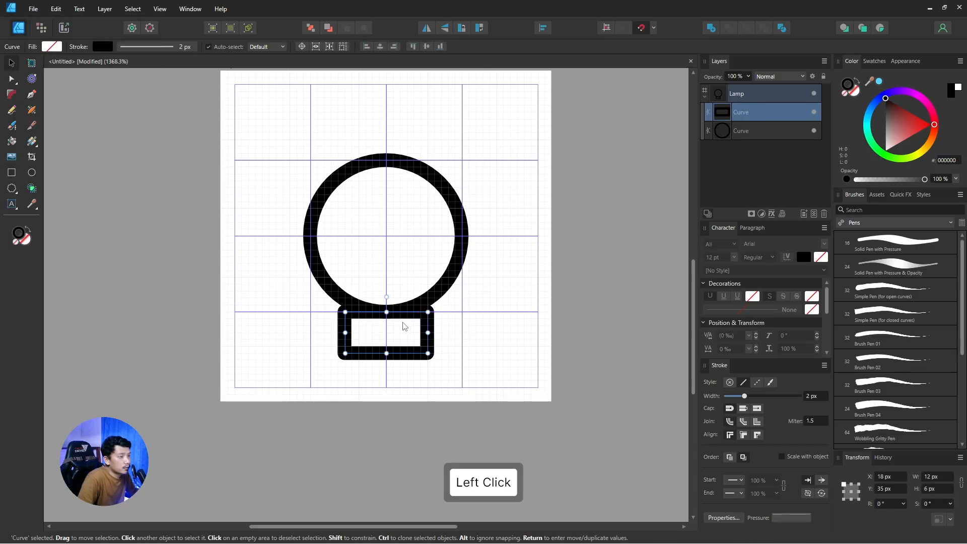
pyautogui.moveTo(386, 312); pyautogui.dragTo(387, 285)
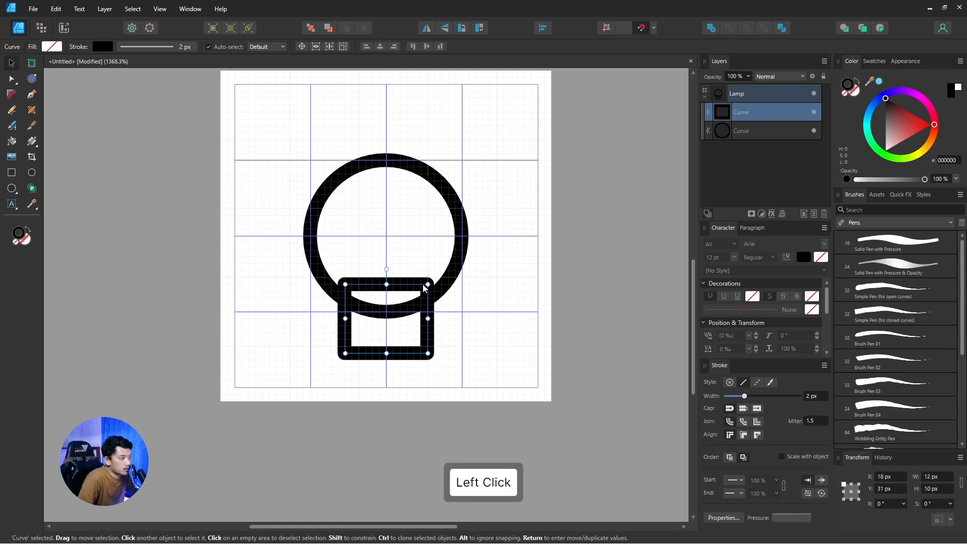
# Merge the circle and rectangle into one bulb outline with the Shape Builder tool and deselect it.
pyautogui.keyDown('shift'); pyautogui.click(450, 280); pyautogui.keyUp('shift')
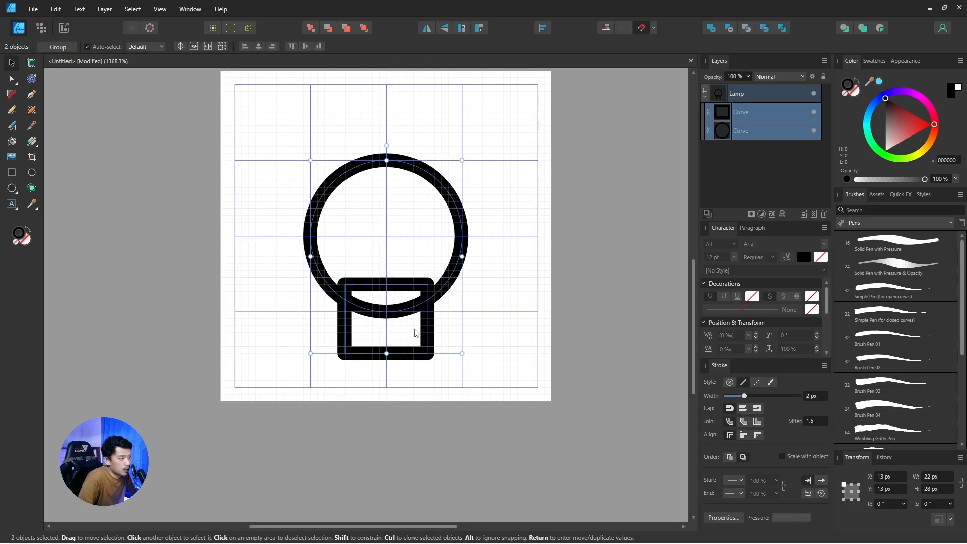
pyautogui.click(32, 190)
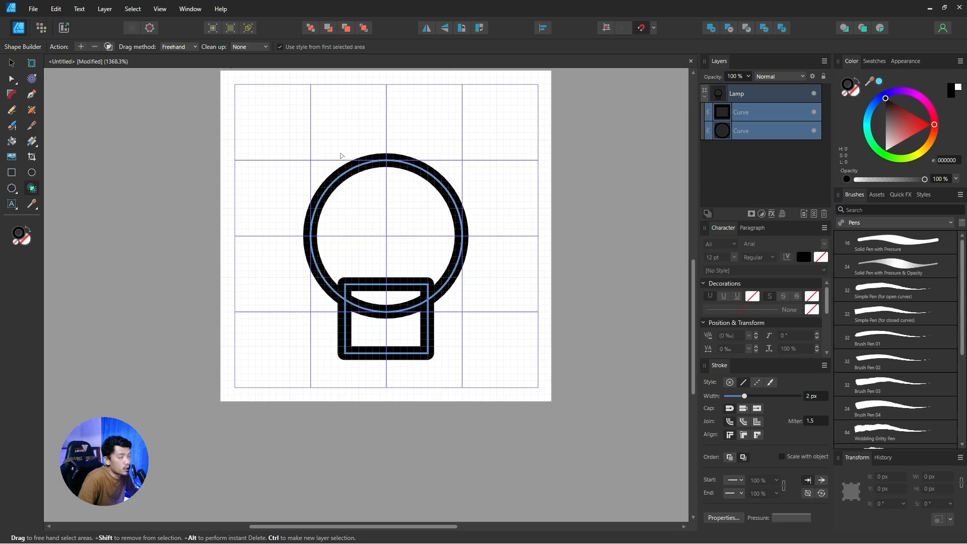
pyautogui.click(83, 47)
pyautogui.moveTo(397, 254); pyautogui.dragTo(398, 327)
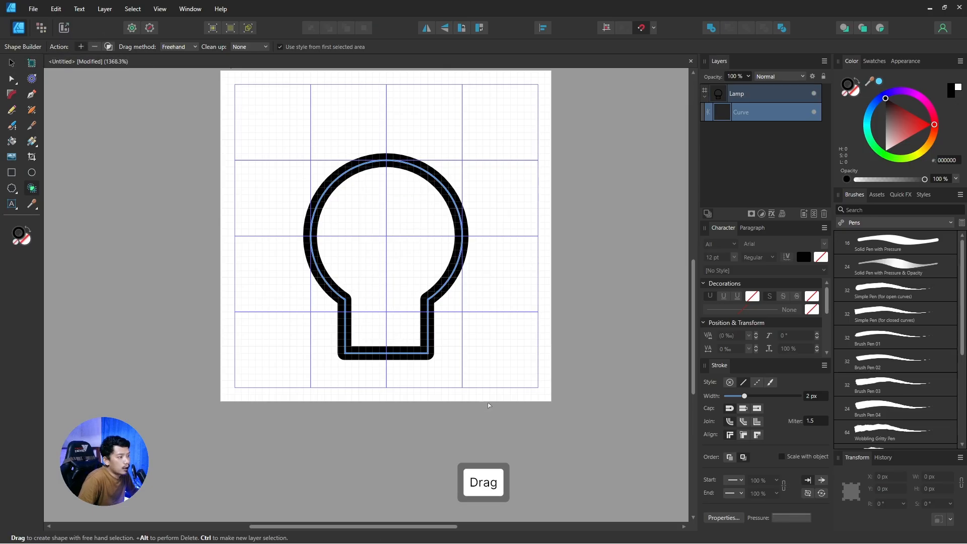
pyautogui.click(11, 64)
pyautogui.click(119, 164)
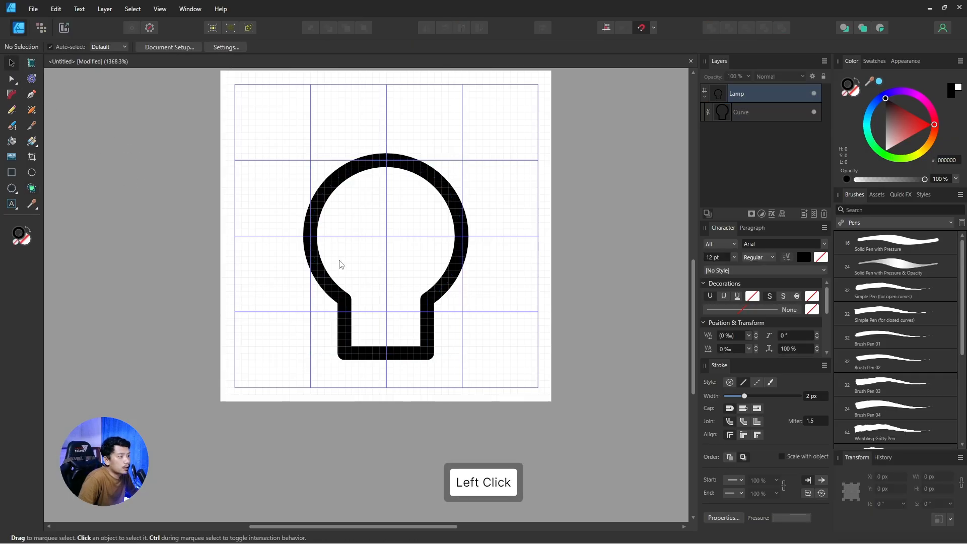
# Round the two corners where the bulb meets its base with the Corner tool at a 10 px radius and deselect the outline.
pyautogui.click(11, 94)
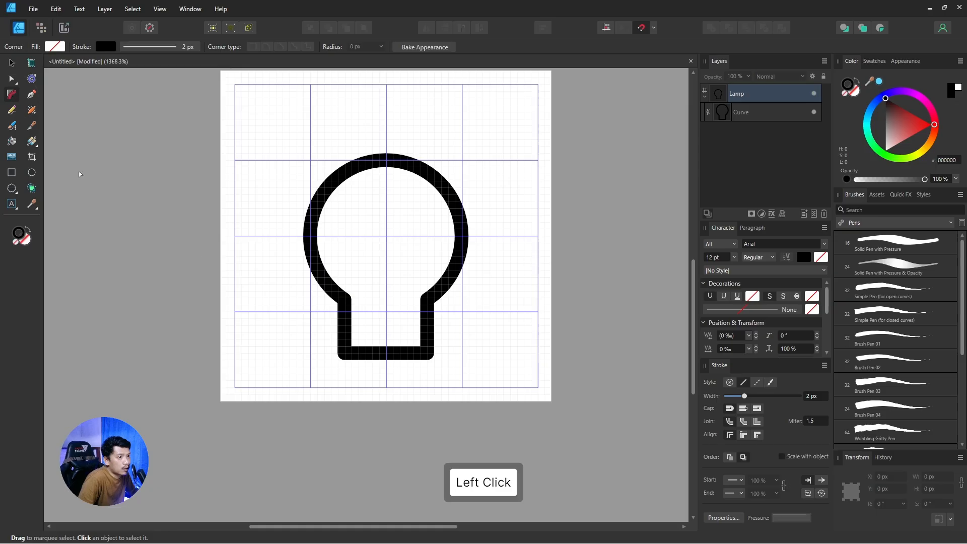
pyautogui.click(348, 304)
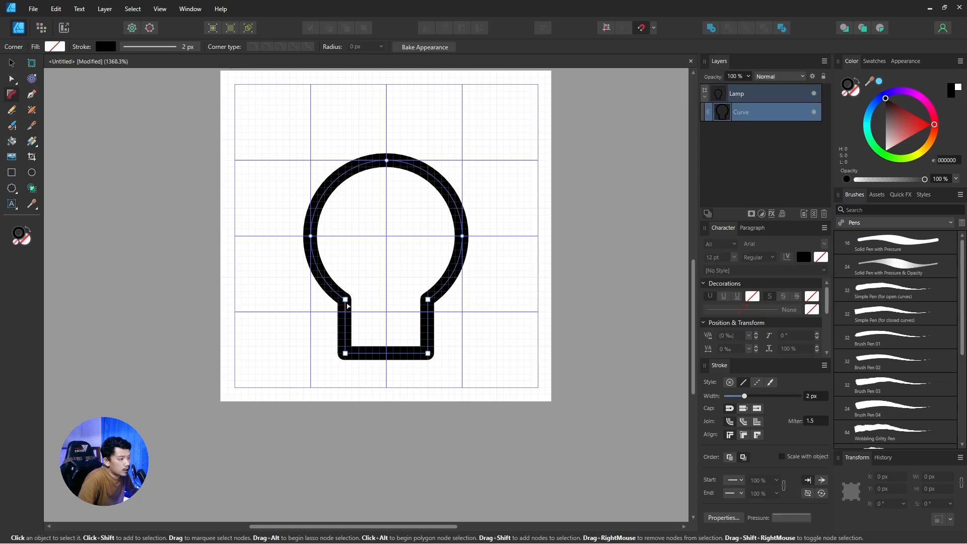
pyautogui.moveTo(434, 318); pyautogui.dragTo(332, 285)
pyautogui.moveTo(433, 303); pyautogui.dragTo(563, 356)
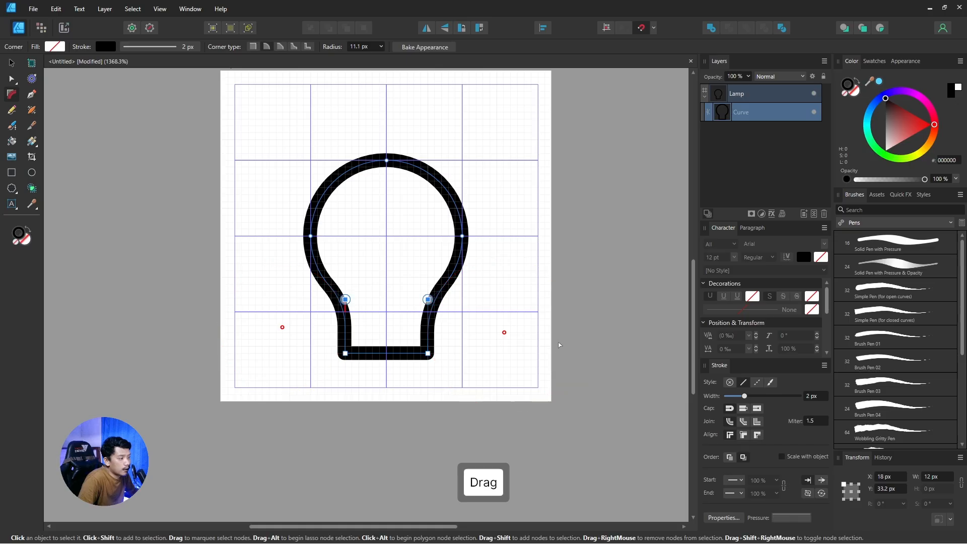
pyautogui.click(364, 48)
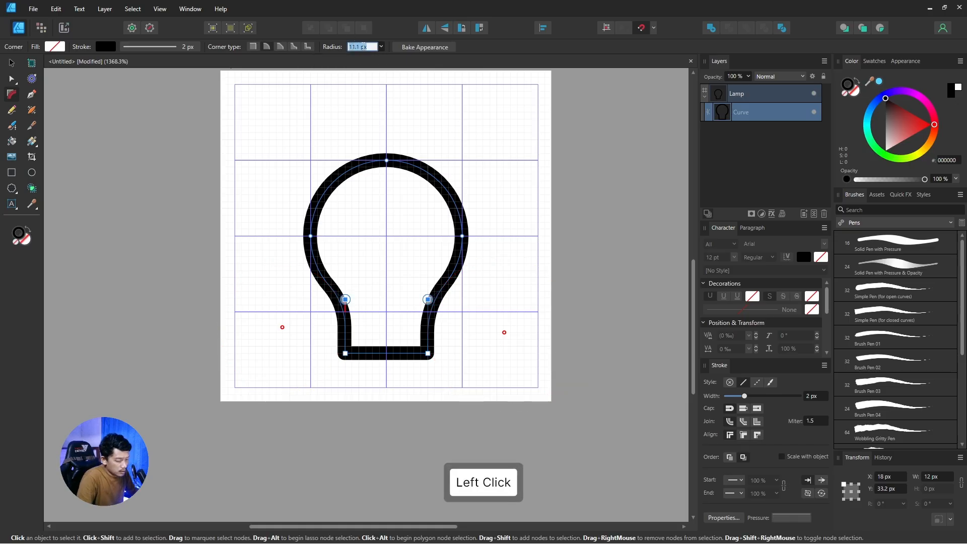
pyautogui.write('10')
pyautogui.press('Return')
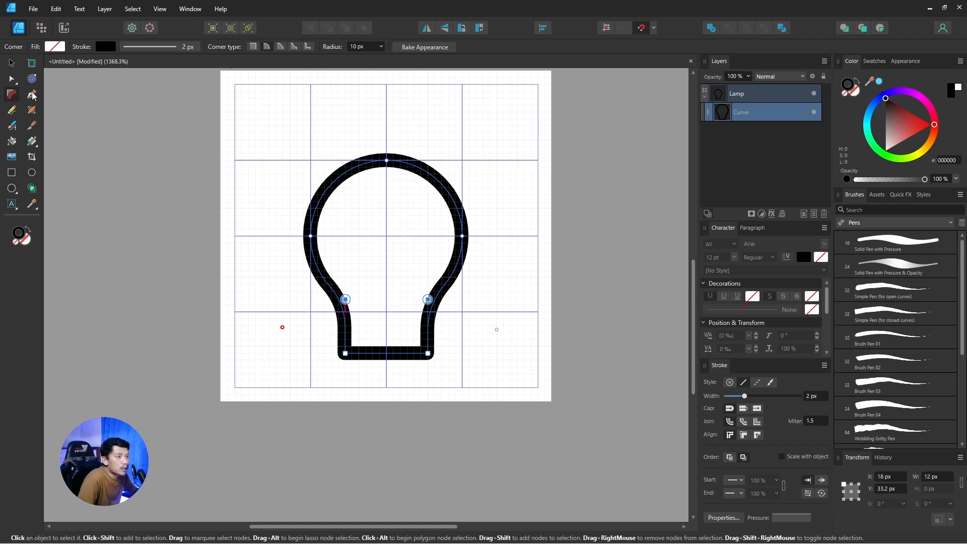
pyautogui.click(11, 62)
pyautogui.click(174, 210)
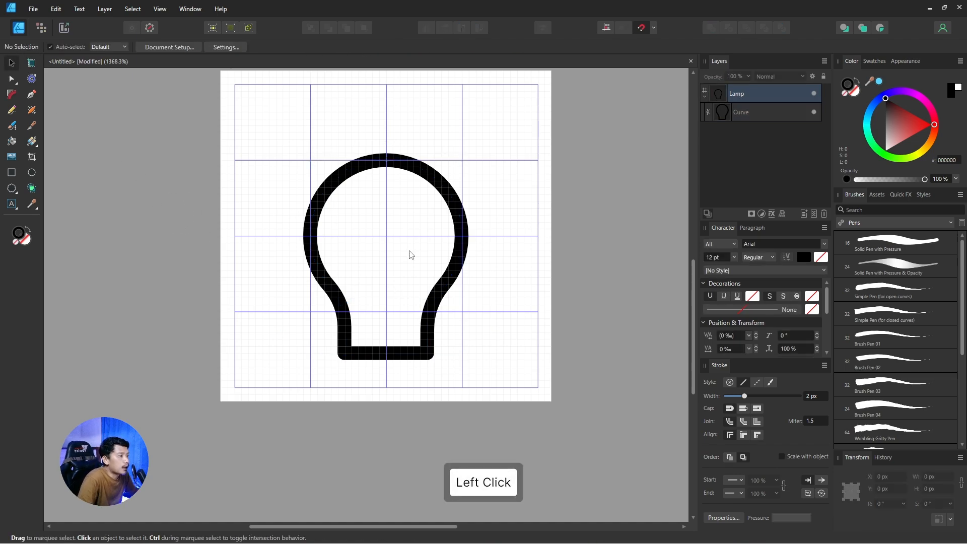
pyautogui.click(356, 168)
pyautogui.click(398, 324)
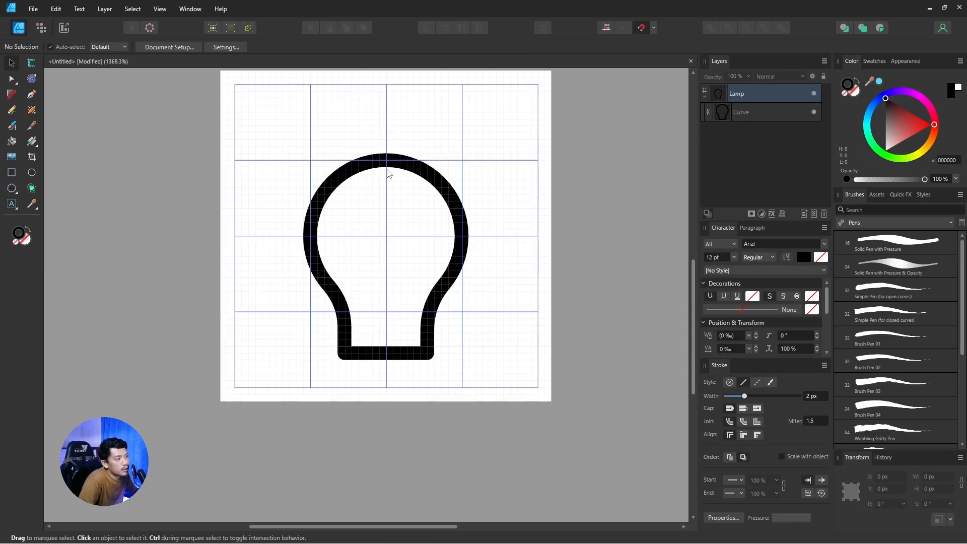
# Draw a vertical line 2 px long with the Pen tool, centred just above the top of the bulb.
pyautogui.click(32, 97)
pyautogui.scroll(5, 381, 135)
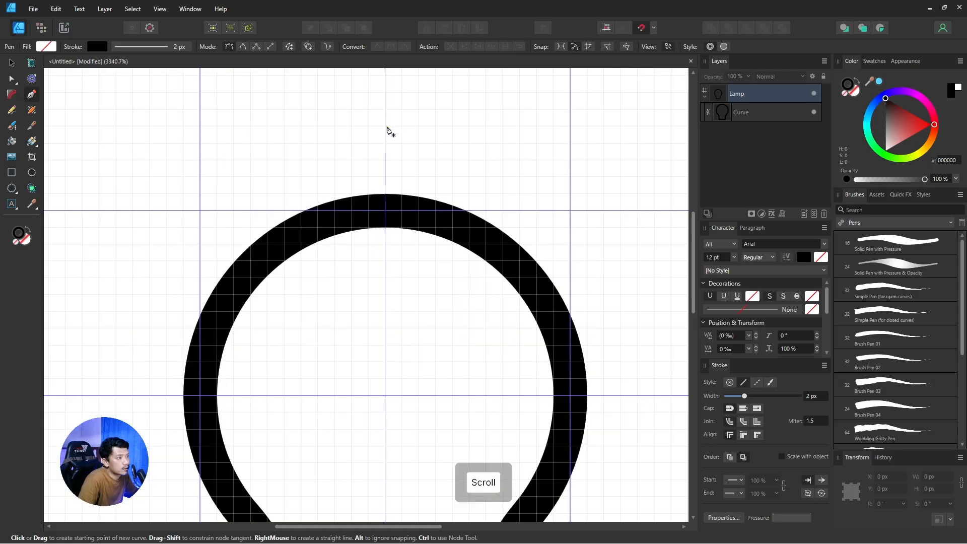
pyautogui.click(385, 160)
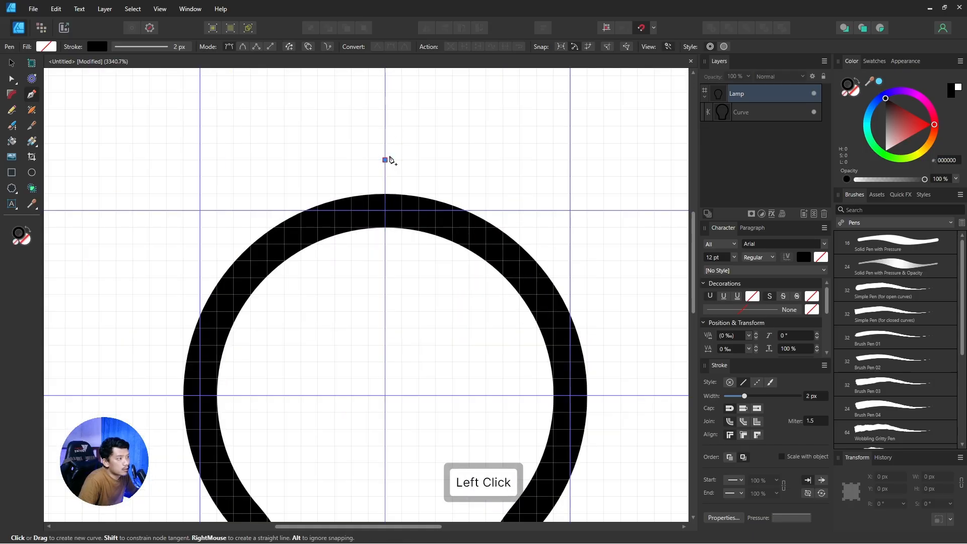
pyautogui.click(385, 126)
pyautogui.press('v')
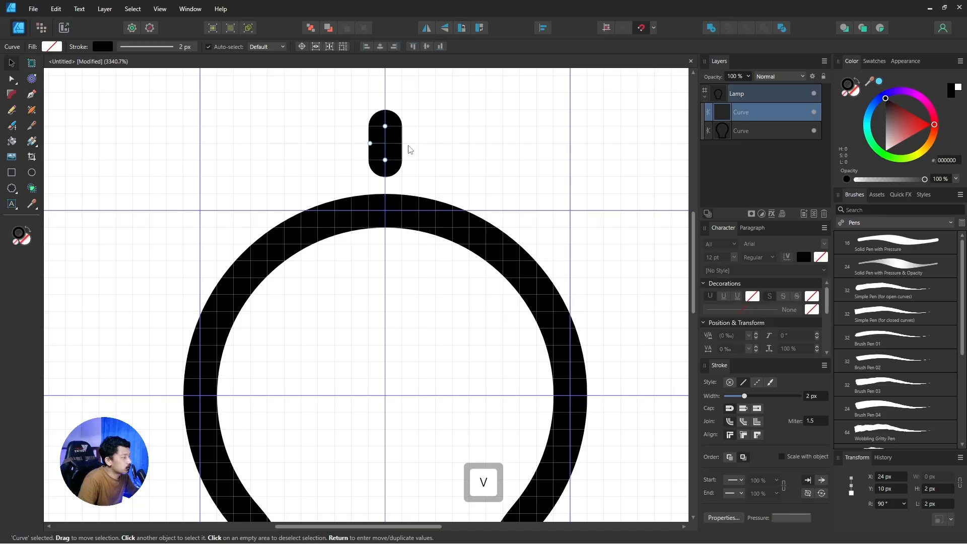
# Move the short line above the bulb up by 1 px.
pyautogui.click(410, 149)
pyautogui.click(385, 142)
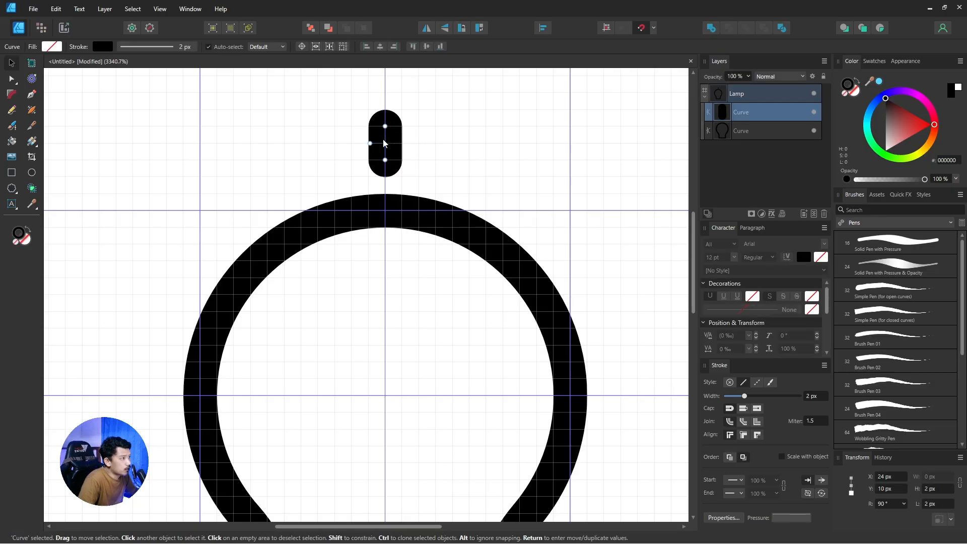
pyautogui.press('Up')
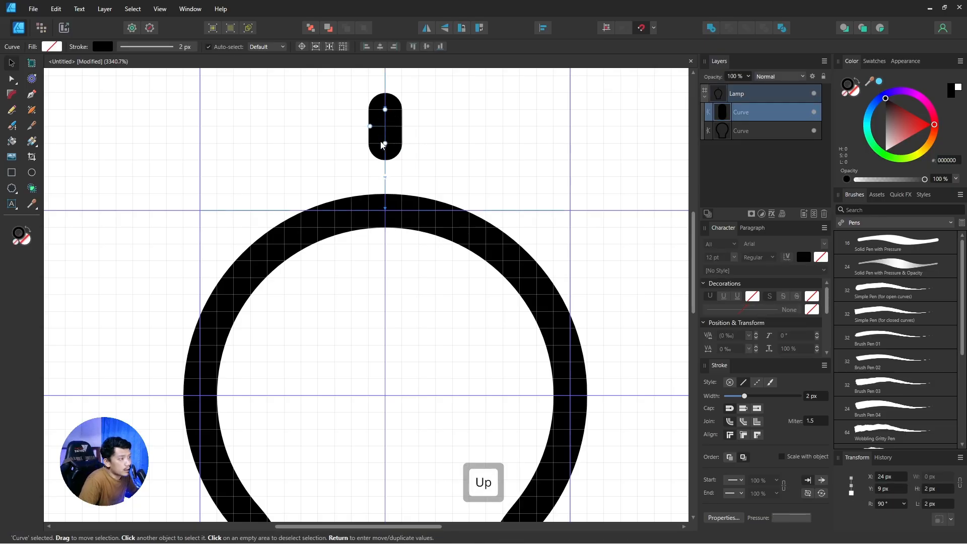
pyautogui.scroll(2, 386, 161)
pyautogui.moveTo(388, 173); pyautogui.dragTo(399, 231)
pyautogui.scroll(1, 398, 262)
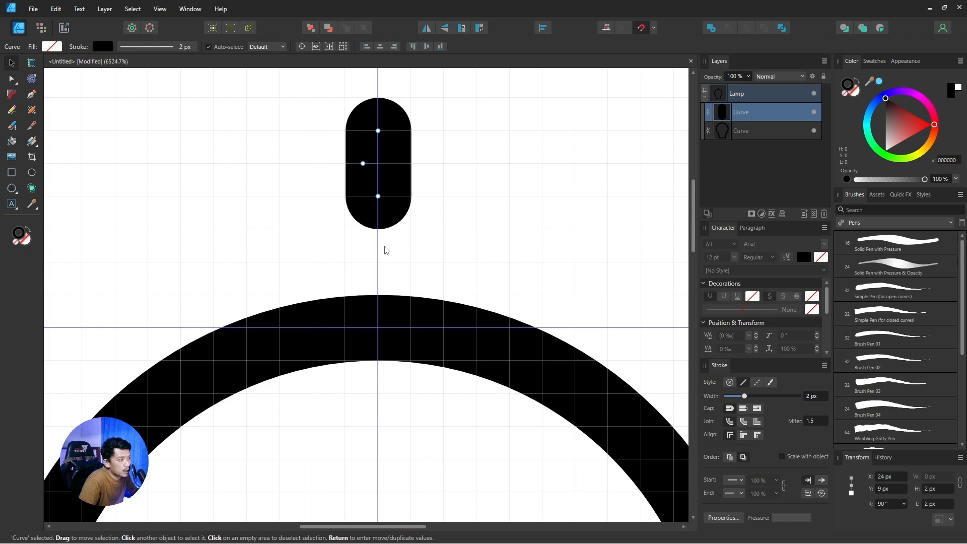
pyautogui.scroll(-4, 386, 251)
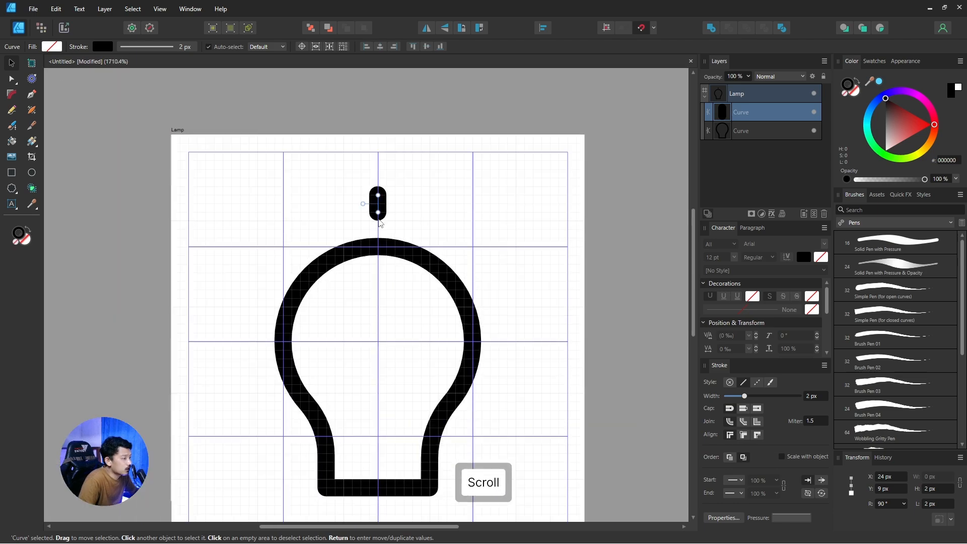
pyautogui.scroll(1, 376, 204)
# Enable the short line's transform origin and place it at the artboard's centre, at X 24 px and Y 24 px.
pyautogui.click(376, 204)
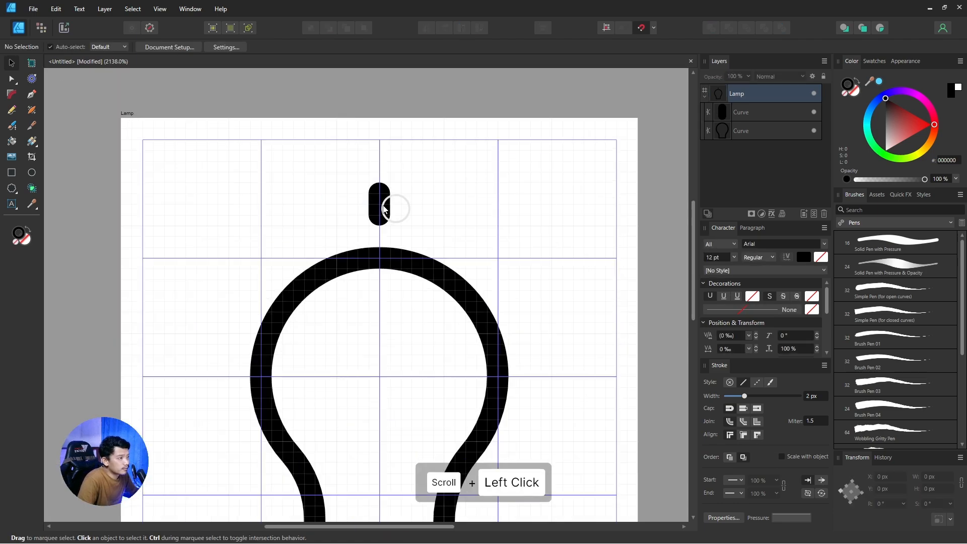
pyautogui.scroll(-1, 382, 205)
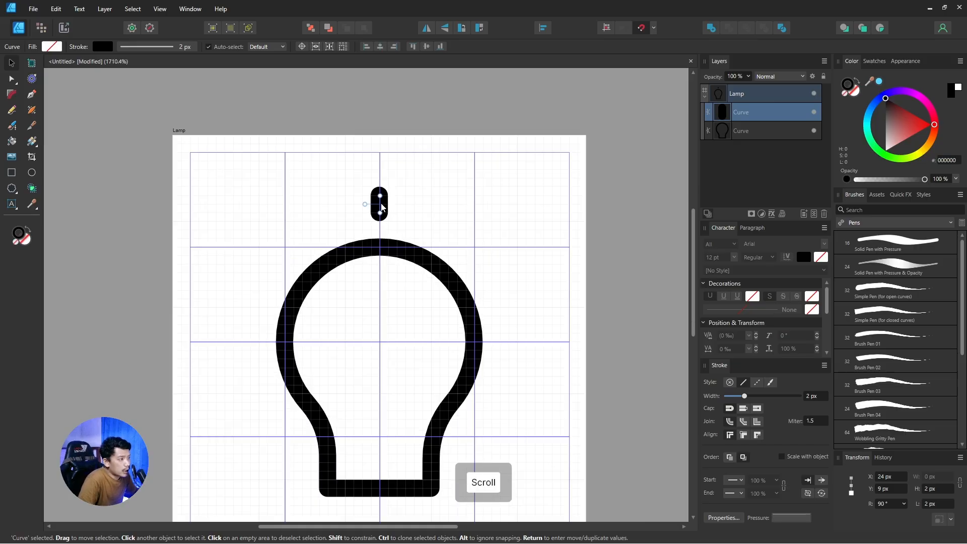
pyautogui.scroll(-1, 383, 204)
pyautogui.moveTo(383, 204); pyautogui.dragTo(377, 191)
pyautogui.scroll(1, 376, 185)
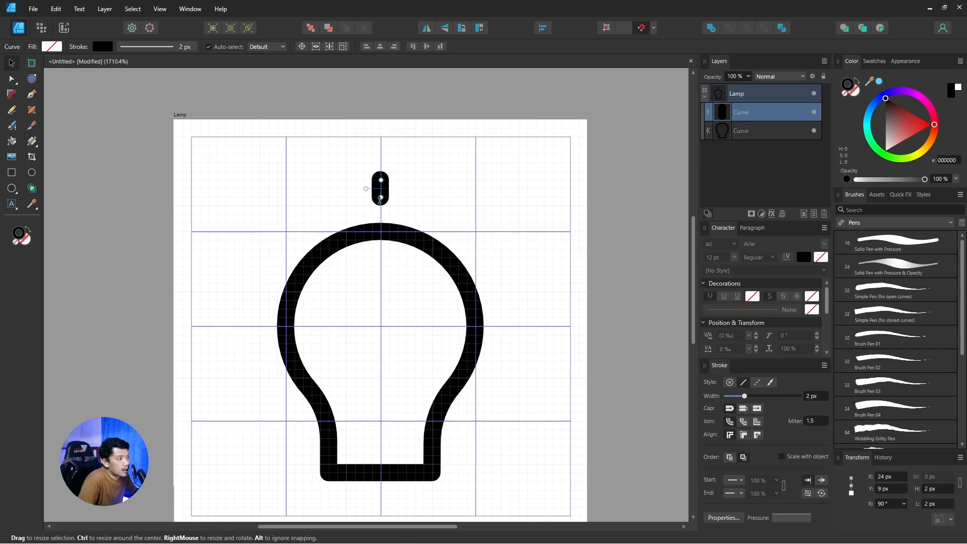
pyautogui.click(303, 46)
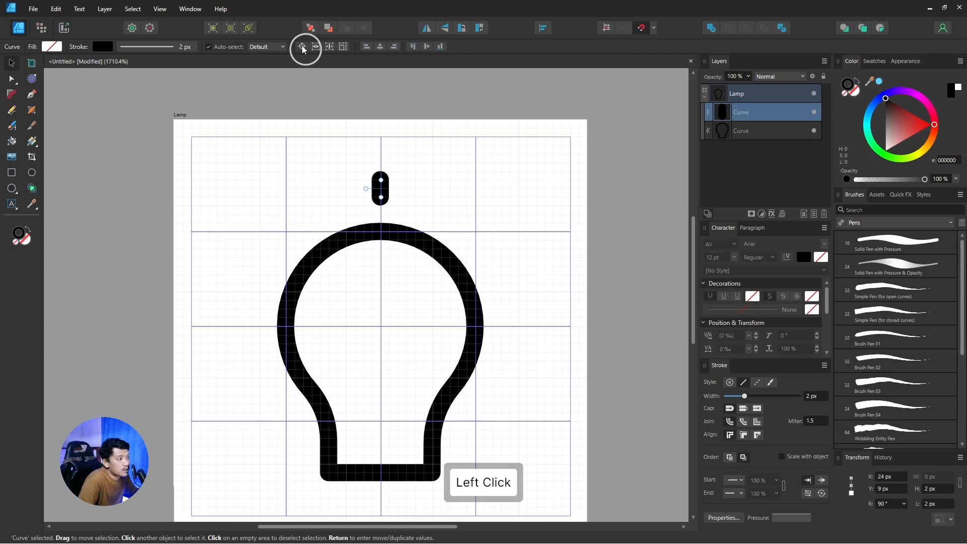
pyautogui.click(303, 47)
pyautogui.moveTo(381, 189); pyautogui.dragTo(382, 327)
pyautogui.scroll(6, 383, 329)
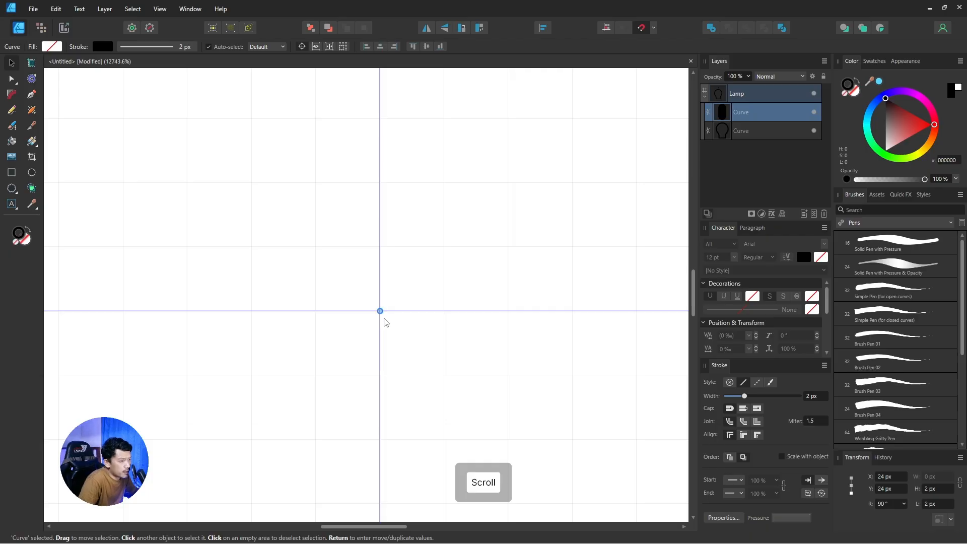
pyautogui.scroll(-6, 385, 323)
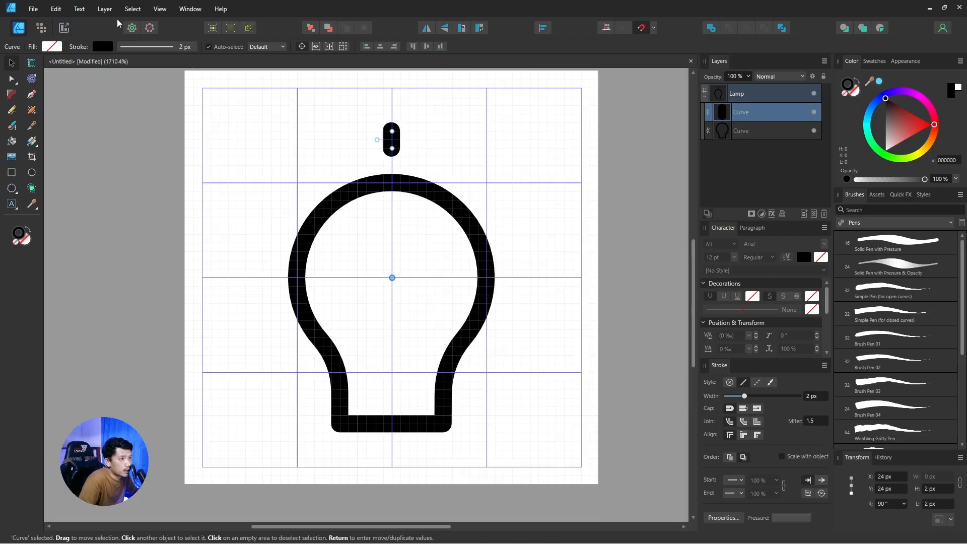
# Duplicate the short line and rotate the copy 45° counterclockwise about the artboard's centre.
pyautogui.click(56, 9)
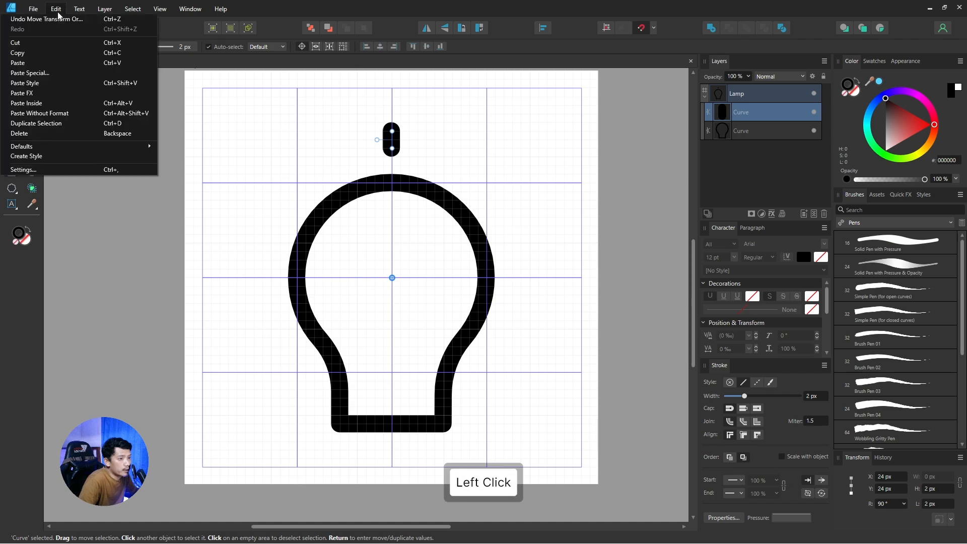
pyautogui.click(49, 125)
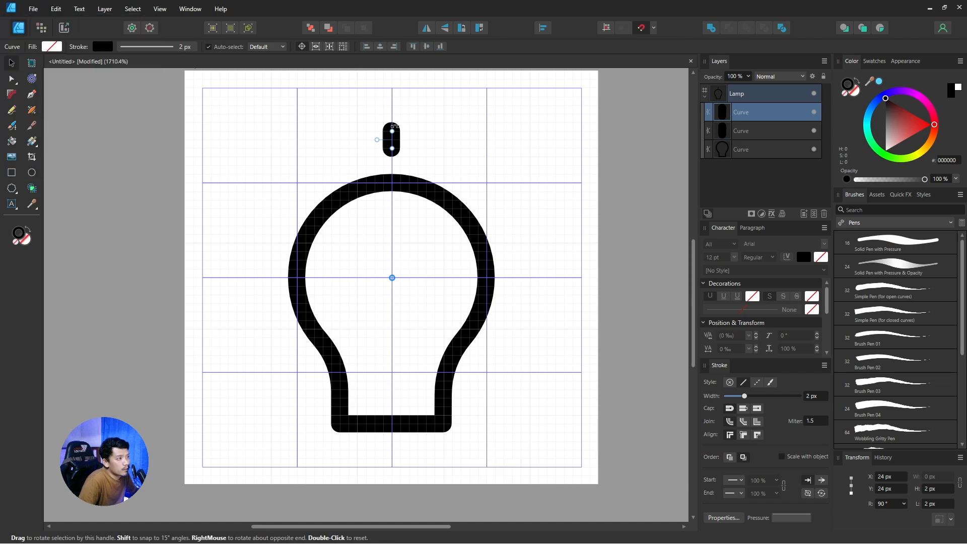
pyautogui.moveTo(386, 119); pyautogui.dragTo(292, 154)
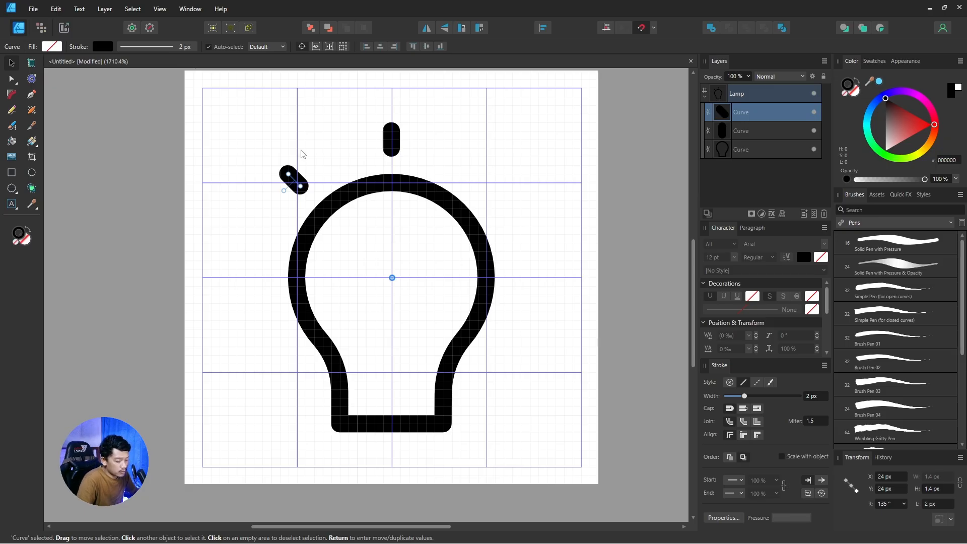
# Repeat the rotated duplication six times to complete the ring of rays around the bulb, and deselect.
pyautogui.press('ctrl')
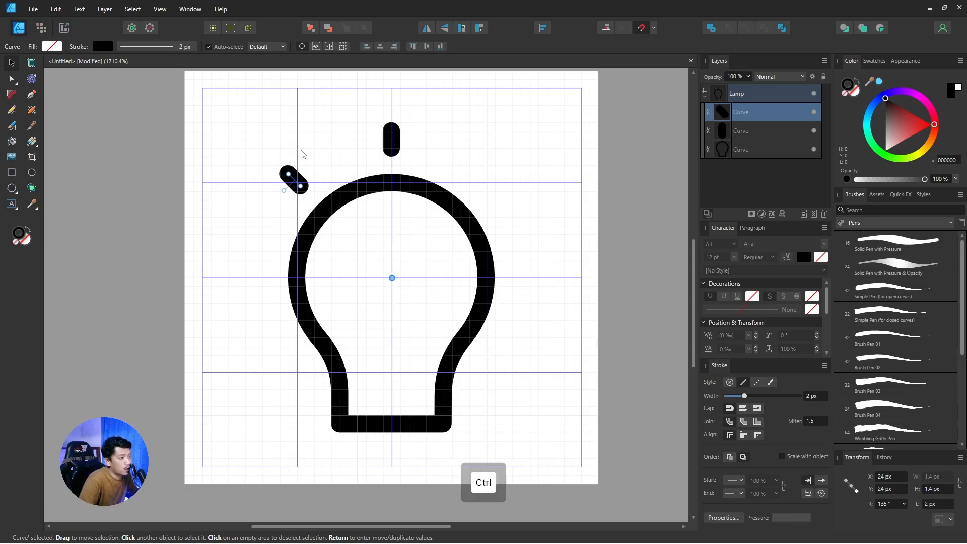
pyautogui.hotkey('ctrl', 'd')
pyautogui.hotkey('ctrl', 'd')
pyautogui.hotkey('ctrl', 'd')
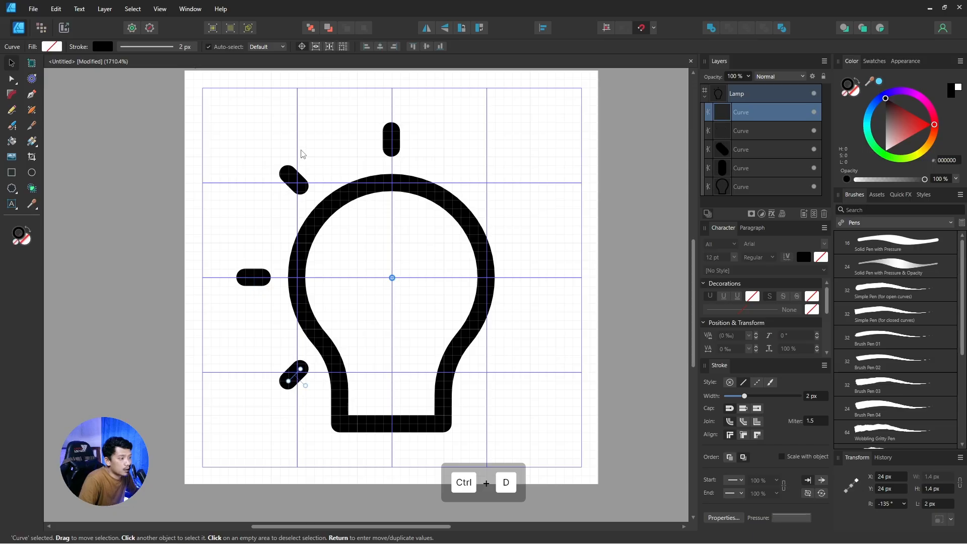
pyautogui.hotkey('ctrl', 'd')
pyautogui.hotkey('ctrl', 'd')
pyautogui.hotkey('ctrl', 'd')
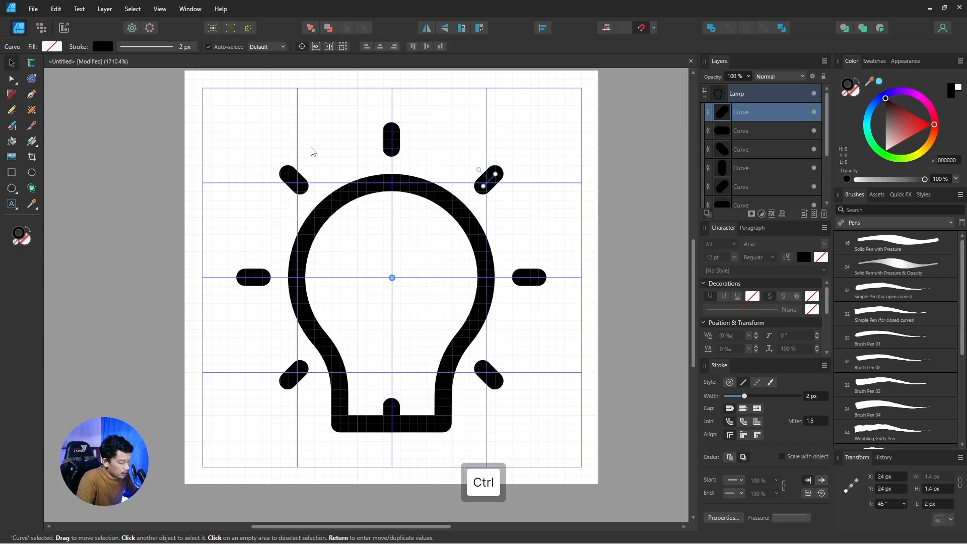
pyautogui.press('v')
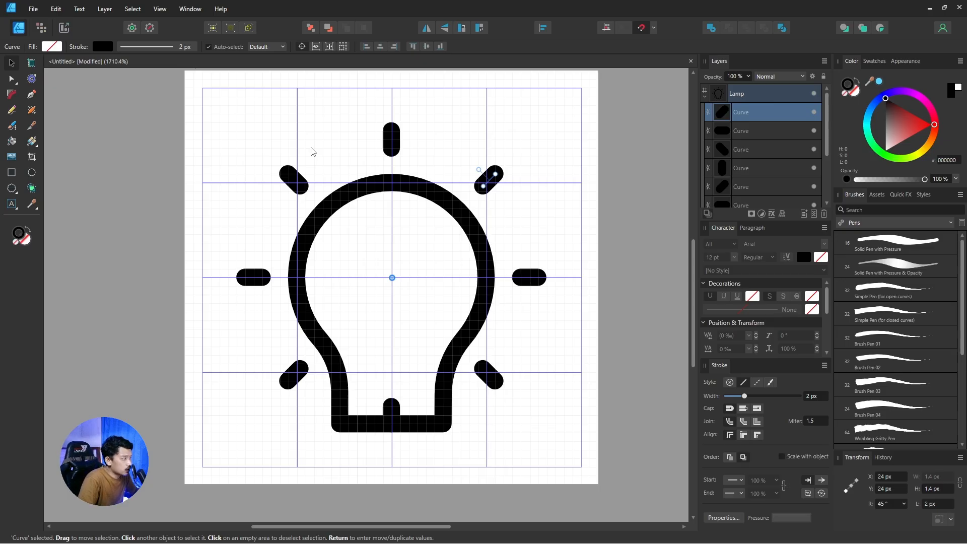
pyautogui.click(501, 235)
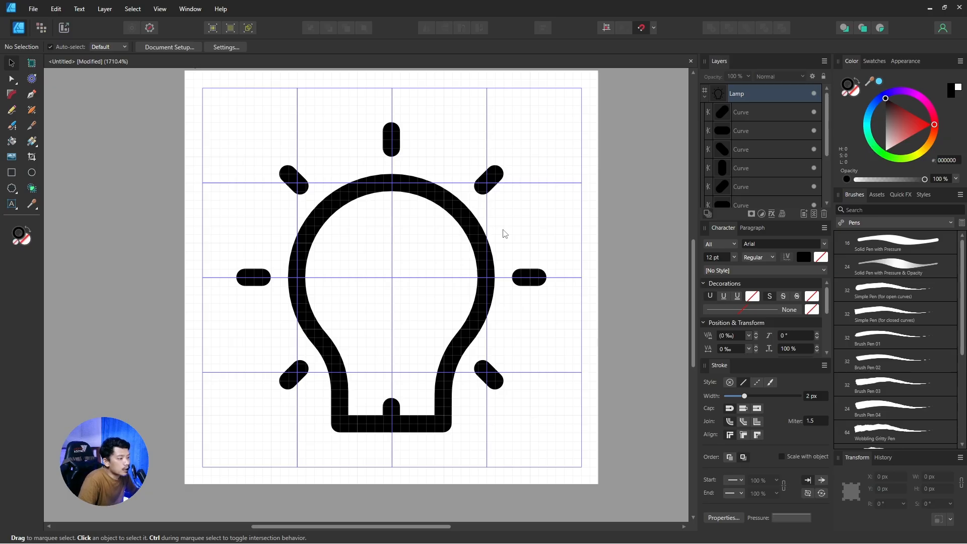
# Delete the ray that overlaps the lamp's base and clear the selection.
pyautogui.click(389, 412)
pyautogui.press('Delete')
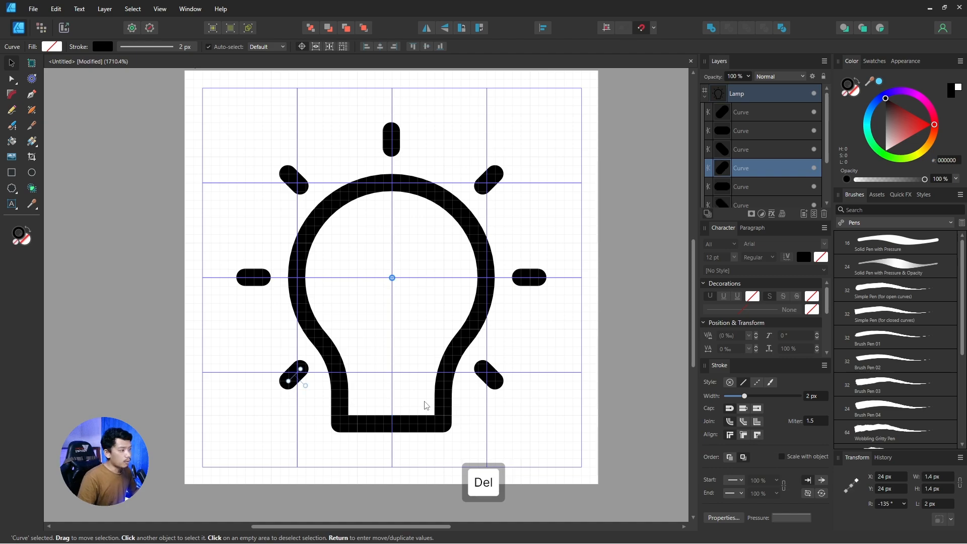
pyautogui.click(269, 160)
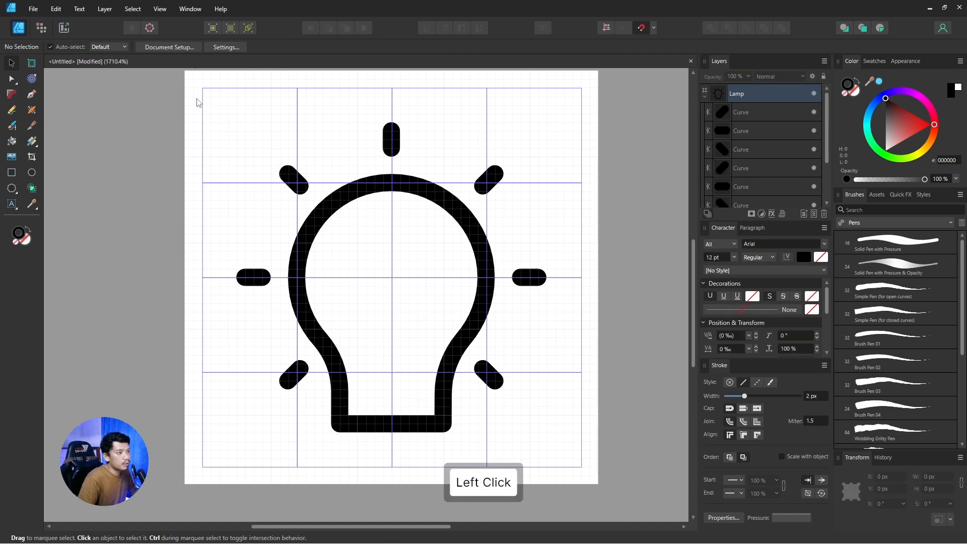
# Select the bulb outline and all the rays, move them up 5 px to Y 19 px, and clear the selection.
pyautogui.moveTo(192, 85); pyautogui.dragTo(577, 468)
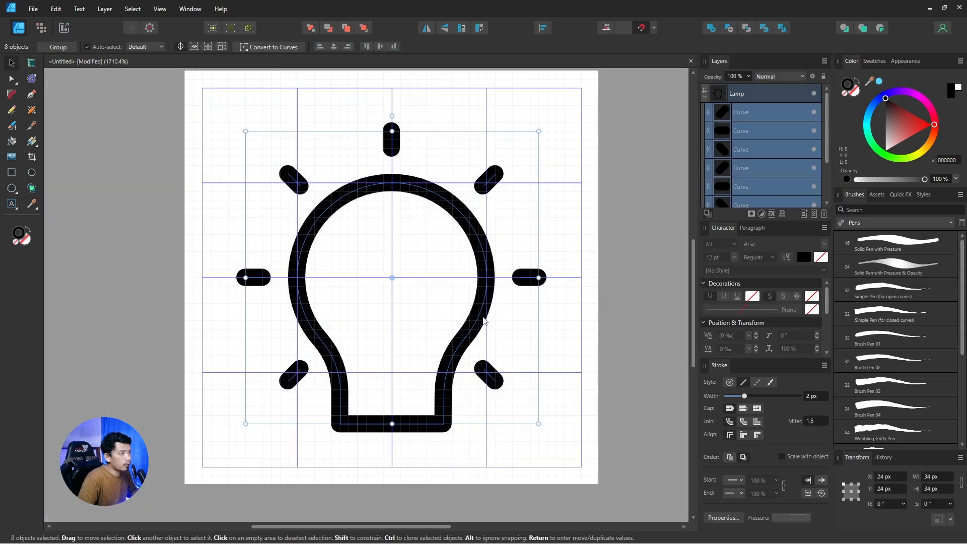
pyautogui.press('Up')
pyautogui.press('Up')
pyautogui.press('Up')
pyautogui.press('Up')
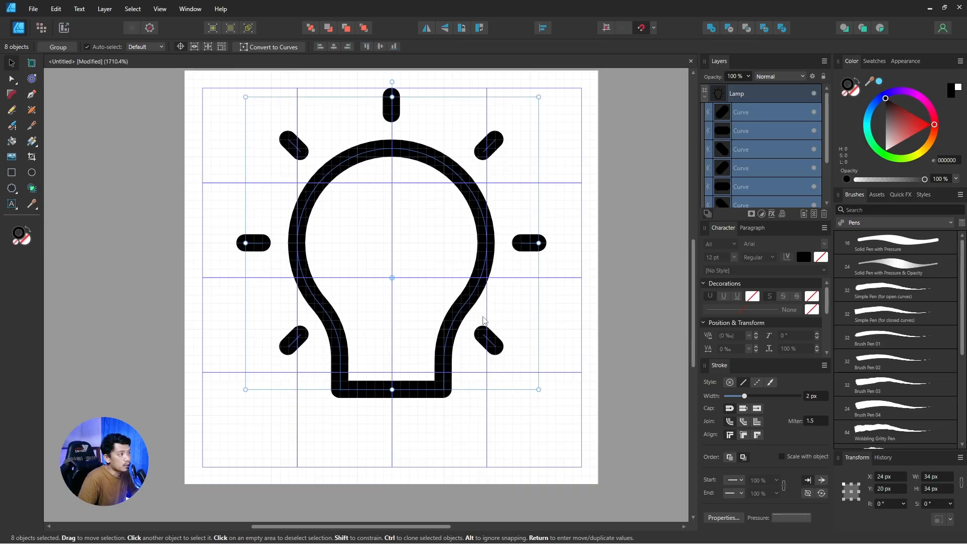
pyautogui.press('Up')
pyautogui.scroll(-2, 488, 317)
pyautogui.scroll(3, 427, 199)
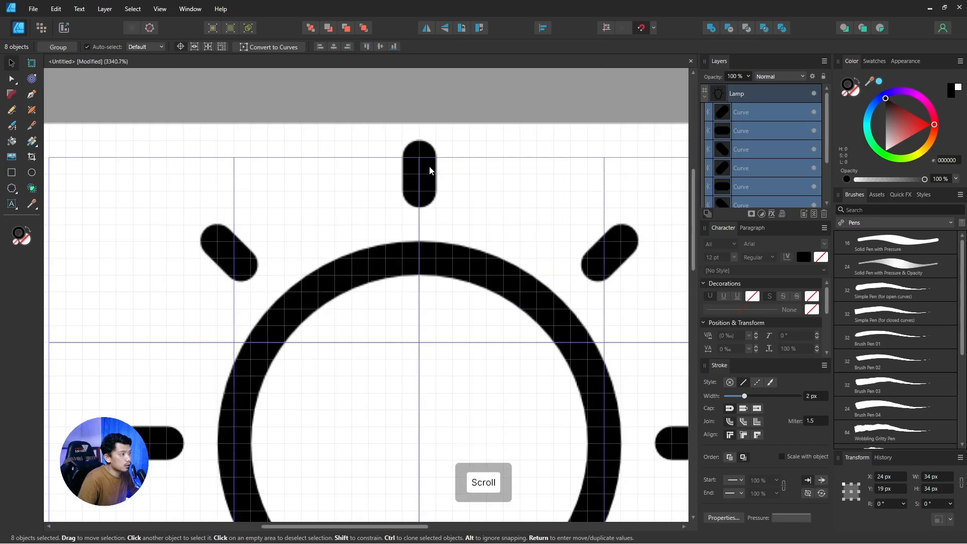
pyautogui.scroll(-3, 425, 169)
pyautogui.scroll(2, 431, 378)
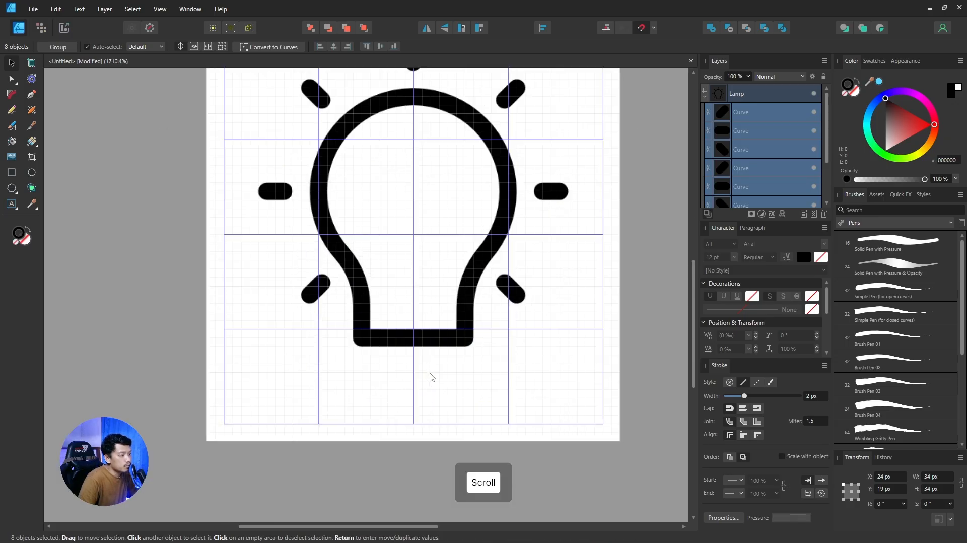
pyautogui.scroll(2, 421, 368)
pyautogui.click(407, 363)
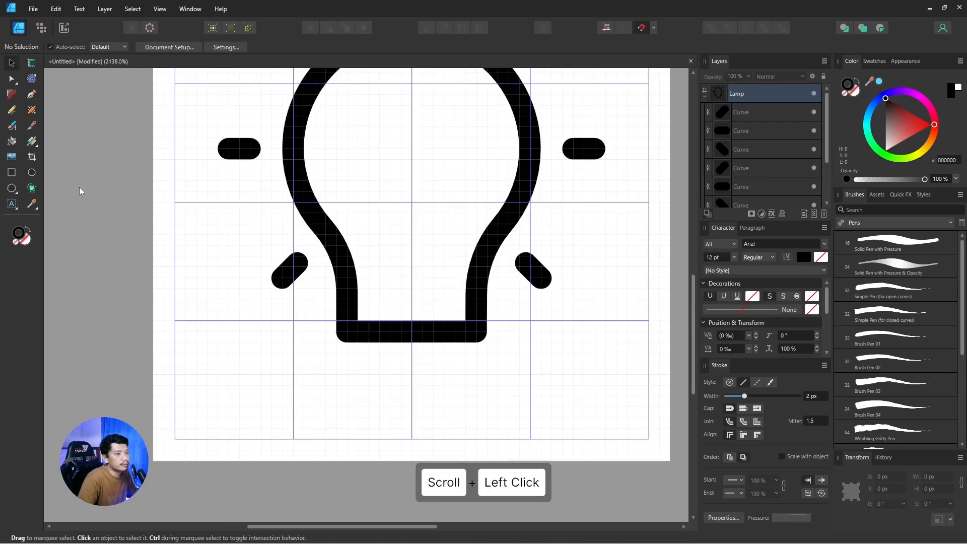
# Draw a 12 × 4 px rectangle directly below the bulb's neck, sharing its lower edge, and convert it to curves.
pyautogui.click(11, 172)
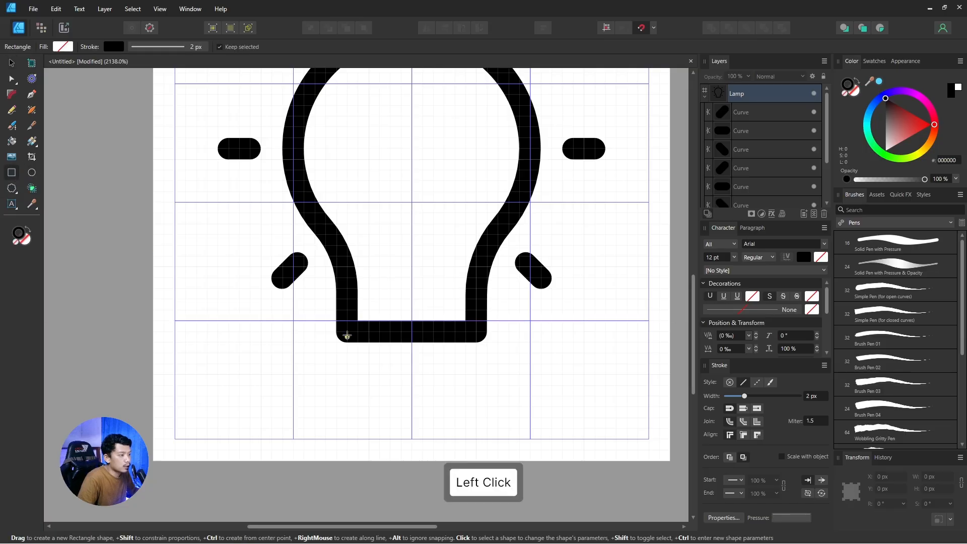
pyautogui.moveTo(348, 331); pyautogui.dragTo(476, 375)
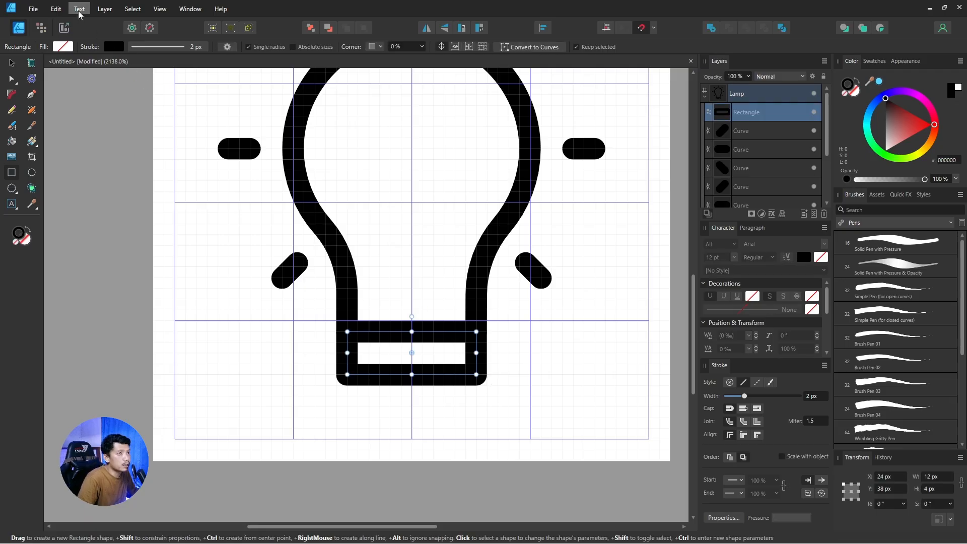
pyautogui.click(105, 9)
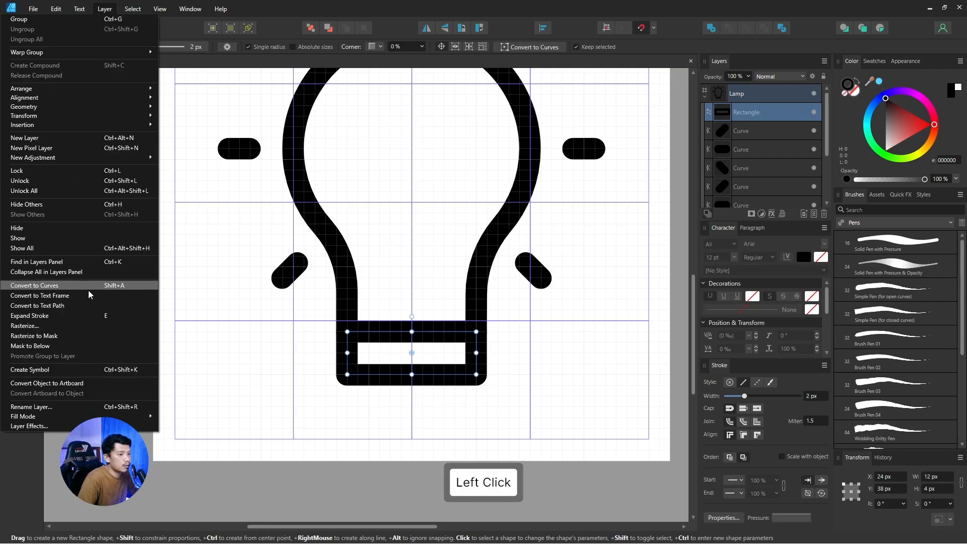
pyautogui.click(100, 285)
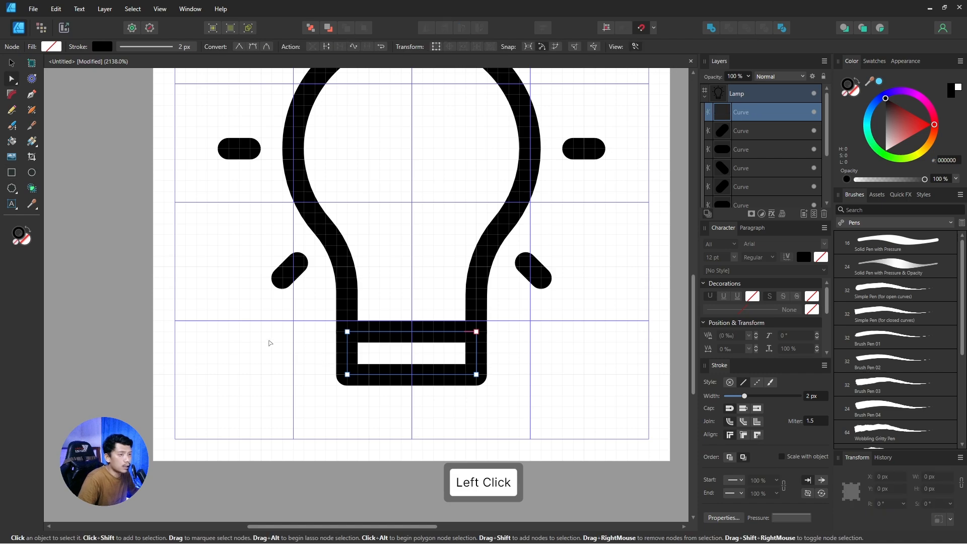
# Duplicate the base rectangle and move the copy down 4 px to Y 42 px, directly beneath the original.
pyautogui.click(11, 63)
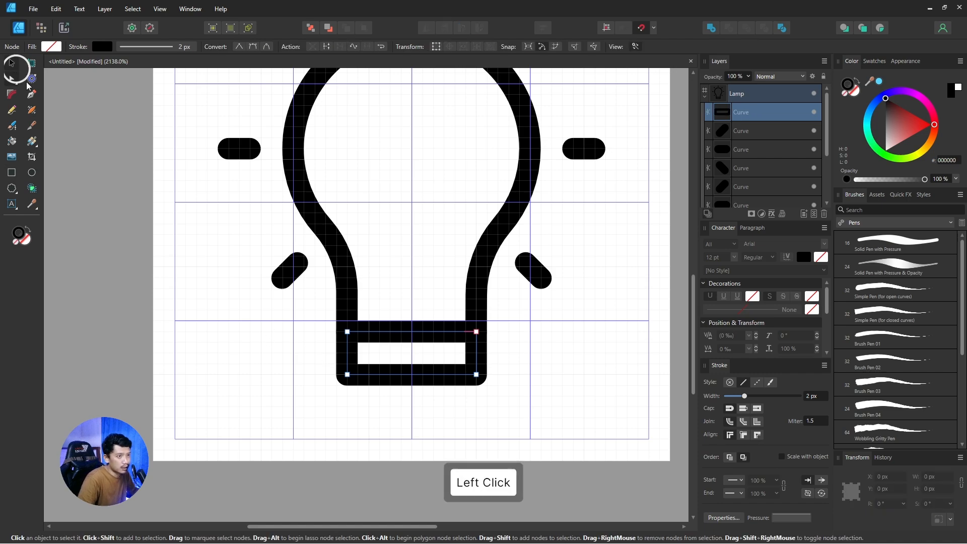
pyautogui.click(391, 396)
pyautogui.click(391, 376)
pyautogui.press('ctrl')
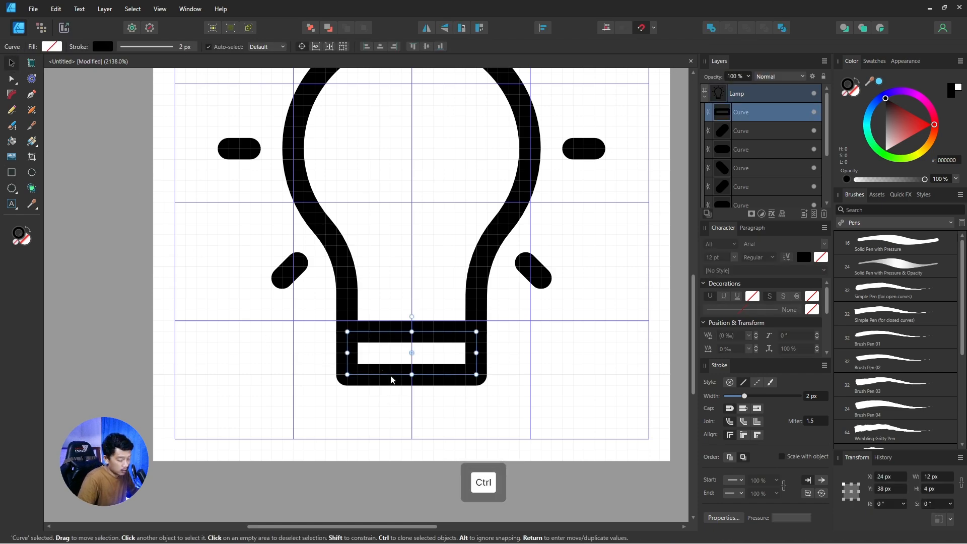
pyautogui.hotkey('ctrl', 'd')
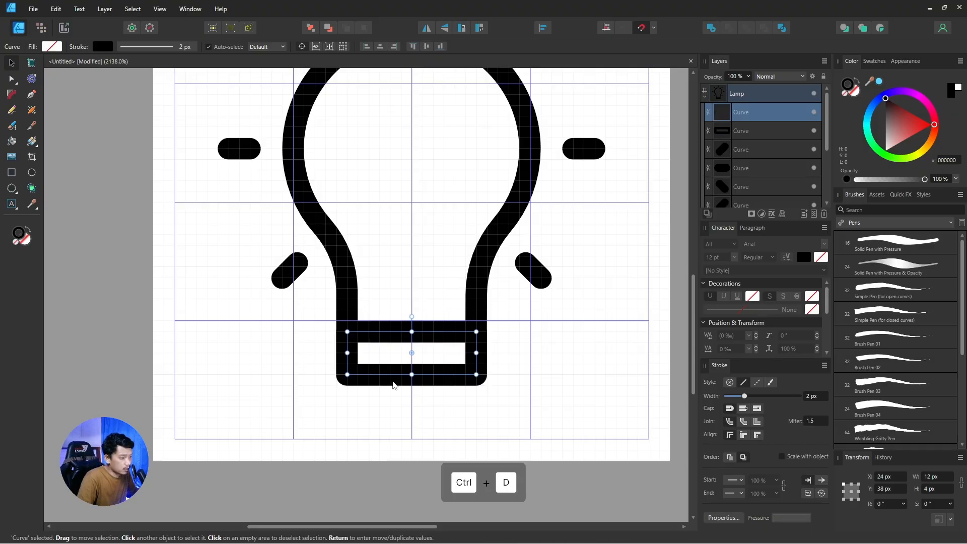
pyautogui.press('Down')
pyautogui.press('Down')
pyautogui.press('Down')
pyautogui.press('Down')
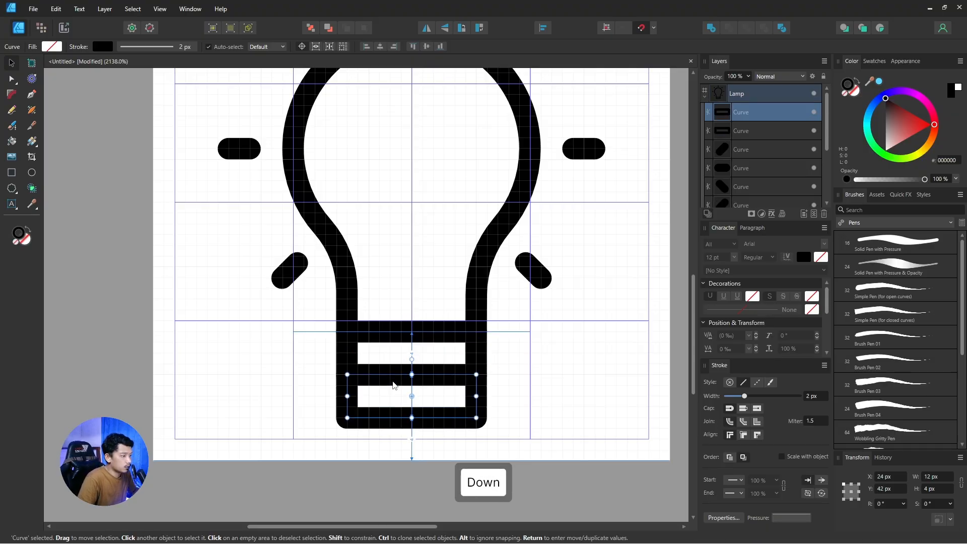
# Narrow the lower rectangle to 8 px by moving its left nodes and its right nodes 2 px inward each.
pyautogui.press('a')
pyautogui.moveTo(315, 362); pyautogui.dragTo(372, 445)
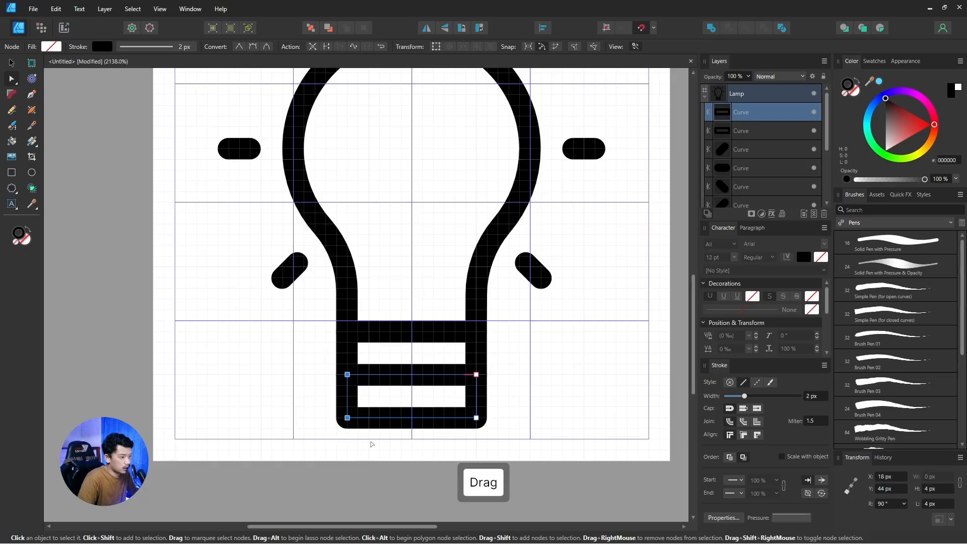
pyautogui.press('Right')
pyautogui.press('Right')
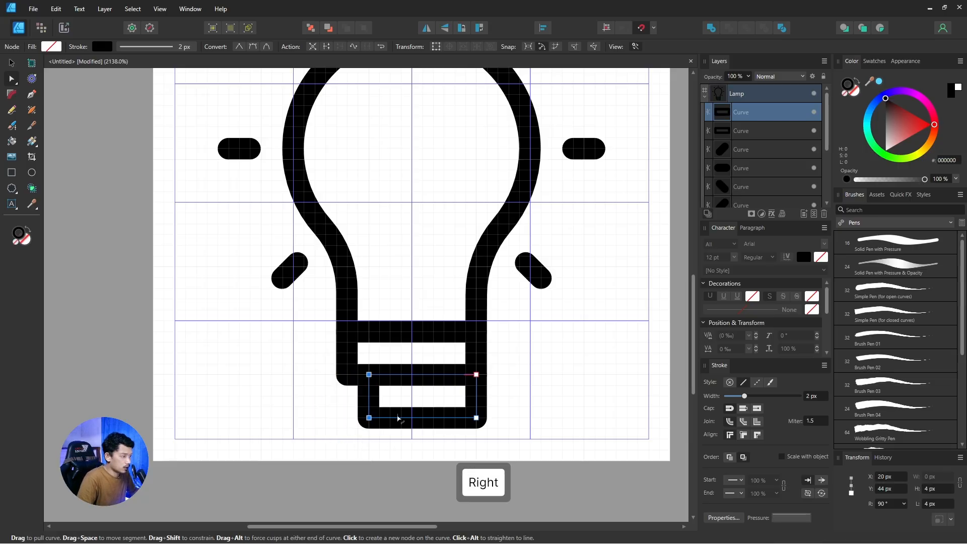
pyautogui.moveTo(455, 359); pyautogui.dragTo(506, 452)
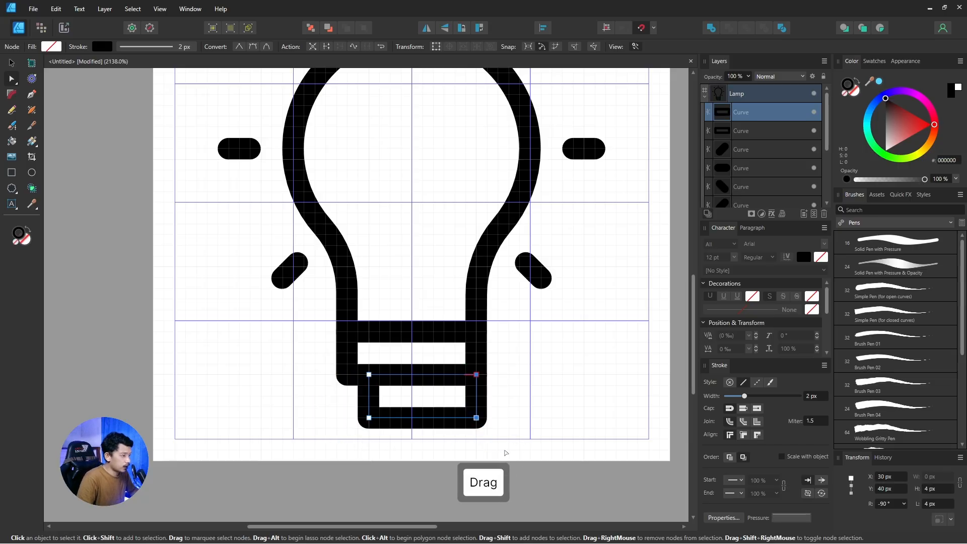
pyautogui.press('Left')
pyautogui.press('Left')
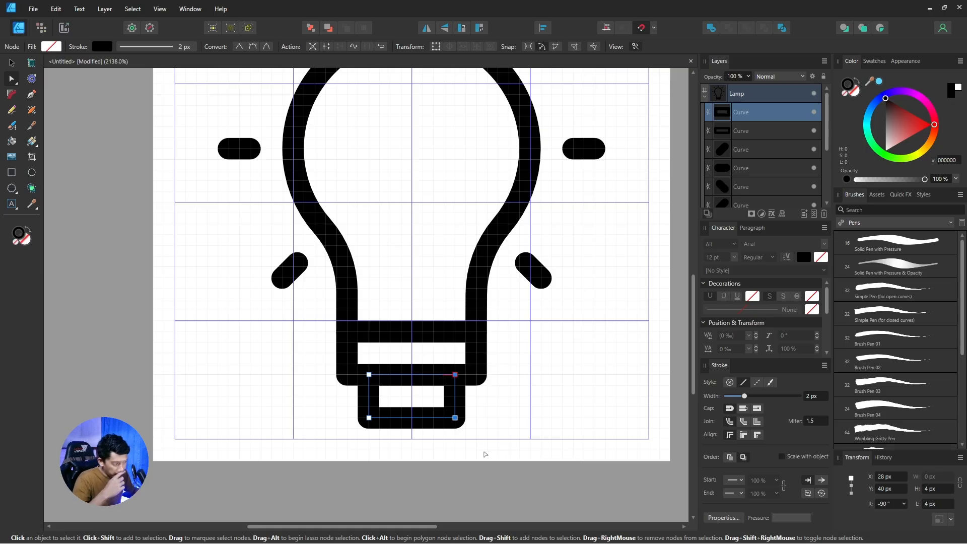
# Move the two bottom nodes of the lower base rectangle down 2 px to Y 46 px.
pyautogui.moveTo(471, 435); pyautogui.dragTo(330, 392)
pyautogui.click(12, 79)
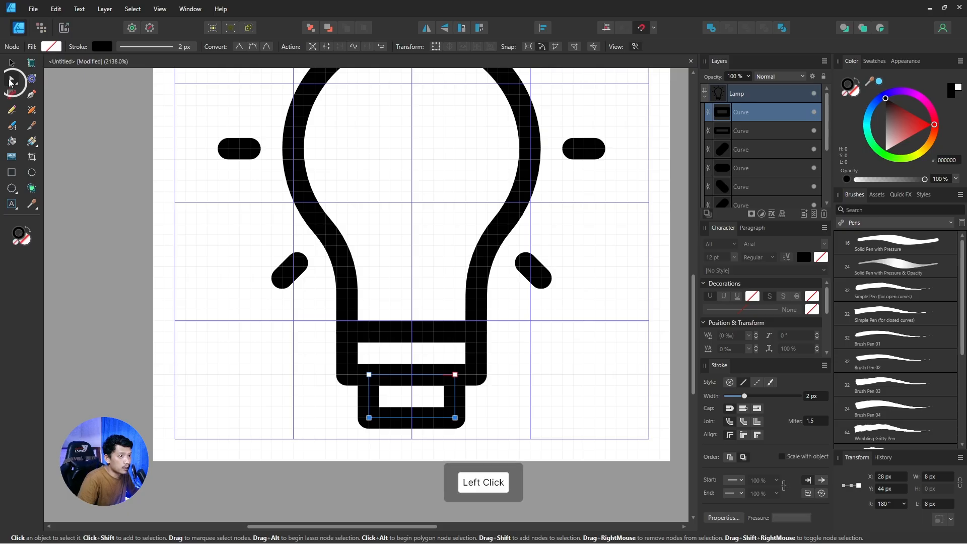
pyautogui.moveTo(356, 412); pyautogui.dragTo(481, 436)
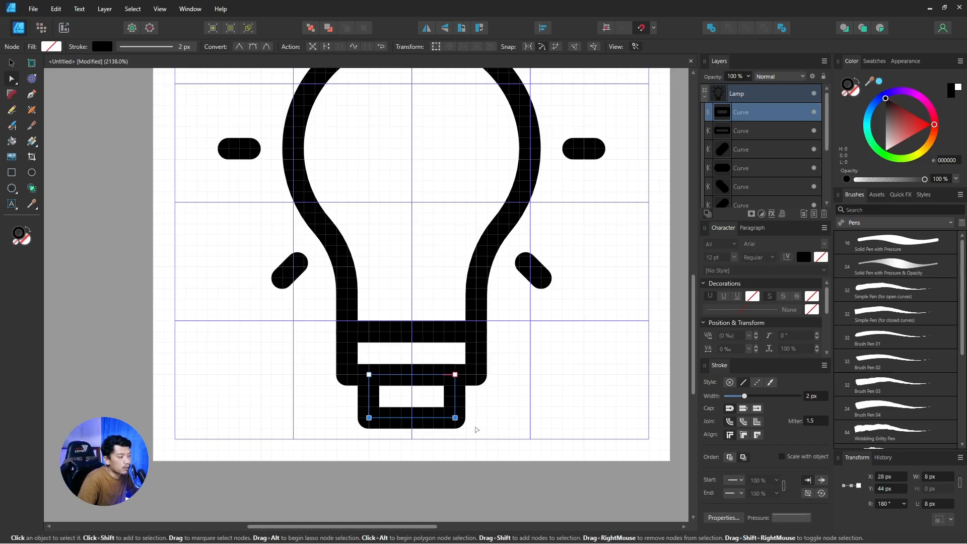
pyautogui.moveTo(470, 431); pyautogui.dragTo(364, 409)
pyautogui.press('Down')
pyautogui.press('Down')
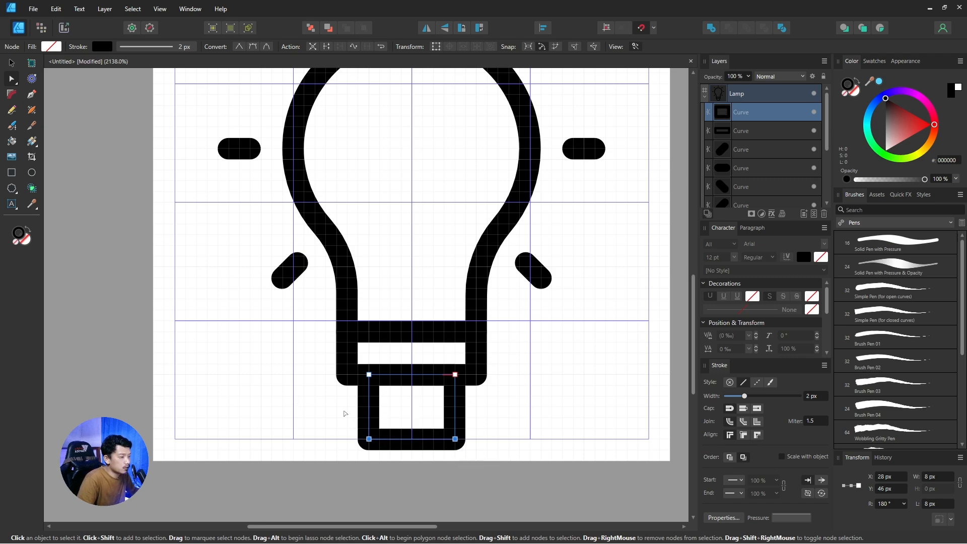
# Round the two bottom corners of the lower base rectangle with the Corner tool at a 6 px radius, and deselect.
pyautogui.click(11, 96)
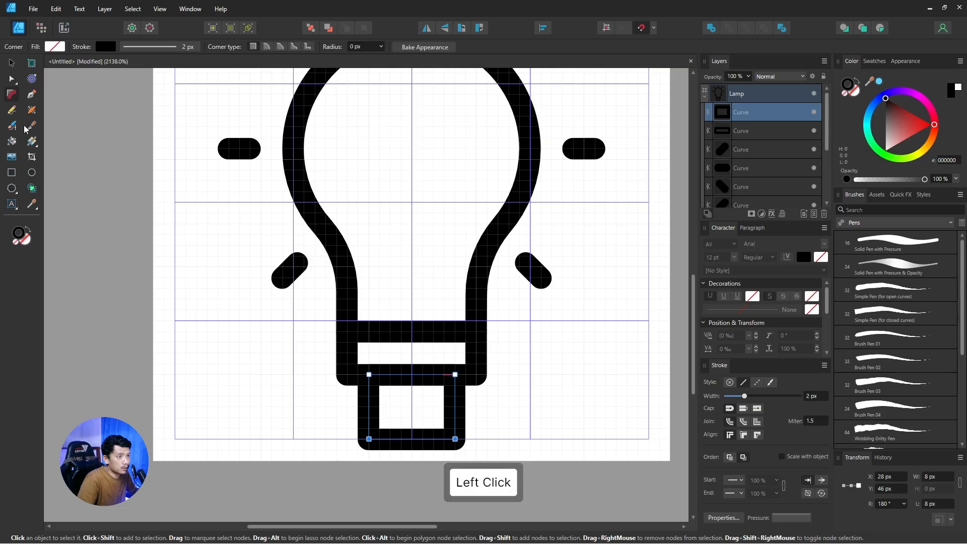
pyautogui.moveTo(337, 430); pyautogui.dragTo(373, 311)
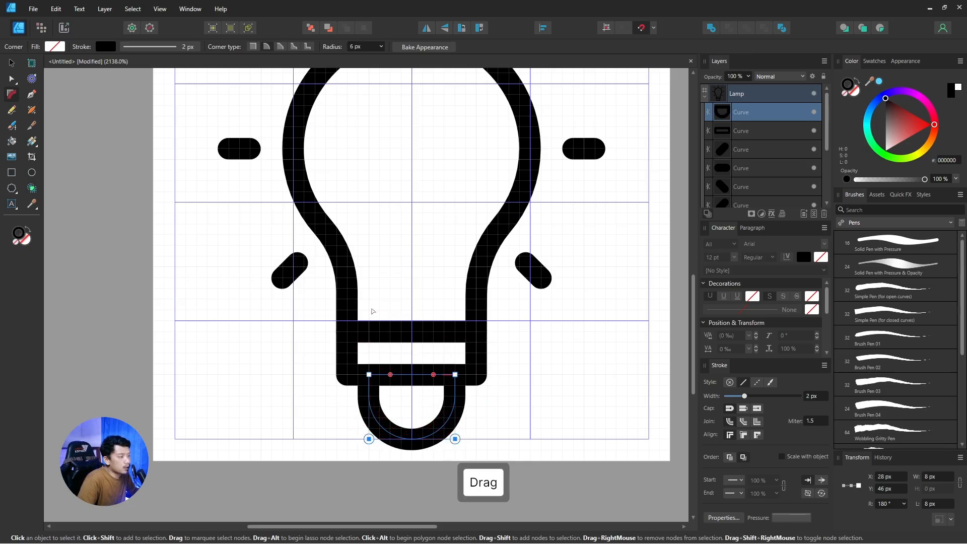
pyautogui.scroll(-3, 369, 348)
pyautogui.click(507, 362)
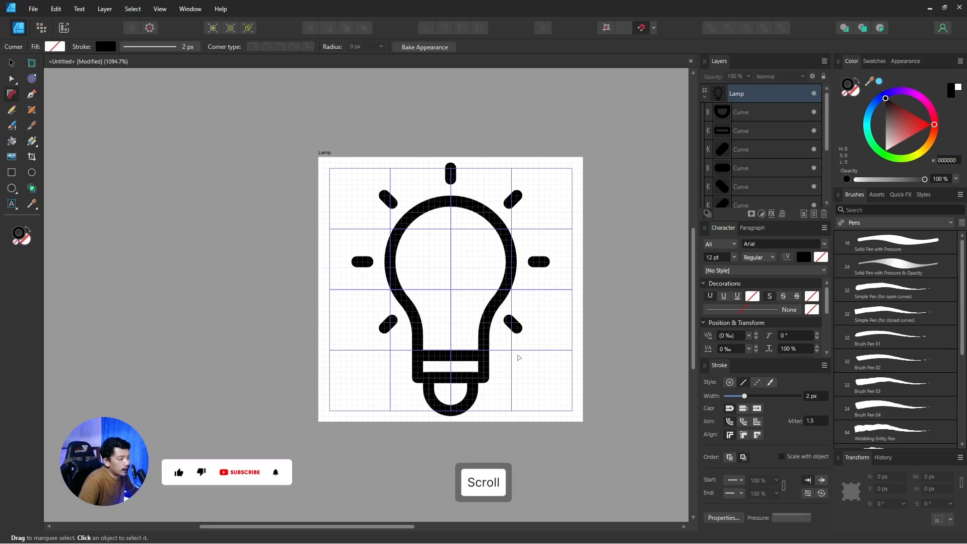
# Draw a 6 × 6 px circle inside the bulb, starting from the vertical centre line, and convert it to curves.
pyautogui.scroll(1, 518, 358)
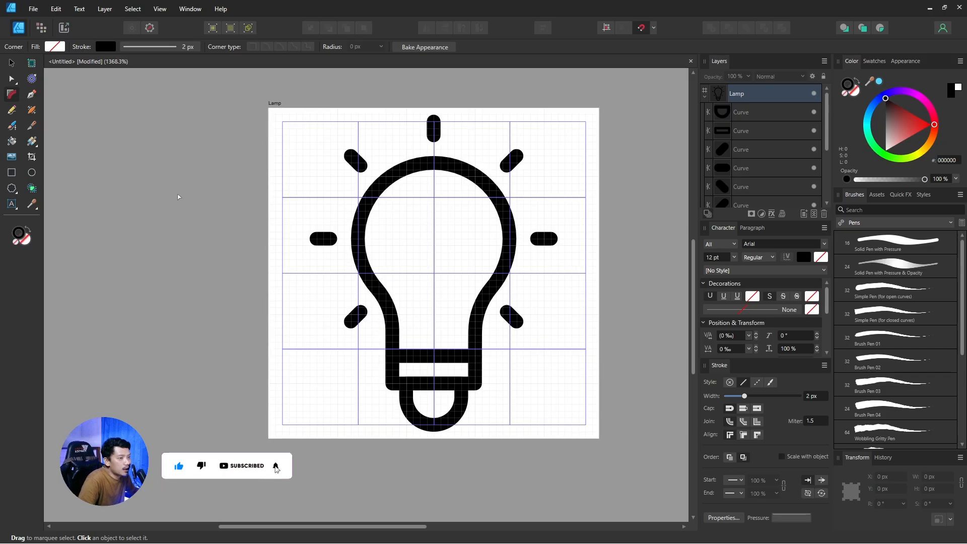
pyautogui.click(31, 172)
pyautogui.scroll(2, 430, 248)
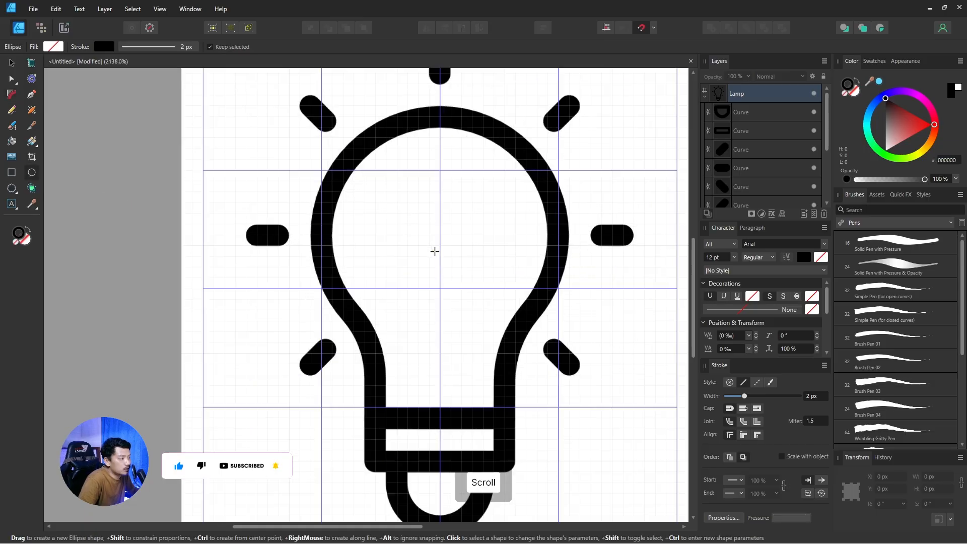
pyautogui.moveTo(439, 245); pyautogui.dragTo(506, 309)
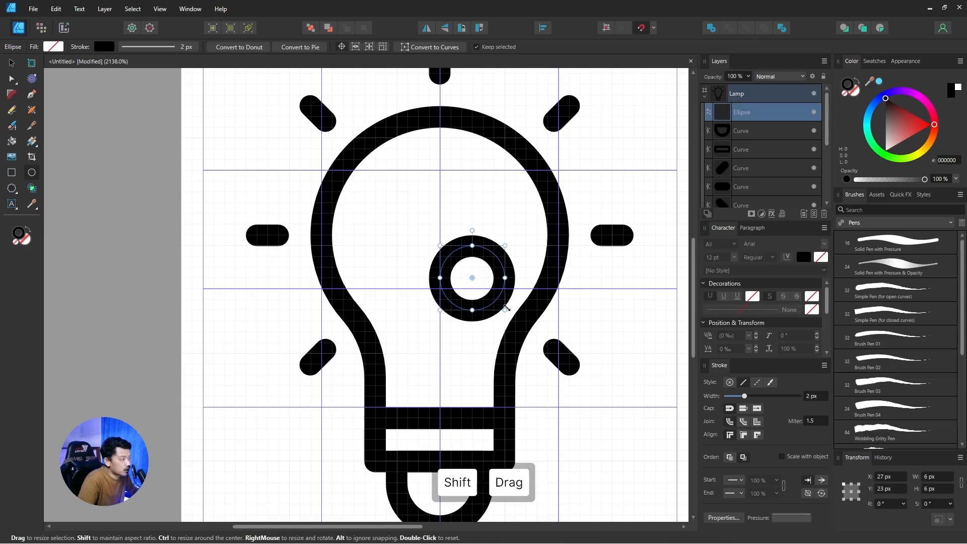
pyautogui.scroll(-2, 437, 310)
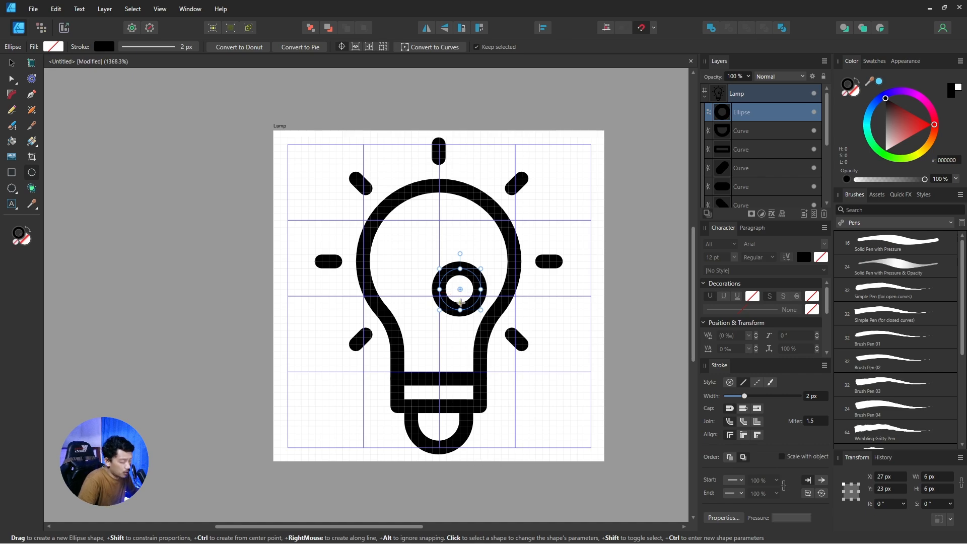
pyautogui.scroll(1, 469, 296)
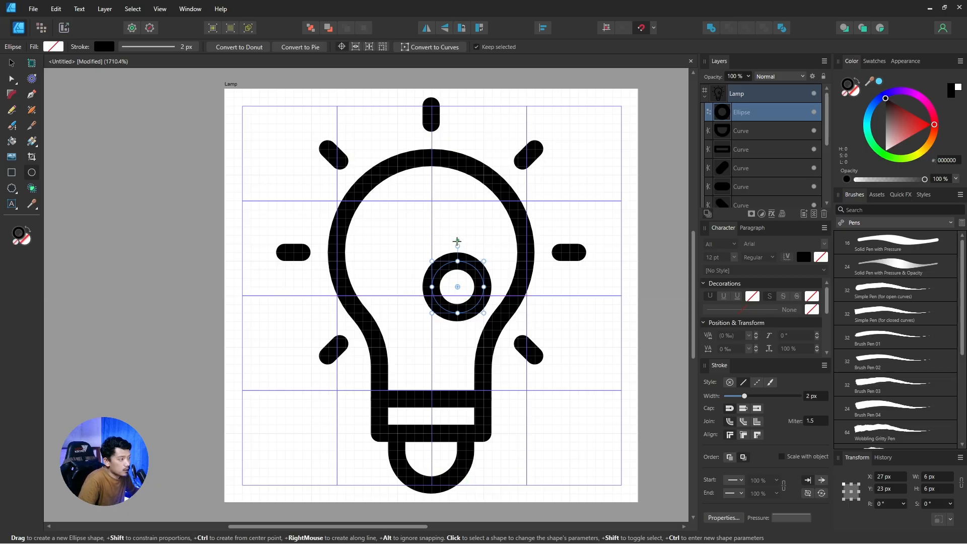
pyautogui.click(104, 8)
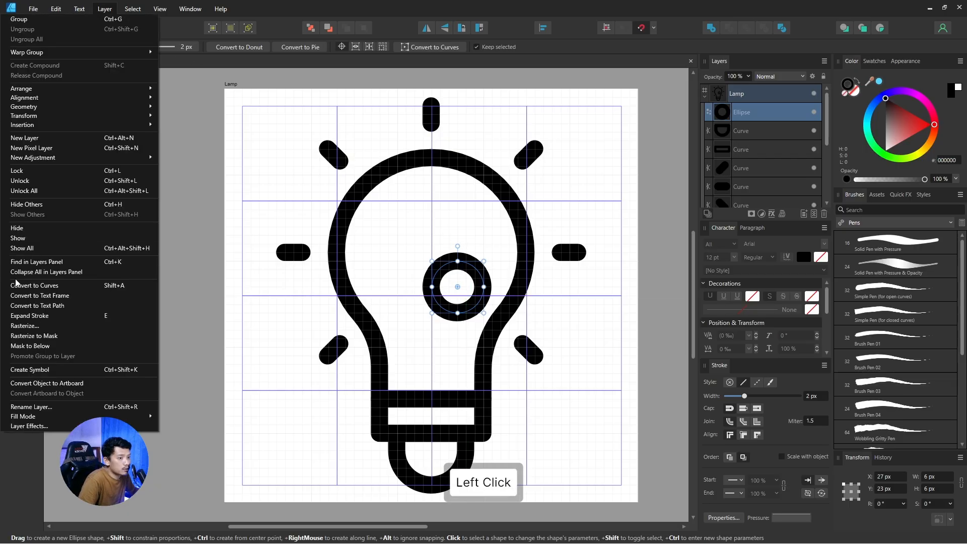
pyautogui.click(43, 285)
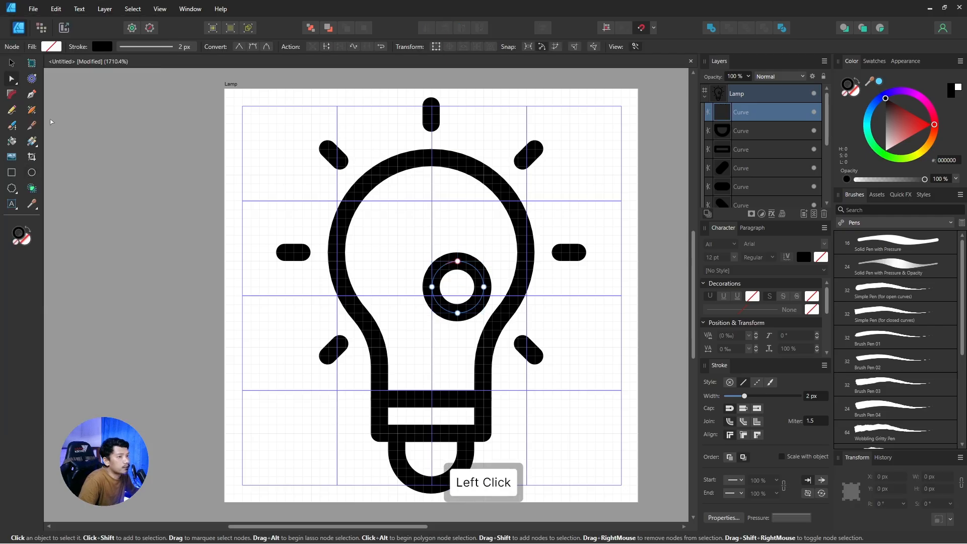
# Move the circle to the left half of the bulb, shrink it to 4 × 4 px at X 20 px, Y 20 px, and deselect.
pyautogui.click(13, 63)
pyautogui.scroll(2, 431, 276)
pyautogui.moveTo(499, 264); pyautogui.dragTo(427, 211)
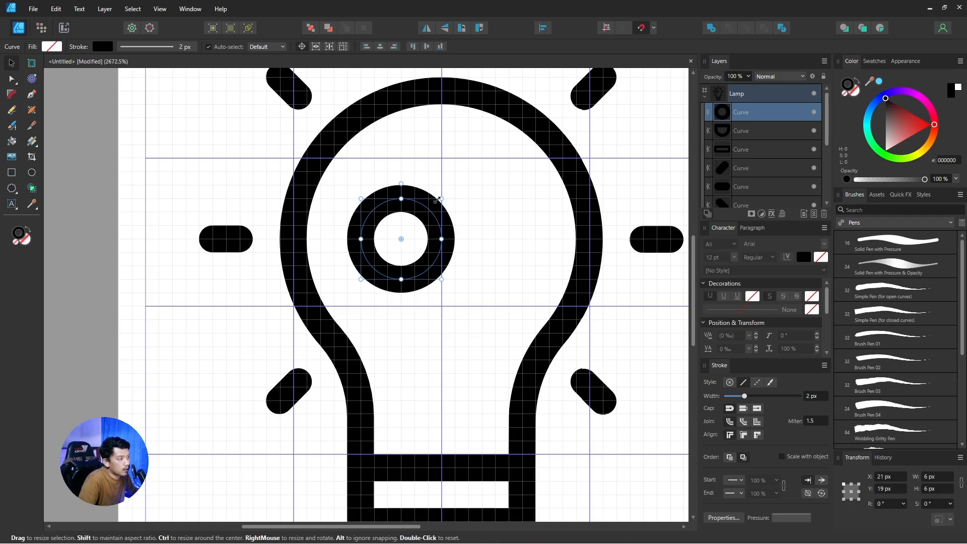
pyautogui.moveTo(442, 199); pyautogui.dragTo(412, 225)
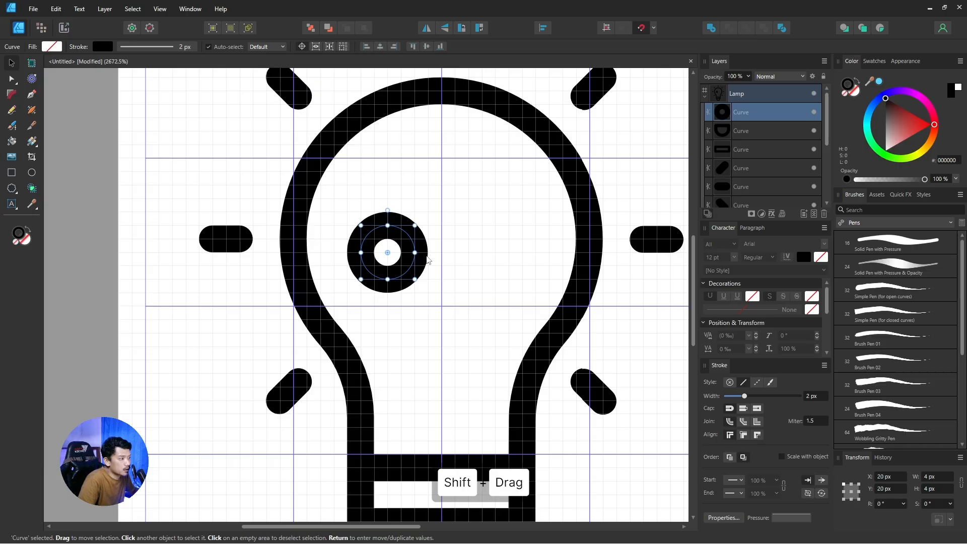
pyautogui.scroll(3, 422, 263)
pyautogui.scroll(-2, 422, 264)
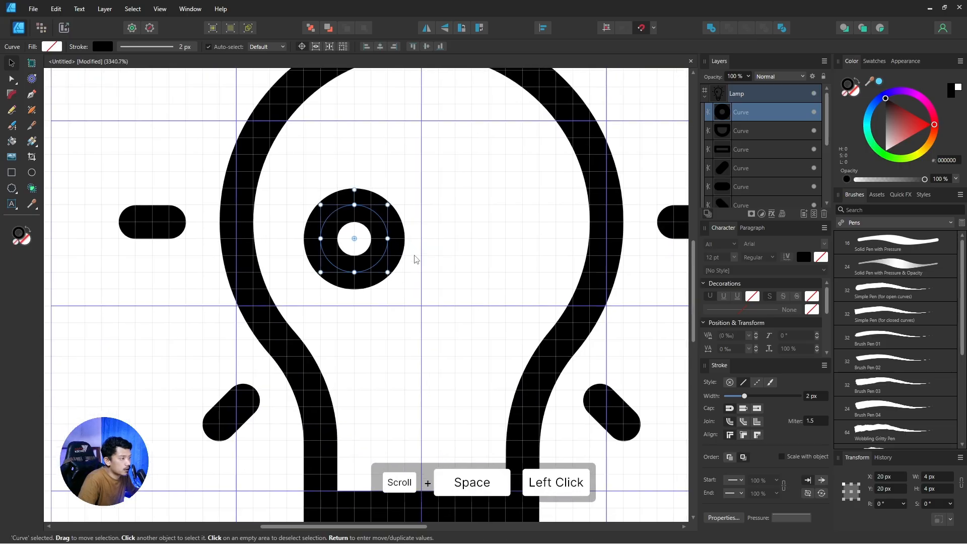
pyautogui.moveTo(382, 312); pyautogui.dragTo(370, 288)
pyautogui.click(370, 288)
pyautogui.scroll(-2, 303, 282)
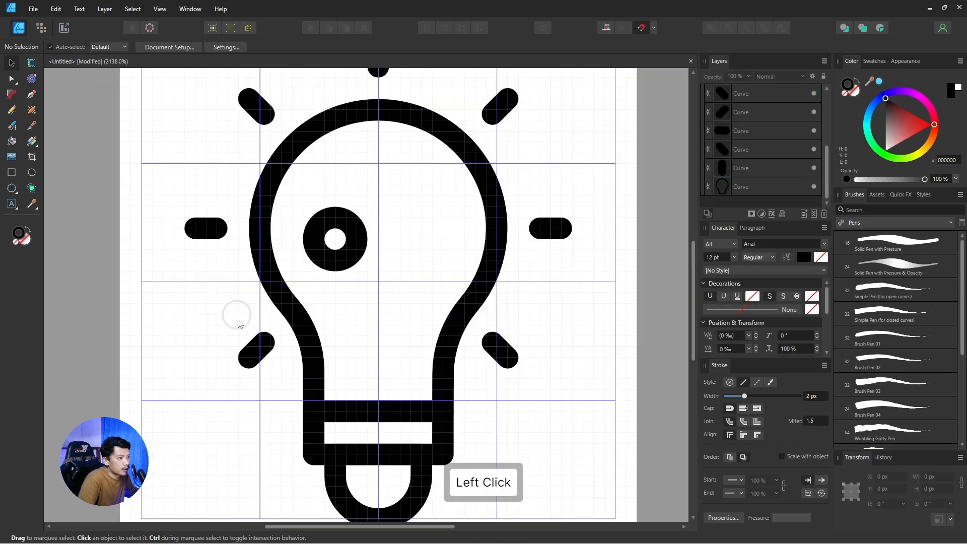
# Break the small circle inside the bulb open at its right and bottom nodes.
pyautogui.click(31, 94)
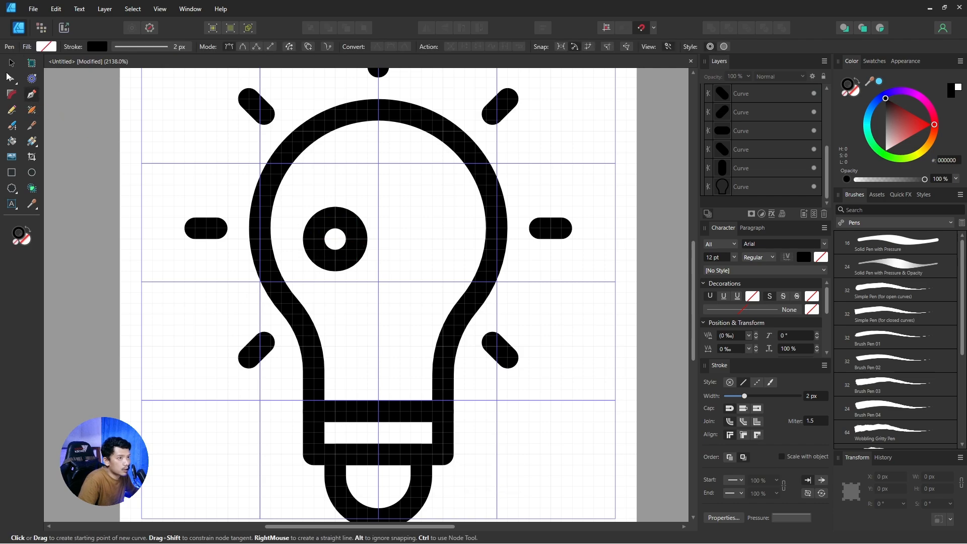
pyautogui.click(12, 63)
pyautogui.scroll(2, 337, 254)
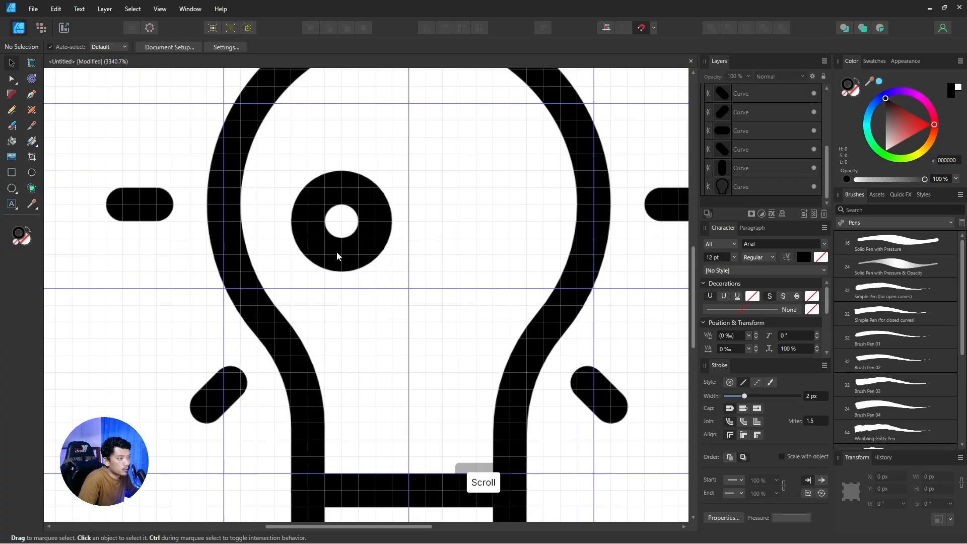
pyautogui.click(352, 250)
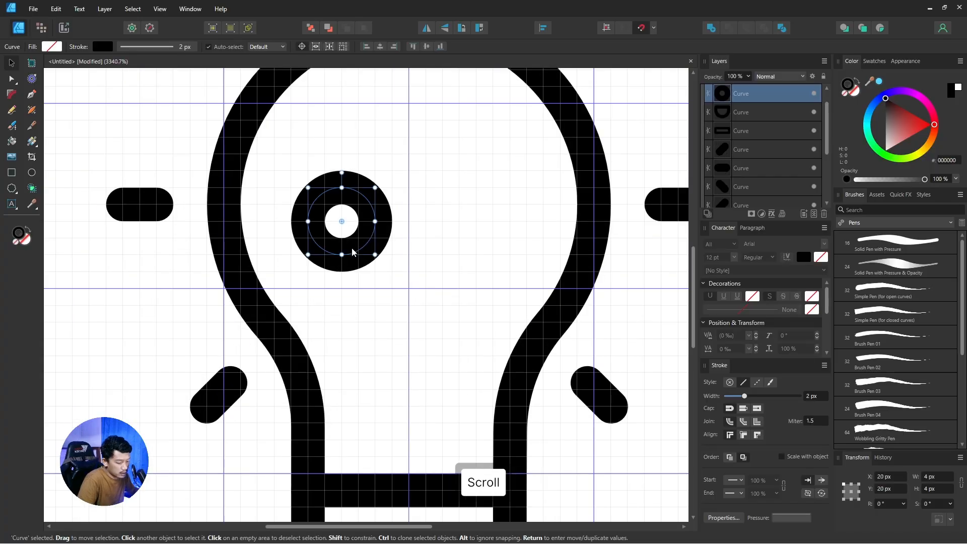
pyautogui.click(12, 79)
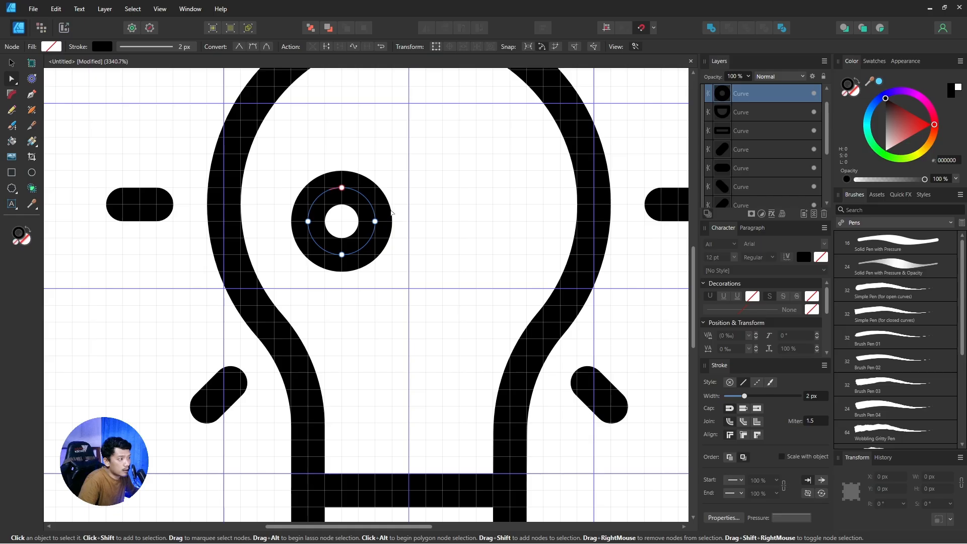
pyautogui.moveTo(393, 210); pyautogui.dragTo(330, 271)
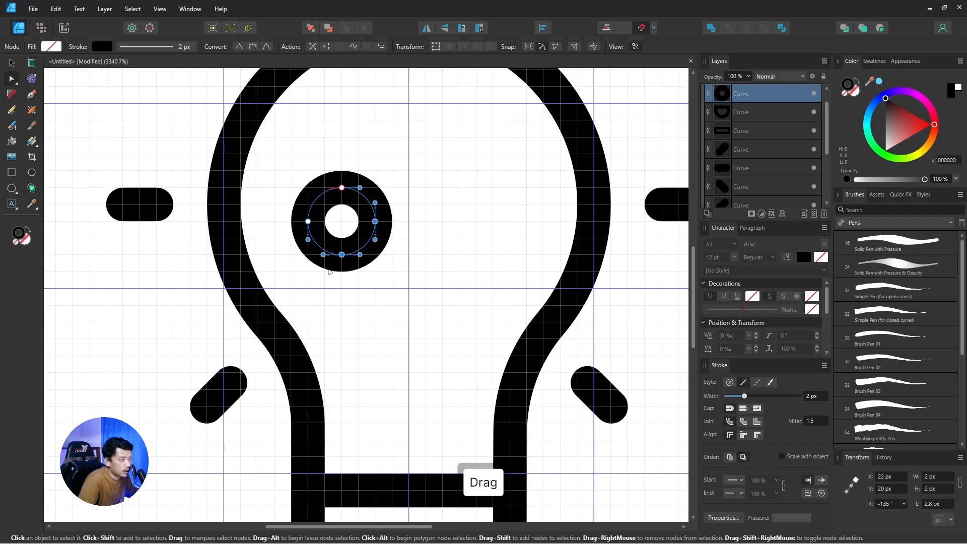
pyautogui.click(327, 46)
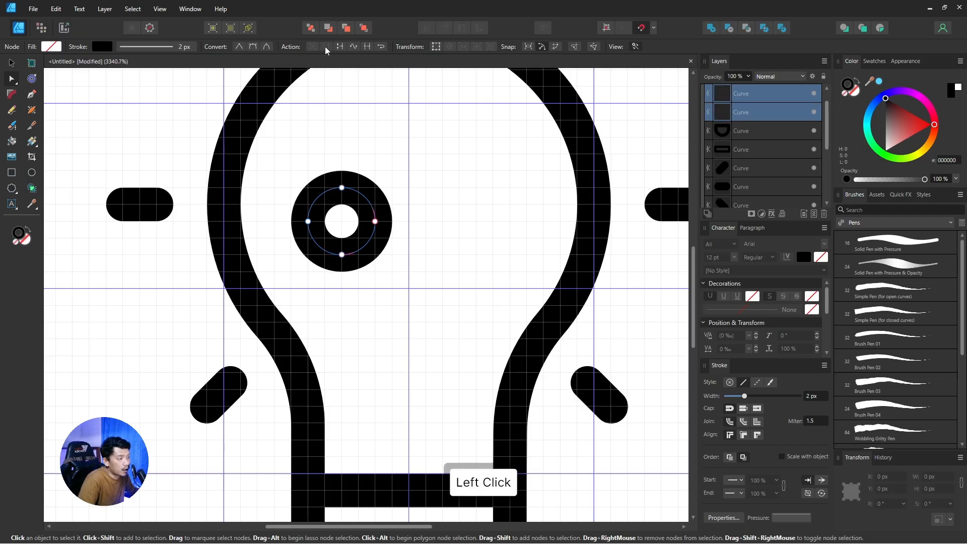
# Delete the circle's separated lower-right quarter arc and deselect.
pyautogui.press('v')
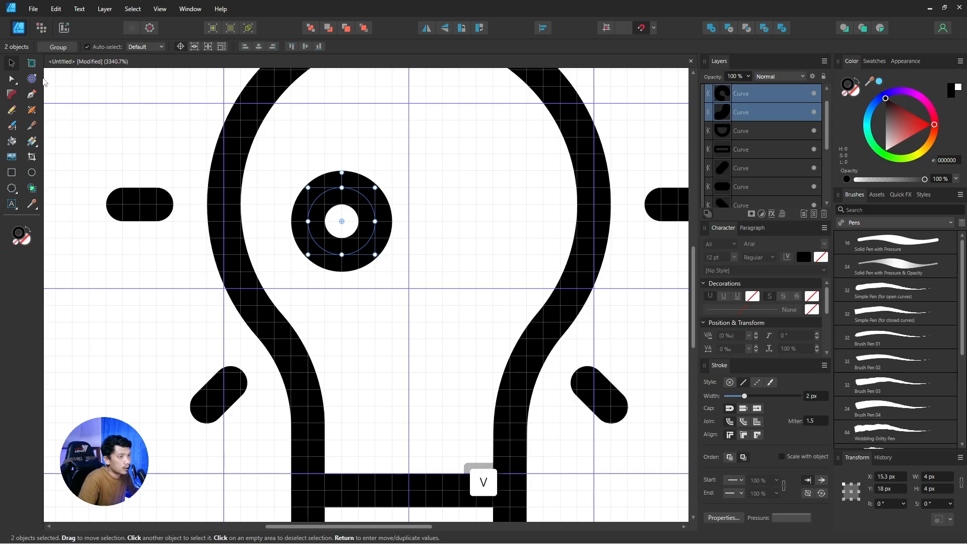
pyautogui.click(12, 64)
pyautogui.click(398, 215)
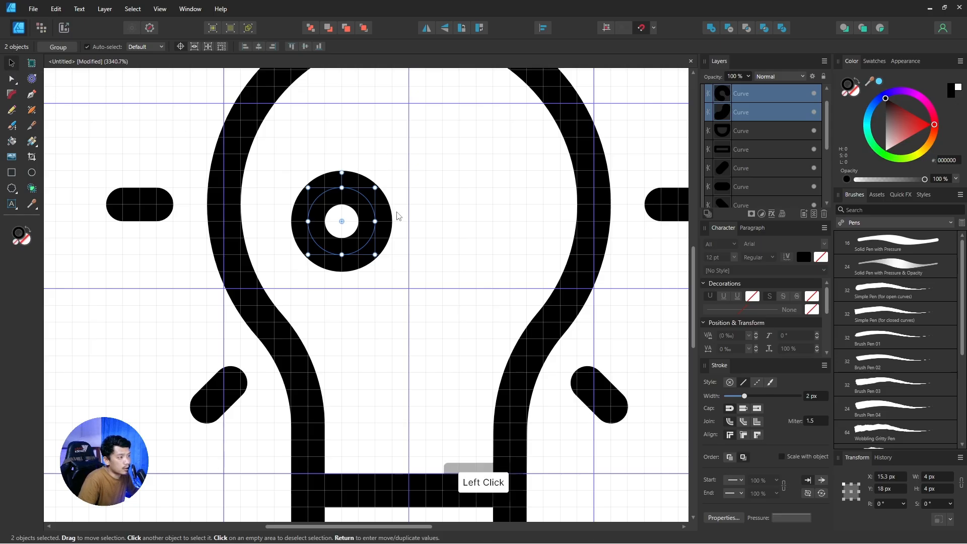
pyautogui.click(371, 245)
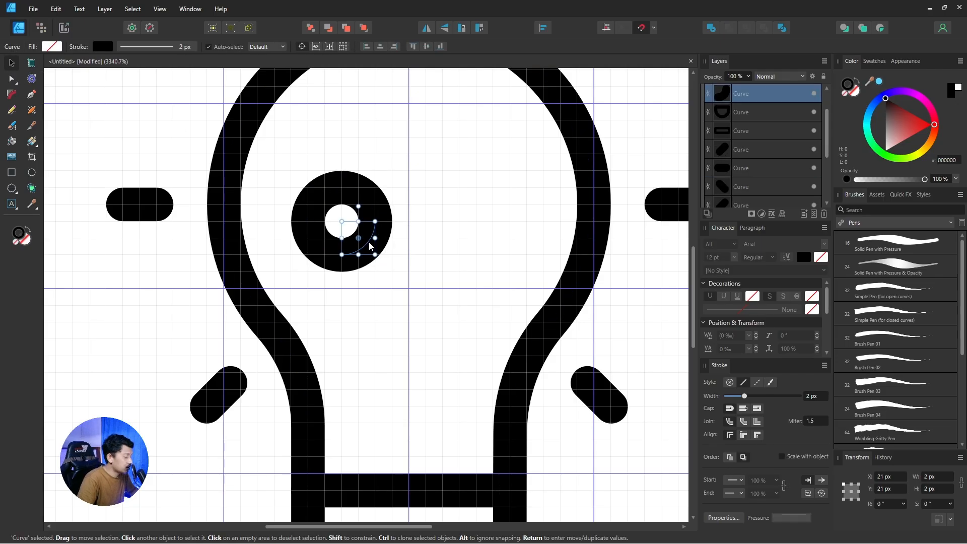
pyautogui.press('Delete')
pyautogui.click(181, 267)
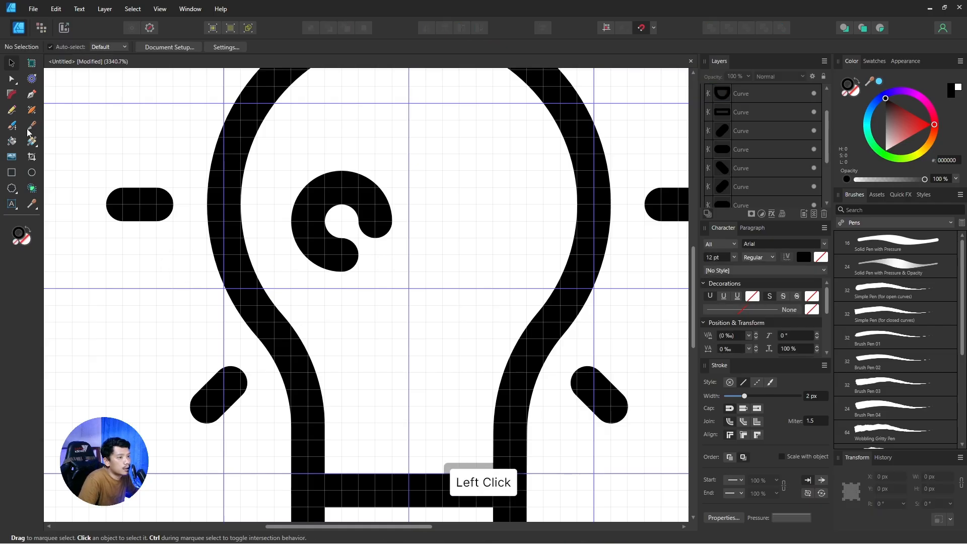
# Draw a straight vertical line with the Pen tool from the open circle's right end down to the base at X 22 px, Y 36 px.
pyautogui.click(30, 95)
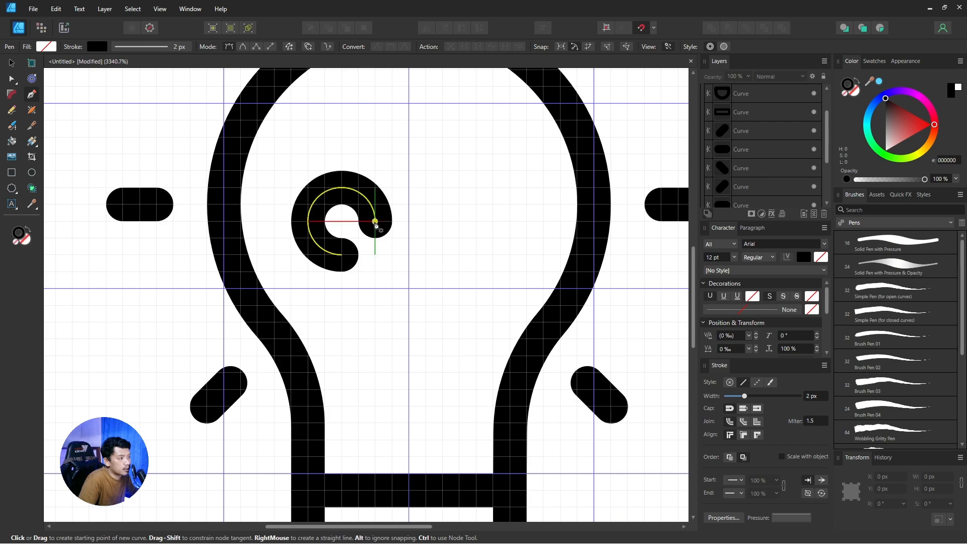
pyautogui.click(375, 222)
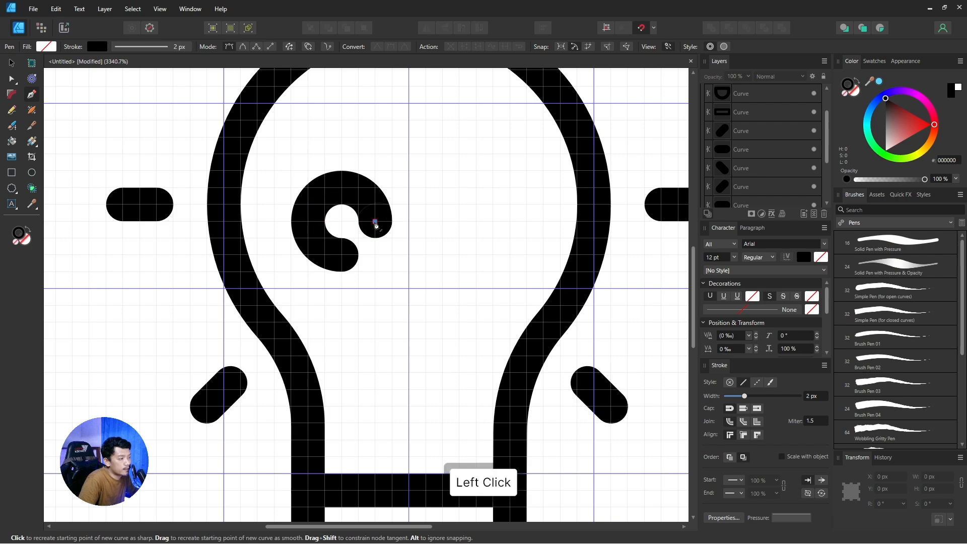
pyautogui.click(376, 490)
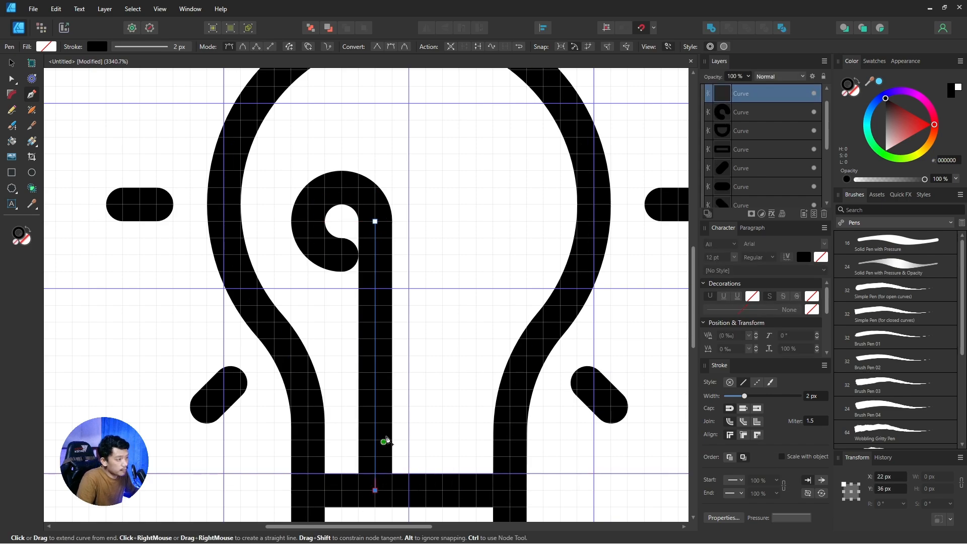
pyautogui.press('v')
# Copy the open circle and the vertical line together and paste the duplicate in place.
pyautogui.click(355, 262)
pyautogui.click(331, 248)
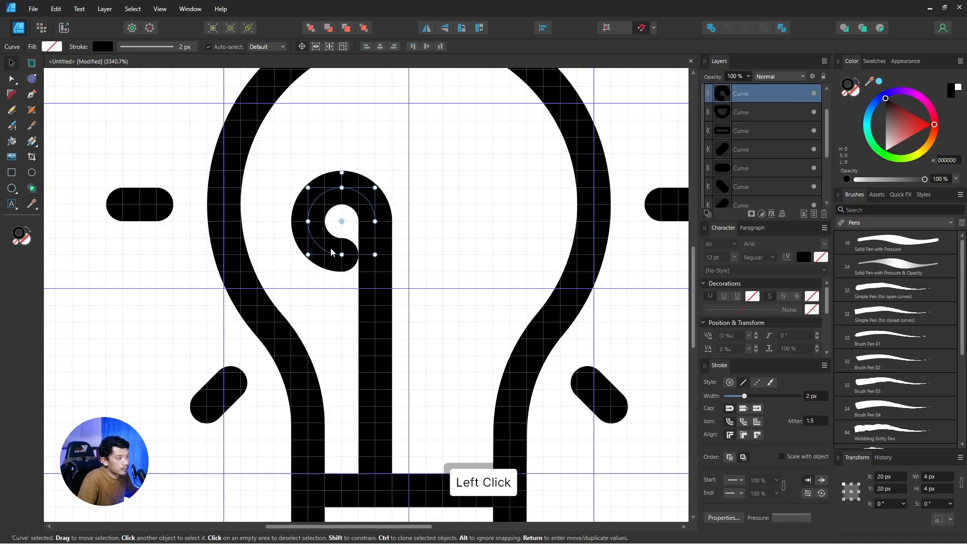
pyautogui.keyDown('shift'); pyautogui.click(373, 285); pyautogui.keyUp('shift')
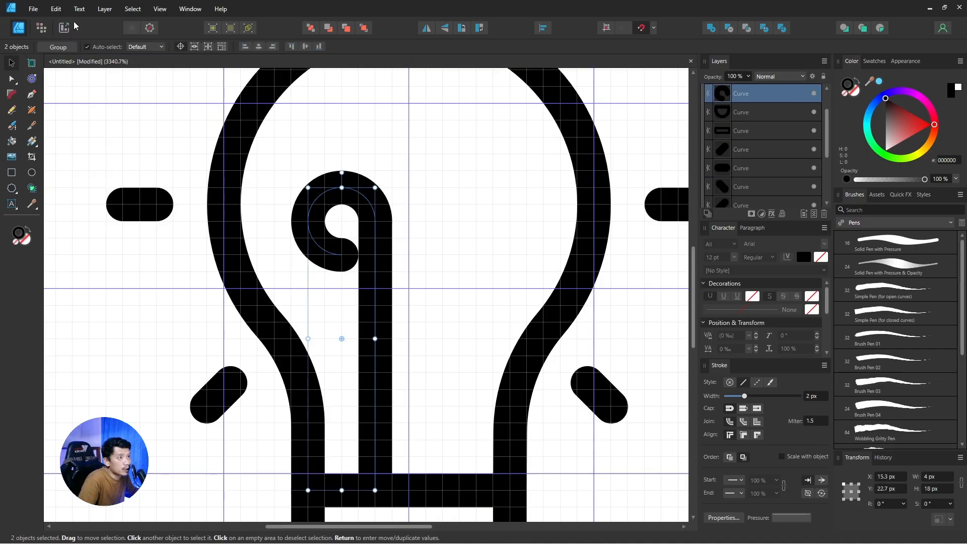
pyautogui.click(56, 8)
pyautogui.click(65, 7)
pyautogui.click(63, 7)
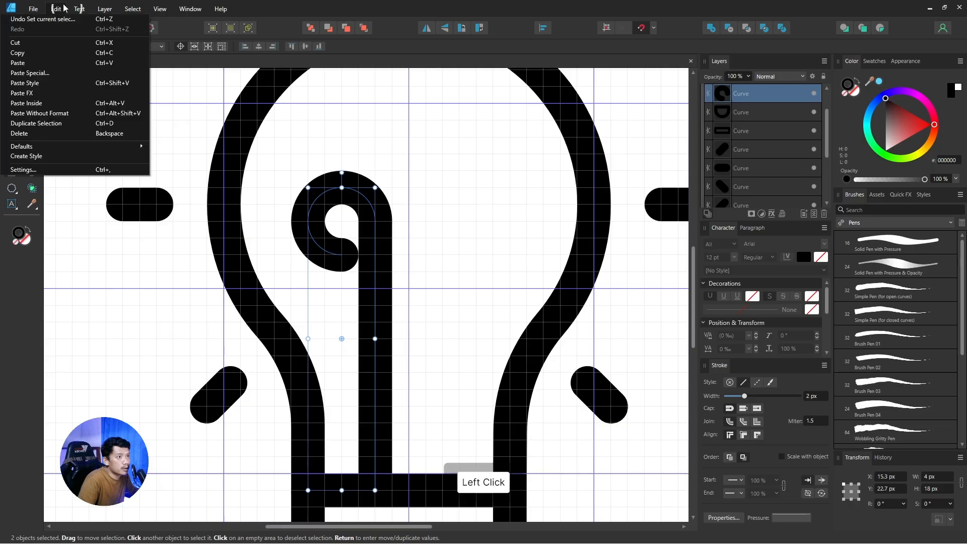
pyautogui.click(20, 63)
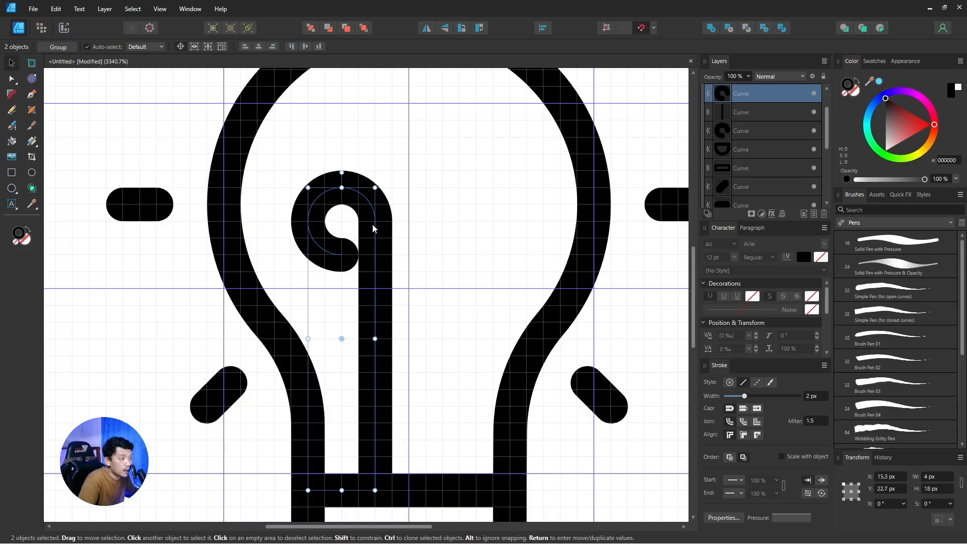
# Flip the pasted filament half horizontally and move it into the right half of the bulb, mirroring the original about the centre line.
pyautogui.scroll(-2, 373, 229)
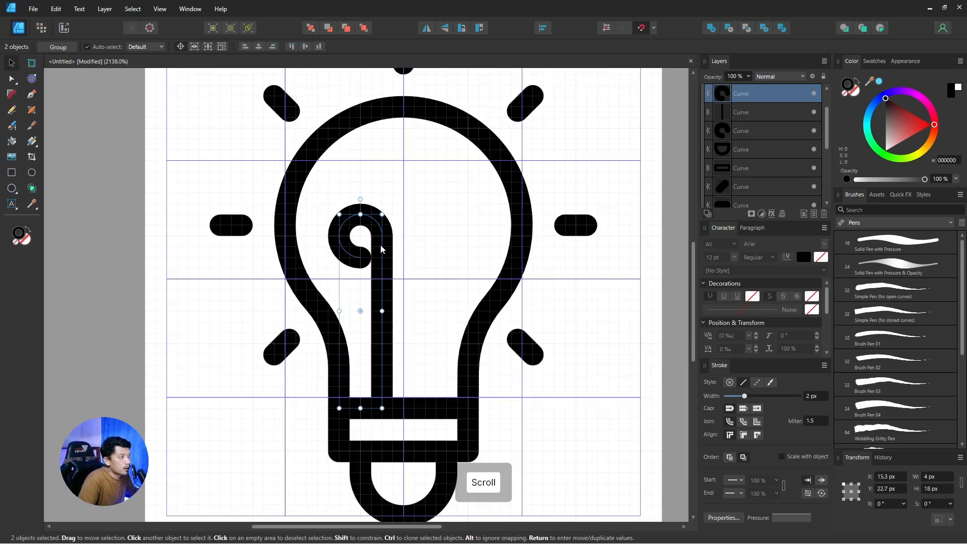
pyautogui.click(429, 29)
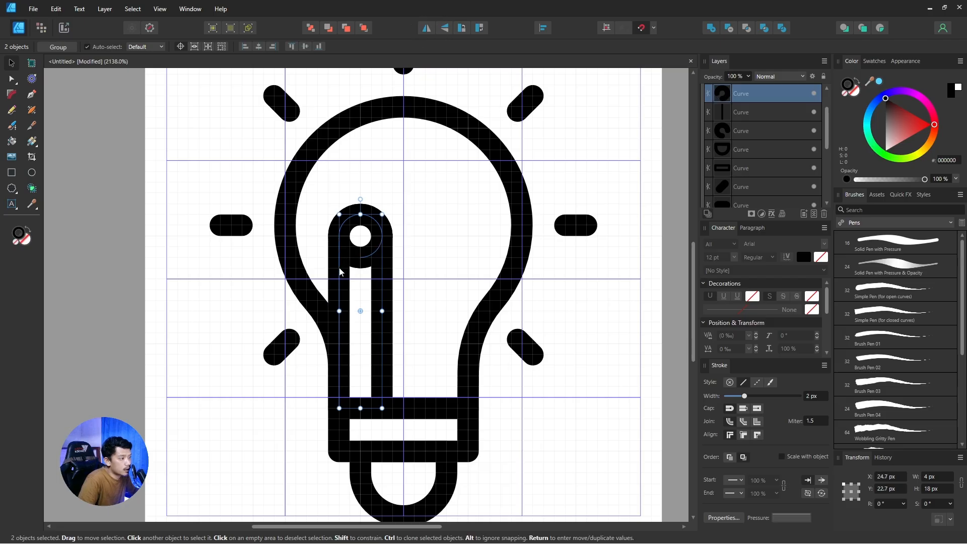
pyautogui.scroll(1, 340, 272)
pyautogui.moveTo(341, 272); pyautogui.dragTo(450, 276)
pyautogui.scroll(1, 440, 253)
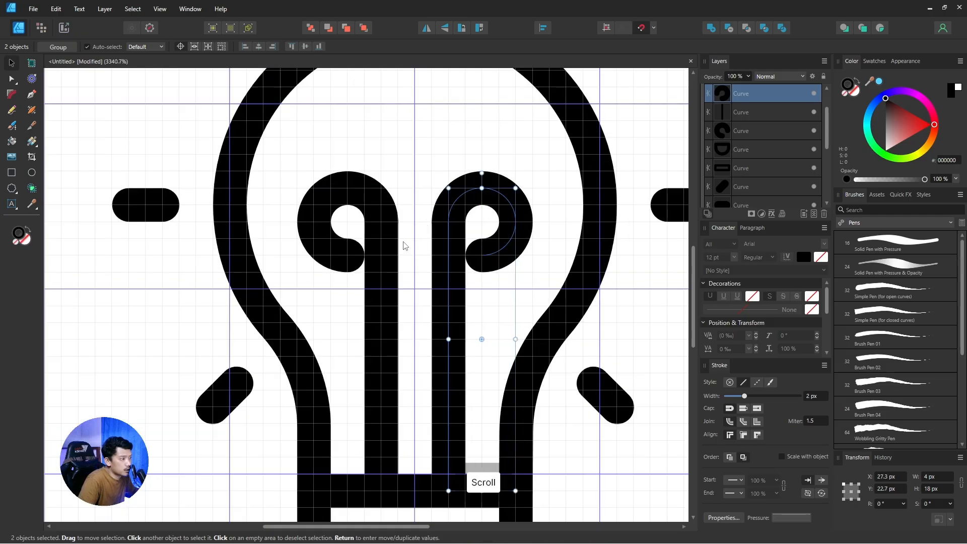
# Connect the lower ends of both filament loops with a straight horizontal Pen line at Y 22 px, ending at X 28 px, and deselect.
pyautogui.click(350, 259)
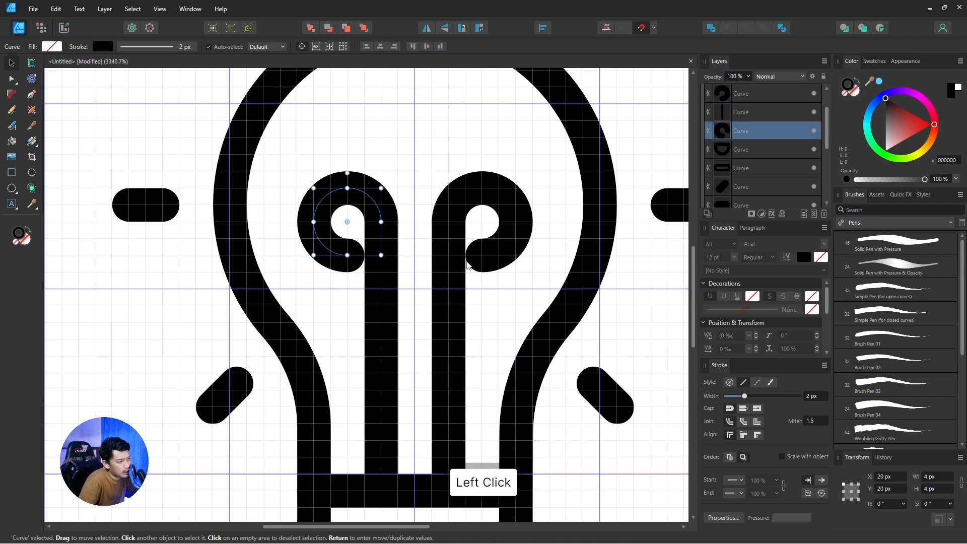
pyautogui.click(436, 276)
pyautogui.click(272, 298)
pyautogui.click(185, 307)
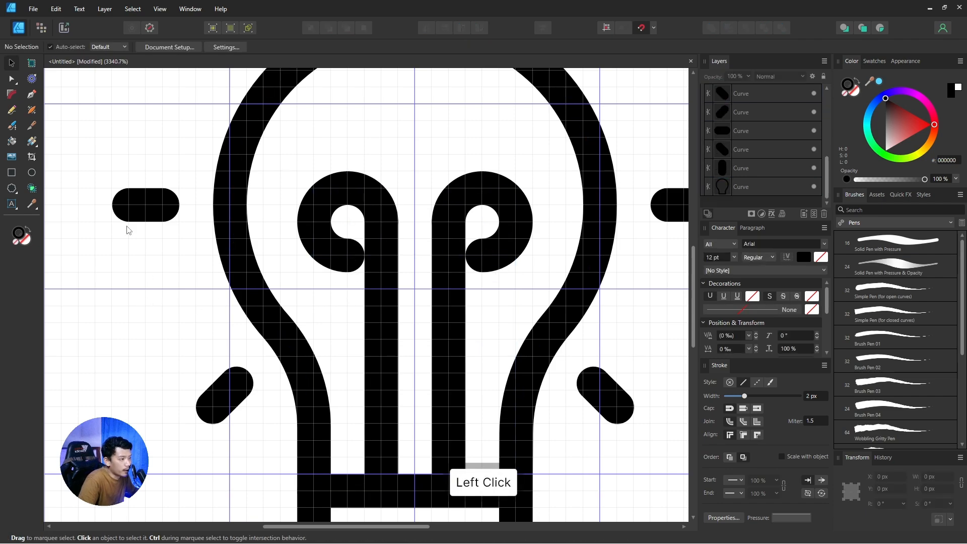
pyautogui.click(31, 94)
pyautogui.click(348, 255)
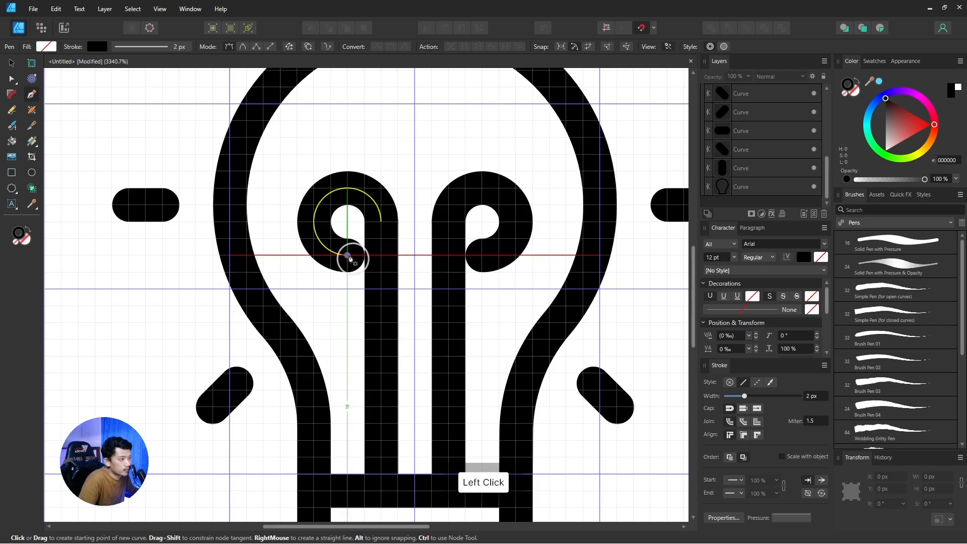
pyautogui.click(483, 256)
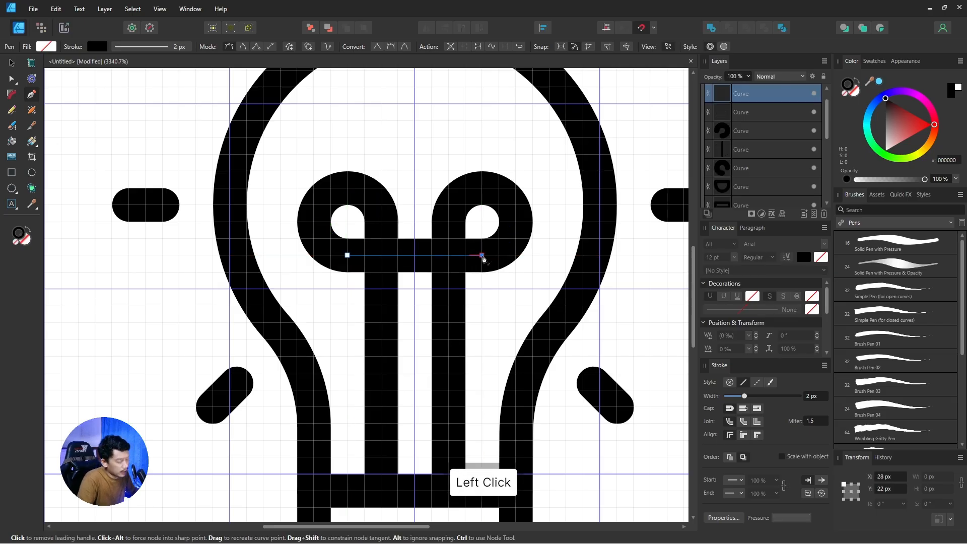
pyautogui.scroll(-6, 529, 282)
pyautogui.click(537, 294)
pyautogui.scroll(-1, 537, 294)
pyautogui.moveTo(538, 294); pyautogui.dragTo(507, 293)
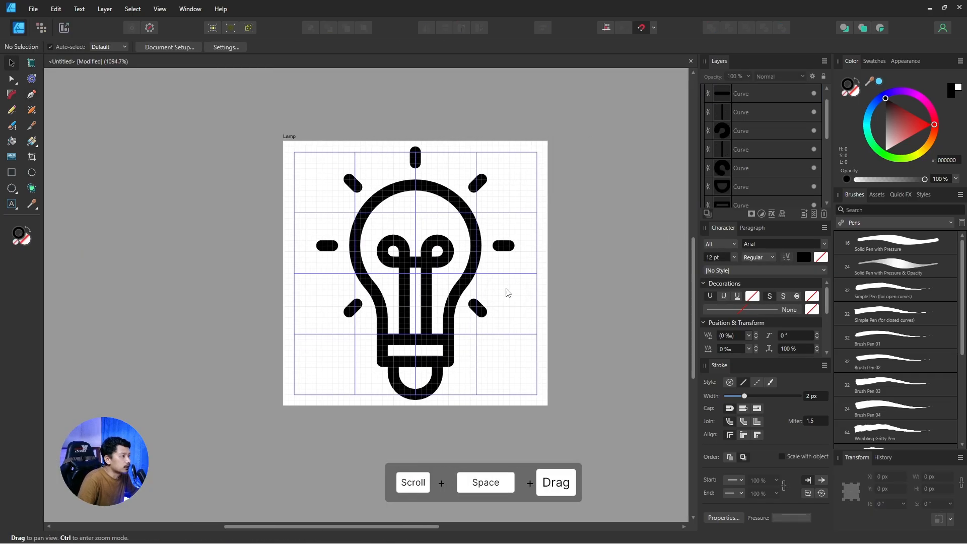
pyautogui.click(570, 264)
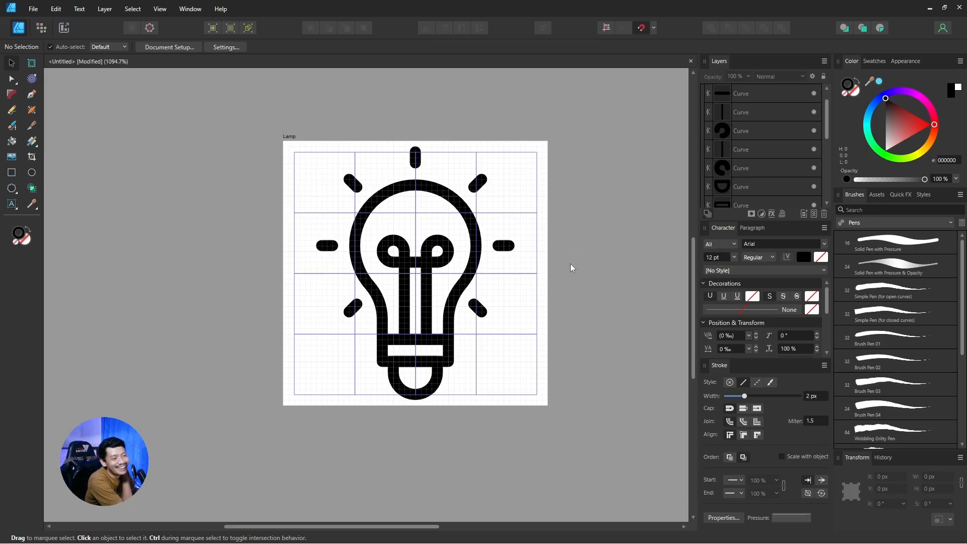
pyautogui.click(575, 267)
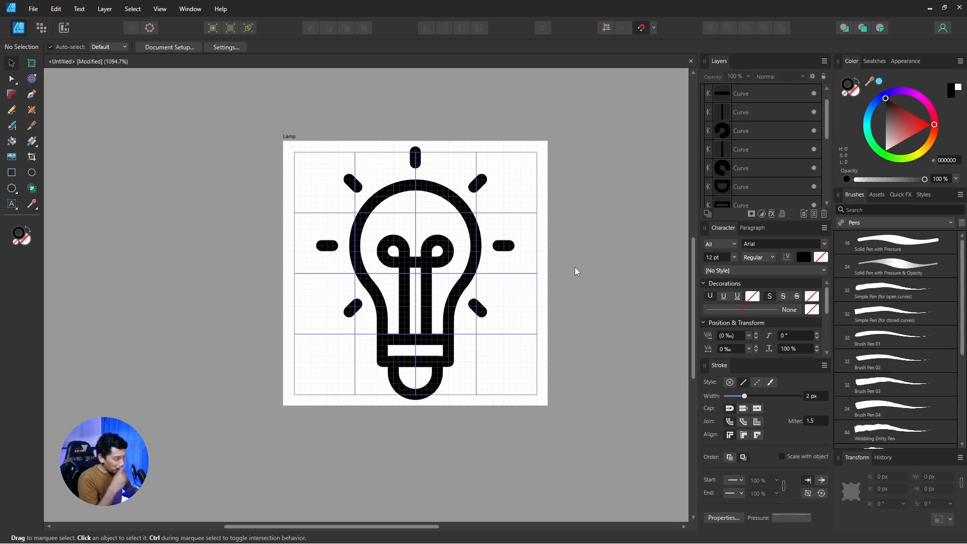
pyautogui.press('space')
pyautogui.moveTo(580, 246); pyautogui.dragTo(419, 247)
pyautogui.click(129, 137)
pyautogui.press('alt')
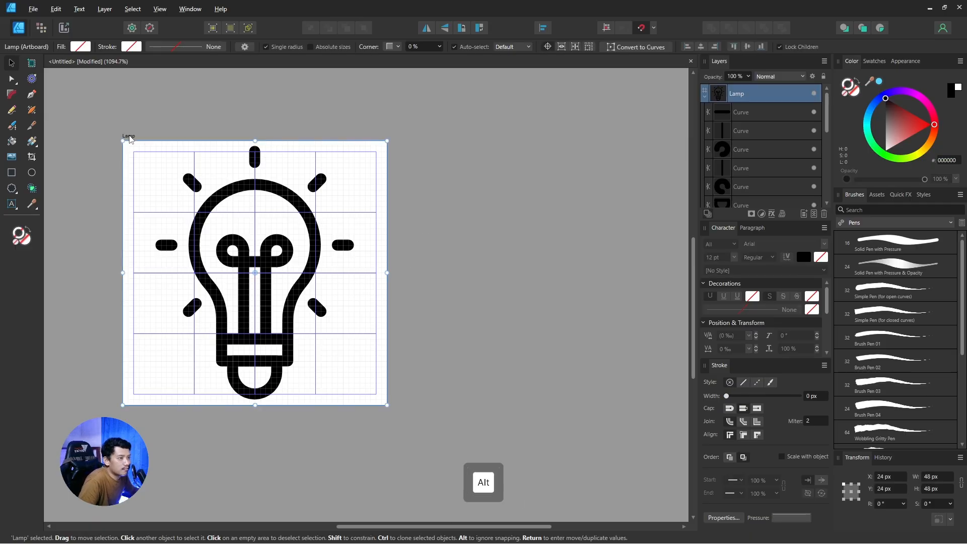
pyautogui.moveTo(129, 139); pyautogui.dragTo(428, 141)
pyautogui.hotkey('ctrl', 'z')
pyautogui.press('space')
pyautogui.click(427, 141)
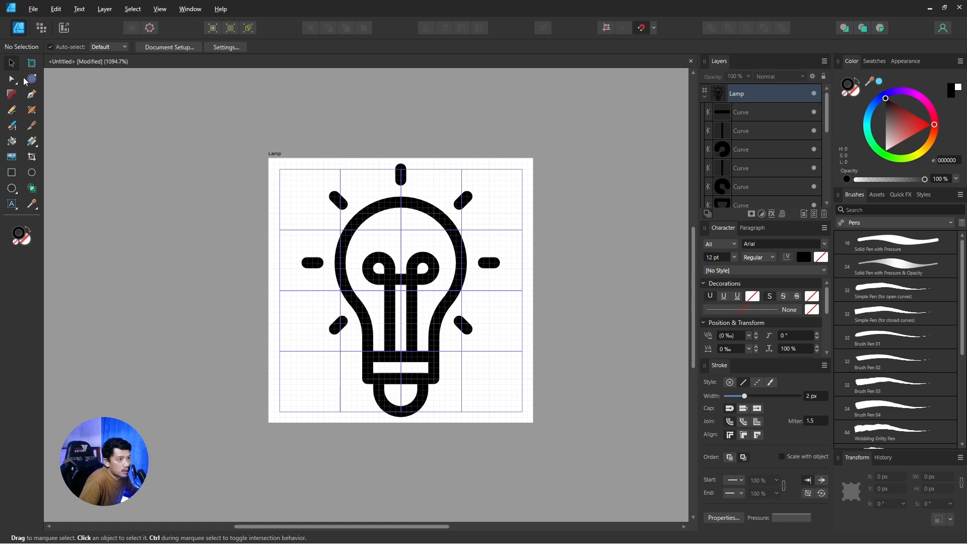
# Duplicate the Lamp artboard with its artwork to the right of the original.
pyautogui.click(275, 155)
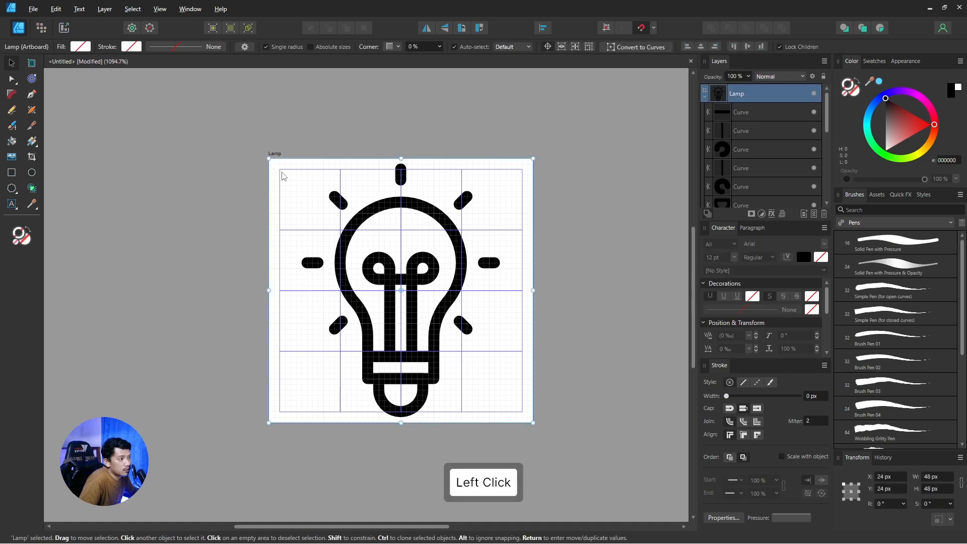
pyautogui.press('alt')
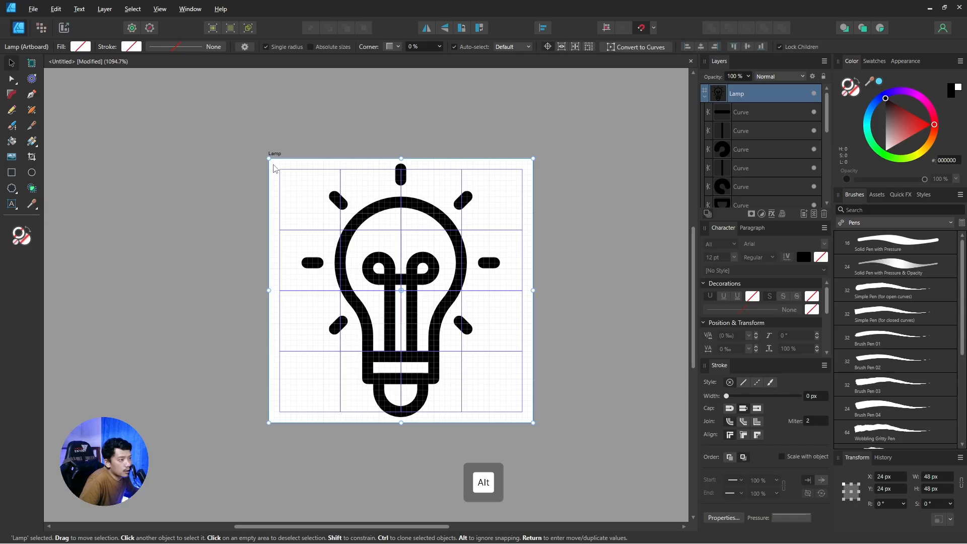
pyautogui.moveTo(275, 168); pyautogui.dragTo(410, 186)
pyautogui.press('space')
pyautogui.scroll(1, 388, 153)
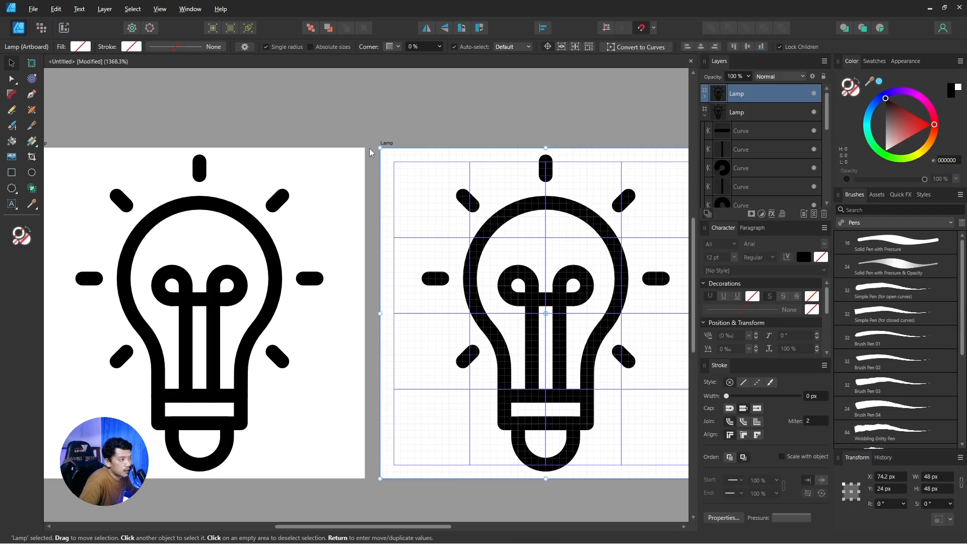
# Align the duplicate artboard edge to edge with the original, shift it 10 px right to X 82 px, and deselect.
pyautogui.moveTo(391, 154); pyautogui.dragTo(374, 154)
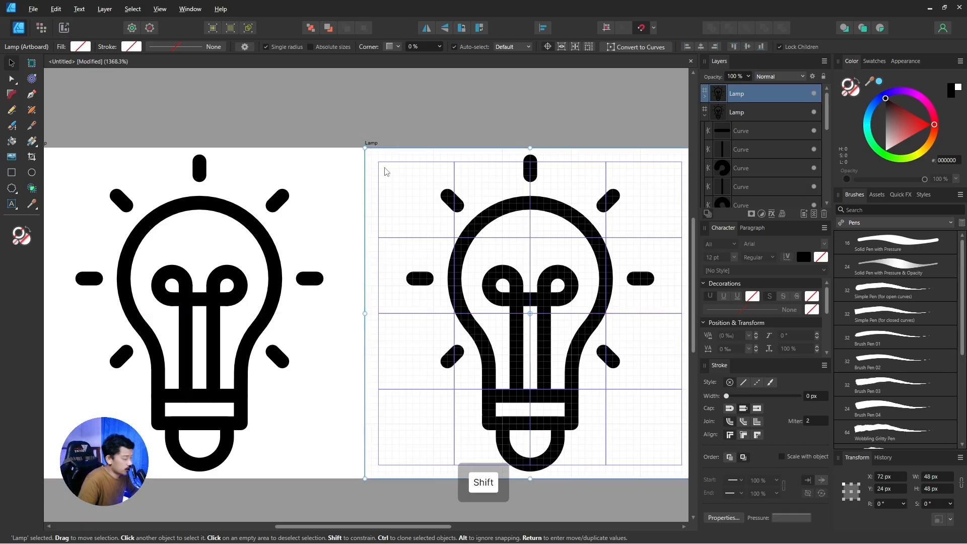
pyautogui.hotkey('shift', 'Right')
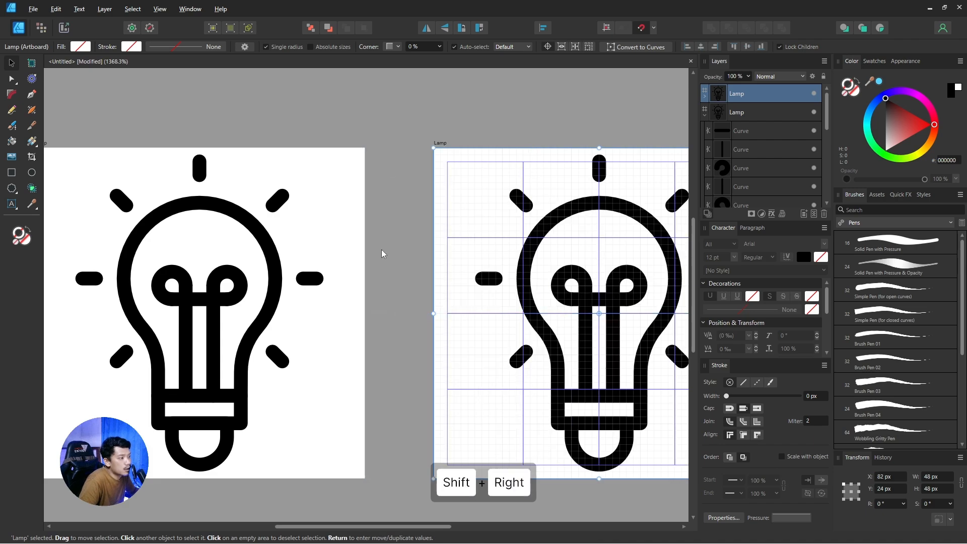
pyautogui.click(421, 166)
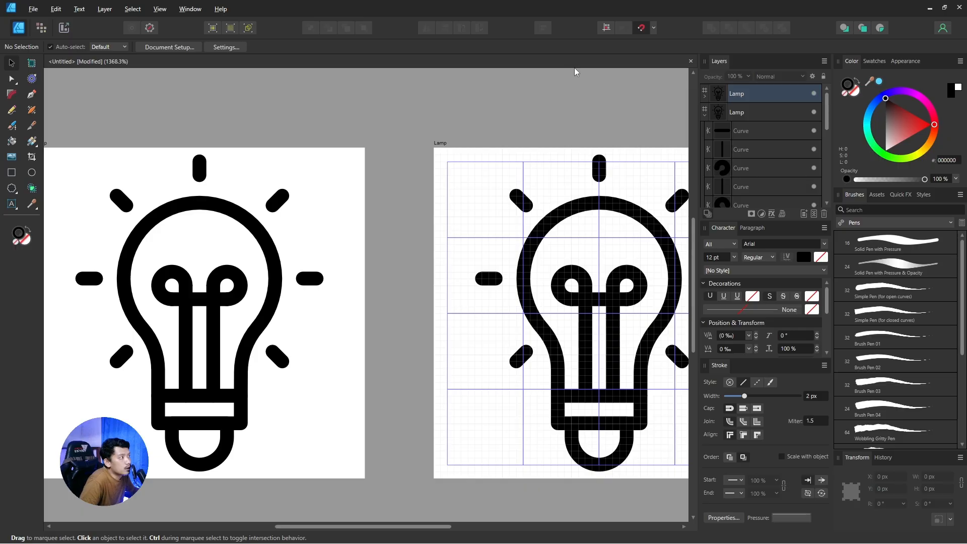
# Try moving the left vertical filament line with snapping off and then on, undoing each move.
pyautogui.click(642, 29)
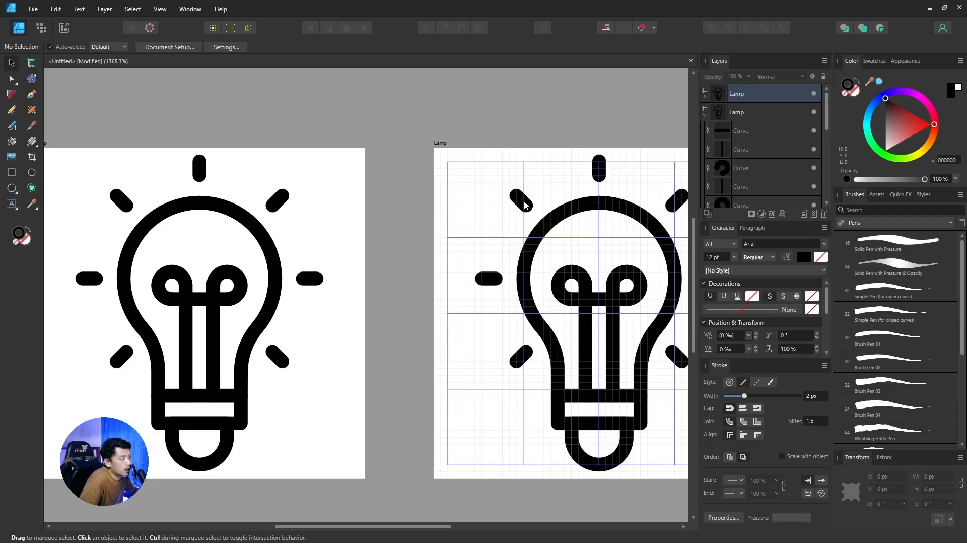
pyautogui.moveTo(525, 204); pyautogui.dragTo(437, 214)
pyautogui.click(466, 311)
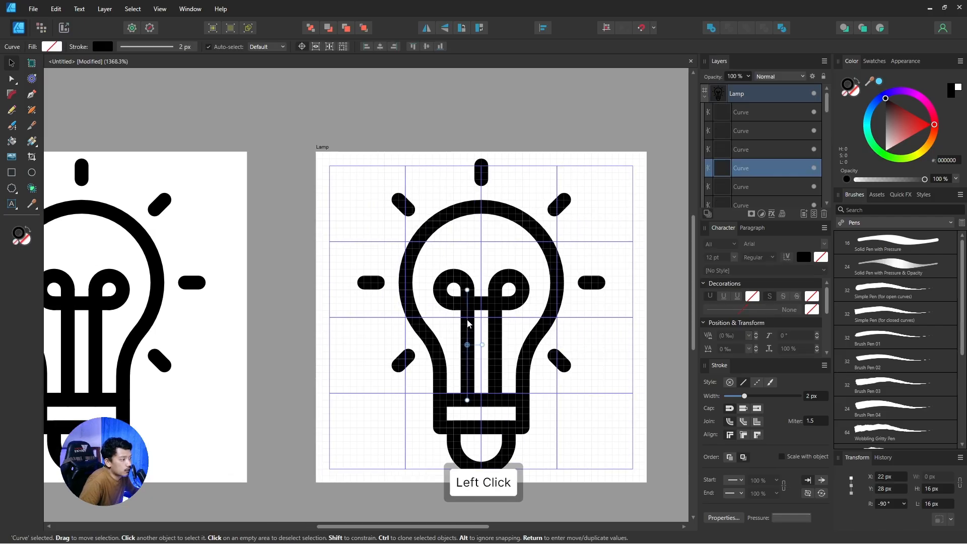
pyautogui.moveTo(466, 311); pyautogui.dragTo(421, 318)
pyautogui.scroll(3, 421, 318)
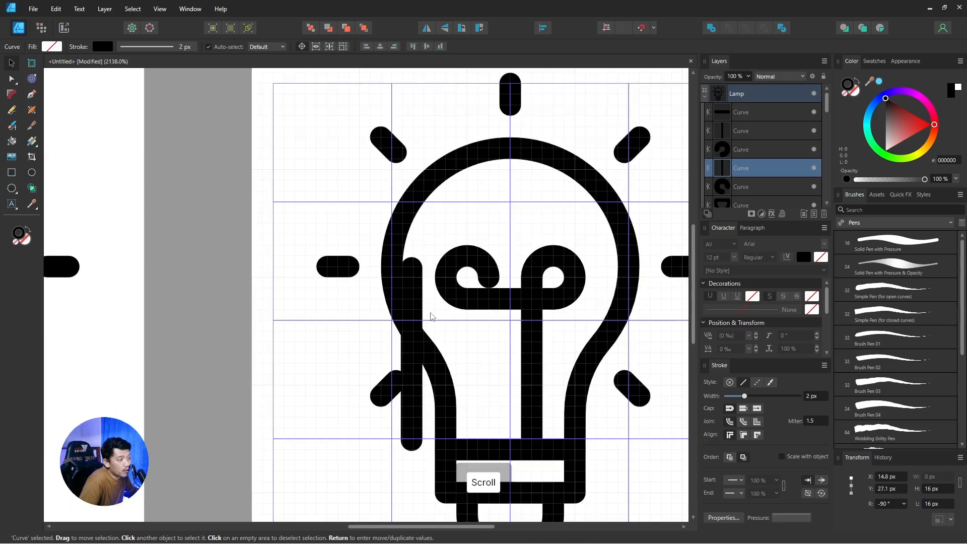
pyautogui.hotkey('ctrl', 'z')
pyautogui.scroll(2, 491, 326)
pyautogui.moveTo(506, 342)
pyautogui.mouseDown()
pyautogui.moveTo(474, 331)
pyautogui.moveTo(509, 334)
pyautogui.mouseUp()
pyautogui.hotkey('ctrl', 'z')
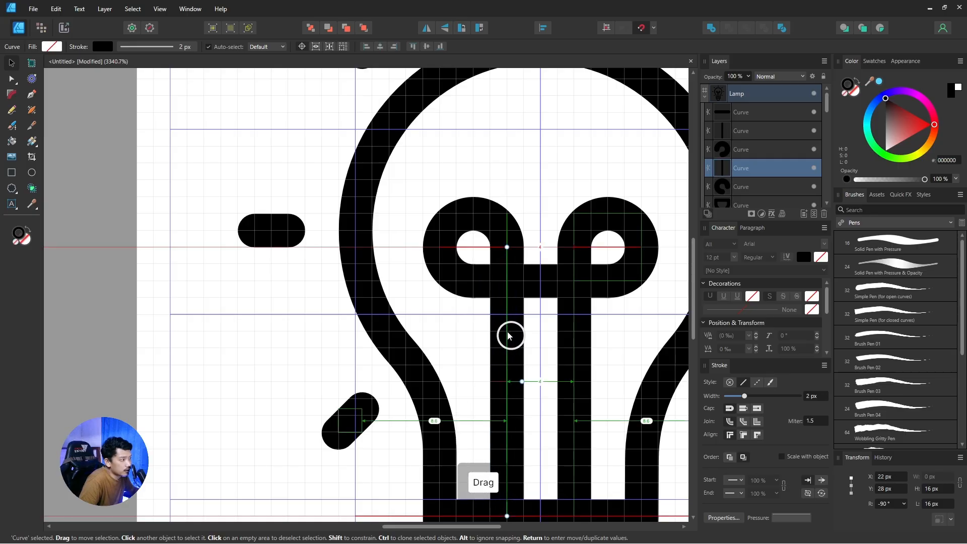
# Delete all the lamp artwork from the duplicate artboard, leaving the artboard empty.
pyautogui.scroll(-5, 468, 335)
pyautogui.click(555, 263)
pyautogui.press('space')
pyautogui.moveTo(557, 264); pyautogui.dragTo(507, 228)
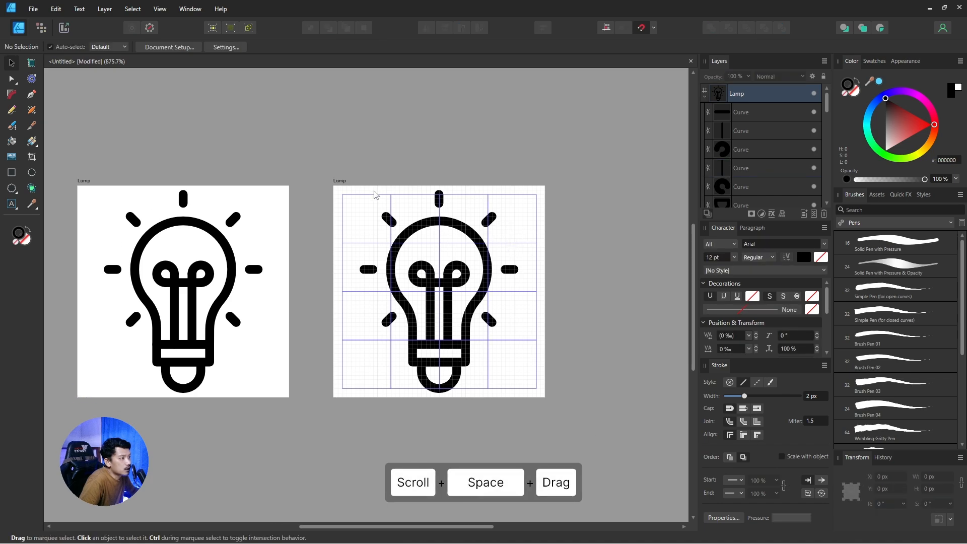
pyautogui.moveTo(341, 190); pyautogui.dragTo(529, 398)
pyautogui.press('Delete')
pyautogui.click(592, 328)
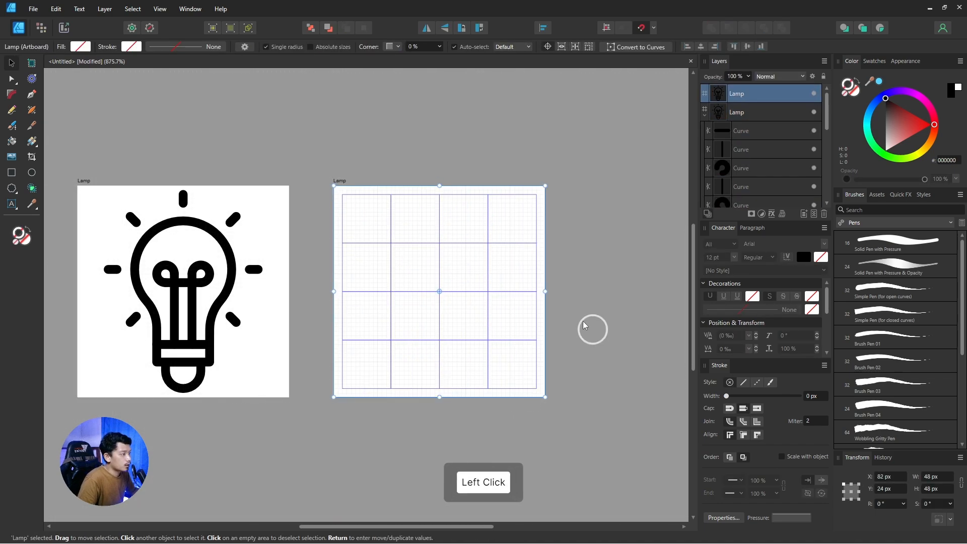
# Place the empty duplicate artboard below the original Lamp in the layer order, rename it Router, and deselect.
pyautogui.click(340, 184)
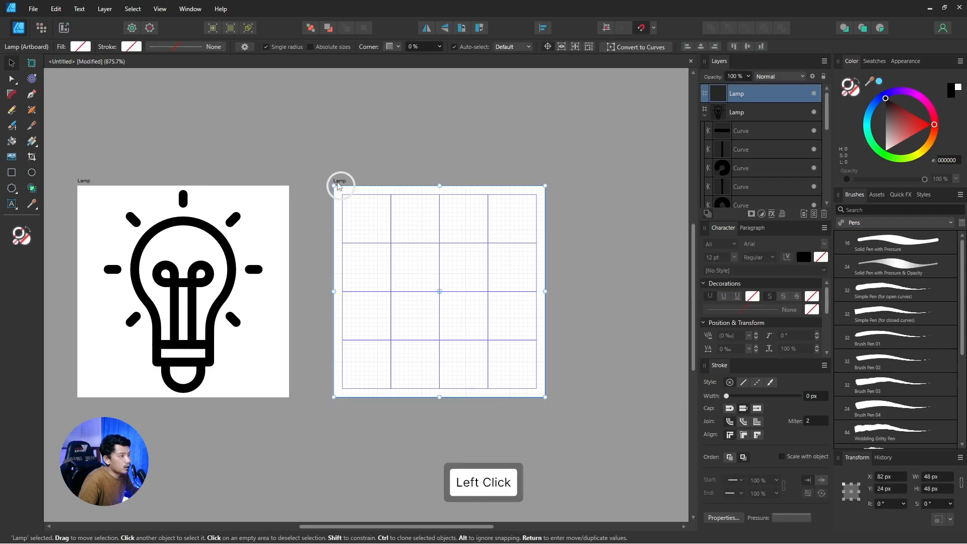
pyautogui.click(705, 115)
pyautogui.moveTo(736, 95); pyautogui.dragTo(739, 116)
pyautogui.click(740, 116)
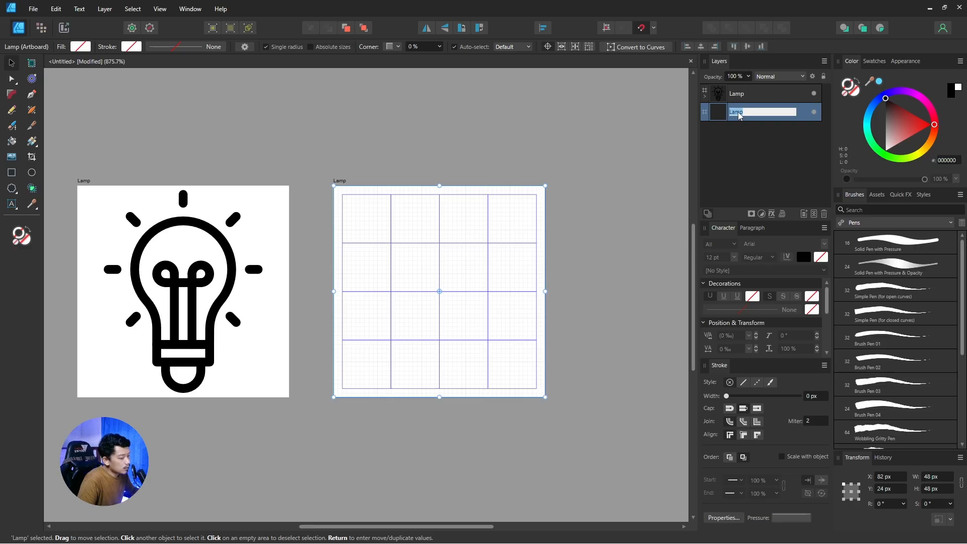
pyautogui.write('Router')
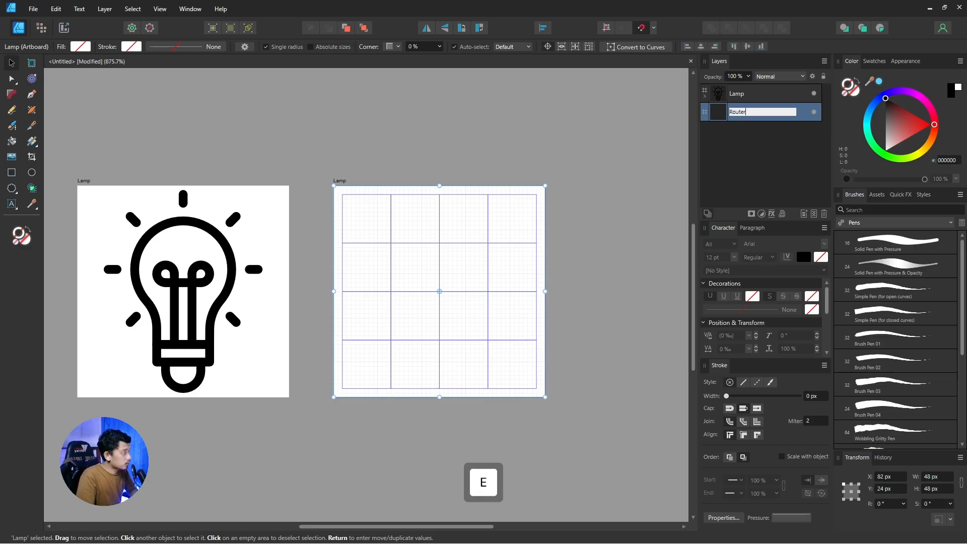
pyautogui.press('Return')
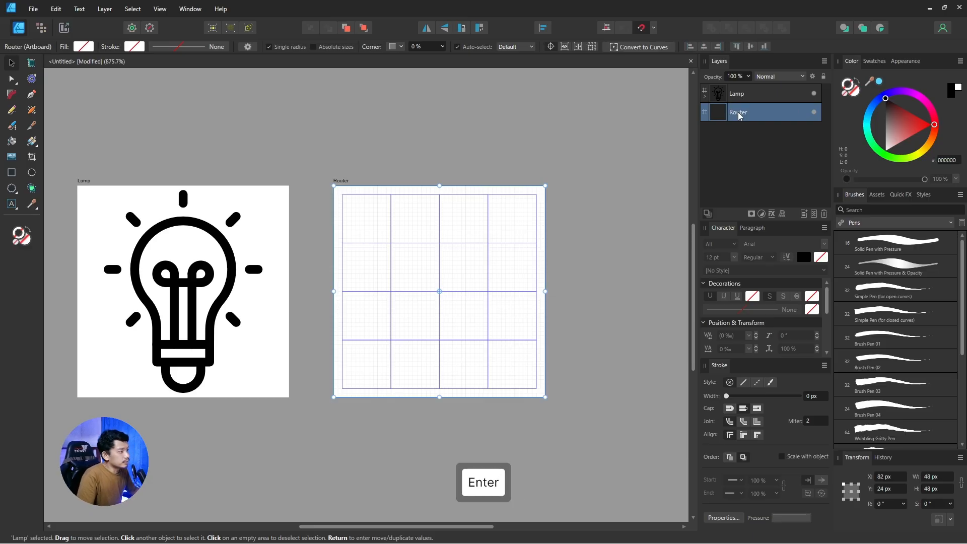
pyautogui.click(364, 126)
# Draw a 22 × 33 px rectangle in the lower middle of the Router grid, convert it to curves, and deselect.
pyautogui.moveTo(464, 268); pyautogui.dragTo(432, 252)
pyautogui.scroll(3, 432, 252)
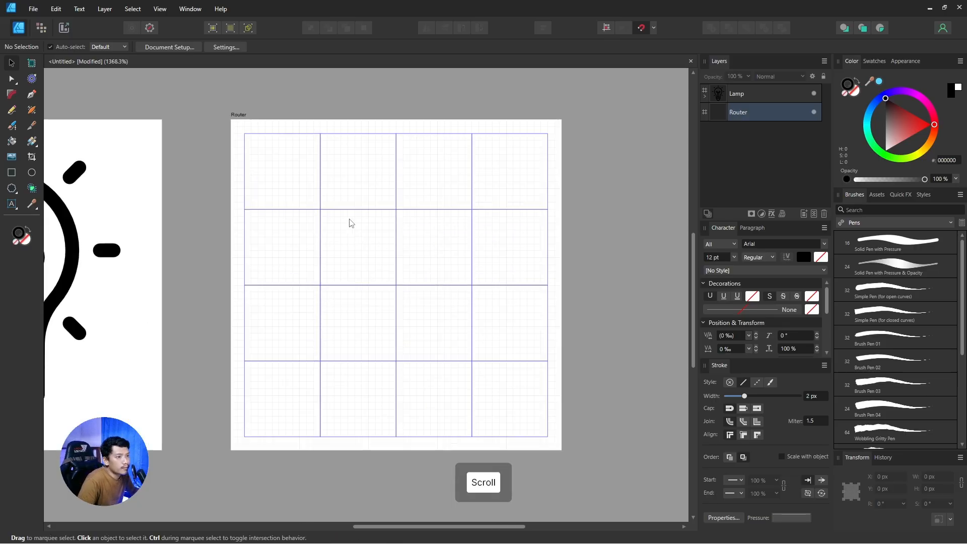
pyautogui.click(11, 172)
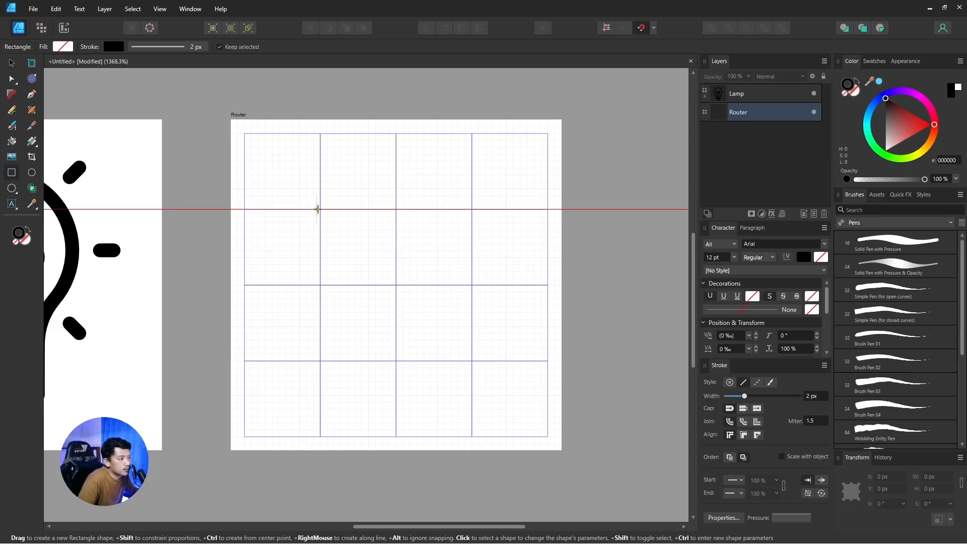
pyautogui.moveTo(320, 209); pyautogui.dragTo(471, 436)
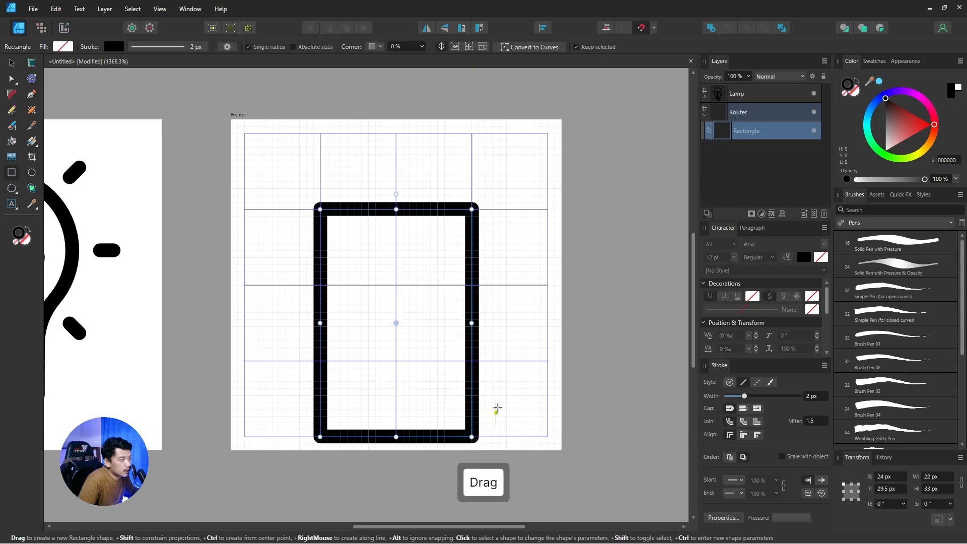
pyautogui.click(104, 10)
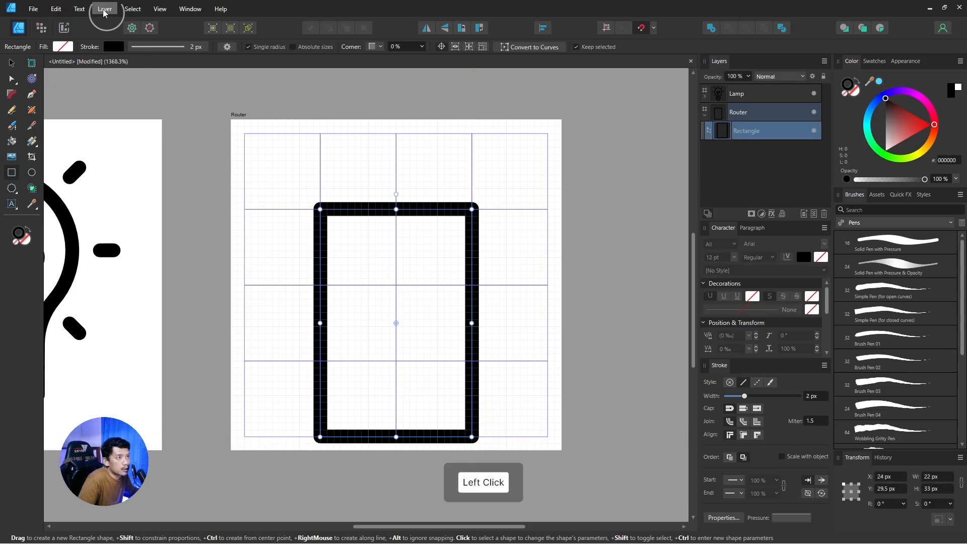
pyautogui.click(56, 285)
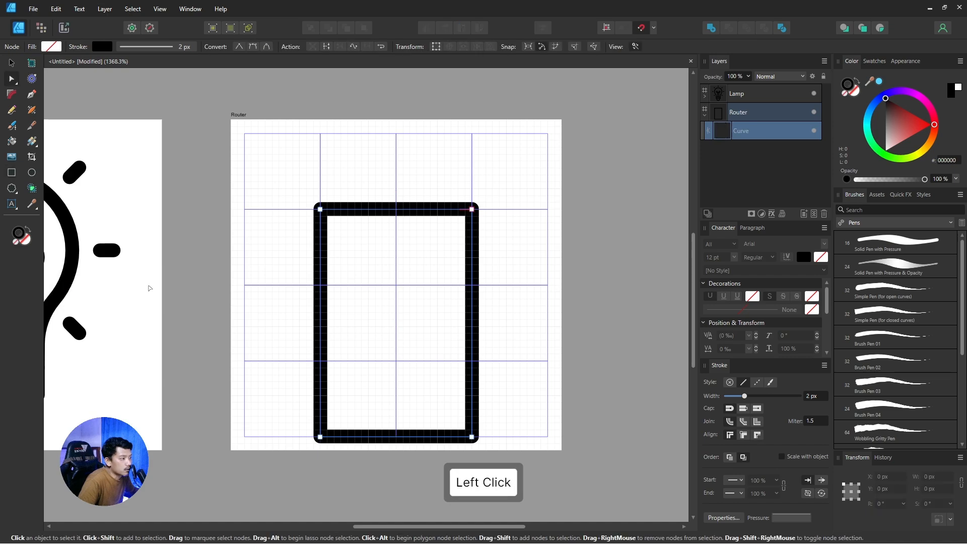
pyautogui.click(11, 63)
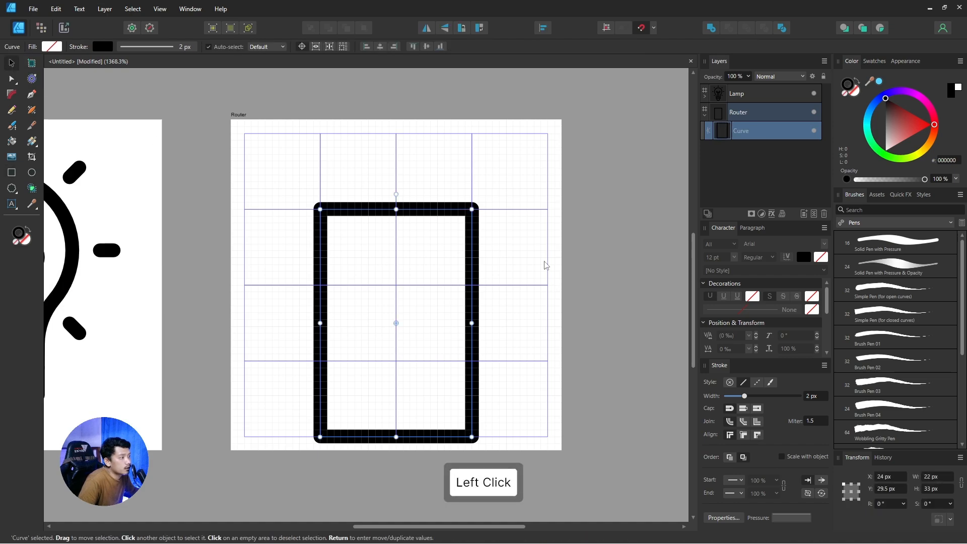
pyautogui.click(570, 254)
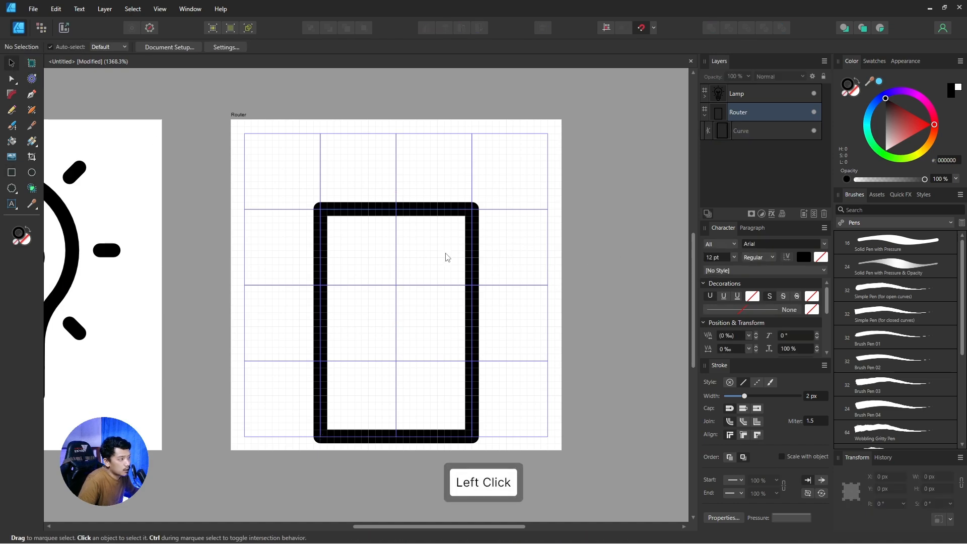
# Draw a narrow 4 × 22 px rectangle from the grid's upper-left corner, convert it to curves, and deselect.
pyautogui.click(12, 172)
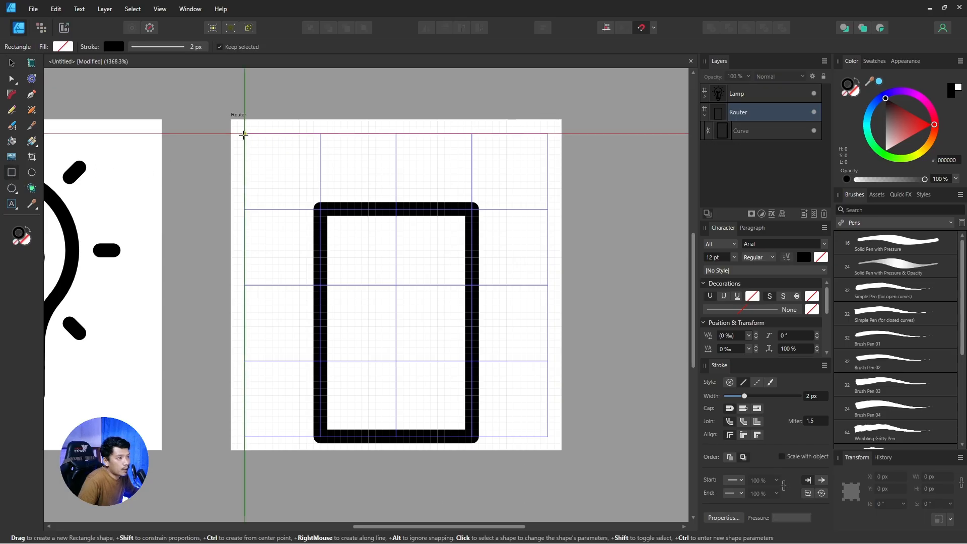
pyautogui.moveTo(245, 133); pyautogui.dragTo(272, 285)
pyautogui.hotkey('shift', 'a')
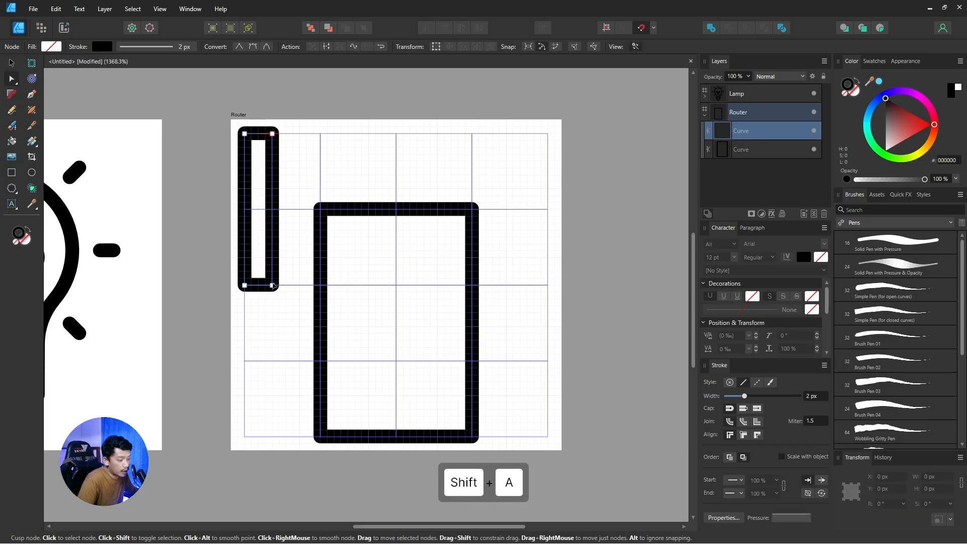
pyautogui.press('v')
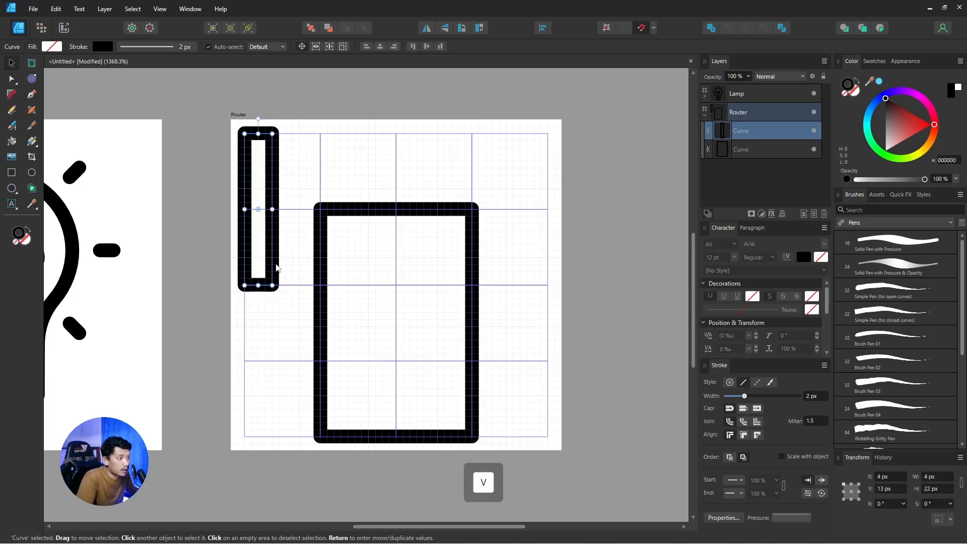
pyautogui.click(201, 171)
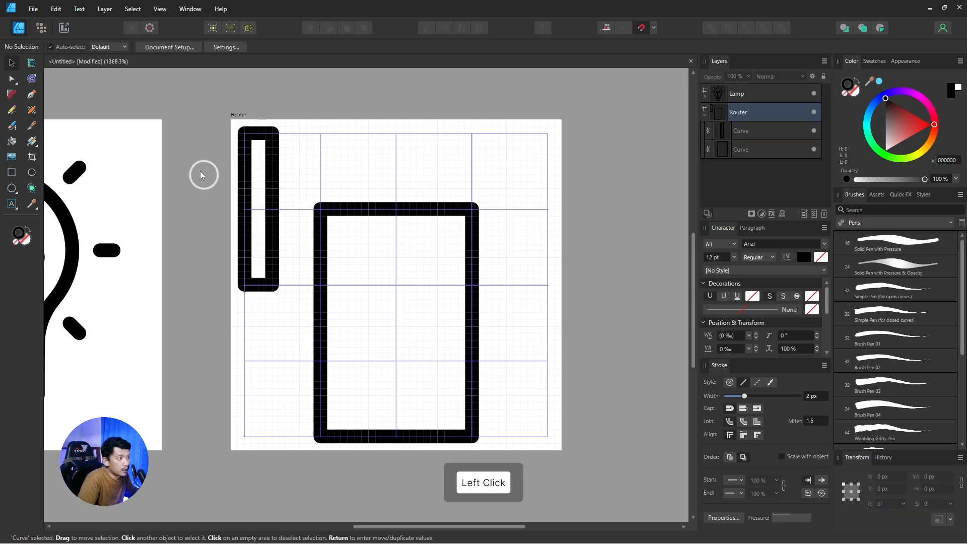
# Duplicate the narrow rectangle, move the copy 40 px right to X 44 px, and deselect.
pyautogui.click(269, 189)
pyautogui.press('ctrl')
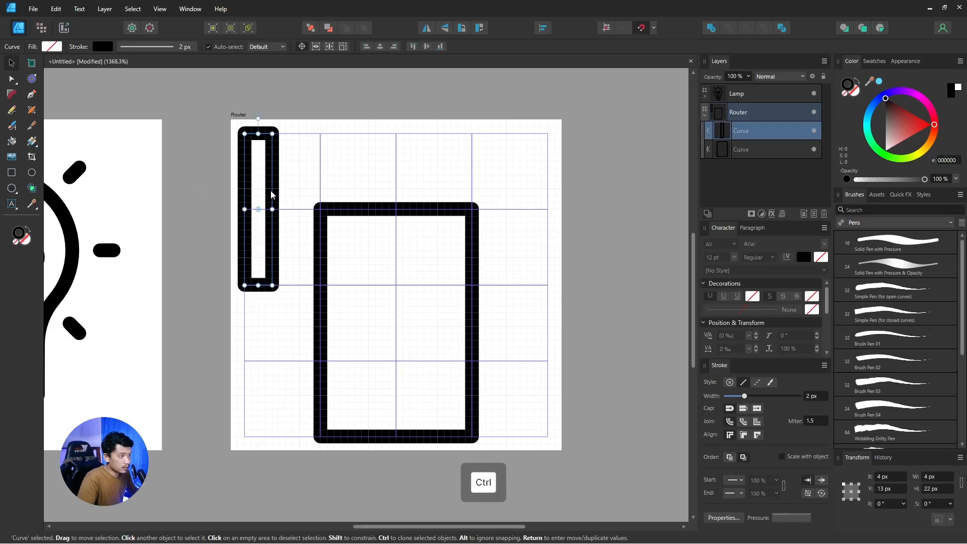
pyautogui.hotkey('ctrl', 'c')
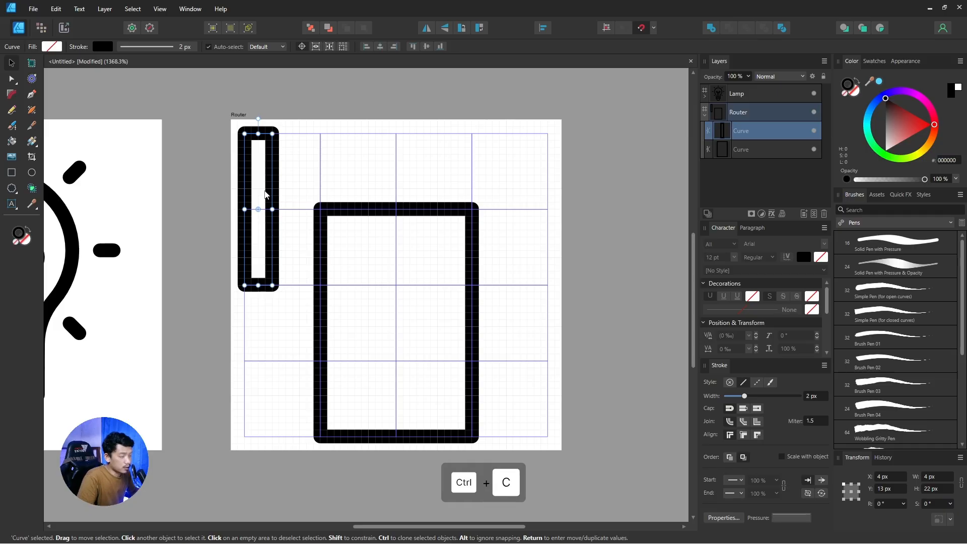
pyautogui.hotkey('ctrl', 'v')
pyautogui.hotkey('shift', 'Right')
pyautogui.hotkey('shift', 'Right')
pyautogui.hotkey('shift', 'Right')
pyautogui.hotkey('shift', 'Right')
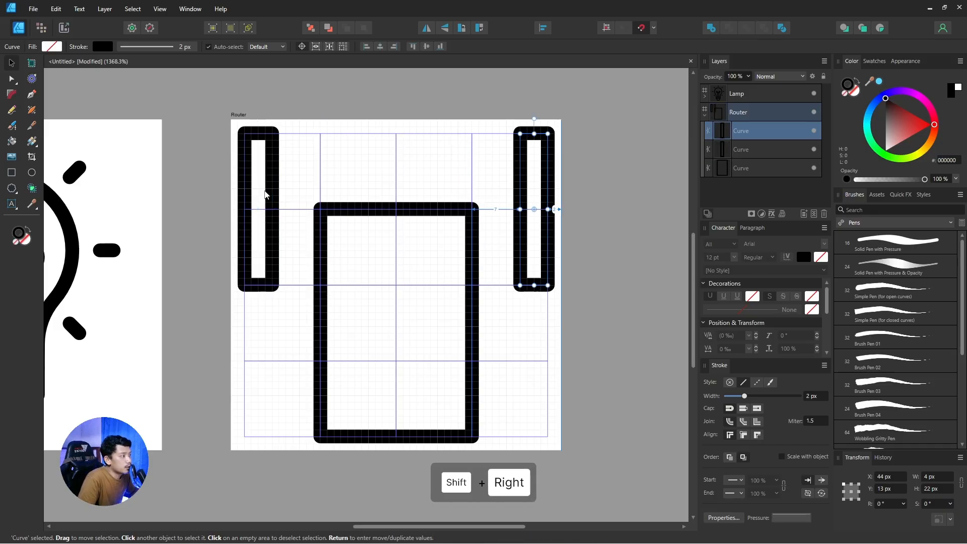
pyautogui.hotkey('shift', 'Left')
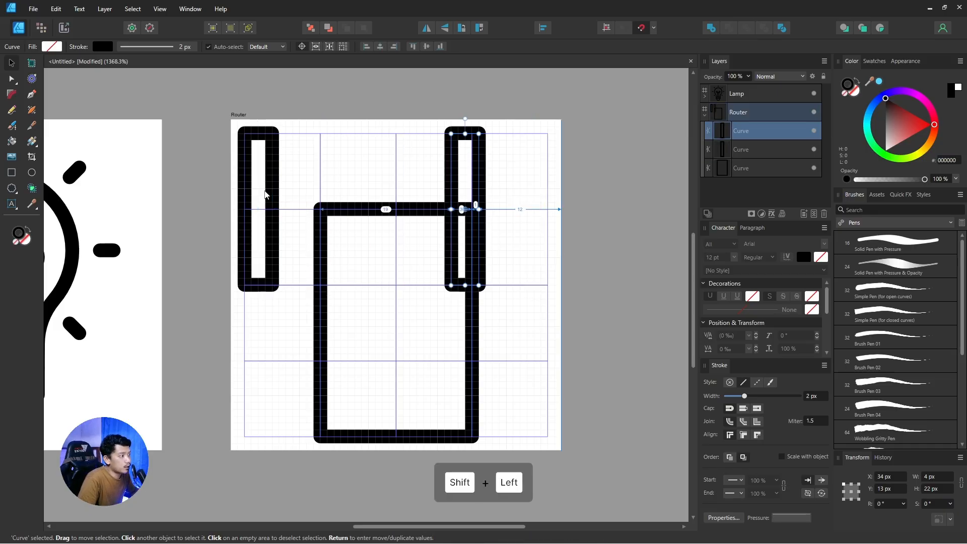
pyautogui.hotkey('shift', 'Right')
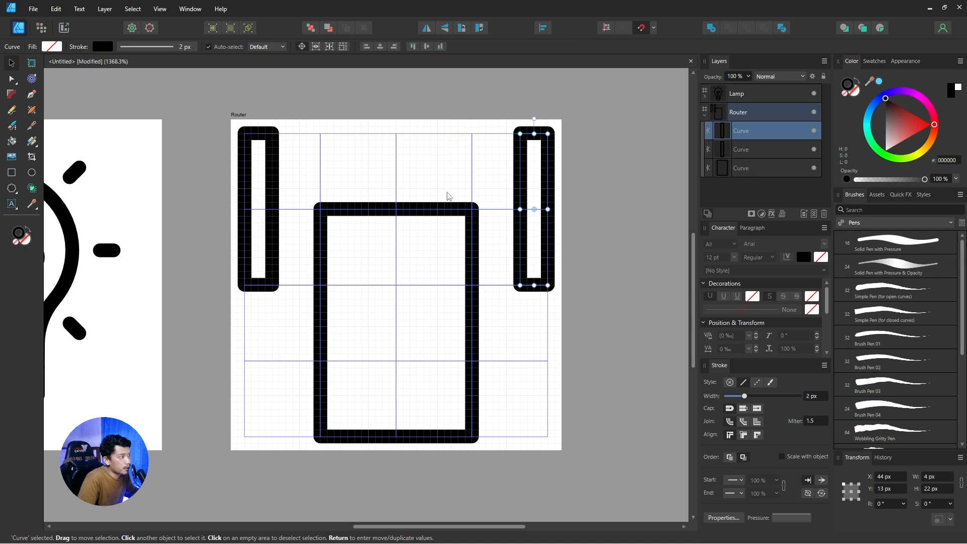
pyautogui.click(608, 220)
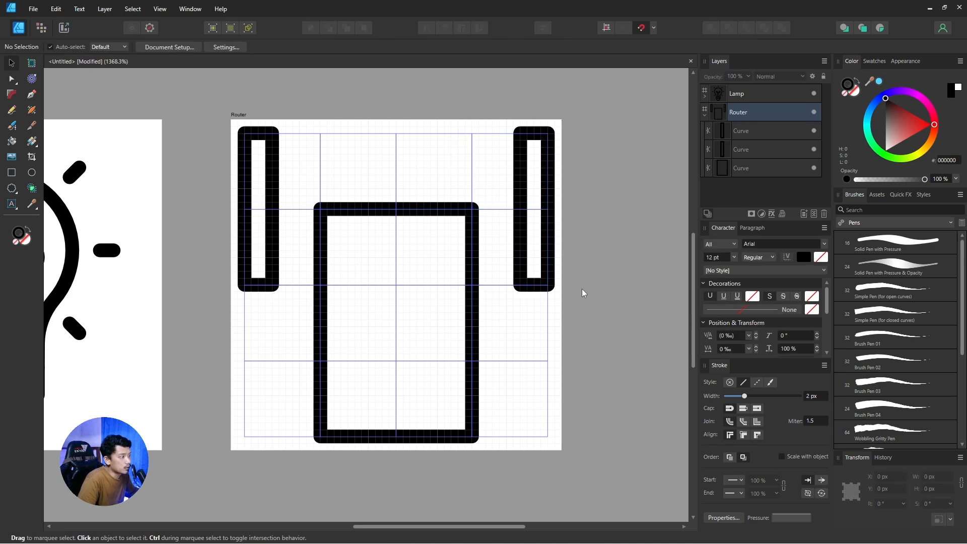
# Draw a 7 × 4 px connecting rectangle between the left narrow rectangle and the large body, and convert it to curves.
pyautogui.click(11, 173)
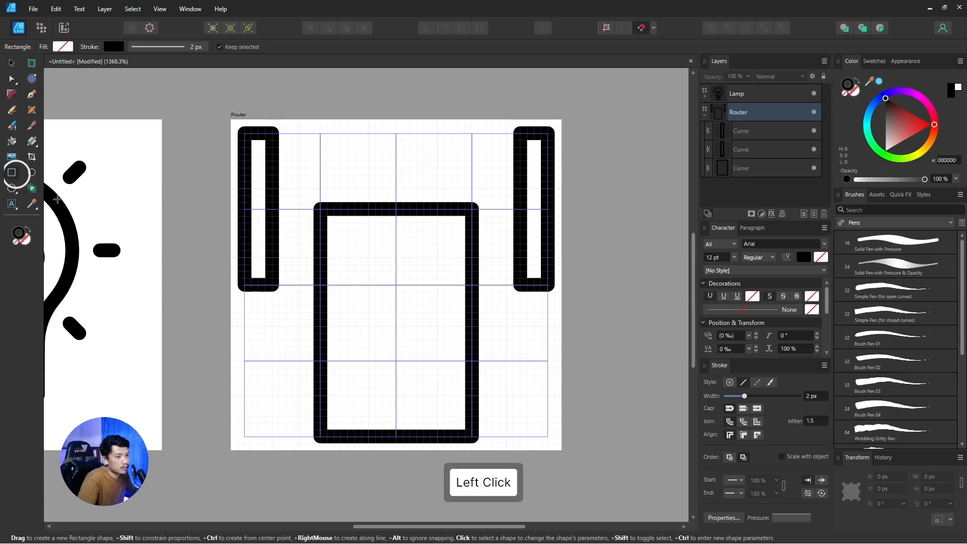
pyautogui.scroll(1, 258, 261)
pyautogui.moveTo(275, 291); pyautogui.dragTo(336, 257)
pyautogui.hotkey('ctrl', 'Return')
pyautogui.press('a')
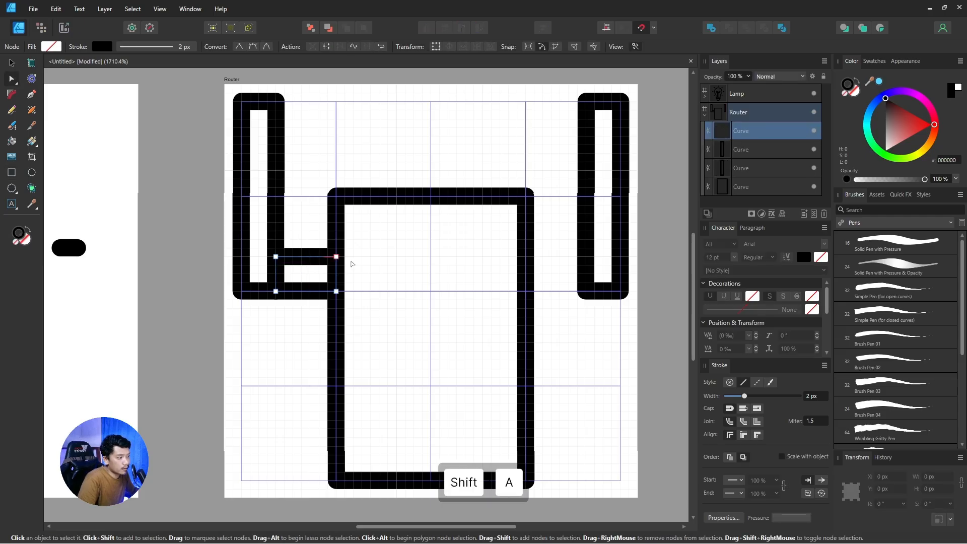
pyautogui.click(275, 256)
pyautogui.moveTo(275, 256); pyautogui.dragTo(343, 282)
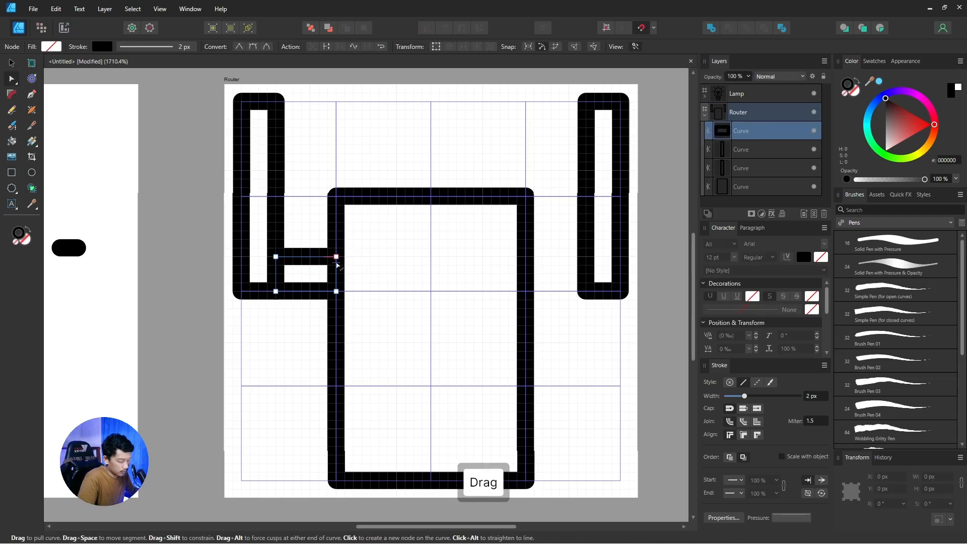
pyautogui.press('v')
pyautogui.click(302, 328)
# Move the connecting rectangle up 2 px to Y 20 px.
pyautogui.click(312, 297)
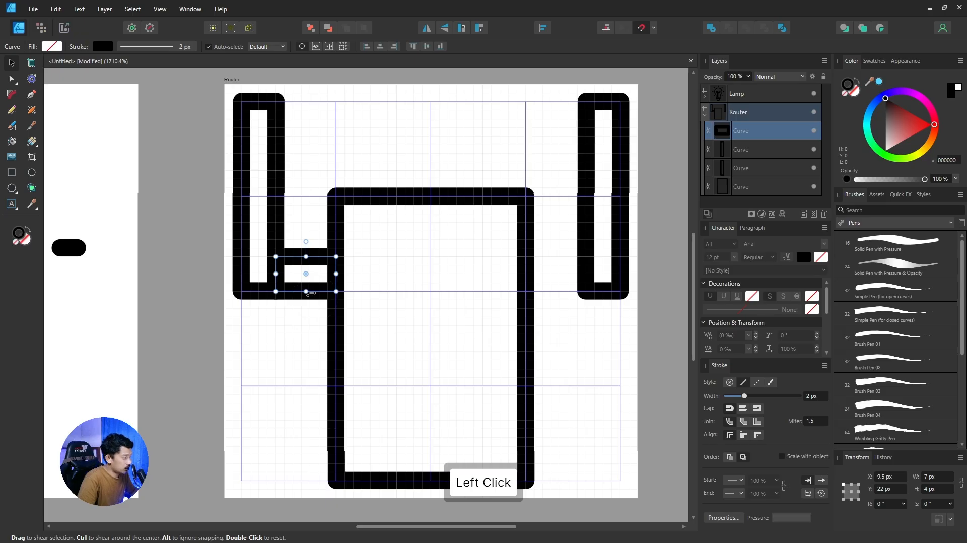
pyautogui.press('Up')
pyautogui.press('Up')
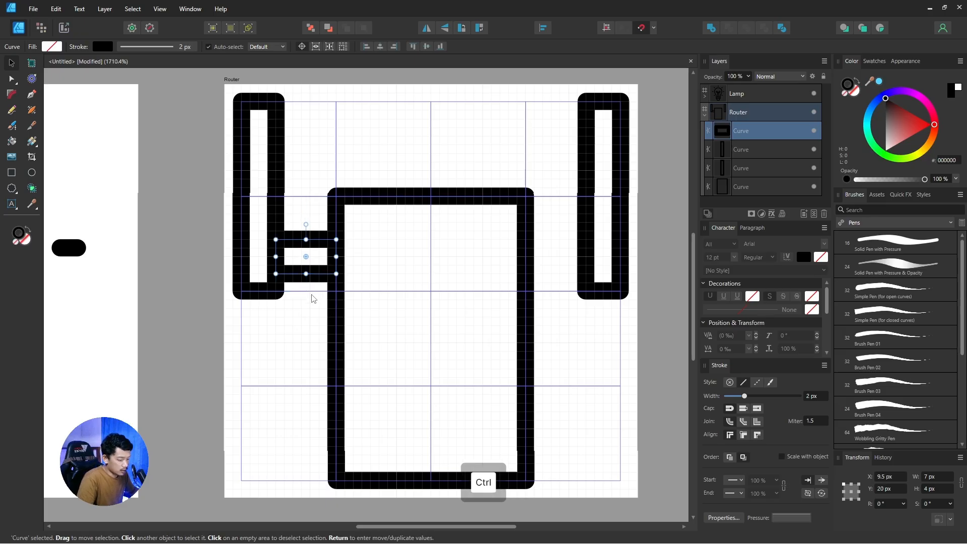
# Duplicate the connecting rectangle, move the copy 29 px right to X 38.5 px to join the right narrow rectangle, and deselect.
pyautogui.hotkey('ctrl', 'c')
pyautogui.hotkey('ctrl', 'v')
pyautogui.hotkey('shift', 'Right')
pyautogui.hotkey('shift', 'Right')
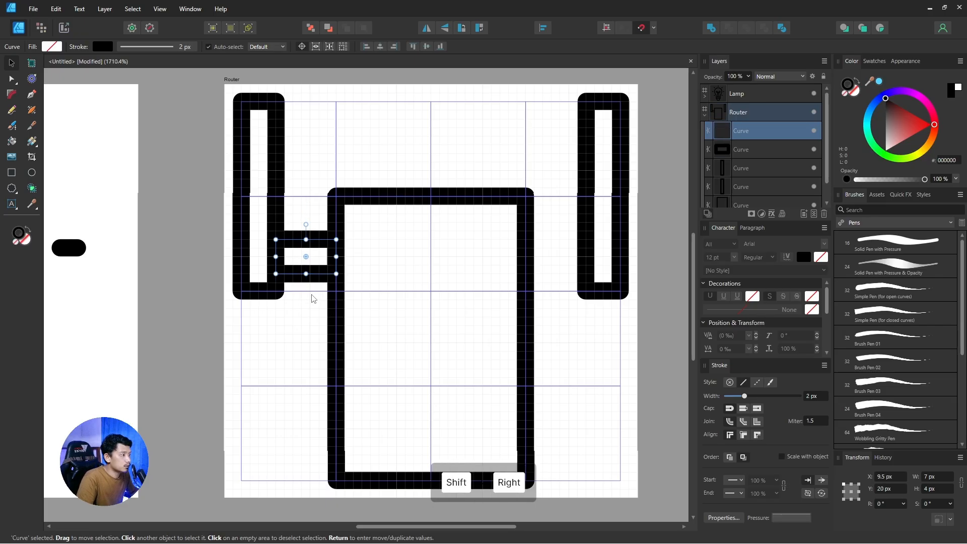
pyautogui.hotkey('shift', 'Right')
pyautogui.press('Left')
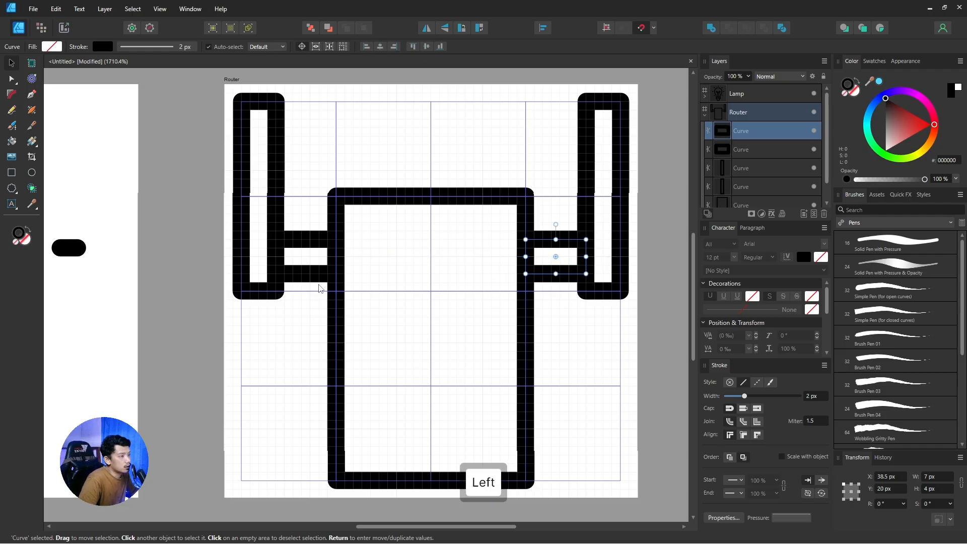
pyautogui.scroll(-4, 563, 298)
pyautogui.click(537, 273)
pyautogui.scroll(2, 515, 274)
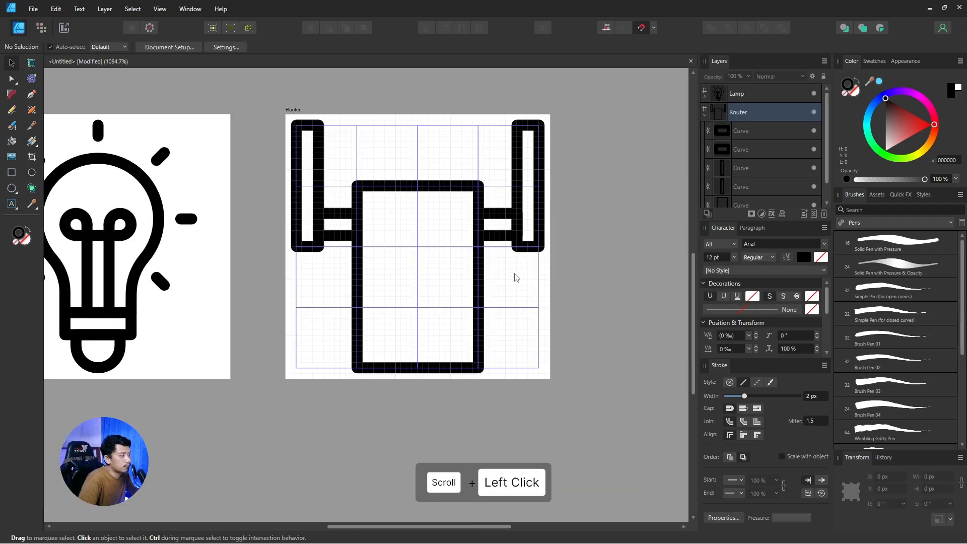
# Duplicate the left connecting rectangle and move the copy 11 px right to X 20.5 px, inside the router body.
pyautogui.scroll(1, 430, 224)
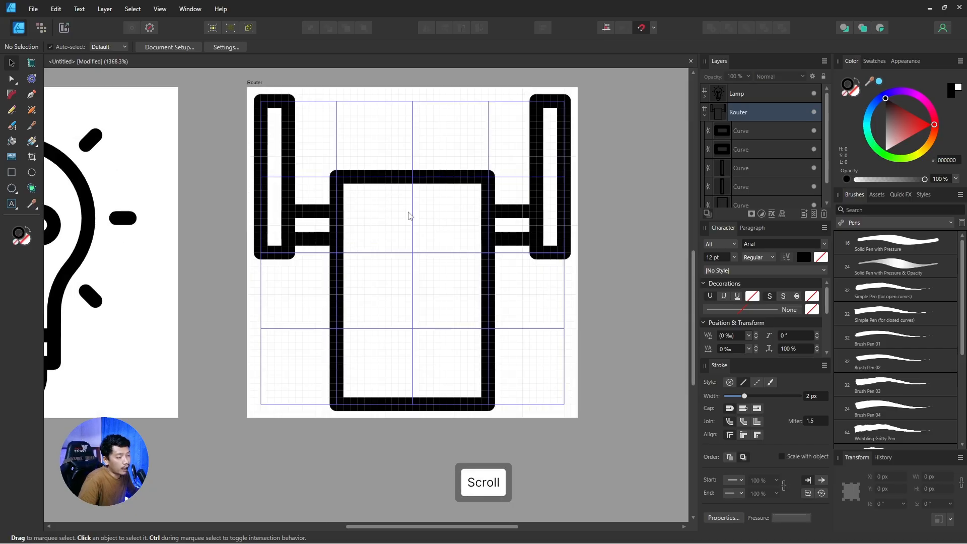
pyautogui.click(311, 218)
pyautogui.hotkey('ctrl', 'j')
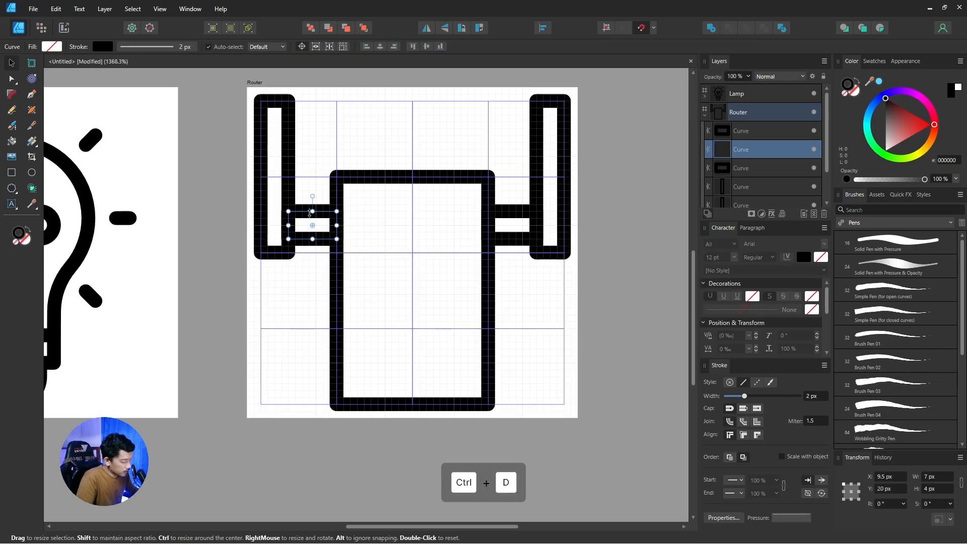
pyautogui.press('Right')
pyautogui.press('Right')
pyautogui.press('Right')
pyautogui.press('Right')
pyautogui.press('Right')
pyautogui.press('Right')
pyautogui.press('Right')
pyautogui.press('Right')
pyautogui.press('Right')
pyautogui.press('Right')
pyautogui.press('Right')
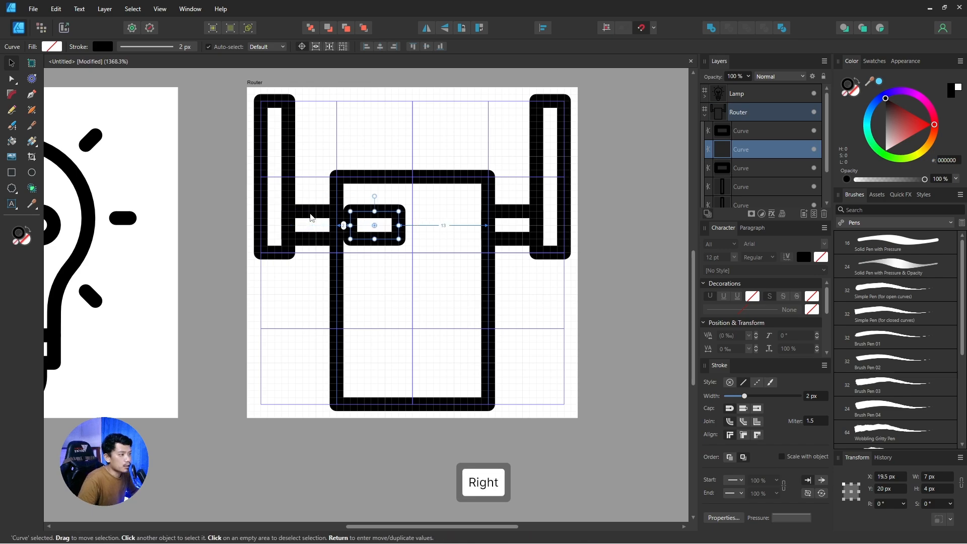
# Widen the copied rectangle to 14 px by moving its two right nodes 7 px right.
pyautogui.scroll(2, 434, 223)
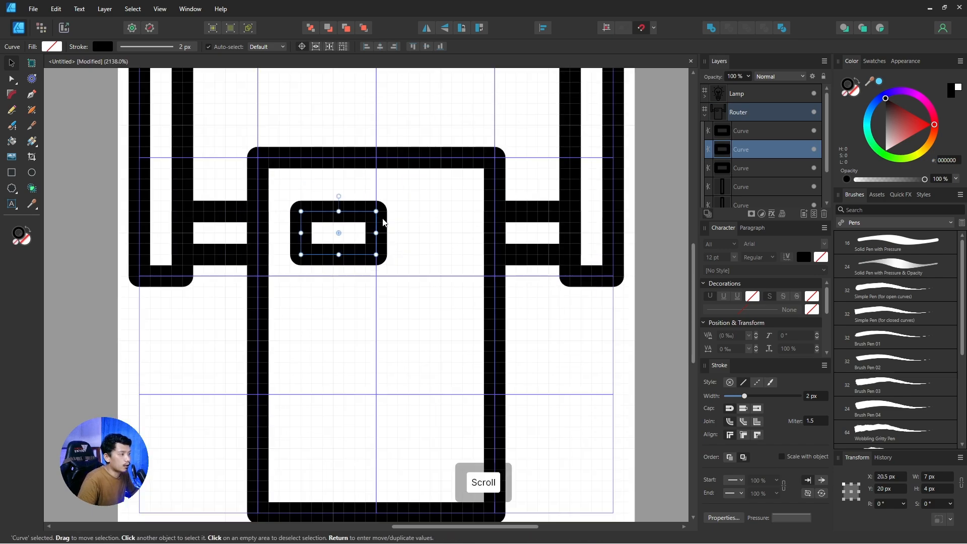
pyautogui.click(12, 79)
pyautogui.moveTo(358, 207); pyautogui.dragTo(398, 273)
pyautogui.press('Right')
pyautogui.press('Right')
pyautogui.press('Right')
pyautogui.press('Right')
pyautogui.press('Right')
pyautogui.press('Right')
pyautogui.press('Right')
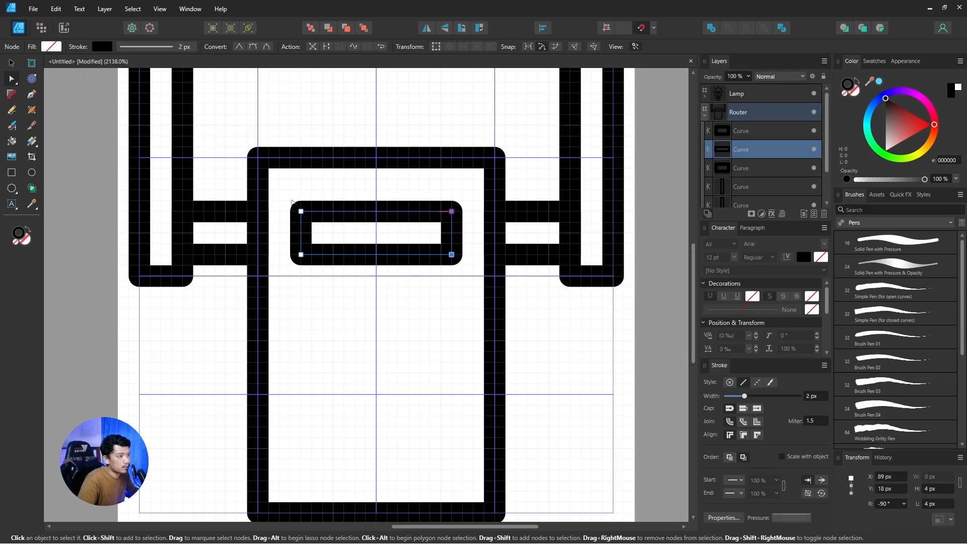
# Move the two top nodes of the inner rectangle up 1 px to Y 17 px.
pyautogui.moveTo(292, 201); pyautogui.dragTo(464, 225)
pyautogui.press('Up')
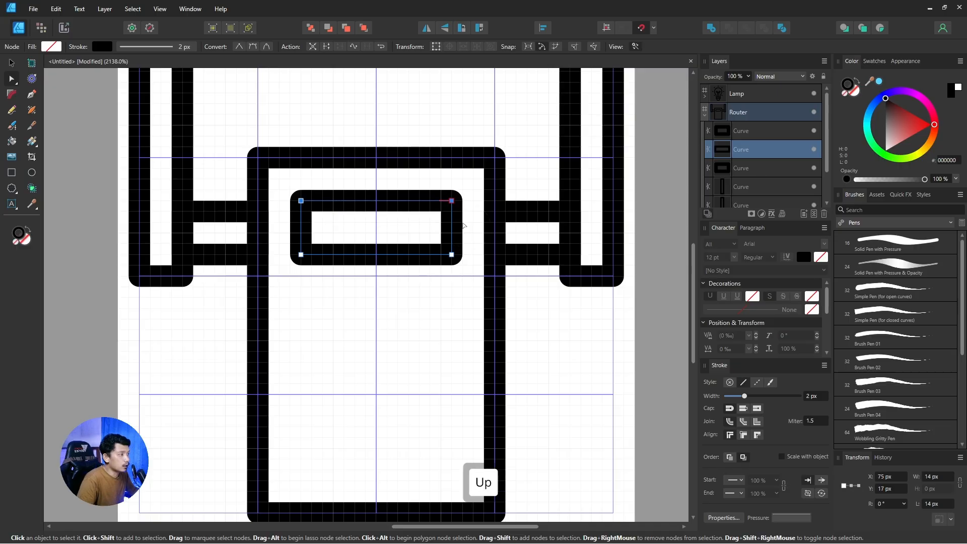
pyautogui.scroll(1, 384, 181)
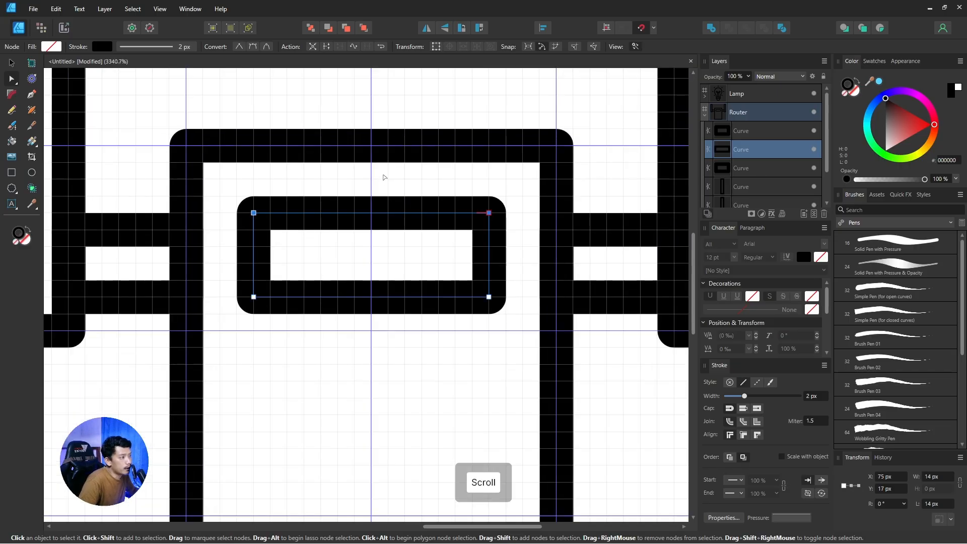
pyautogui.scroll(1, 381, 181)
pyautogui.scroll(1, 379, 171)
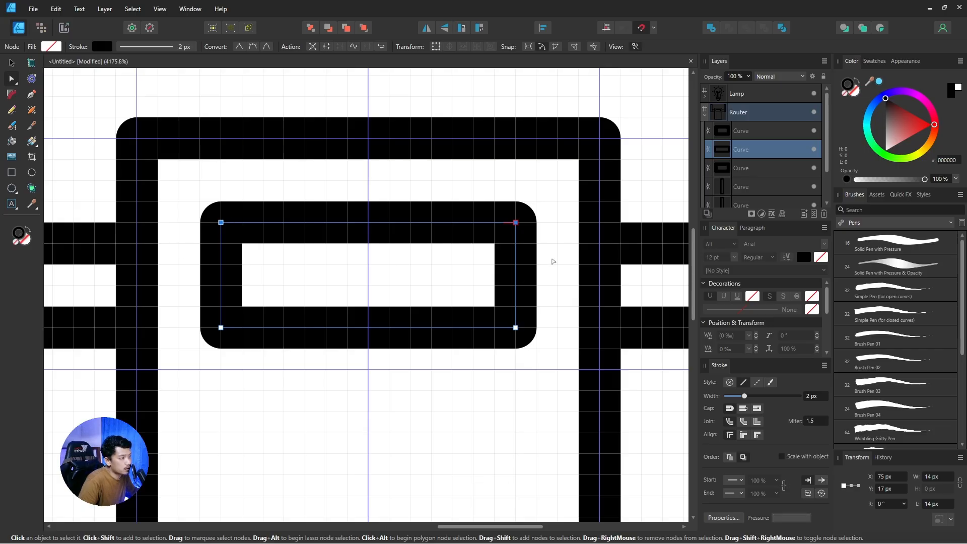
pyautogui.scroll(-2, 400, 282)
pyautogui.moveTo(399, 280); pyautogui.dragTo(391, 225)
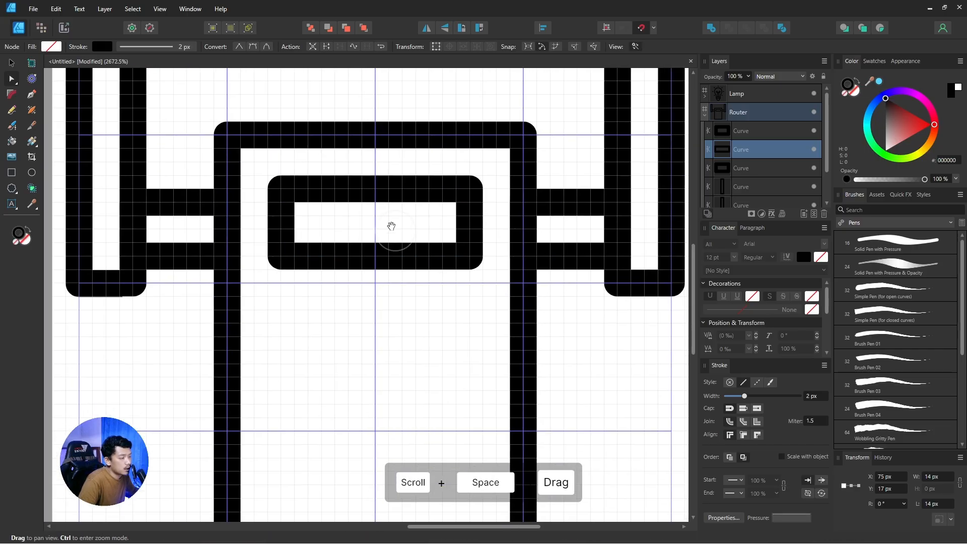
# Move the two bottom nodes of the inner rectangle down 4 px to Y 26 px, and deselect.
pyautogui.moveTo(268, 242); pyautogui.dragTo(502, 292)
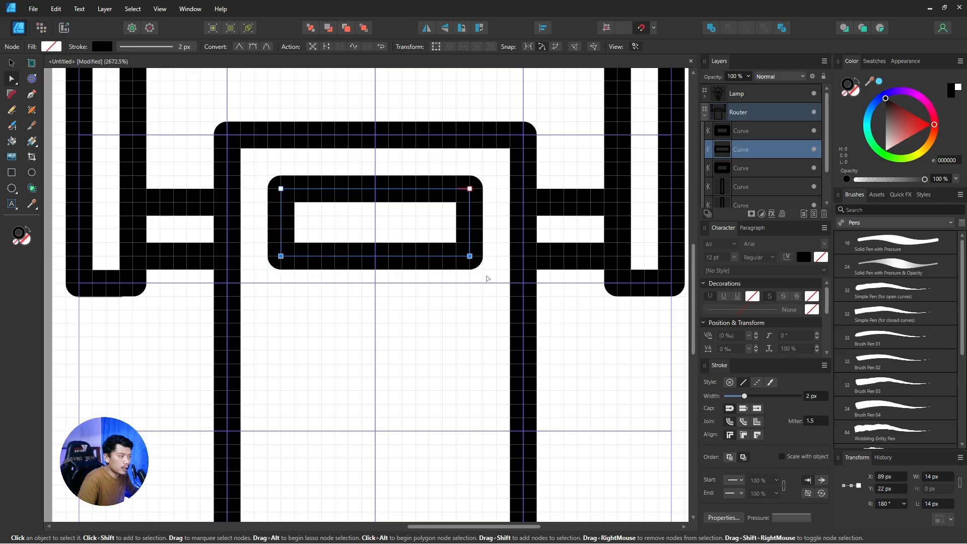
pyautogui.press('Down')
pyautogui.press('Down')
pyautogui.press('Down')
pyautogui.press('Down')
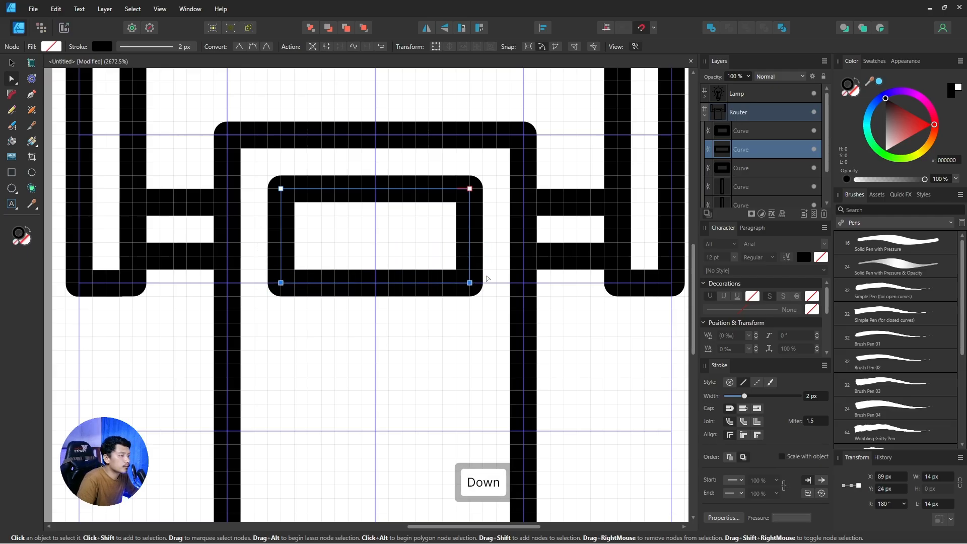
pyautogui.scroll(-3, 479, 280)
pyautogui.click(544, 324)
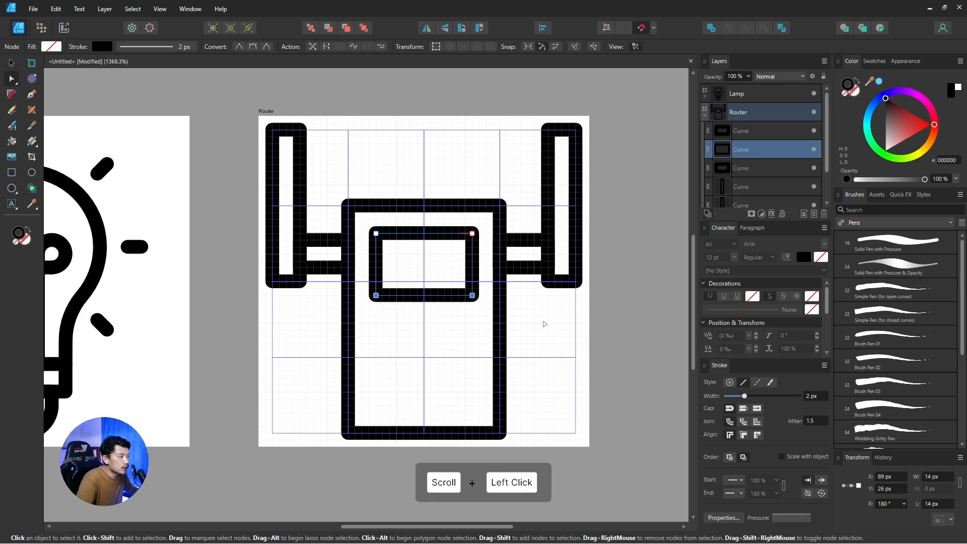
# Draw a 2 × 2 px circle below the inner rectangle, with a black fill and no stroke.
pyautogui.scroll(-2, 455, 318)
pyautogui.scroll(4, 456, 336)
pyautogui.scroll(2, 456, 336)
pyautogui.moveTo(439, 315); pyautogui.dragTo(438, 296)
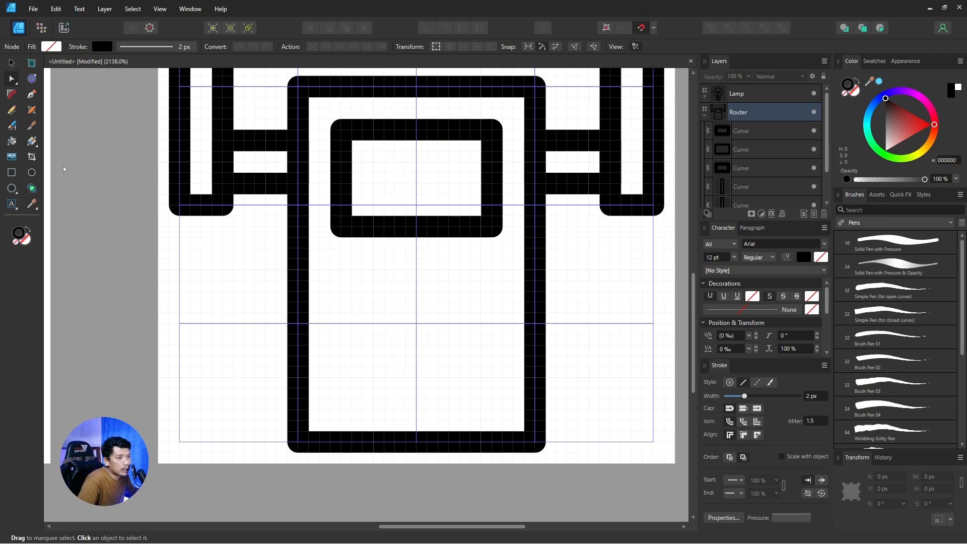
pyautogui.click(31, 172)
pyautogui.scroll(2, 382, 279)
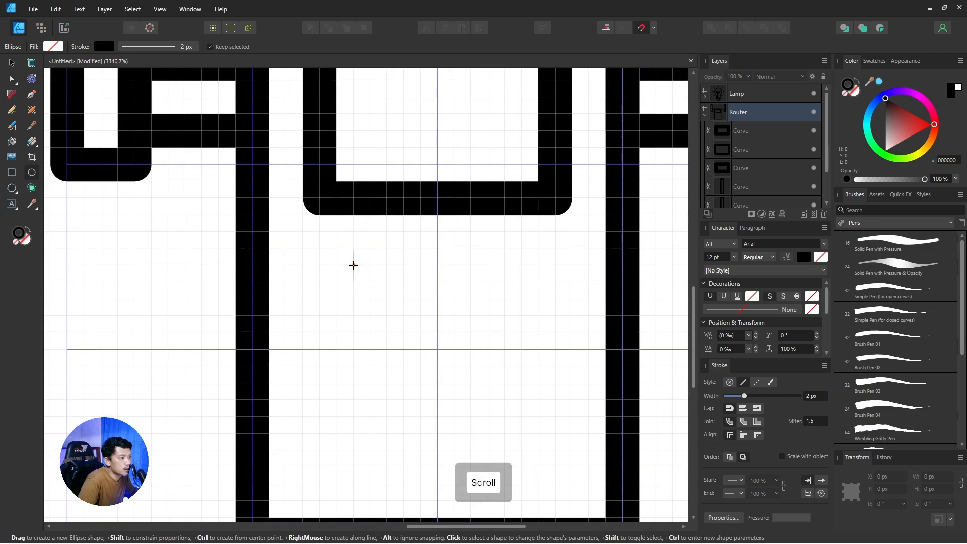
pyautogui.moveTo(354, 265); pyautogui.dragTo(386, 299)
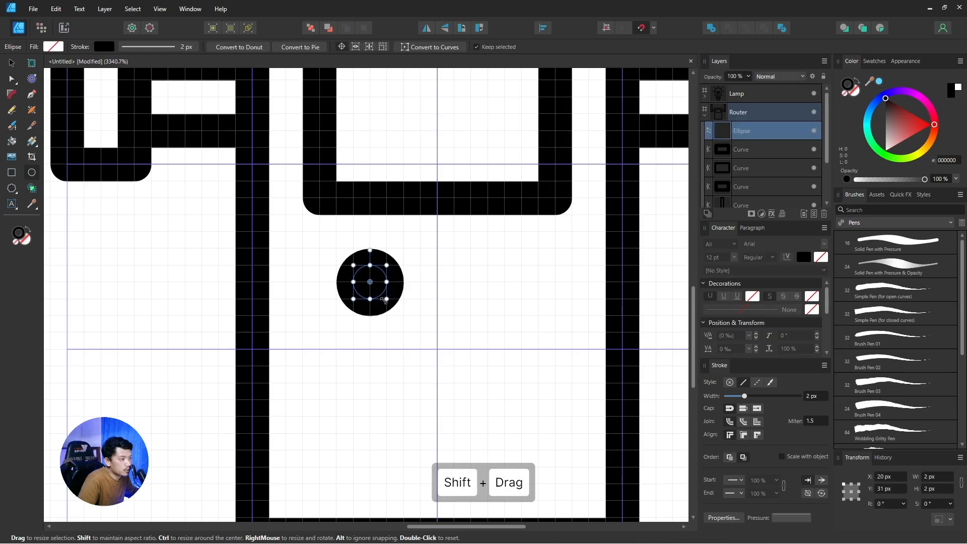
pyautogui.click(27, 230)
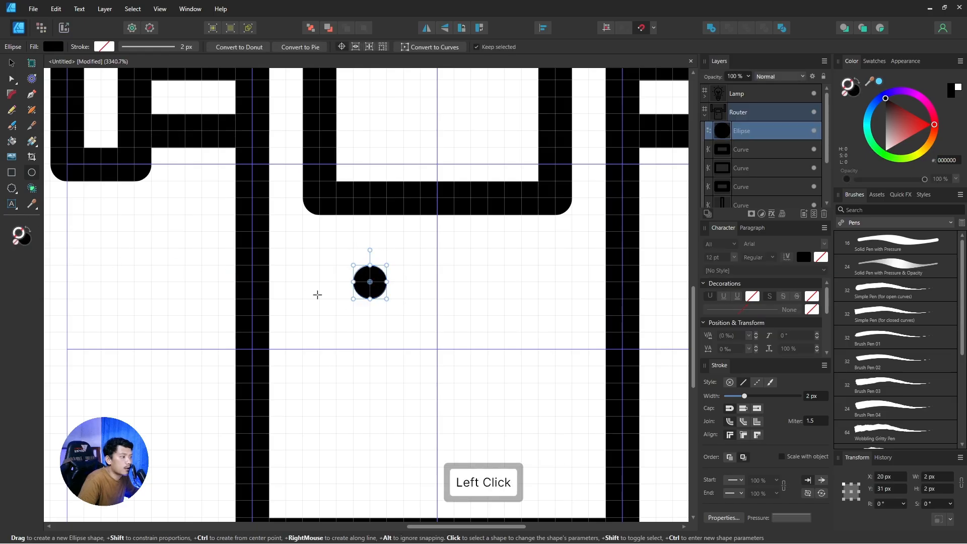
pyautogui.click(11, 63)
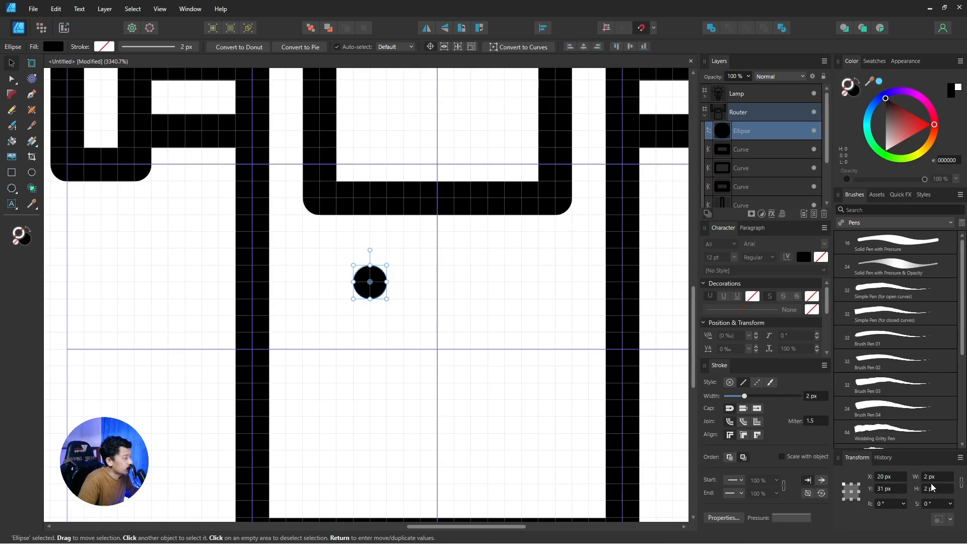
# Move the circle to X 18 px, Y 30 px, and paste a copy 4 px to its right at X 22 px.
pyautogui.scroll(1, 348, 275)
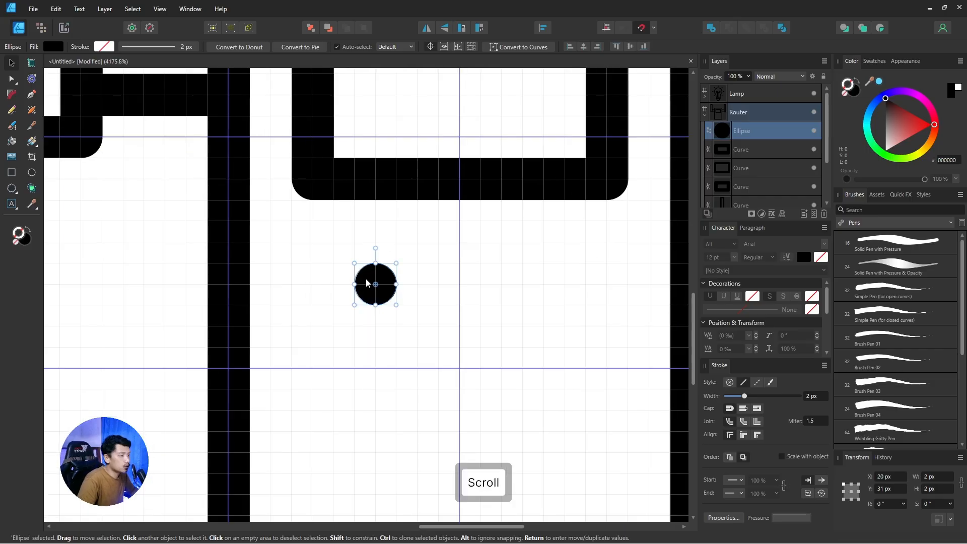
pyautogui.press('Up')
pyautogui.press('Left')
pyautogui.press('Left')
pyautogui.press('ctrl')
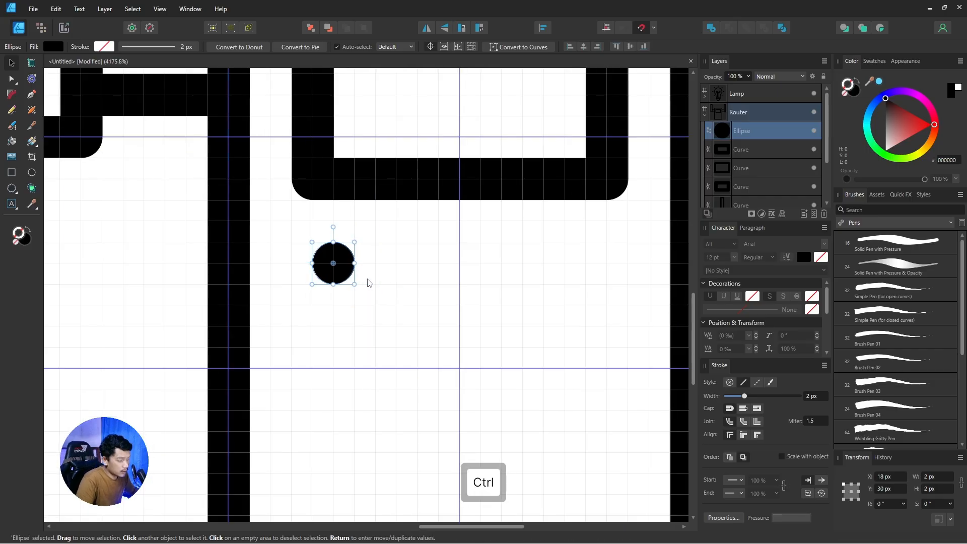
pyautogui.hotkey('ctrl', 'c')
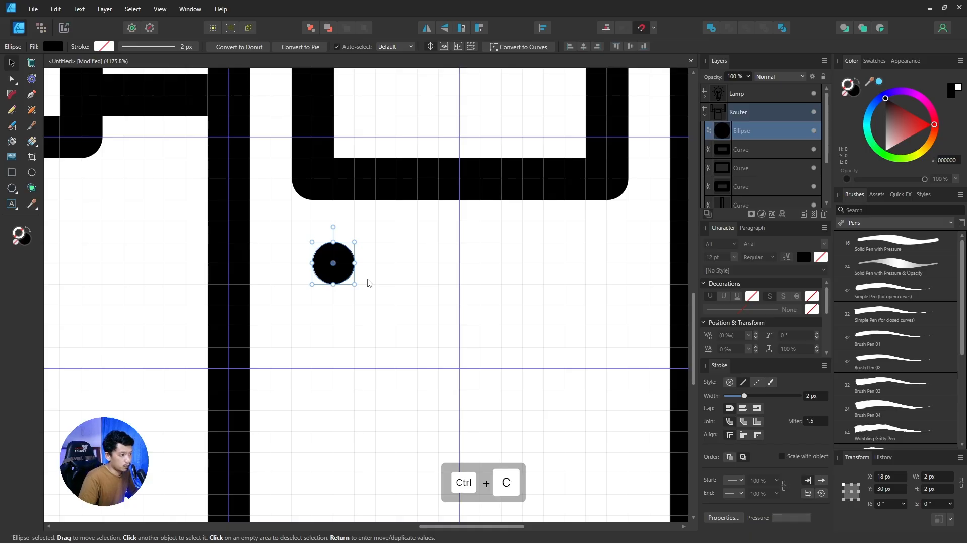
pyautogui.hotkey('ctrl', 'v')
pyautogui.press('Right')
pyautogui.press('Right')
pyautogui.press('Right')
pyautogui.press('Right')
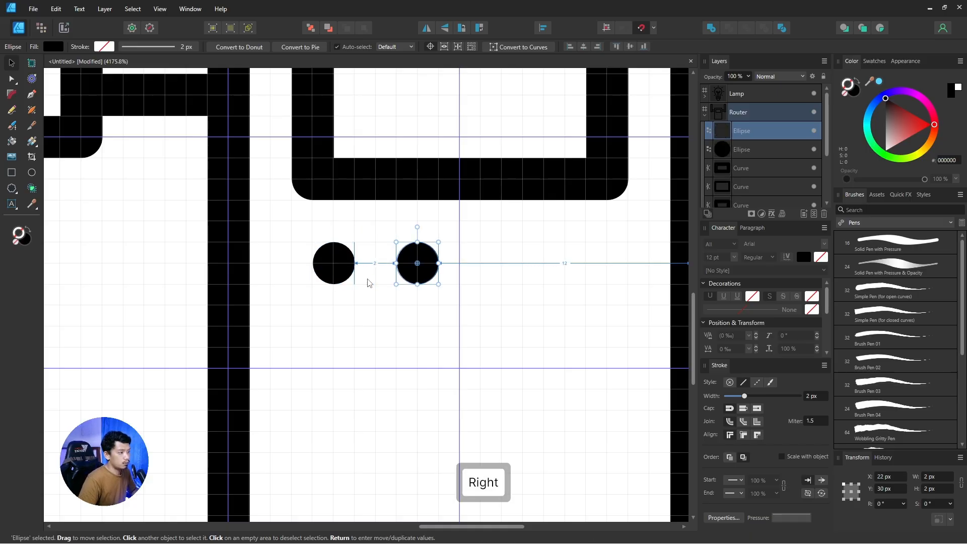
# Duplicate both circles together, move the copies 8 px right to complete a row of four, and deselect.
pyautogui.press('ctrl')
pyautogui.keyDown('ctrl'); pyautogui.click(339, 264); pyautogui.keyUp('ctrl')
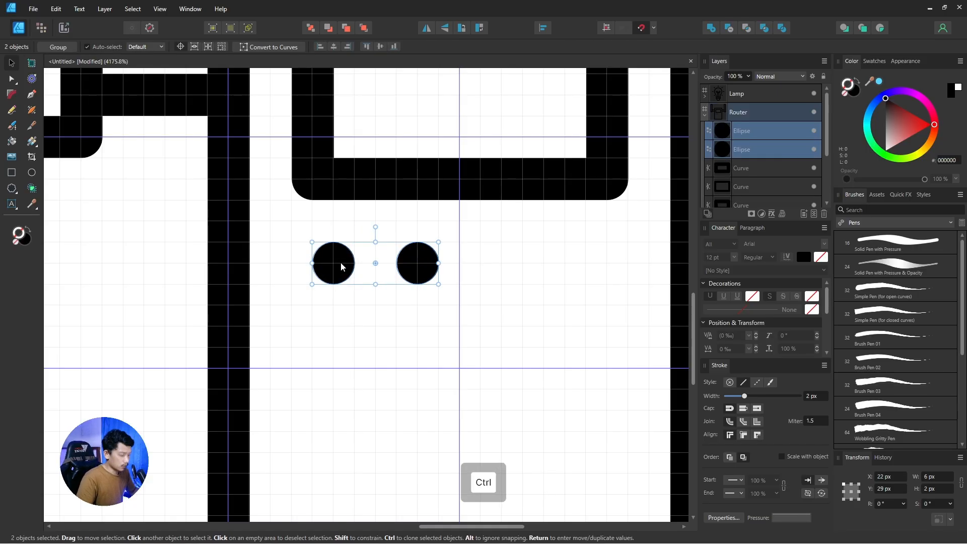
pyautogui.hotkey('ctrl', 'c')
pyautogui.hotkey('ctrl', 'v')
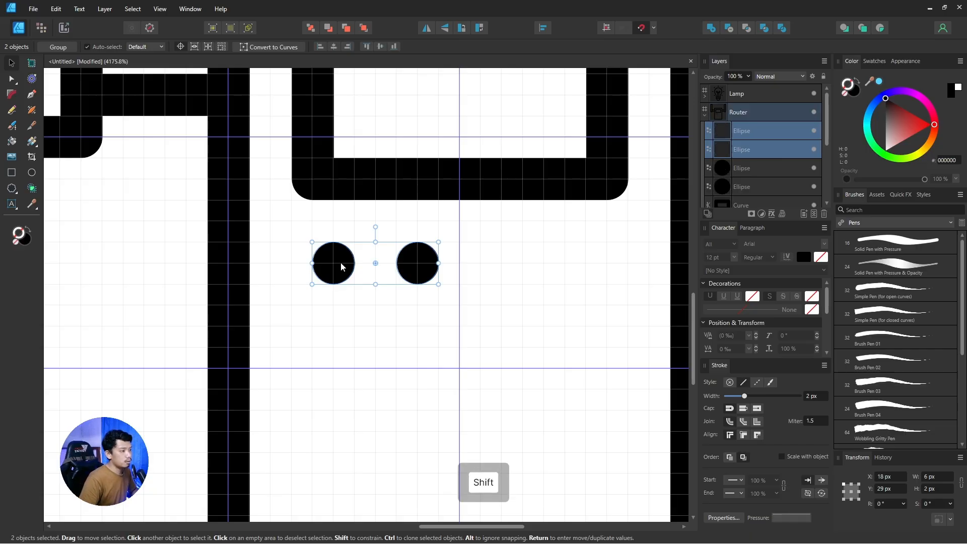
pyautogui.hotkey('shift', 'Right')
pyautogui.press('Left')
pyautogui.press('Left')
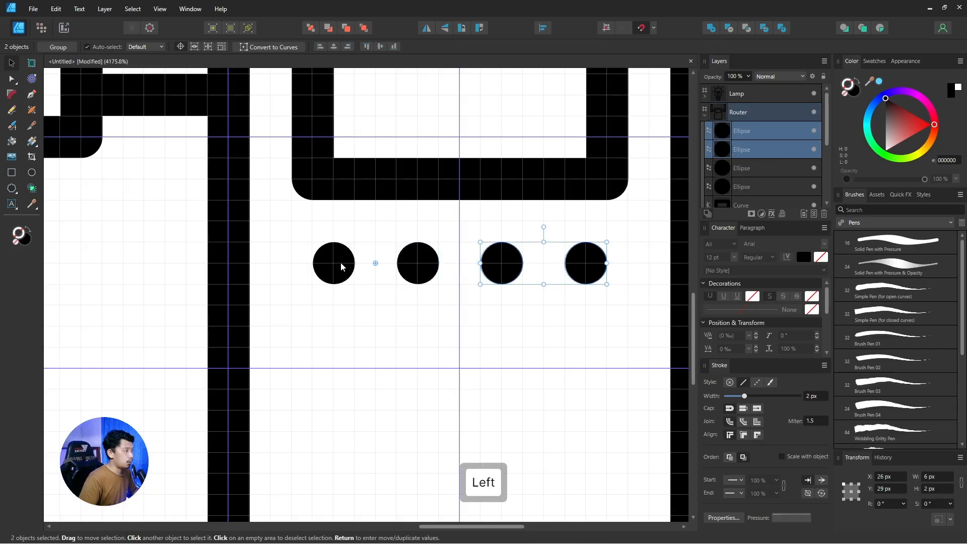
pyautogui.click(483, 299)
pyautogui.scroll(-4, 212, 309)
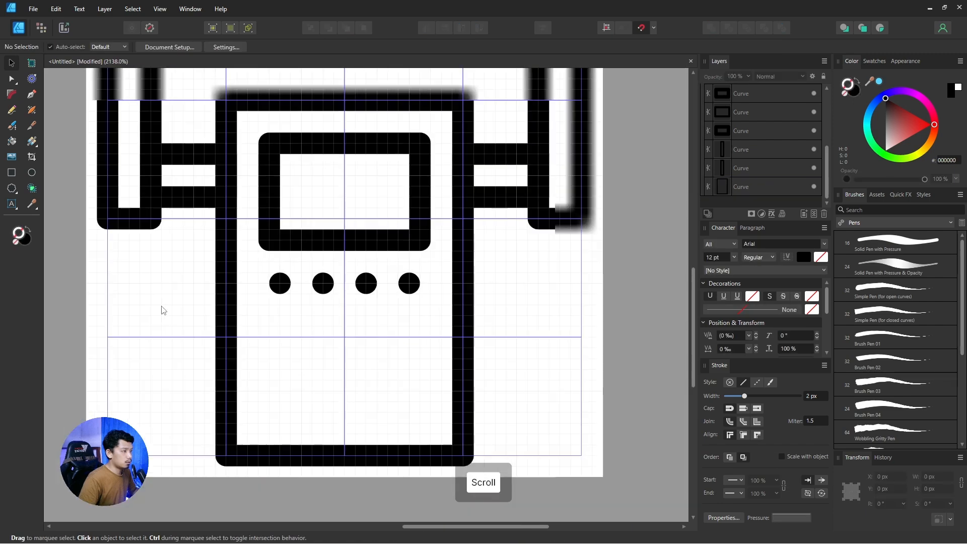
pyautogui.moveTo(162, 309); pyautogui.dragTo(191, 311)
pyautogui.scroll(-3, 423, 277)
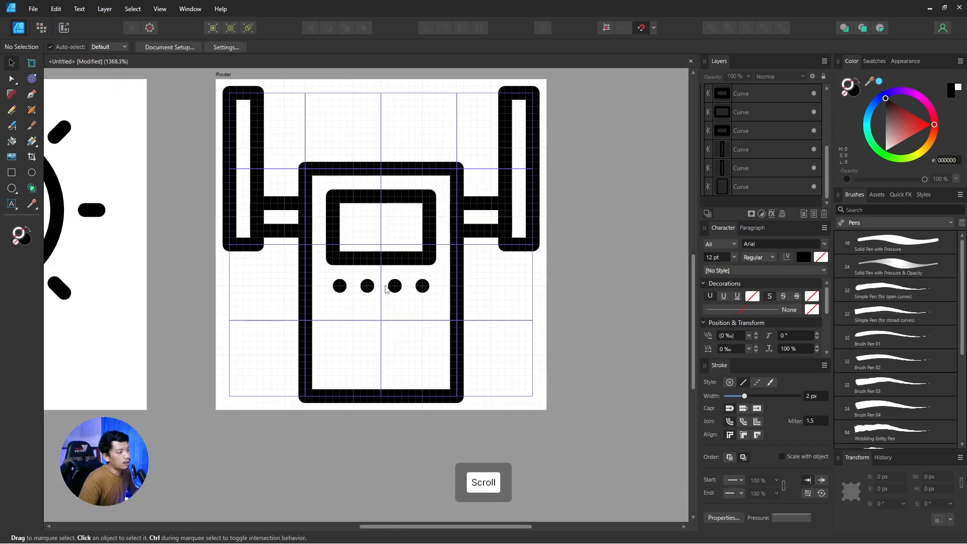
pyautogui.scroll(-2, 420, 285)
pyautogui.scroll(2, 401, 316)
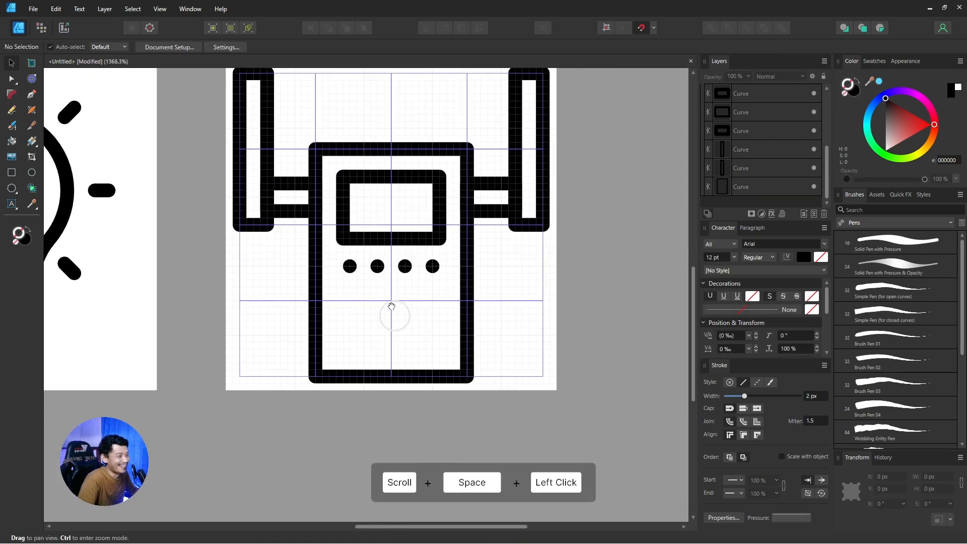
pyautogui.moveTo(395, 316); pyautogui.dragTo(398, 297)
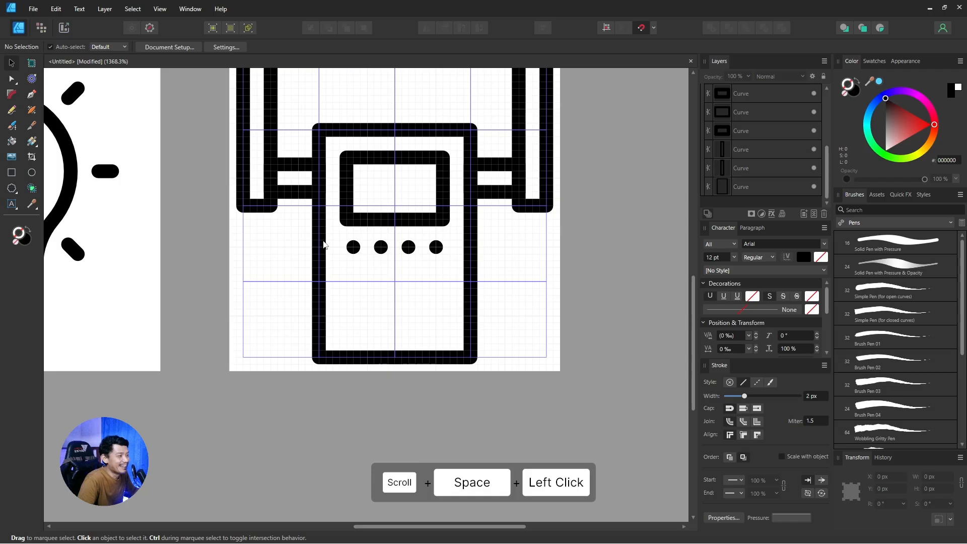
pyautogui.click(276, 209)
pyautogui.click(302, 278)
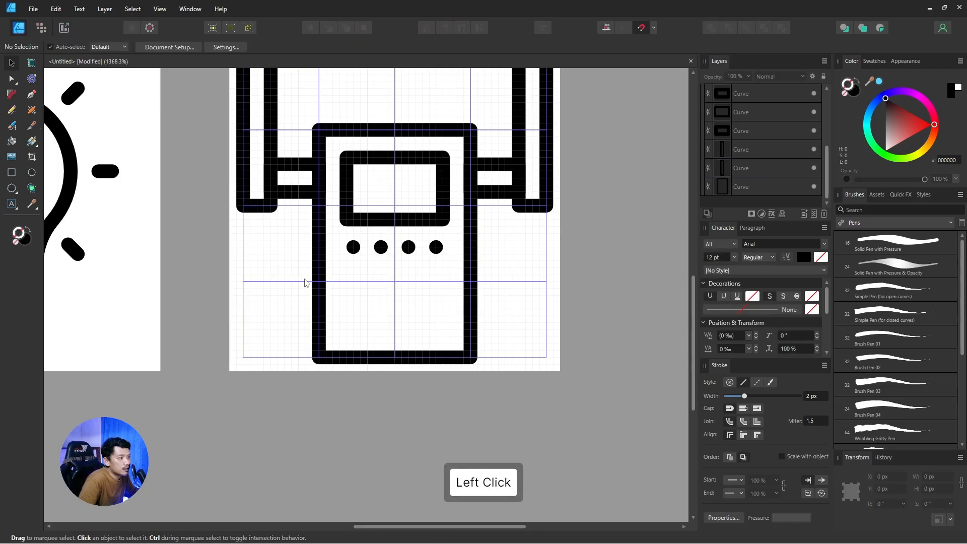
# Draw a horizontal Pen line with a 2 px stroke at Y 40 px in the lower body, and lengthen it to 8 px.
pyautogui.click(31, 94)
pyautogui.scroll(2, 371, 324)
pyautogui.click(367, 309)
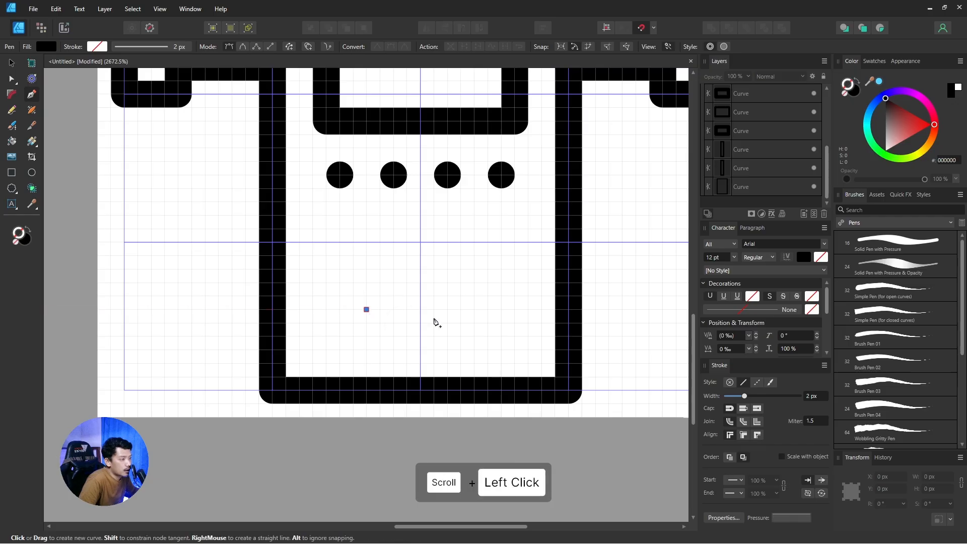
pyautogui.keyDown('shift'); pyautogui.click(460, 309); pyautogui.keyUp('shift')
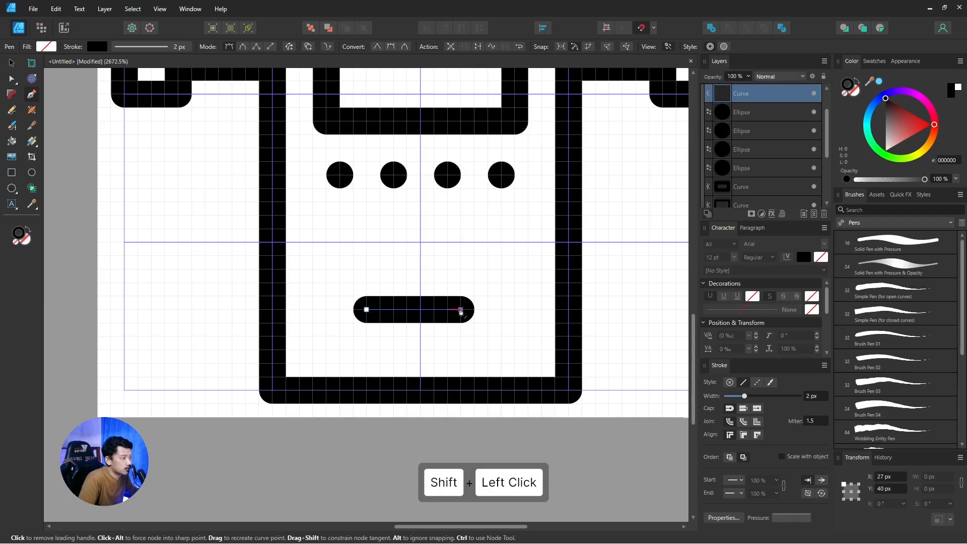
pyautogui.press('v')
pyautogui.press('a')
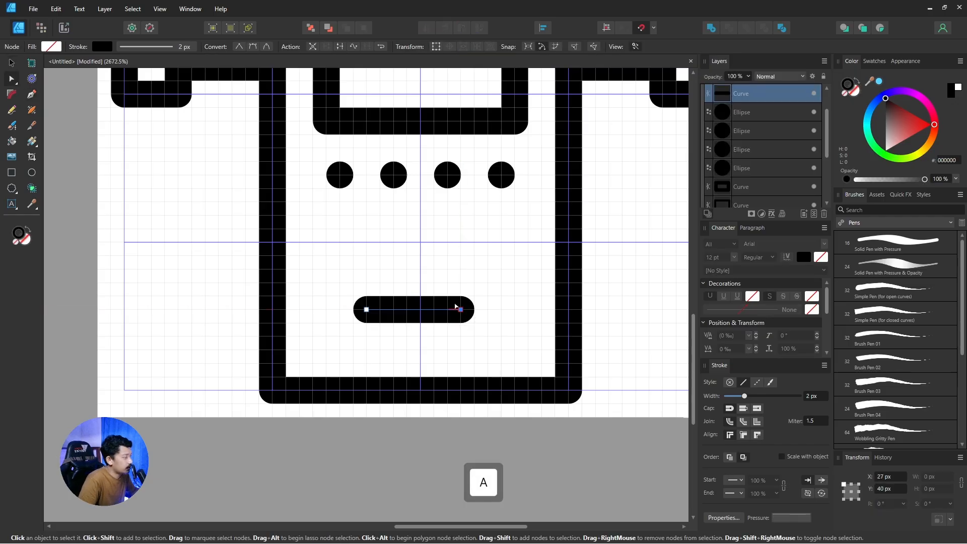
pyautogui.click(460, 309)
pyautogui.press('Right')
pyautogui.press('v')
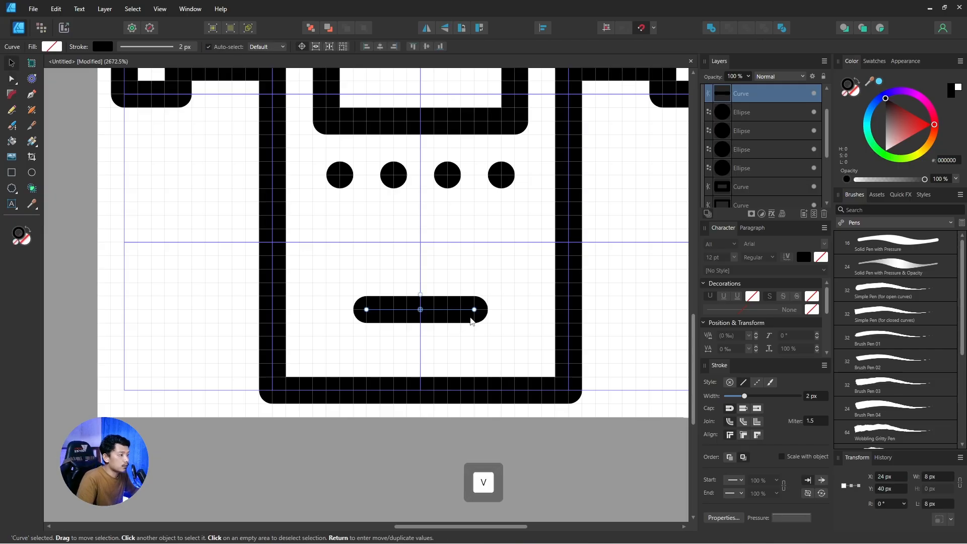
# Extend the line's right end by 2 px so that the line is 10 px long, and leave node editing.
pyautogui.click(456, 299)
pyautogui.click(474, 309)
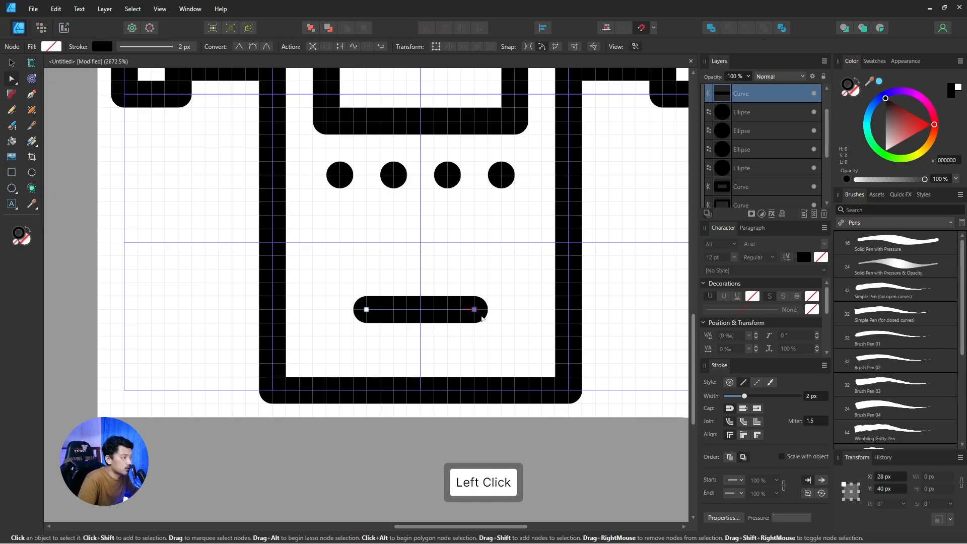
pyautogui.press('Right')
pyautogui.press('v')
pyautogui.click(477, 274)
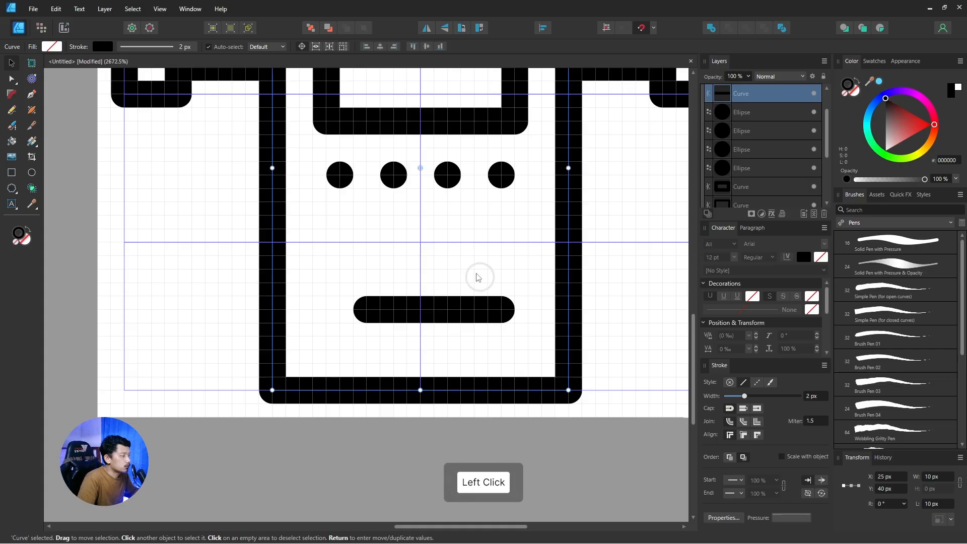
# Move the horizontal line in the router's lower body 1 px left to X 24 px, centring it, and deselect.
pyautogui.click(474, 299)
pyautogui.press('Left')
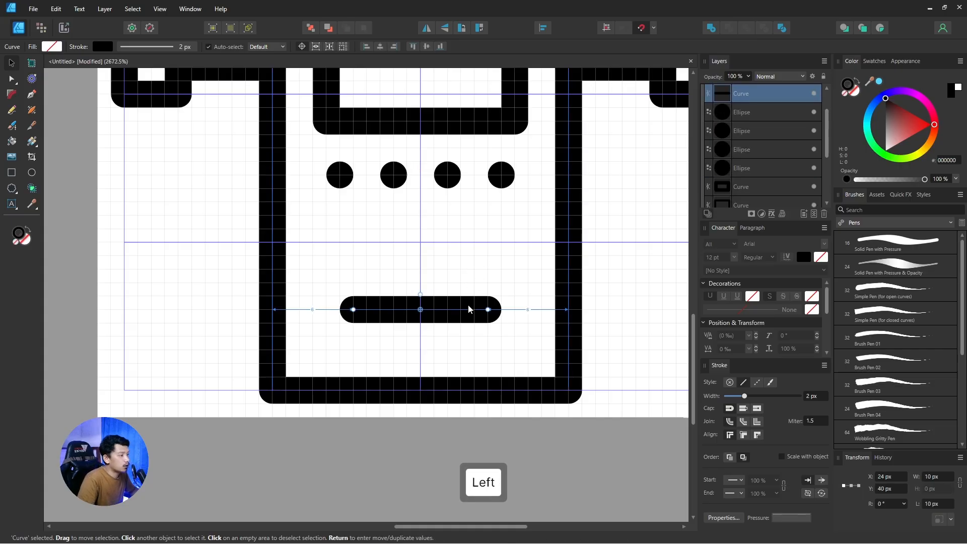
pyautogui.scroll(-3, 470, 310)
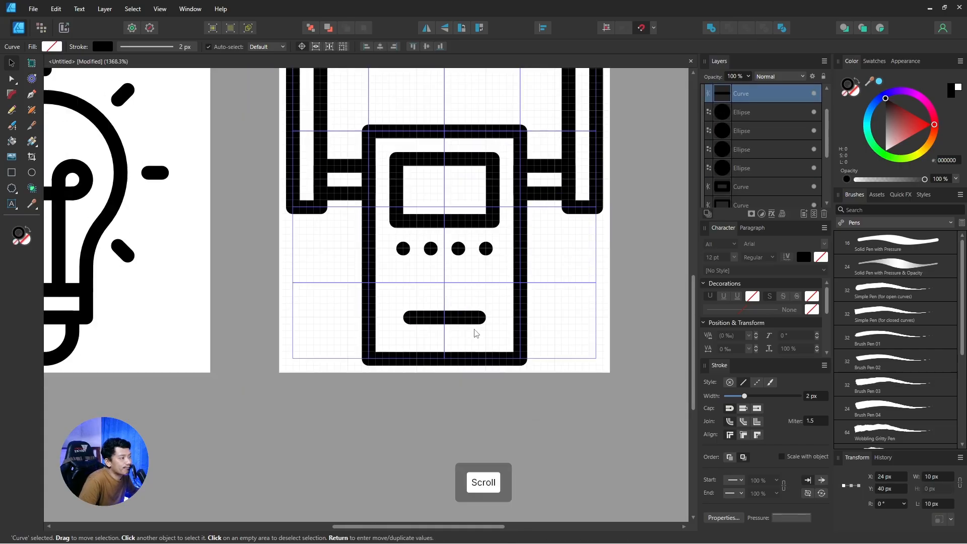
pyautogui.click(568, 326)
pyautogui.scroll(-5, 569, 326)
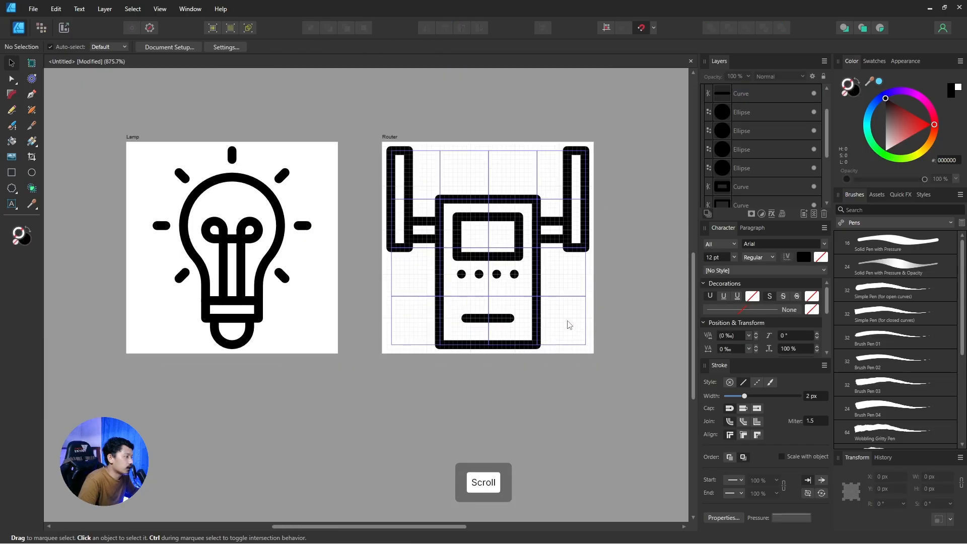
# Extend the line's right end by 2 px to a length of 12 px, and recentre the line at X 24 px.
pyautogui.scroll(8, 510, 317)
pyautogui.click(510, 313)
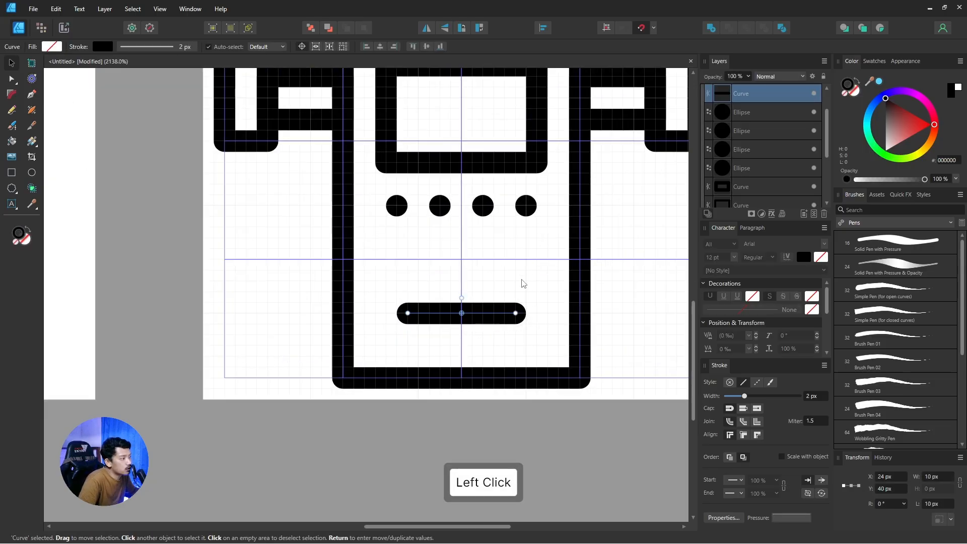
pyautogui.press('a')
pyautogui.click(516, 313)
pyautogui.press('Right')
pyautogui.press('Right')
pyautogui.press('v')
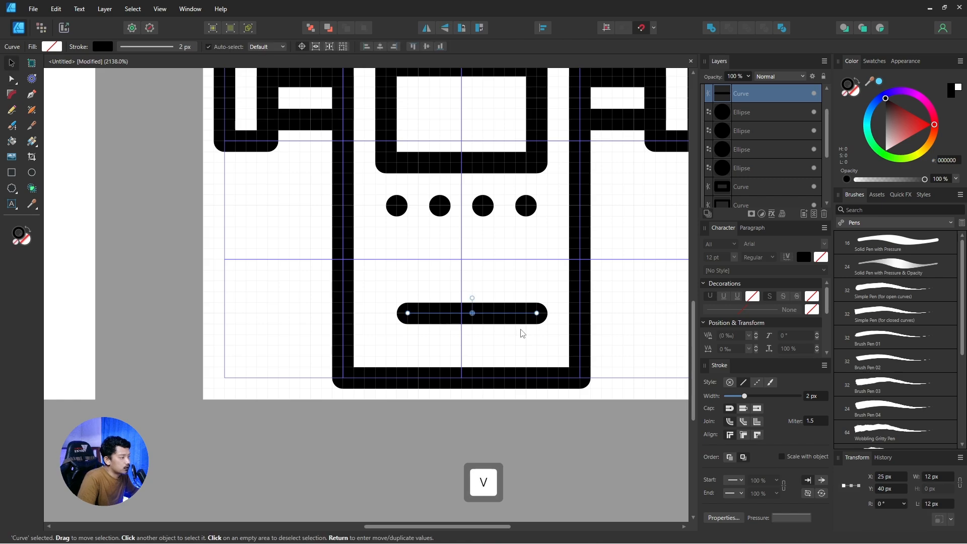
pyautogui.click(523, 333)
pyautogui.click(494, 317)
pyautogui.press('Left')
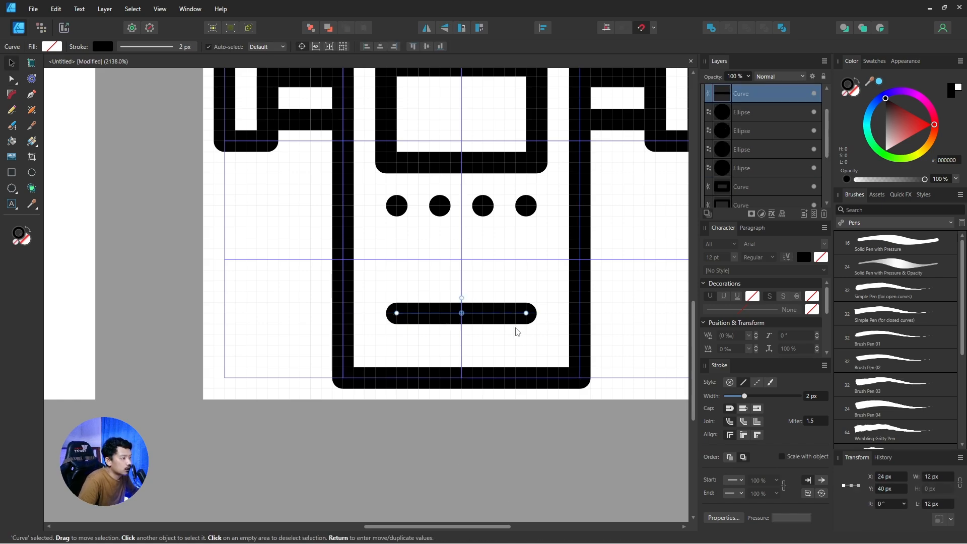
# Lower the 12 px line to Y 41 px in the router body and deselect it.
pyautogui.press('Down')
pyautogui.press('Down')
pyautogui.scroll(1, 458, 346)
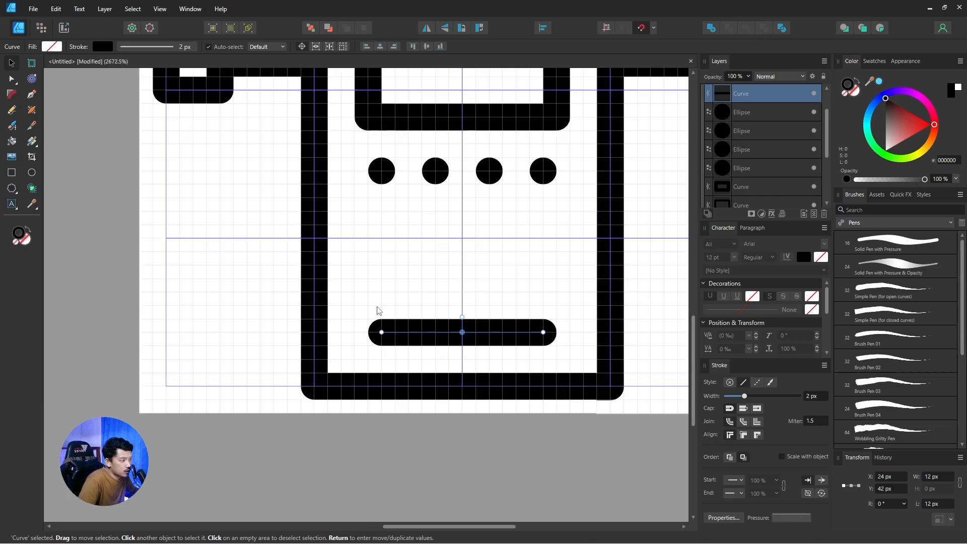
pyautogui.scroll(2, 351, 334)
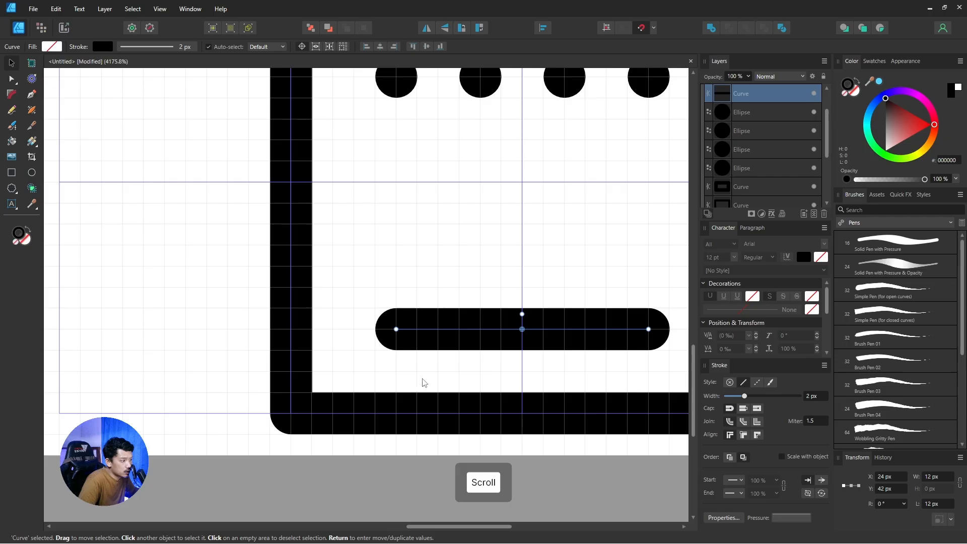
pyautogui.press('Up')
pyautogui.scroll(-5, 436, 347)
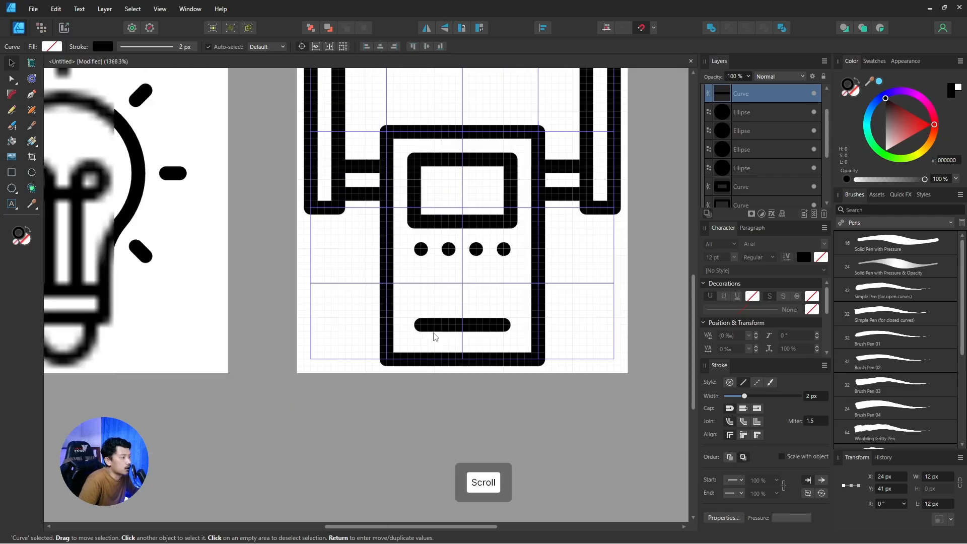
pyautogui.scroll(-1, 436, 337)
pyautogui.click(498, 407)
pyautogui.press('space')
pyautogui.scroll(-3, 570, 351)
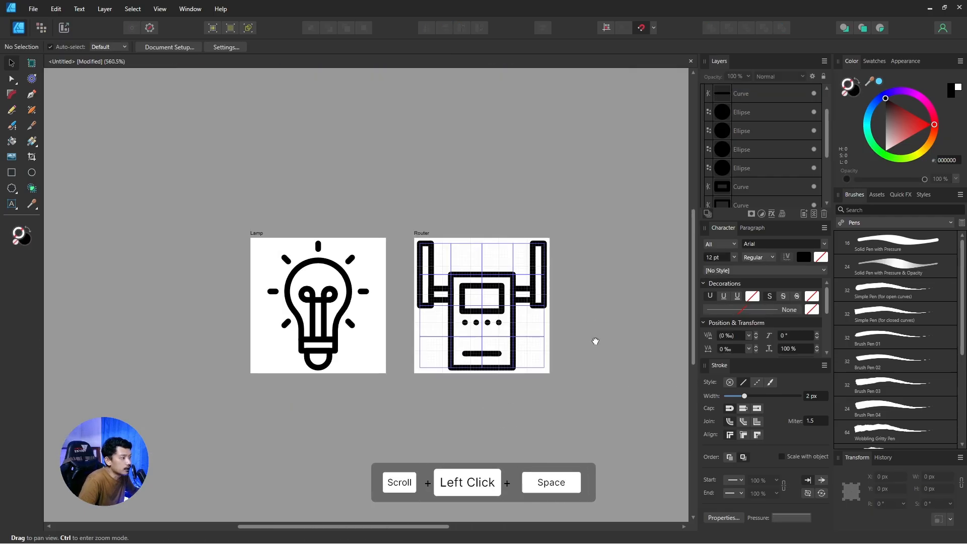
pyautogui.moveTo(596, 341); pyautogui.dragTo(600, 309)
pyautogui.moveTo(585, 272); pyautogui.dragTo(587, 238)
pyautogui.click(433, 170)
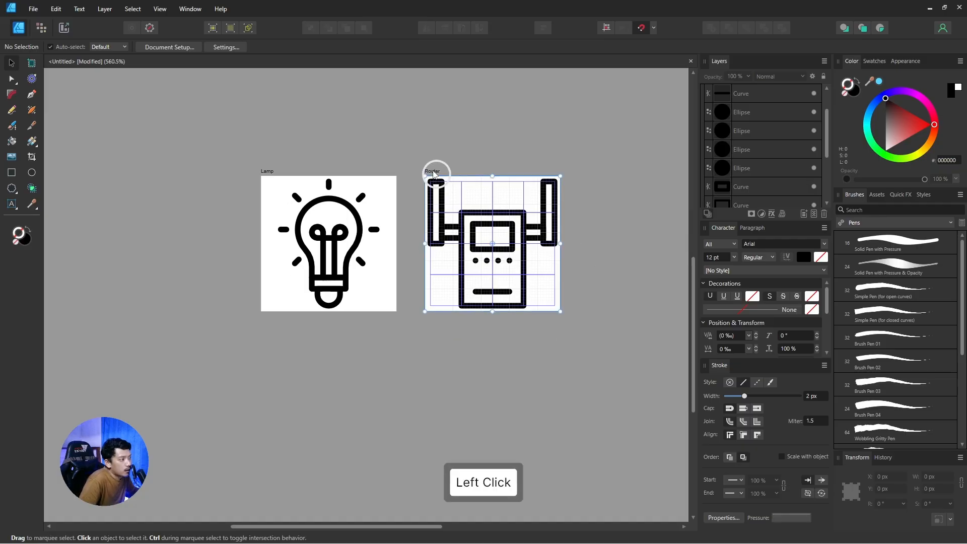
pyautogui.keyDown('shift'); pyautogui.click(268, 171); pyautogui.keyUp('shift')
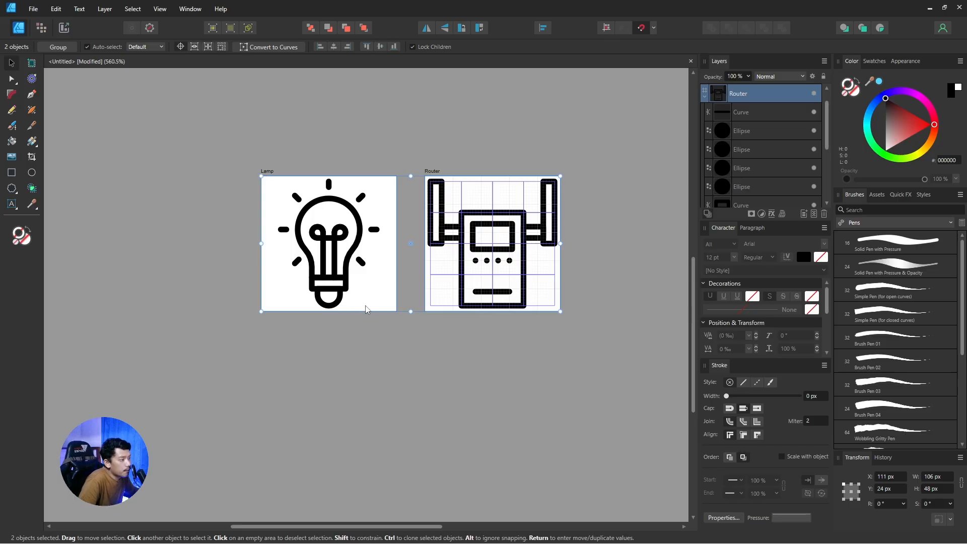
pyautogui.click(437, 157)
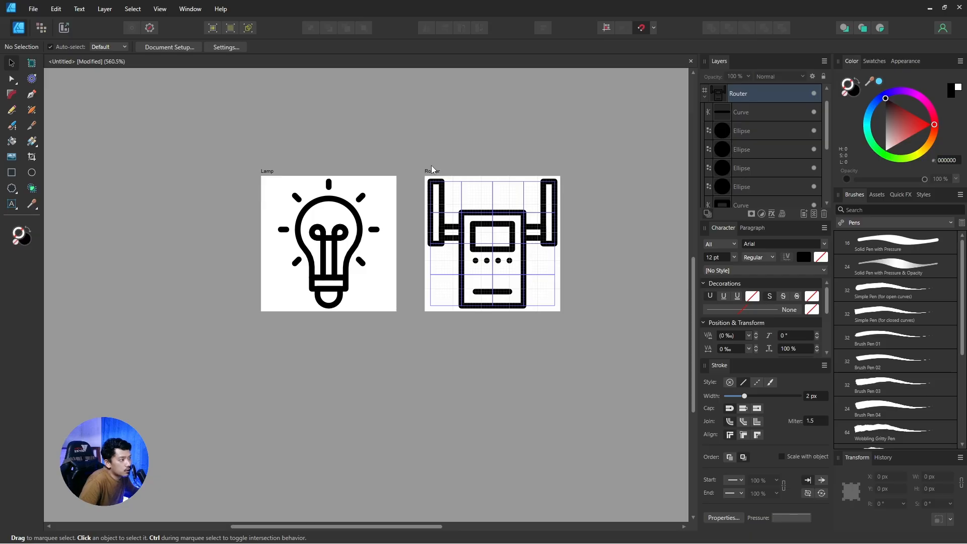
# Select the Router and Lamp artboards together and duplicate them directly below the originals.
pyautogui.click(427, 174)
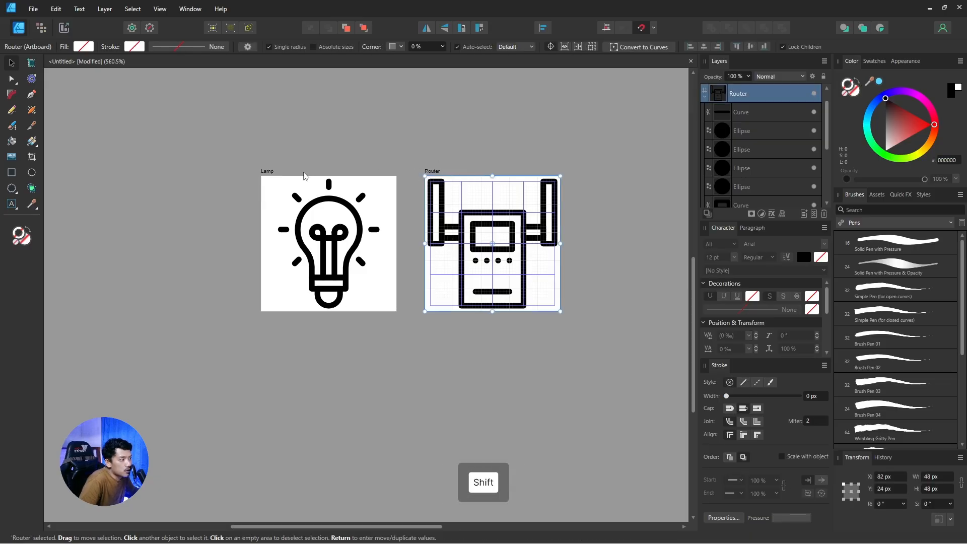
pyautogui.keyDown('shift'); pyautogui.click(271, 173); pyautogui.keyUp('shift')
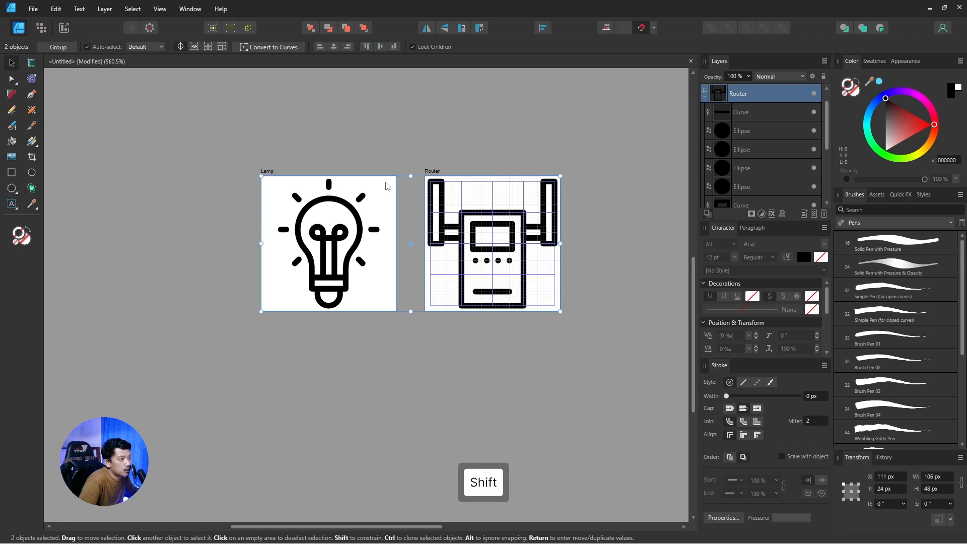
pyautogui.press('alt')
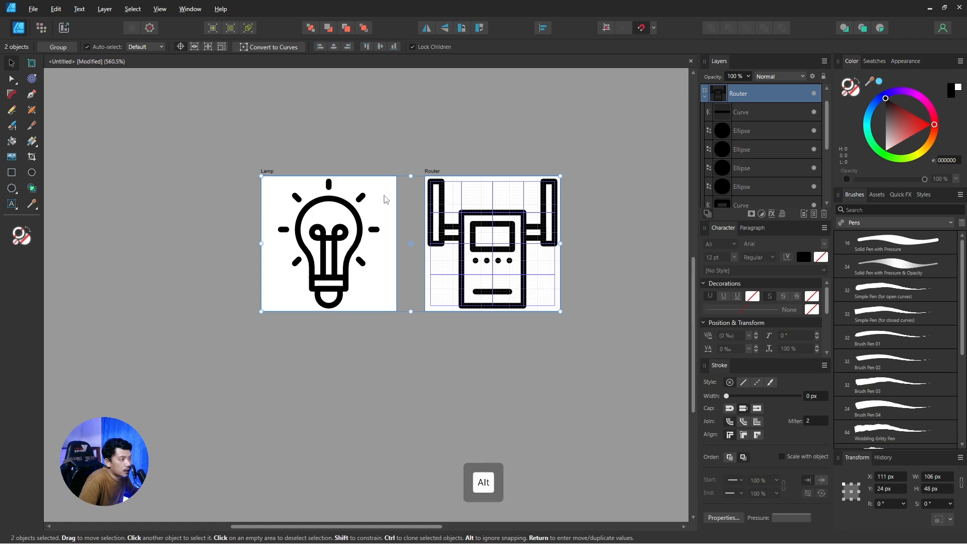
pyautogui.moveTo(386, 199); pyautogui.dragTo(422, 339)
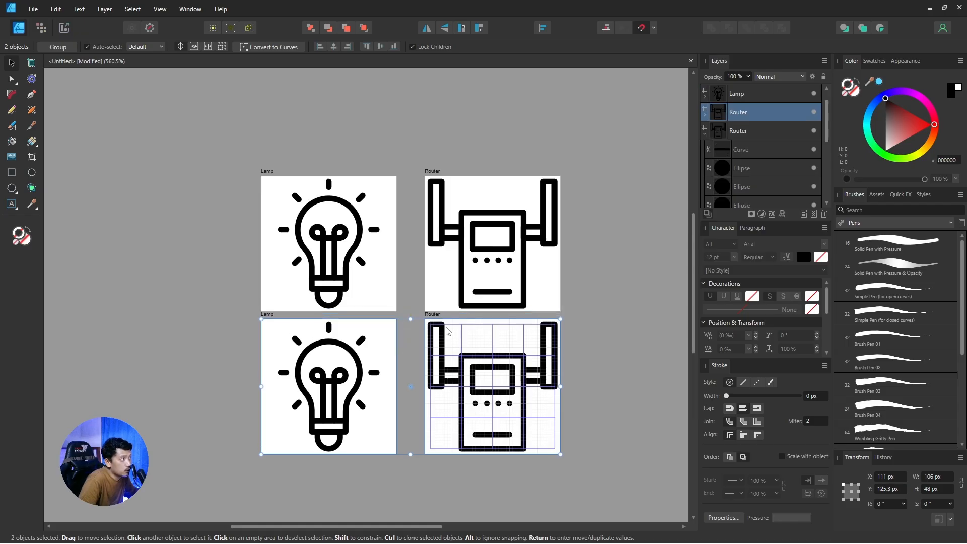
# Align the copied artboards with the originals' lower edge, move them down 10 px to leave a 10 px gap, and deselect.
pyautogui.scroll(4, 383, 317)
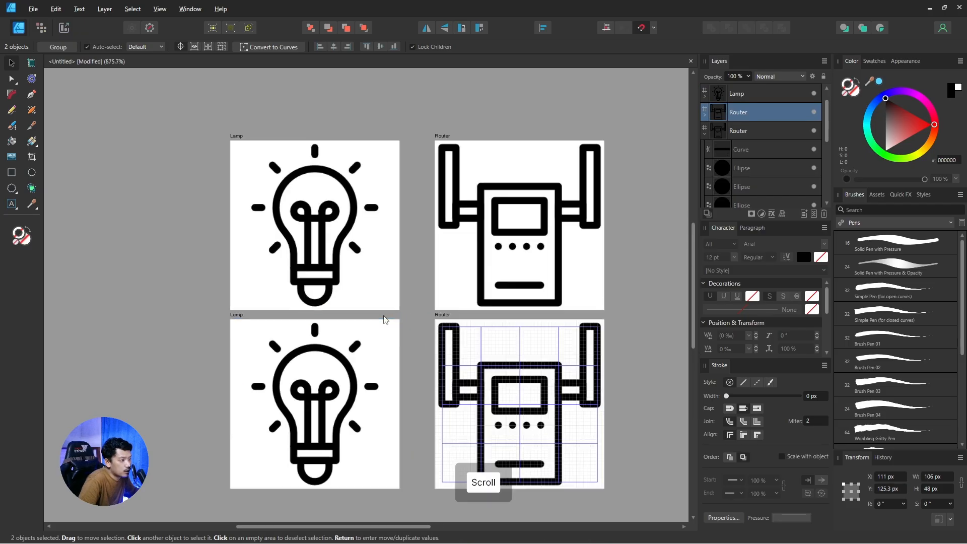
pyautogui.scroll(1, 402, 333)
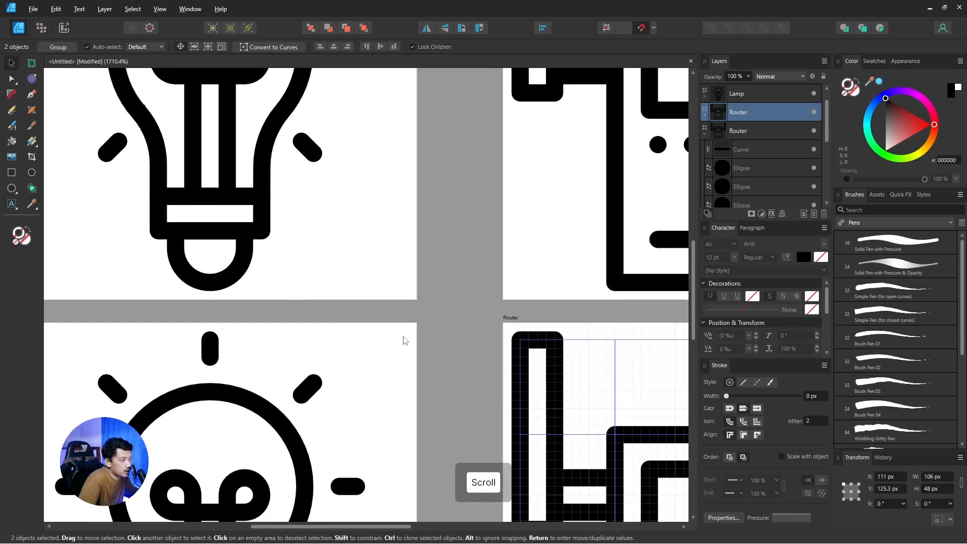
pyautogui.moveTo(402, 337); pyautogui.dragTo(407, 319)
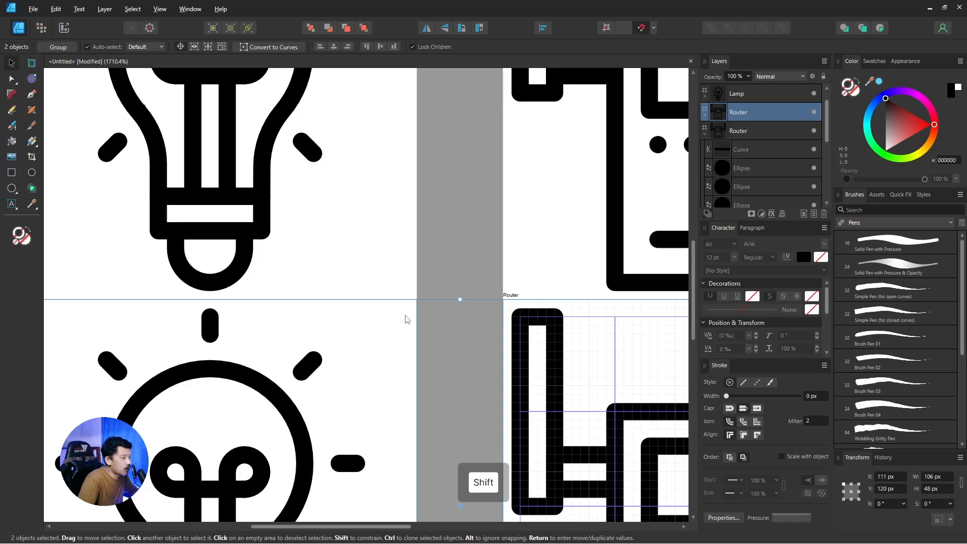
pyautogui.hotkey('shift', 'Down')
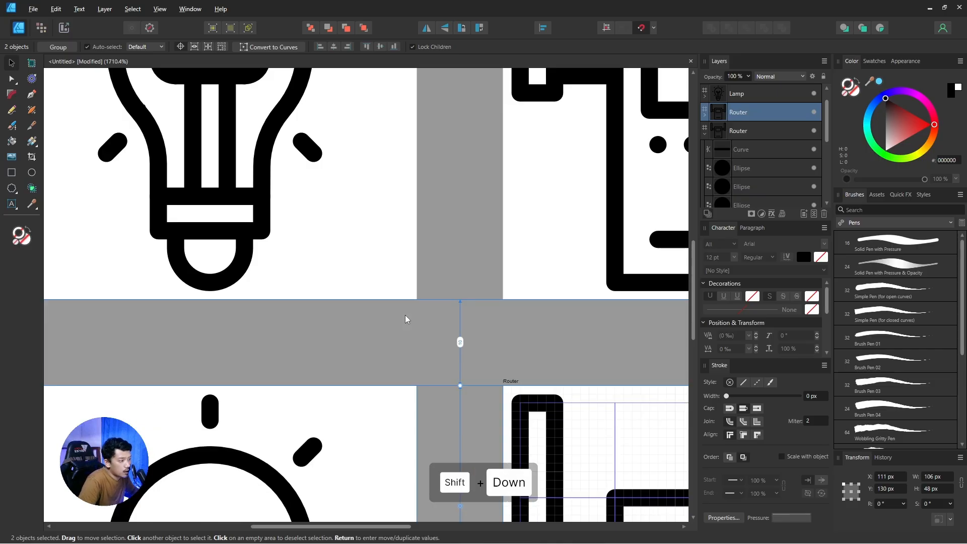
pyautogui.click(453, 352)
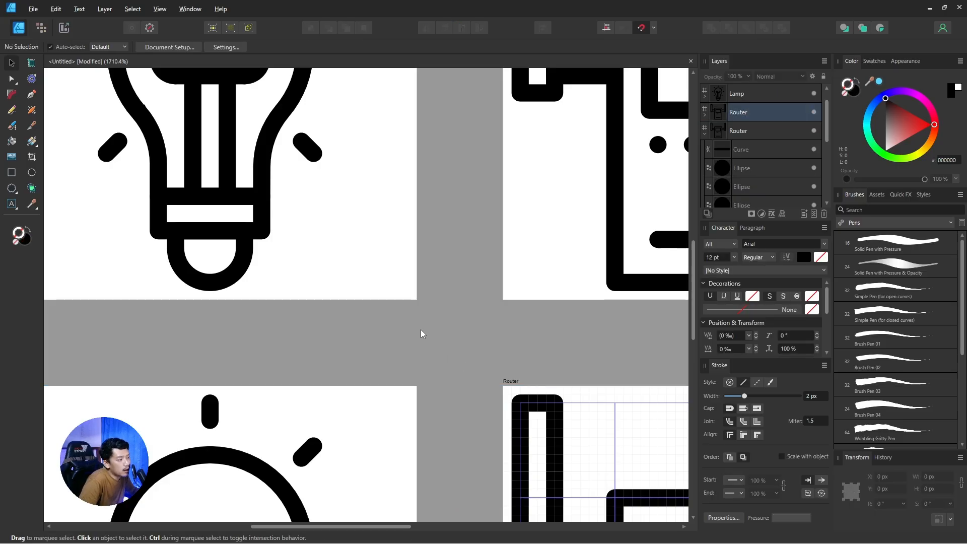
# Delete all the router artwork from the duplicated Router artboard, keeping the artboard itself.
pyautogui.scroll(-3, 421, 330)
pyautogui.scroll(-1, 419, 329)
pyautogui.moveTo(424, 334); pyautogui.dragTo(401, 301)
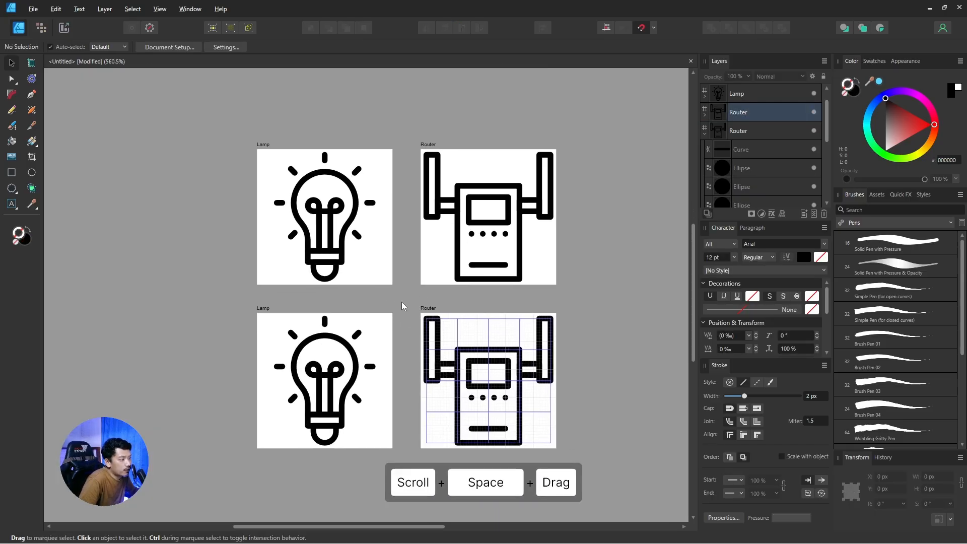
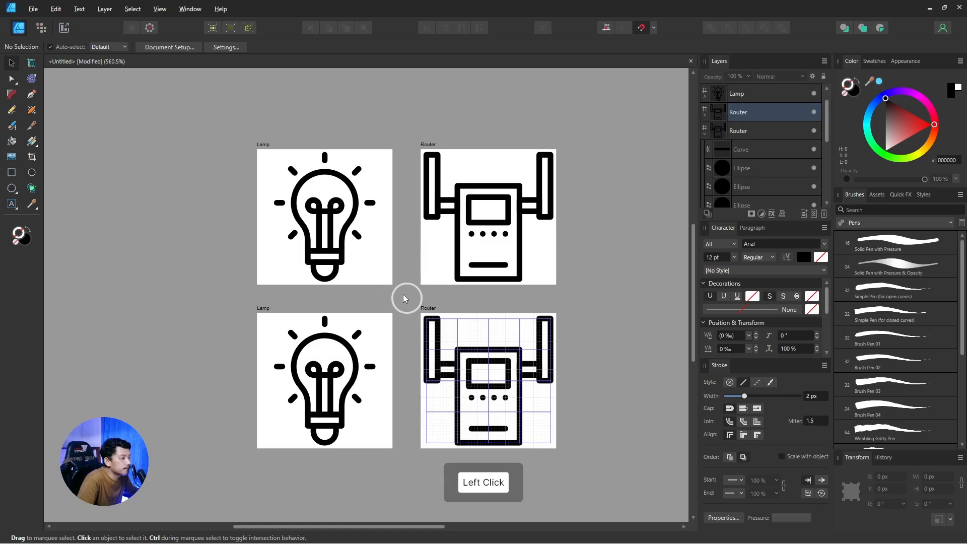
pyautogui.click(428, 330)
pyautogui.moveTo(460, 330); pyautogui.dragTo(359, 256)
pyautogui.scroll(1, 403, 290)
pyautogui.click(354, 255)
pyautogui.moveTo(310, 235); pyautogui.dragTo(484, 414)
pyautogui.press('Delete')
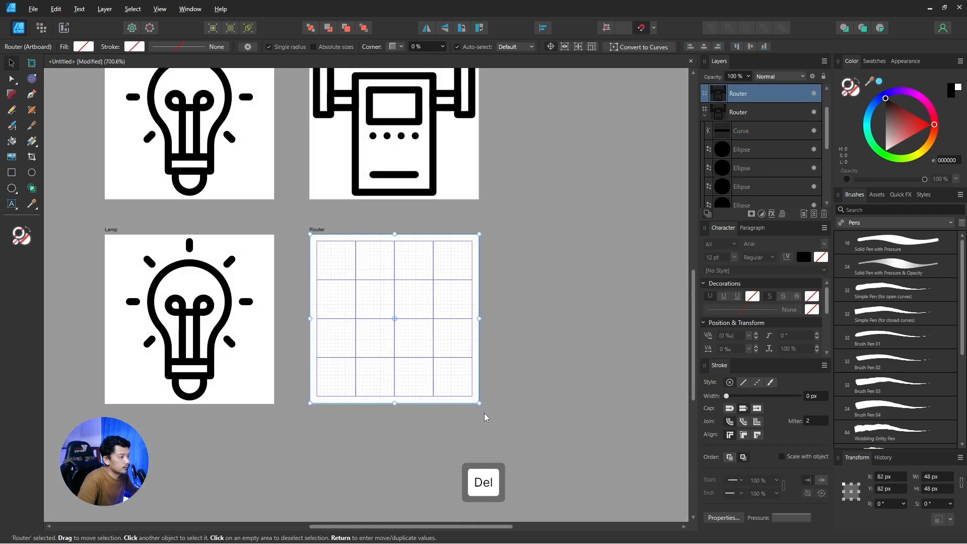
# Delete all the lamp artwork from the duplicated Lamp artboard, keeping the artboard itself, and deselect.
pyautogui.moveTo(293, 323); pyautogui.dragTo(334, 320)
pyautogui.scroll(1, 335, 319)
pyautogui.click(287, 222)
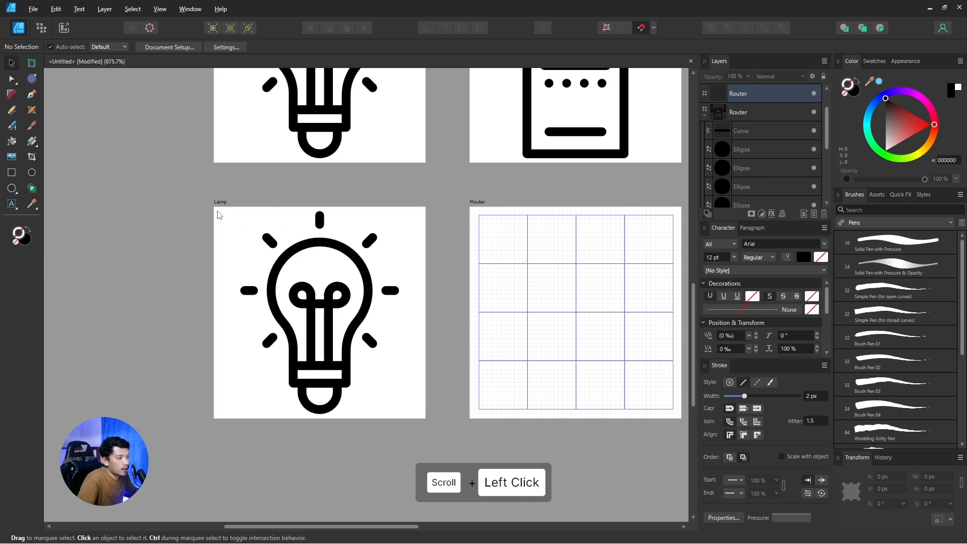
pyautogui.moveTo(219, 216); pyautogui.dragTo(418, 416)
pyautogui.press('Delete')
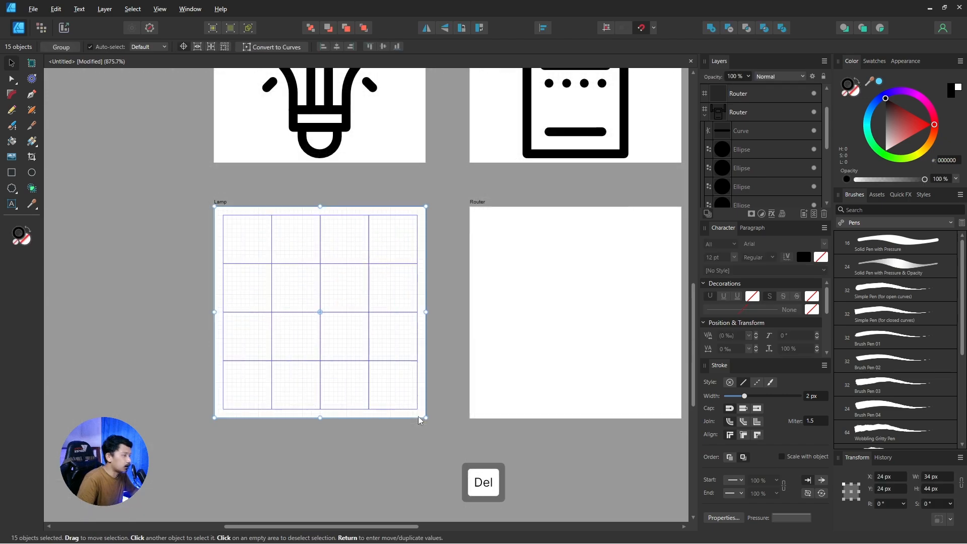
pyautogui.click(405, 433)
# Rename the empty duplicated Lamp artboard as Adaptor and deselect it.
pyautogui.moveTo(350, 331); pyautogui.dragTo(391, 320)
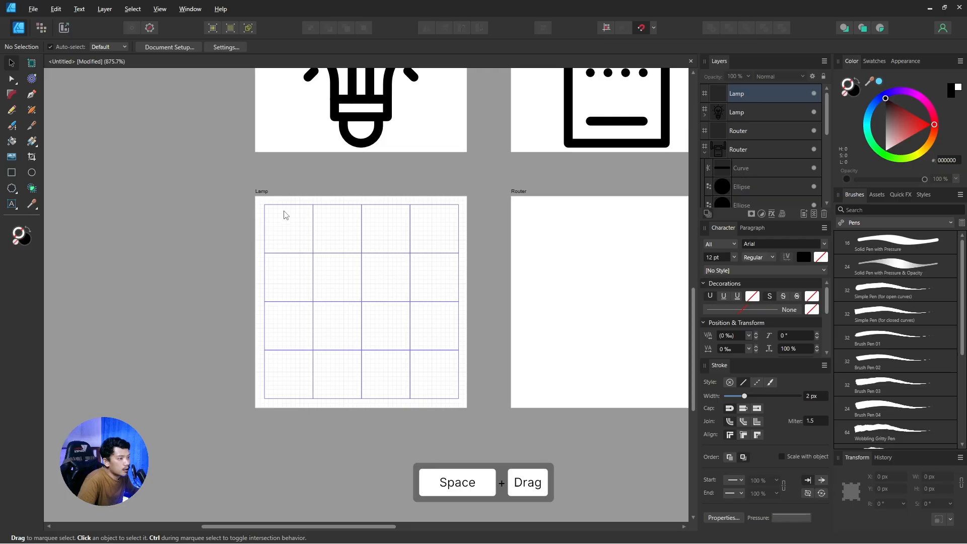
pyautogui.click(261, 193)
pyautogui.scroll(-3, 332, 217)
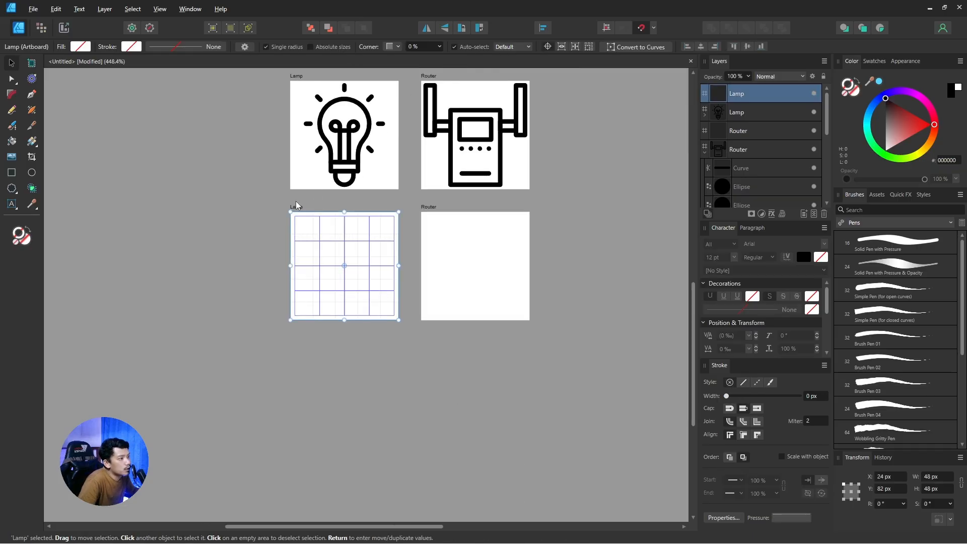
pyautogui.scroll(3, 298, 212)
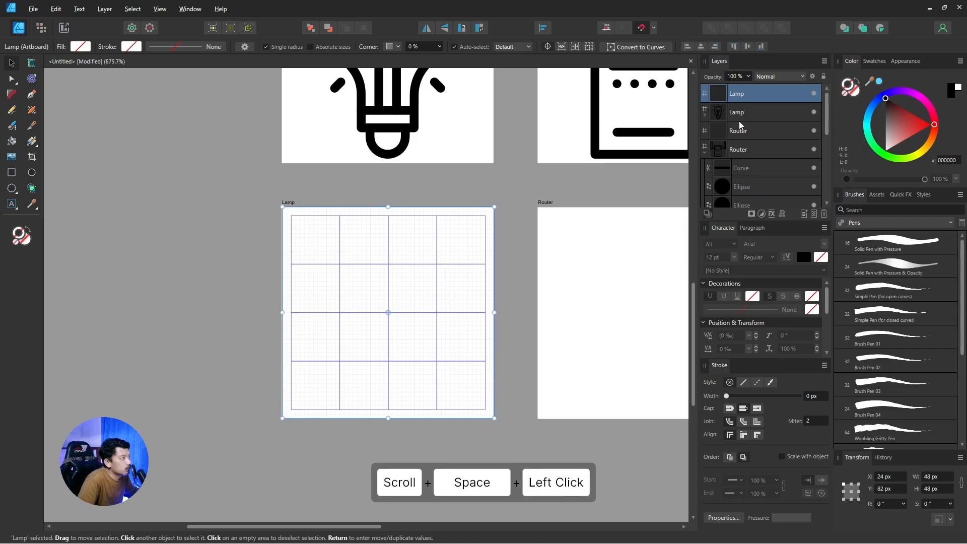
pyautogui.click(705, 116)
pyautogui.click(704, 117)
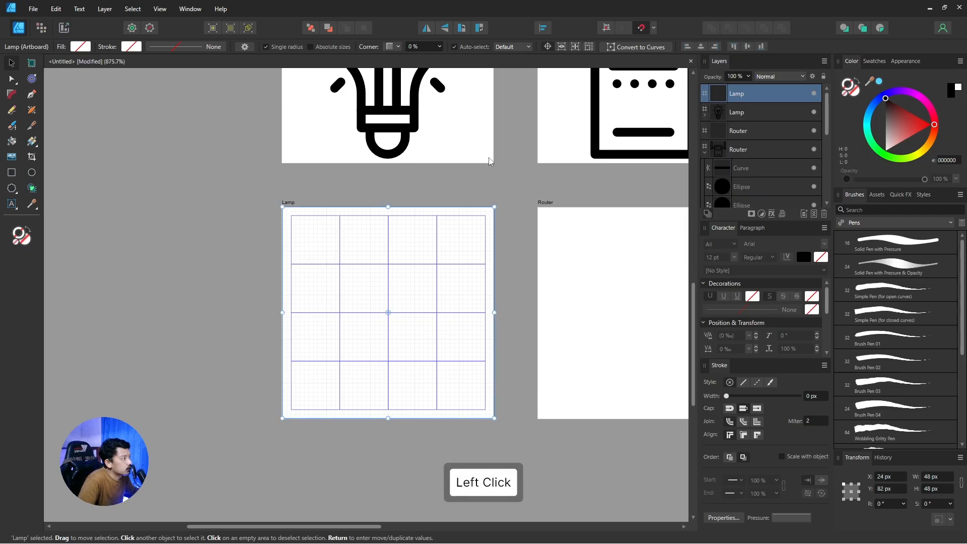
pyautogui.doubleClick(738, 94)
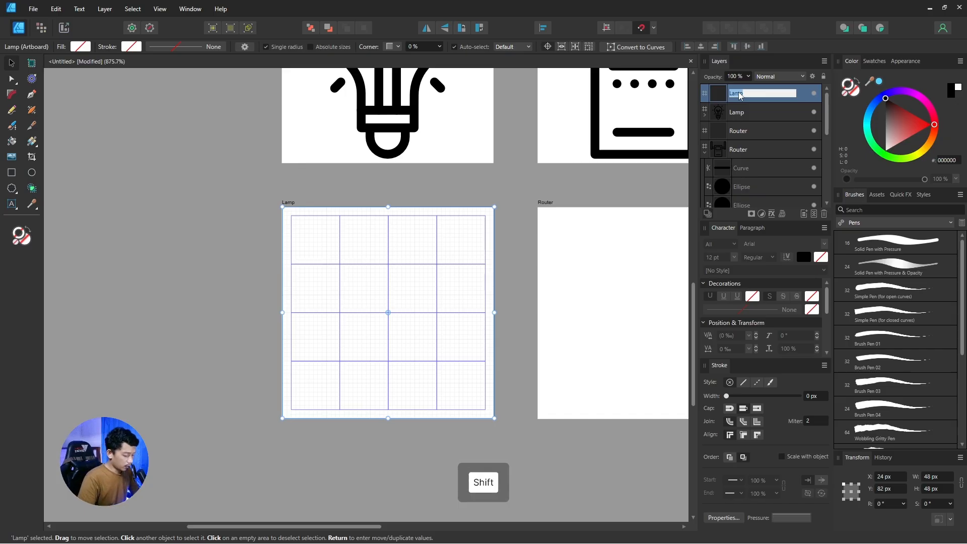
pyautogui.write('Adaptor')
pyautogui.press('Return')
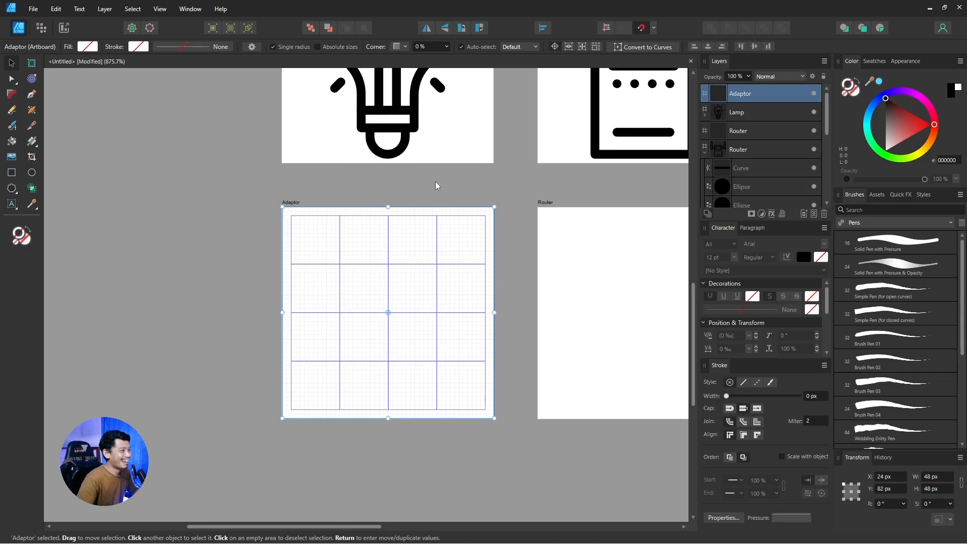
pyautogui.click(388, 287)
pyautogui.scroll(1, 392, 272)
pyautogui.press('space')
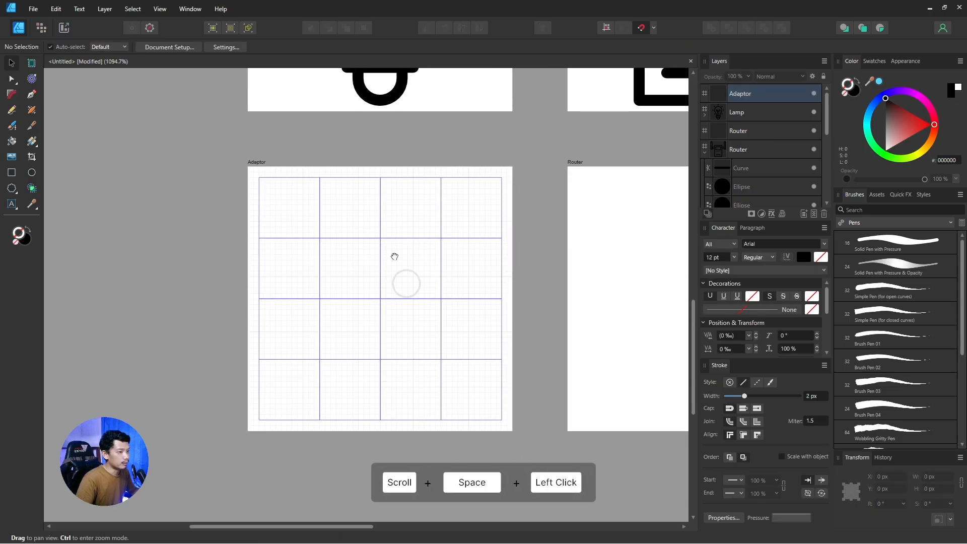
pyautogui.moveTo(395, 255); pyautogui.dragTo(402, 214)
pyautogui.scroll(1, 396, 221)
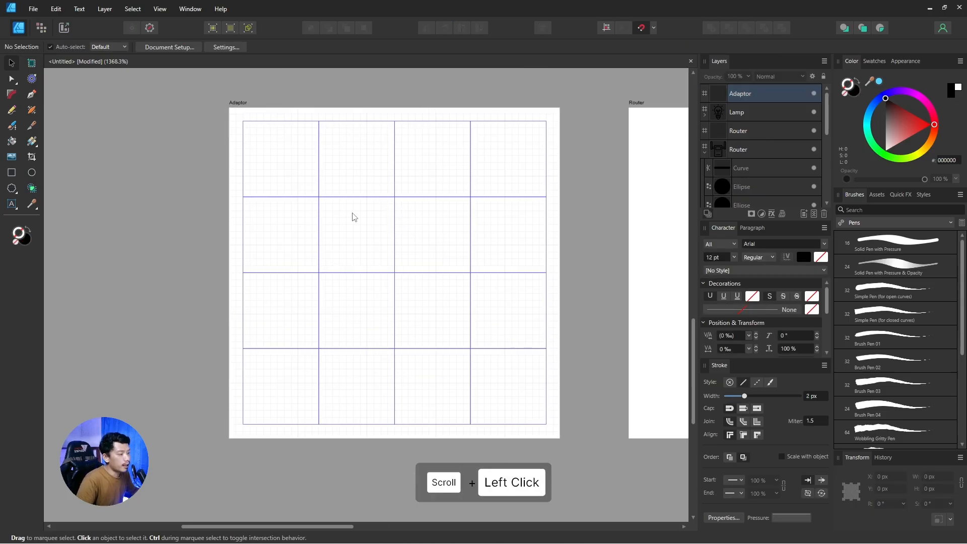
# Draw a 44 × 4 px rectangle below the Adaptor artboard's upper guide and swap it to a black stroke without fill.
pyautogui.click(145, 171)
pyautogui.click(12, 173)
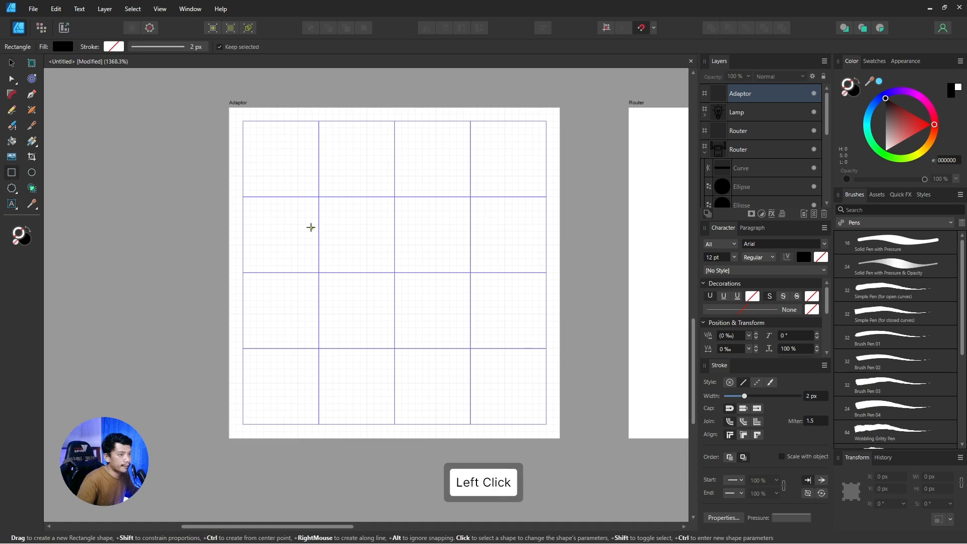
pyautogui.moveTo(244, 197)
pyautogui.mouseDown()
pyautogui.moveTo(557, 214)
pyautogui.moveTo(547, 224)
pyautogui.mouseUp()
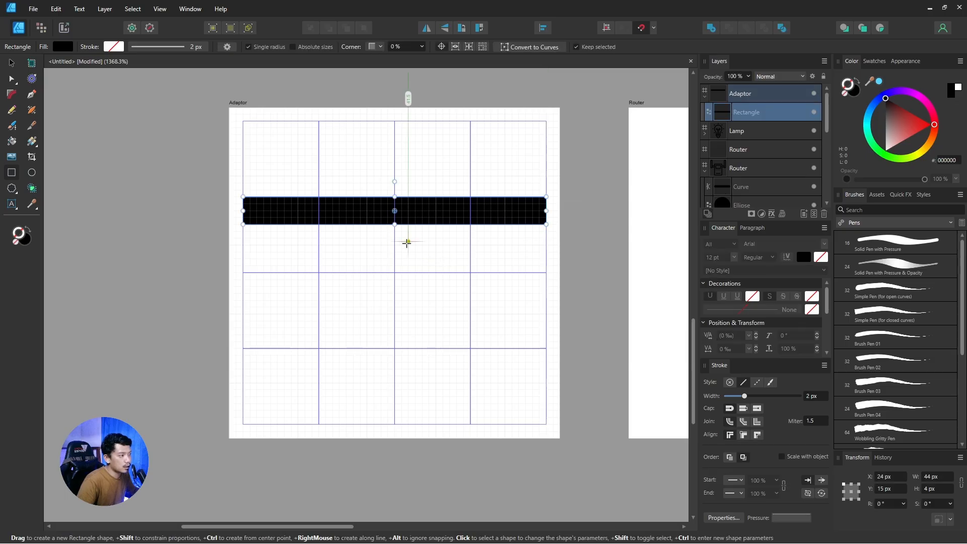
pyautogui.click(27, 234)
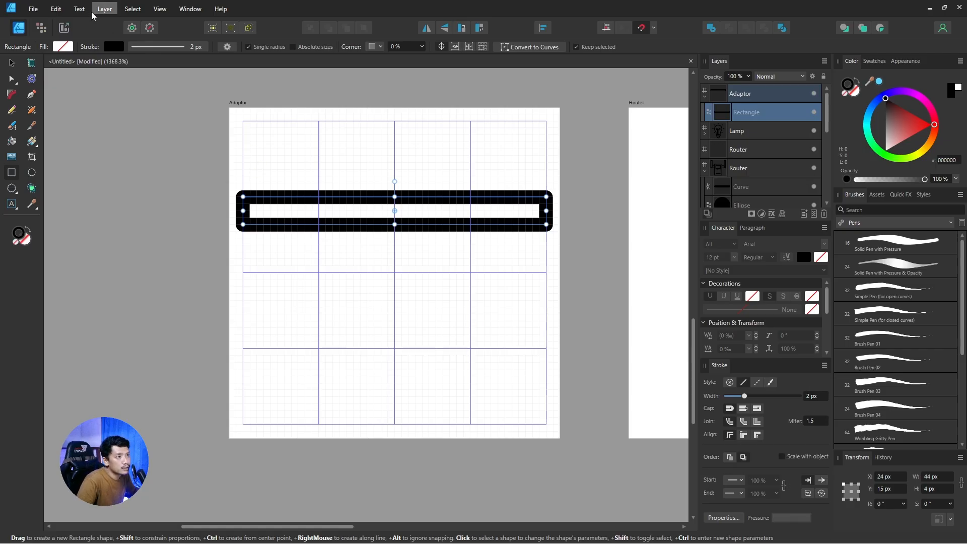
# Convert the outlined bar on the Adaptor artboard to curves.
pyautogui.click(56, 9)
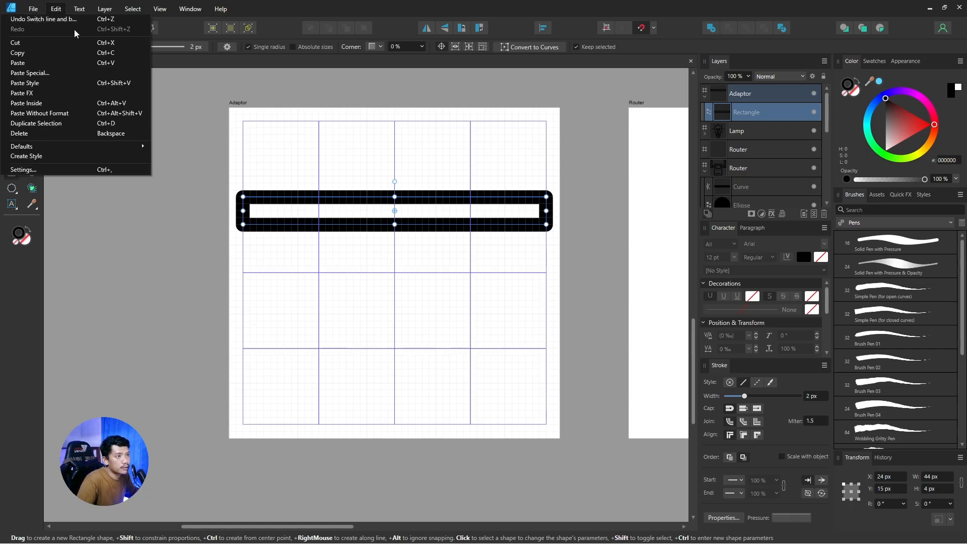
pyautogui.moveTo(105, 9)
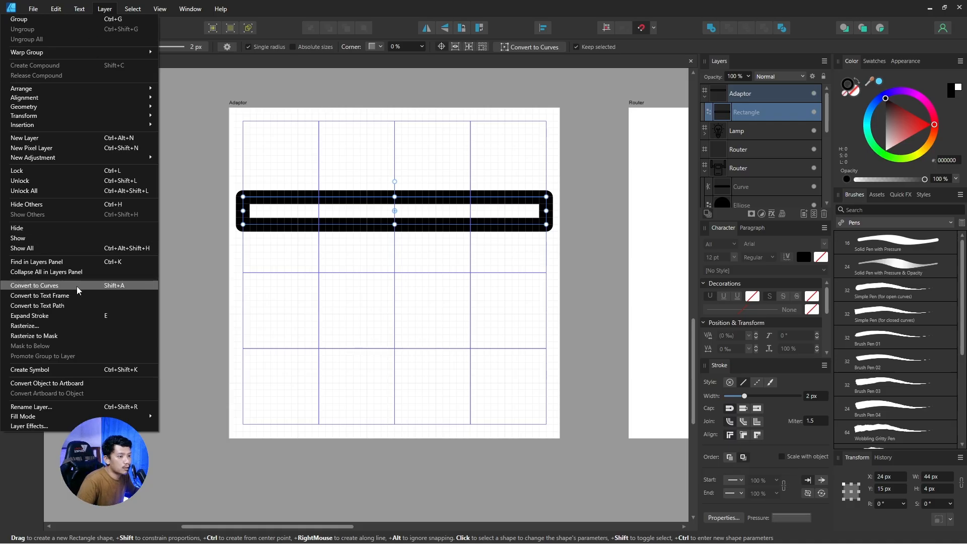
pyautogui.click(103, 285)
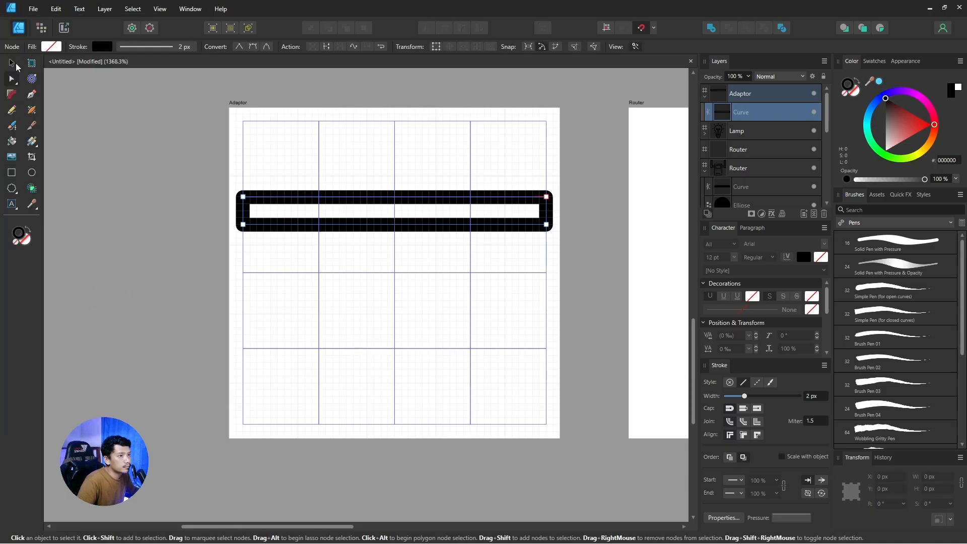
# Select the two nodes at the bar's left end and open the choice of node editing tools.
pyautogui.click(11, 63)
pyautogui.click(422, 215)
pyautogui.press('a')
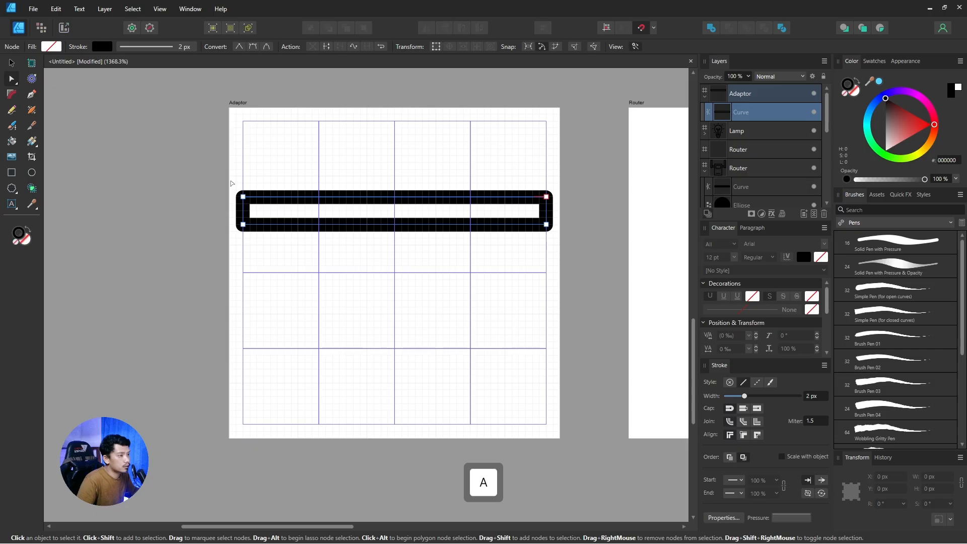
pyautogui.moveTo(229, 182); pyautogui.dragTo(262, 251)
pyautogui.click(11, 79)
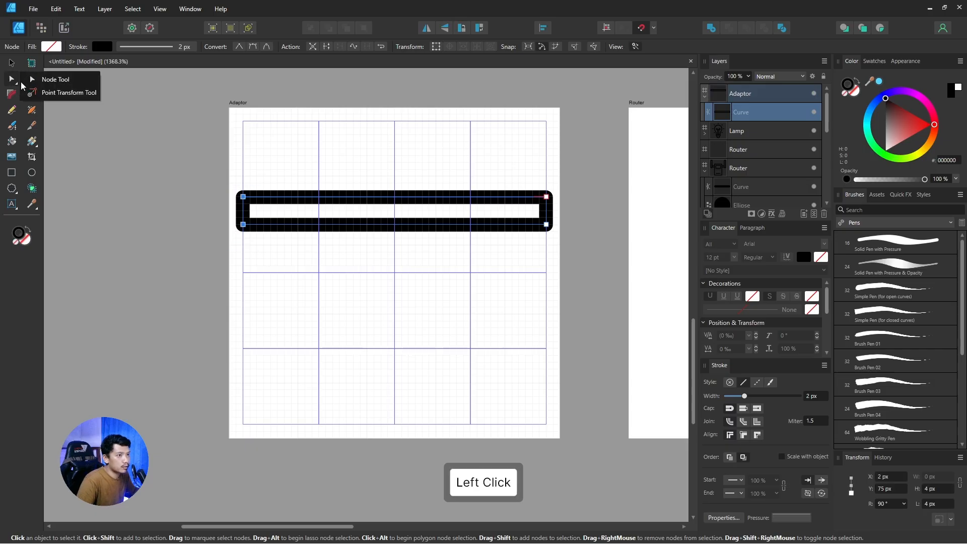
# Shorten the horizontal bar to 34 px by moving its left-end nodes 10 px inward, and centre it horizontally on the Adaptor artboard.
pyautogui.moveTo(232, 182); pyautogui.dragTo(280, 274)
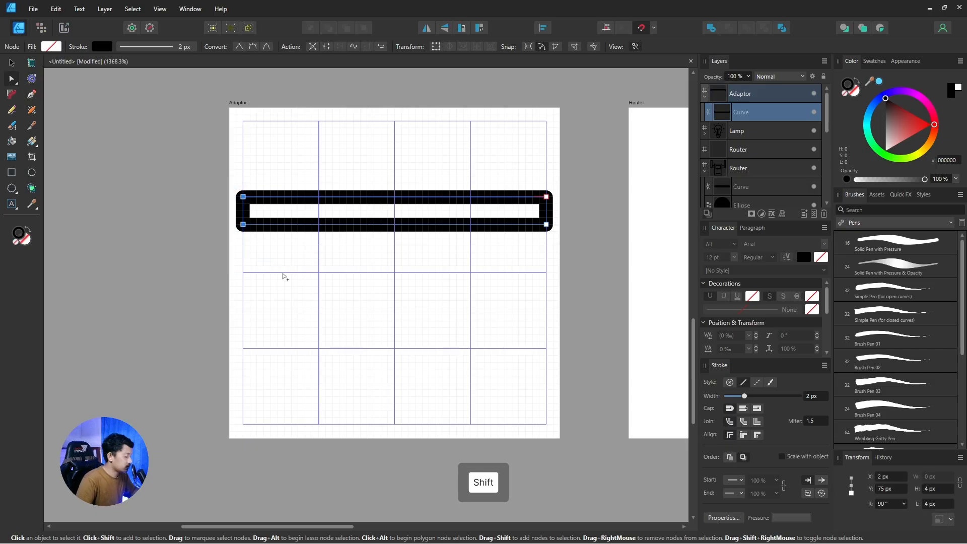
pyautogui.hotkey('shift', 'Right')
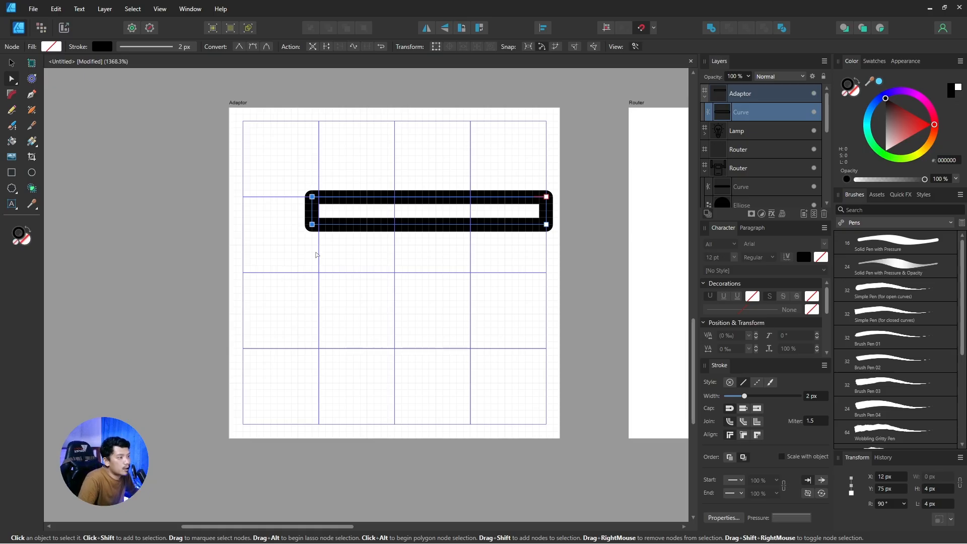
pyautogui.press('v')
pyautogui.click(378, 179)
pyautogui.click(395, 201)
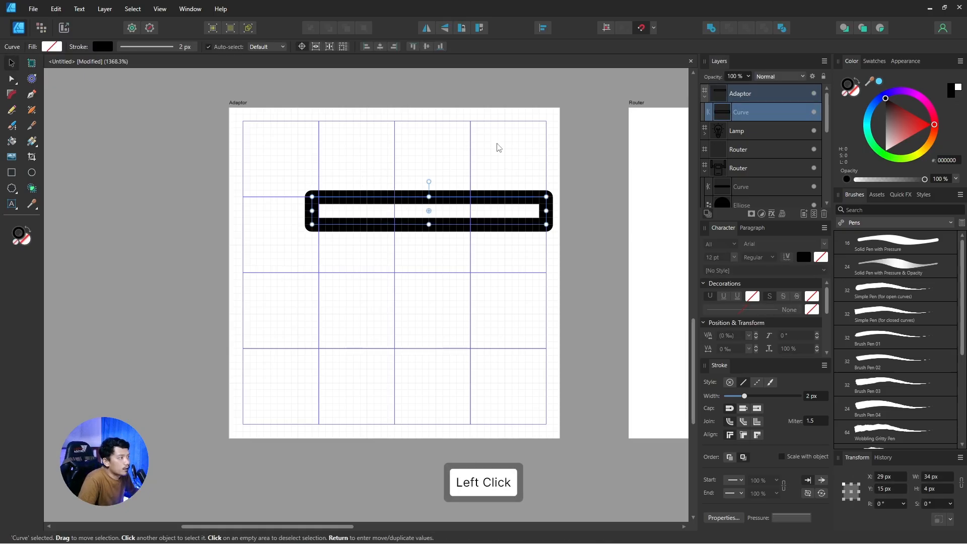
pyautogui.click(381, 47)
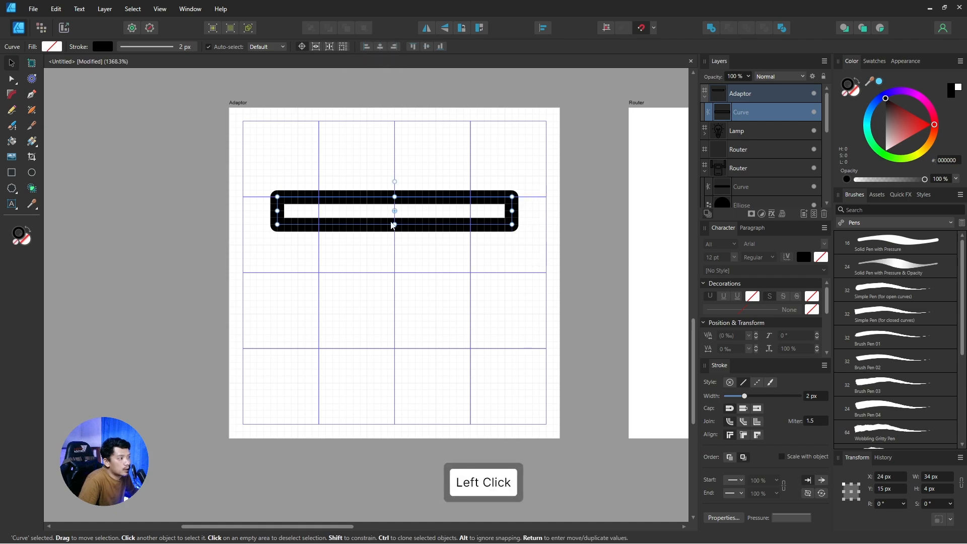
# Move the bar down 3 px so its centre sits at Y 18 px.
pyautogui.press('Down')
pyautogui.press('Down')
pyautogui.press('Down')
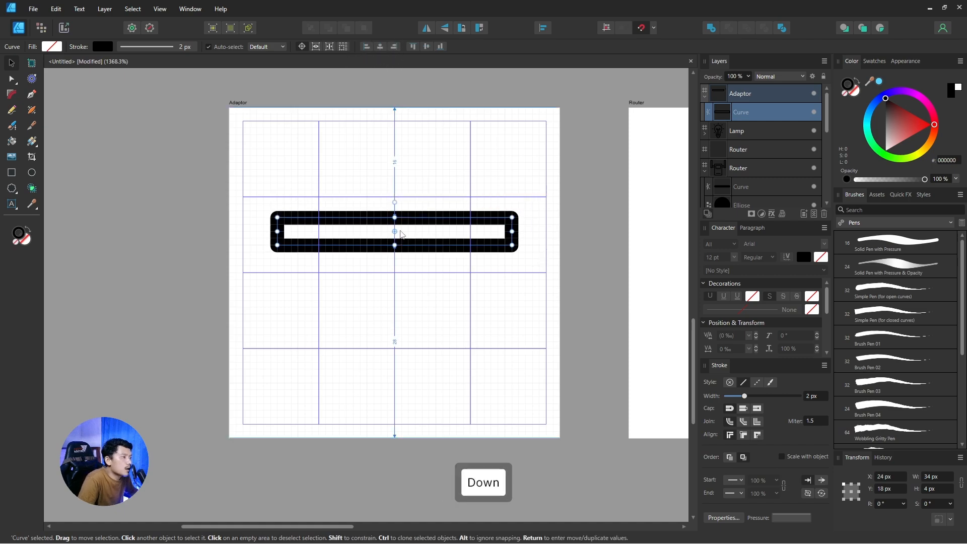
pyautogui.press('Down')
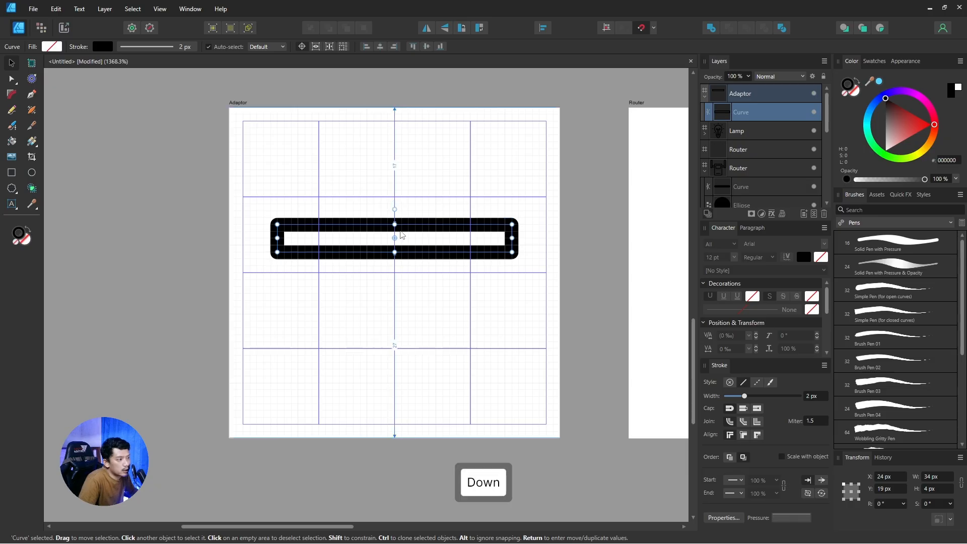
pyautogui.press('Up')
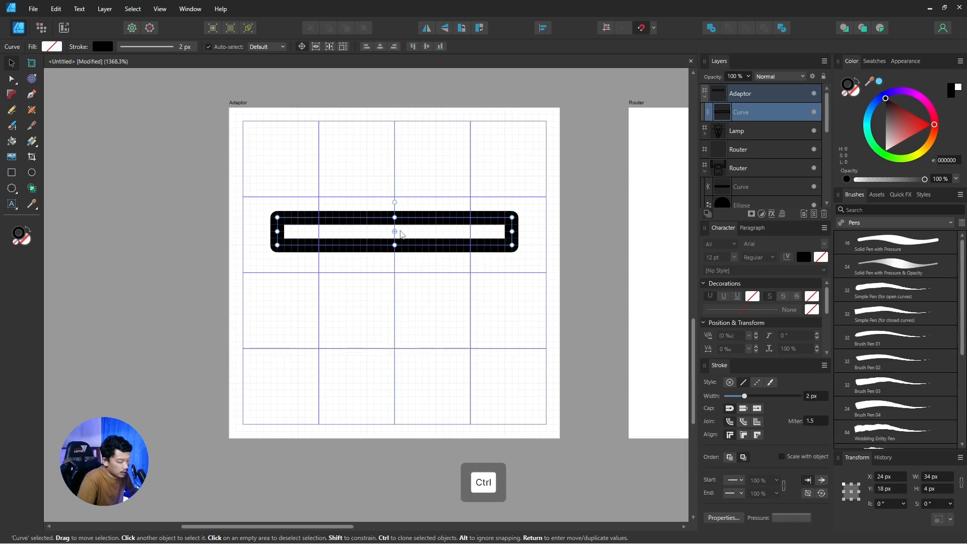
# Duplicate the bar and place the copy 4 px lower, at Y 22 px, sharing an edge with the original.
pyautogui.hotkey('ctrl', 'c')
pyautogui.hotkey('ctrl', 'v')
pyautogui.press('Down')
pyautogui.press('Down')
pyautogui.press('Down')
pyautogui.press('Down')
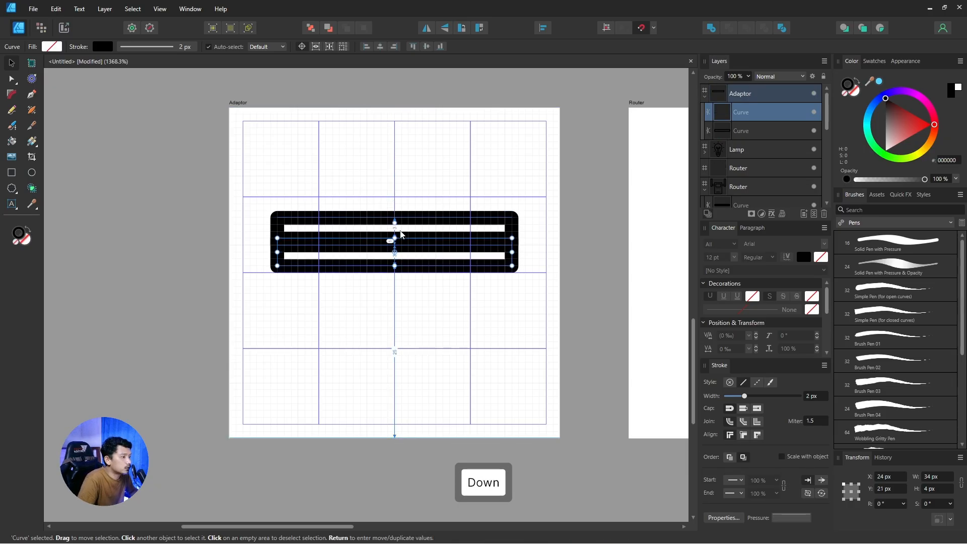
# Move the lower bar's left-end nodes 6 px inward, shortening it to 28 px wide.
pyautogui.press('a')
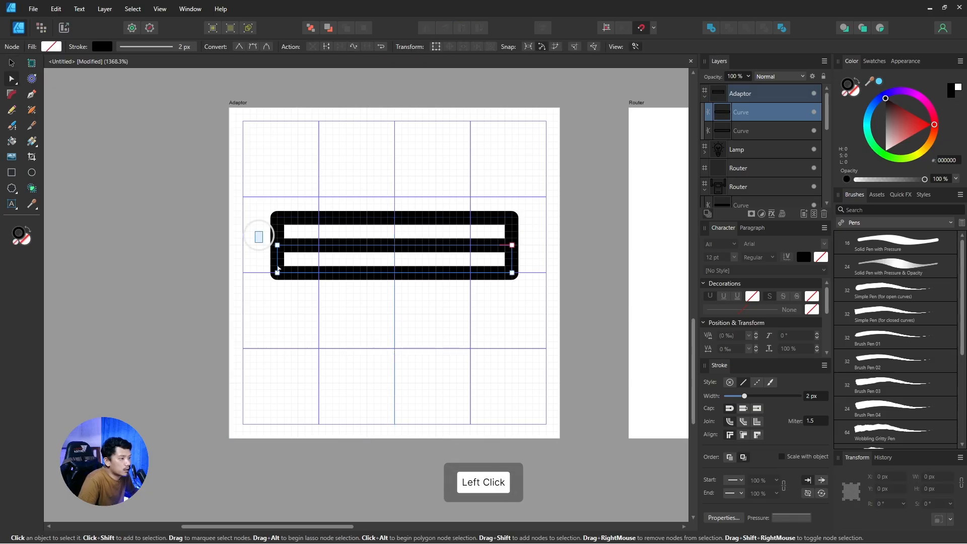
pyautogui.moveTo(255, 232); pyautogui.dragTo(315, 326)
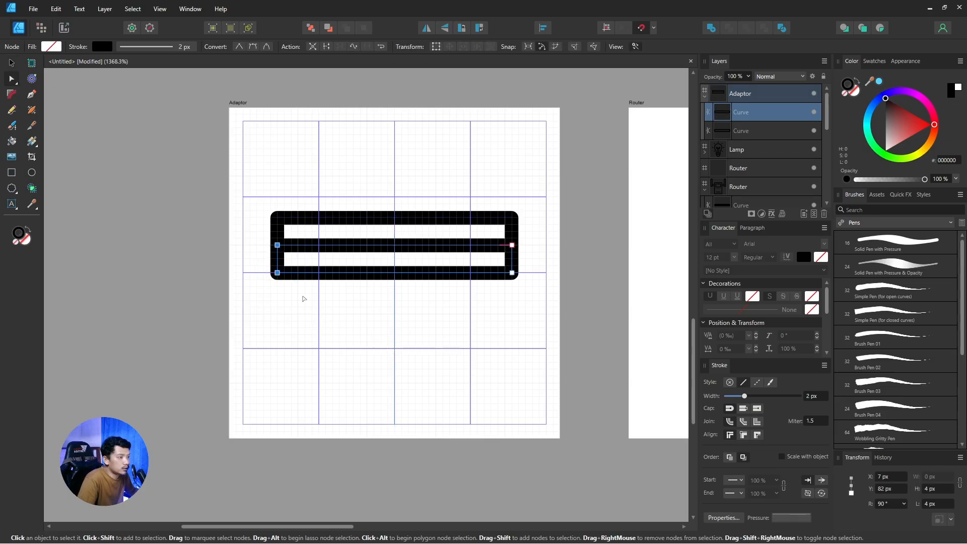
pyautogui.press('Right')
pyautogui.press('Right')
pyautogui.press('Right')
pyautogui.press('Right')
pyautogui.press('Right')
pyautogui.press('Right')
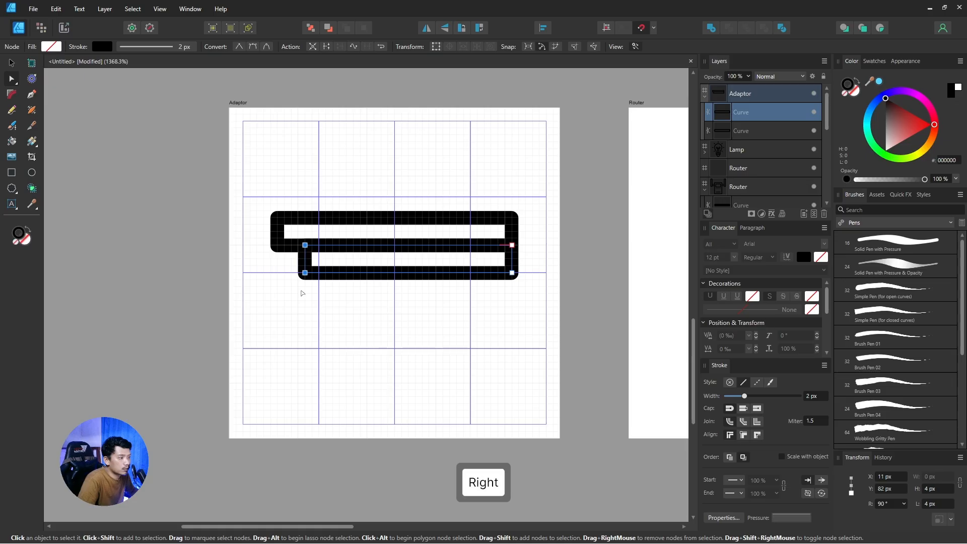
pyautogui.press('v')
pyautogui.click(352, 312)
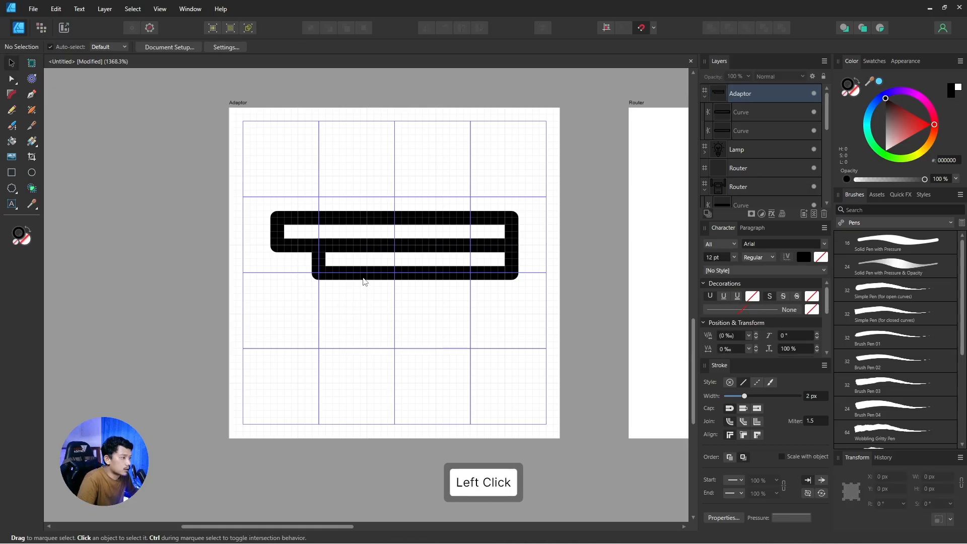
# Move the lower bar's right-end nodes 6 px inward, making it 22 px wide and centred beneath the upper bar.
pyautogui.click(365, 278)
pyautogui.press('a')
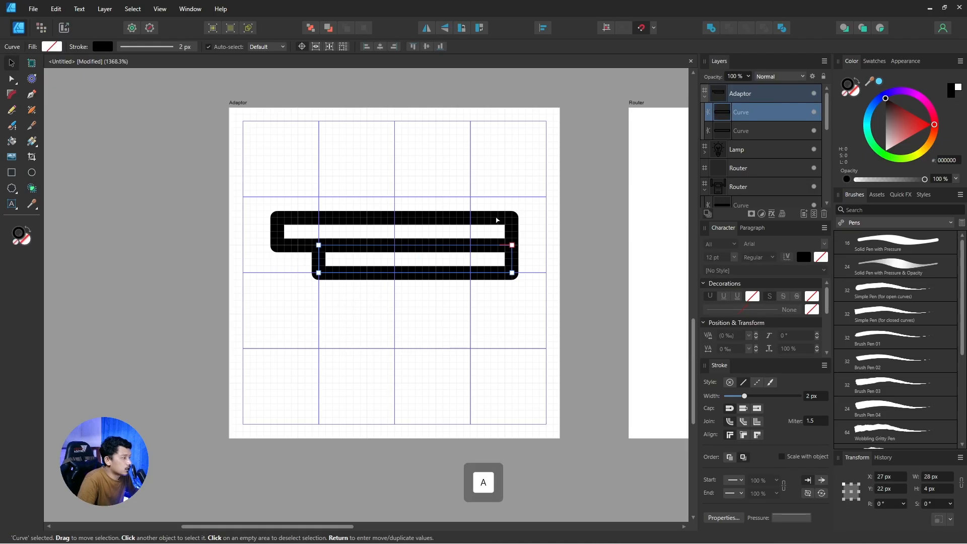
pyautogui.moveTo(490, 241); pyautogui.dragTo(567, 336)
pyautogui.press('Left')
pyautogui.press('Left')
pyautogui.press('Left')
pyautogui.press('Left')
pyautogui.press('Left')
pyautogui.press('Left')
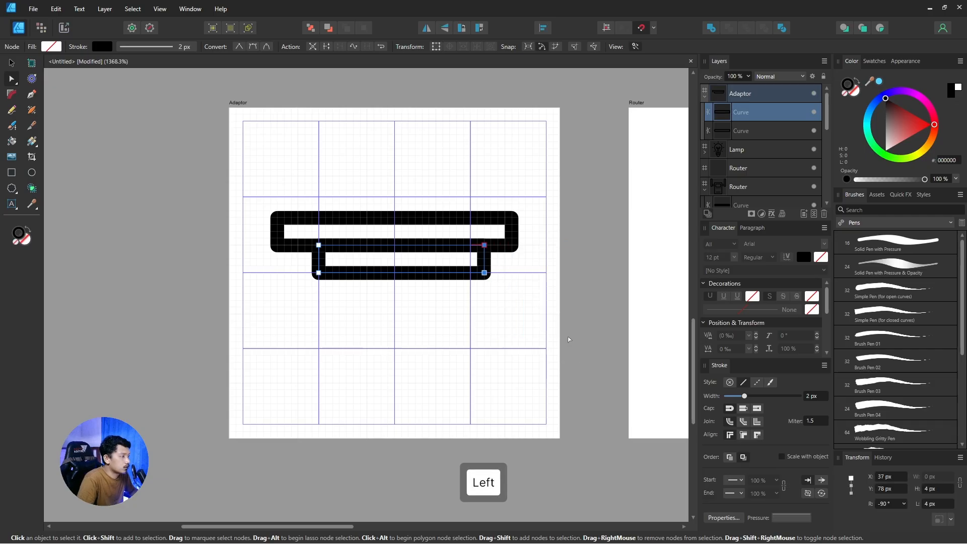
# Extend the lower bar's bottom edge down 10 px to form a plug body 14 px high.
pyautogui.moveTo(492, 303); pyautogui.dragTo(303, 263)
pyautogui.click(503, 291)
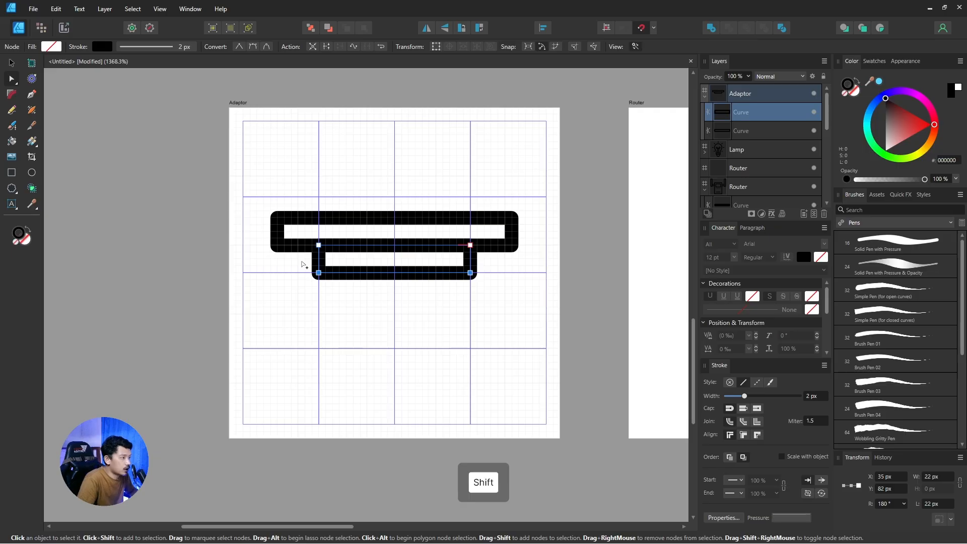
pyautogui.hotkey('shift', 'Down')
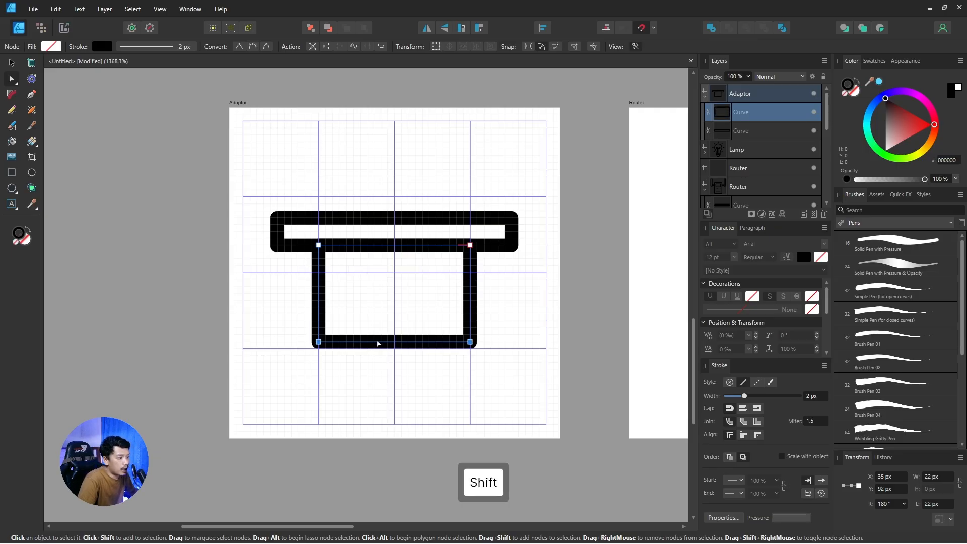
pyautogui.click(420, 383)
pyautogui.press('v')
# Duplicate the plug body and place the copy directly beneath it at Y 41 px, sharing its bottom edge.
pyautogui.click(422, 346)
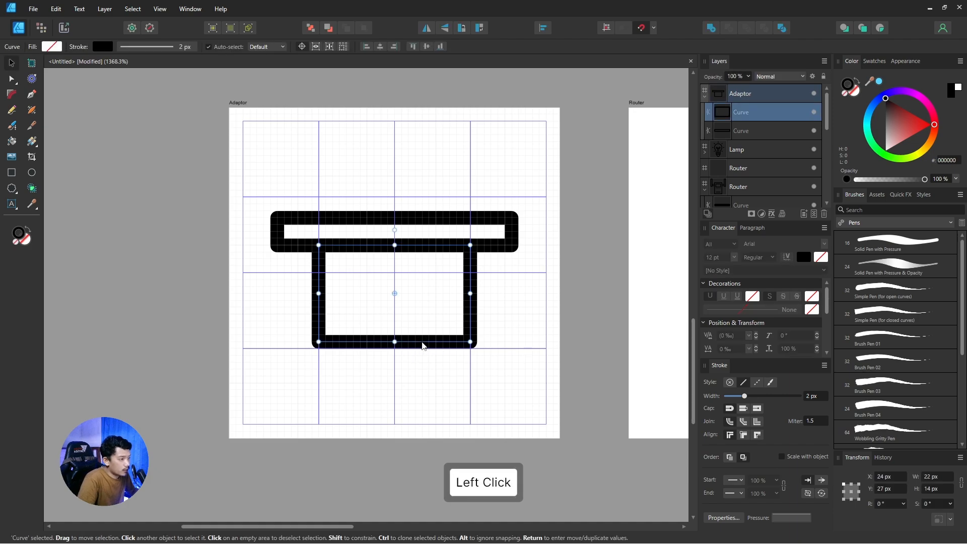
pyautogui.press('ctrl')
pyautogui.hotkey('ctrl', 'd')
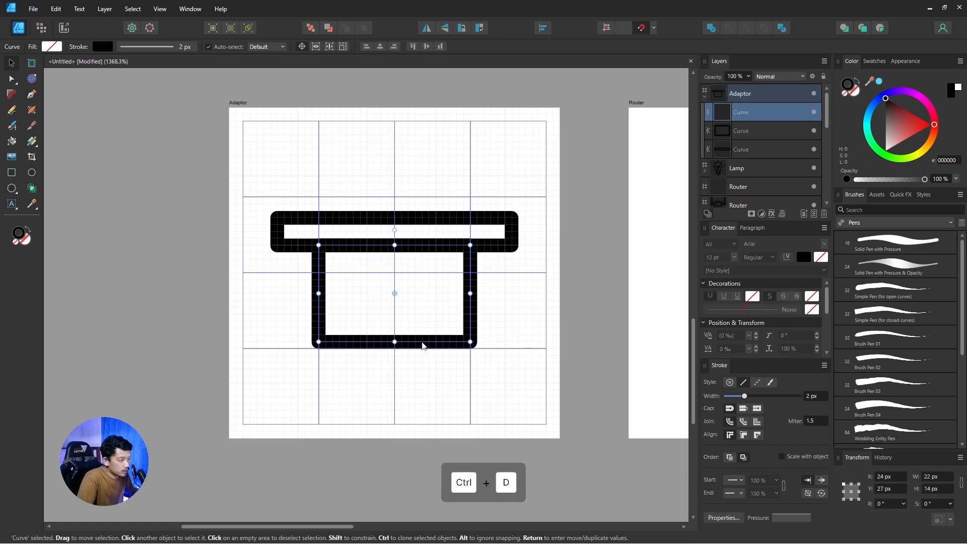
pyautogui.press('shift')
pyautogui.hotkey('shift', 'Down')
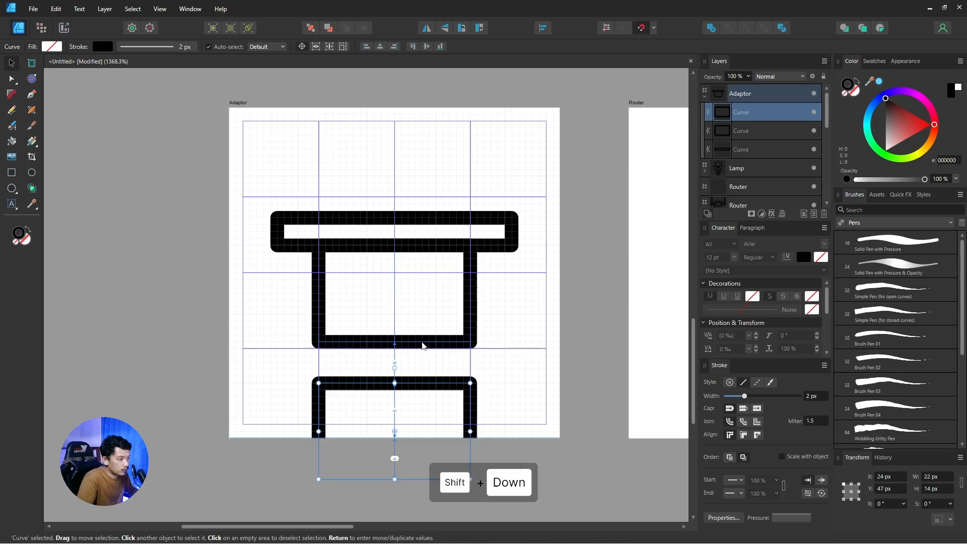
pyautogui.press('Up')
pyautogui.press('Up')
pyautogui.press('Up')
pyautogui.press('Up')
pyautogui.press('Up')
pyautogui.press('Up')
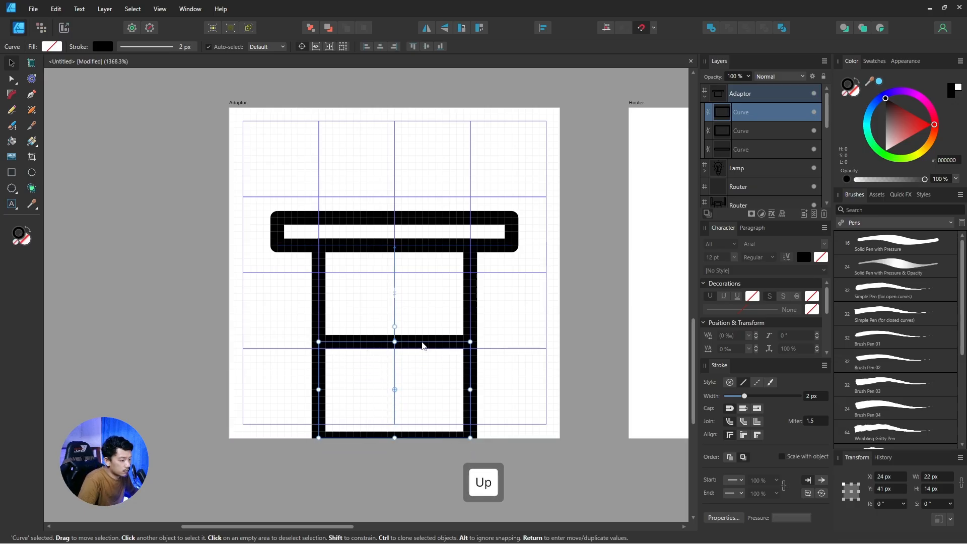
# Move the lower copy's left-side nodes 10 px inward to narrow it to 12 px.
pyautogui.press('a')
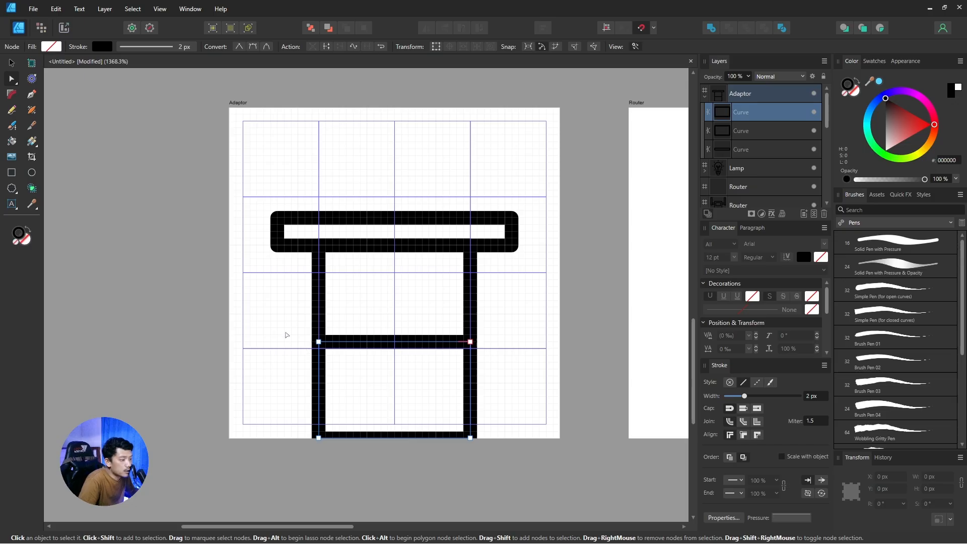
pyautogui.moveTo(286, 328); pyautogui.dragTo(350, 457)
pyautogui.hotkey('shift', 'Right')
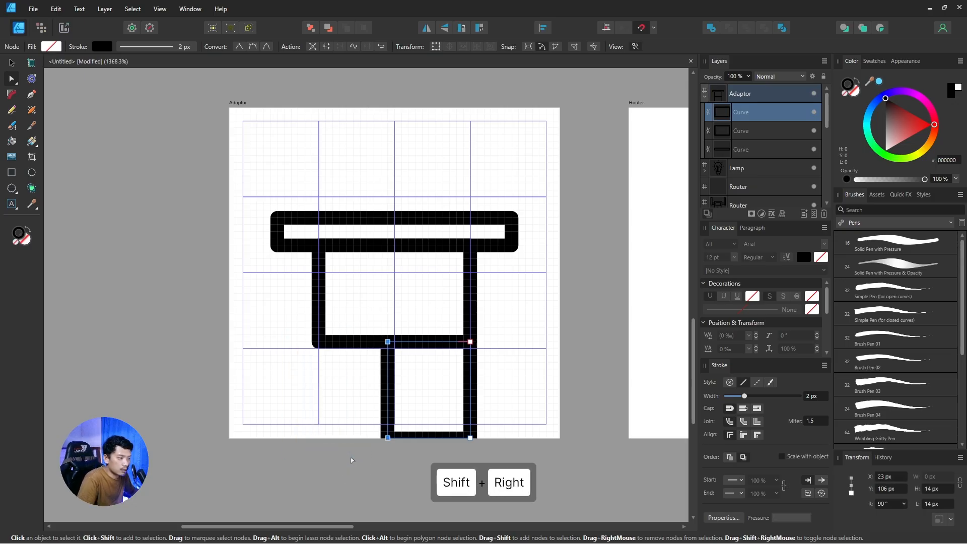
pyautogui.press('v')
pyautogui.click(496, 368)
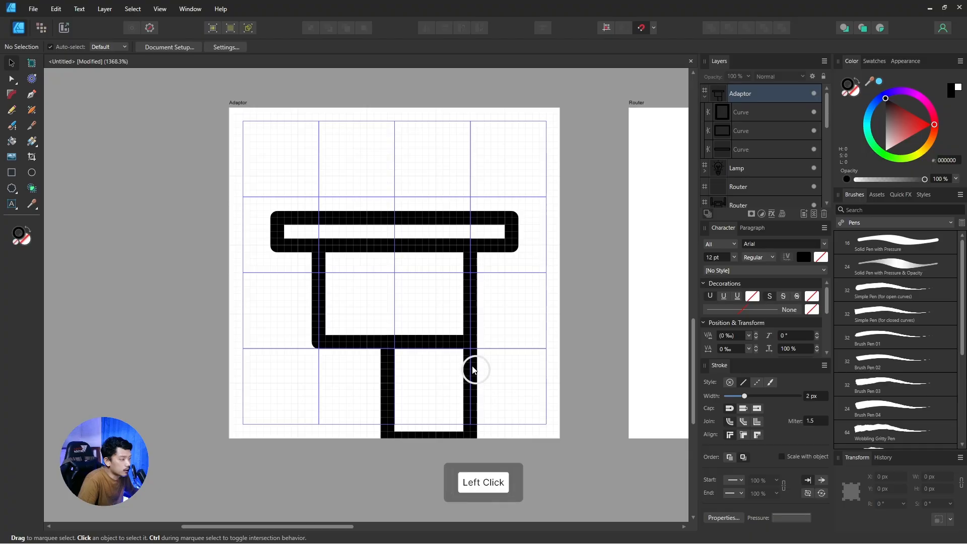
# Shift the 12 px wide rectangle 5 px left to centre it beneath the plug body at X 24 px.
pyautogui.click(474, 369)
pyautogui.press('Left')
pyautogui.press('Left')
pyautogui.press('Left')
pyautogui.press('Left')
pyautogui.press('Left')
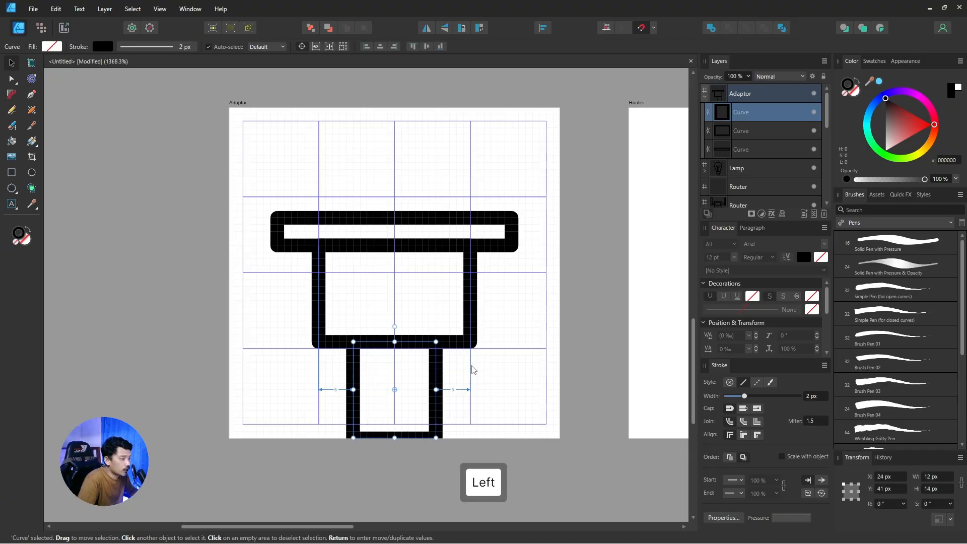
# Raise the lower rectangle's bottom edge 2 px to the margin guide, making it 12 px high.
pyautogui.press('a')
pyautogui.moveTo(324, 423); pyautogui.dragTo(454, 452)
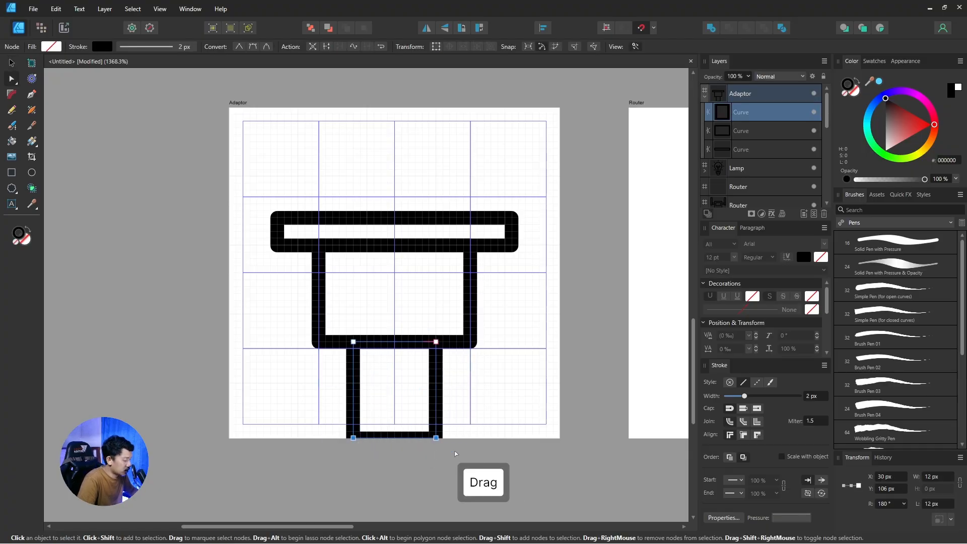
pyautogui.press('Up')
pyautogui.press('Up')
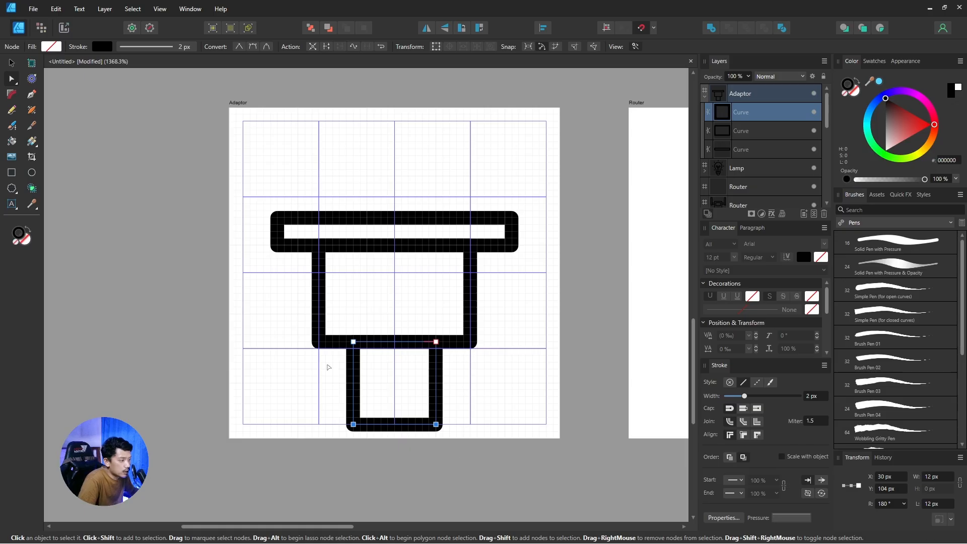
# Move the lower rectangle's left-side nodes 8 px inward to form a narrow prong 4 px wide.
pyautogui.moveTo(331, 322); pyautogui.dragTo(379, 449)
pyautogui.press('Right')
pyautogui.press('Right')
pyautogui.press('Right')
pyautogui.press('Right')
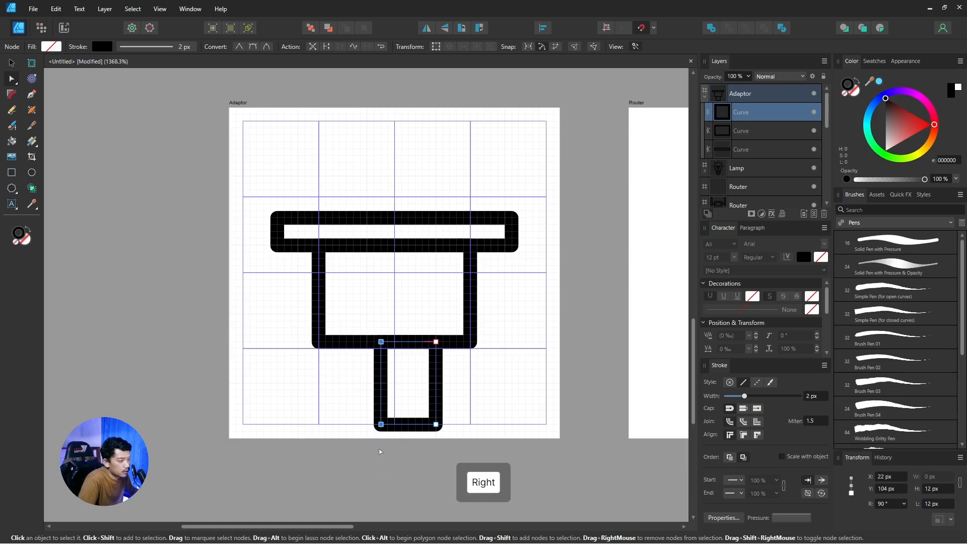
pyautogui.press('Right')
pyautogui.press('Right')
pyautogui.press('Right')
pyautogui.press('Right')
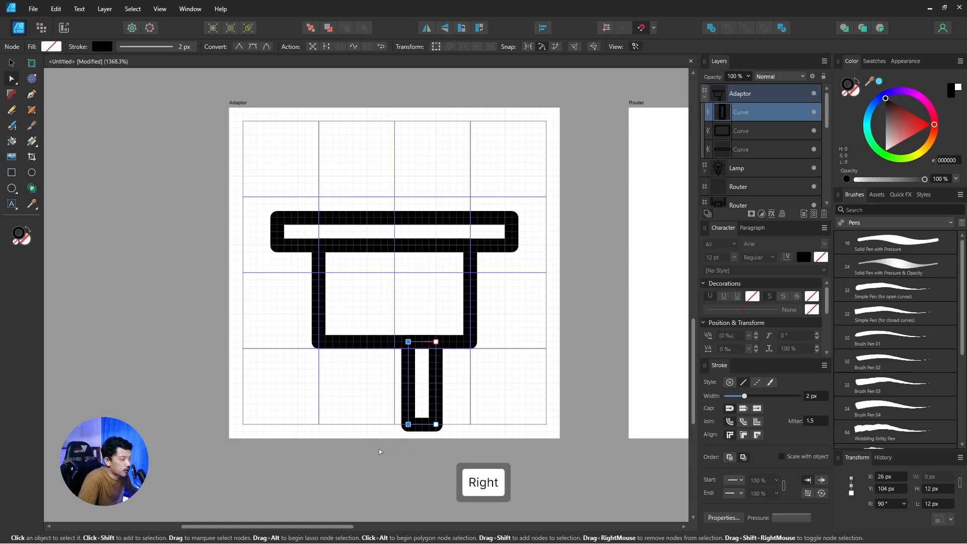
pyautogui.press('Left')
pyautogui.press('Left')
pyautogui.press('Right')
pyautogui.press('Right')
pyautogui.press('v')
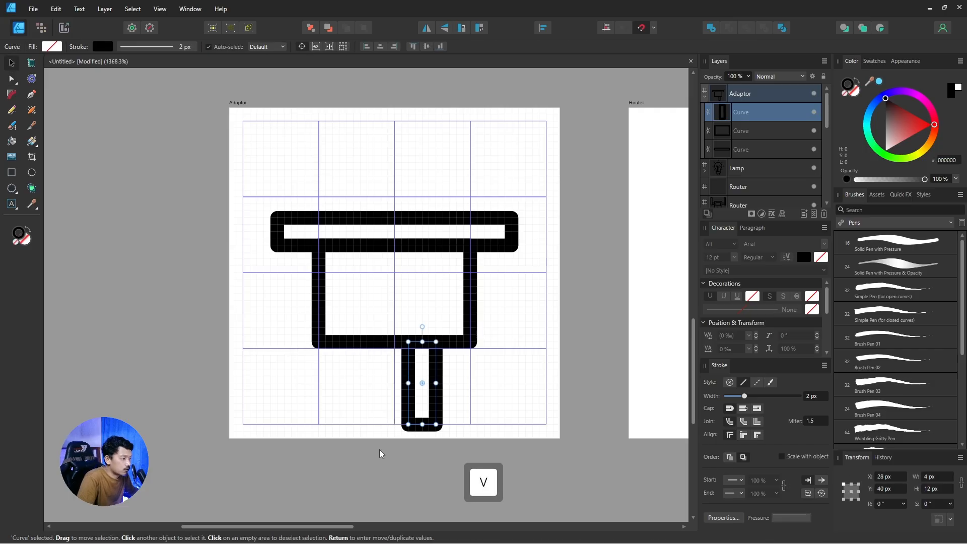
pyautogui.click(464, 361)
# Shift the prong 4 px left to centre it beneath the plug body at X 24 px.
pyautogui.click(436, 367)
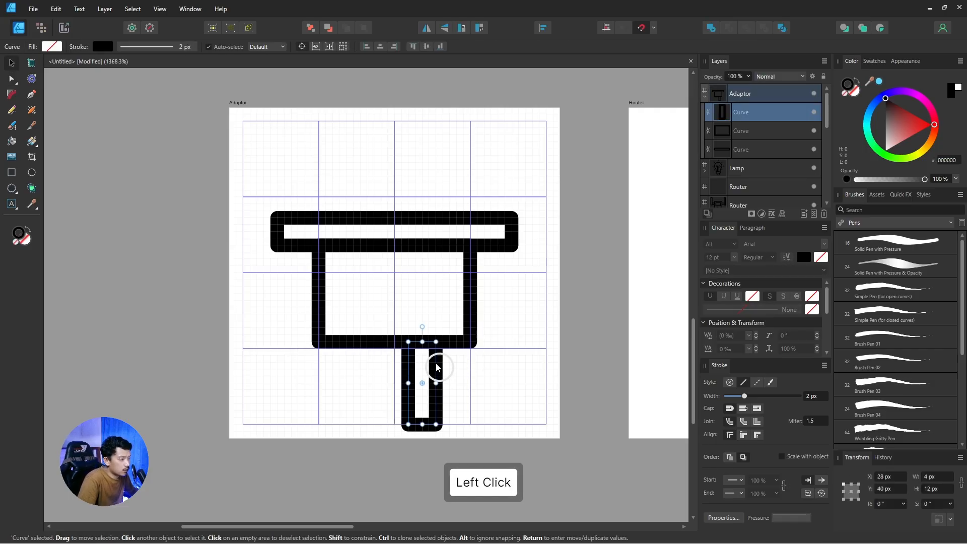
pyautogui.press('Left')
pyautogui.press('Left')
pyautogui.press('Left')
pyautogui.press('Left')
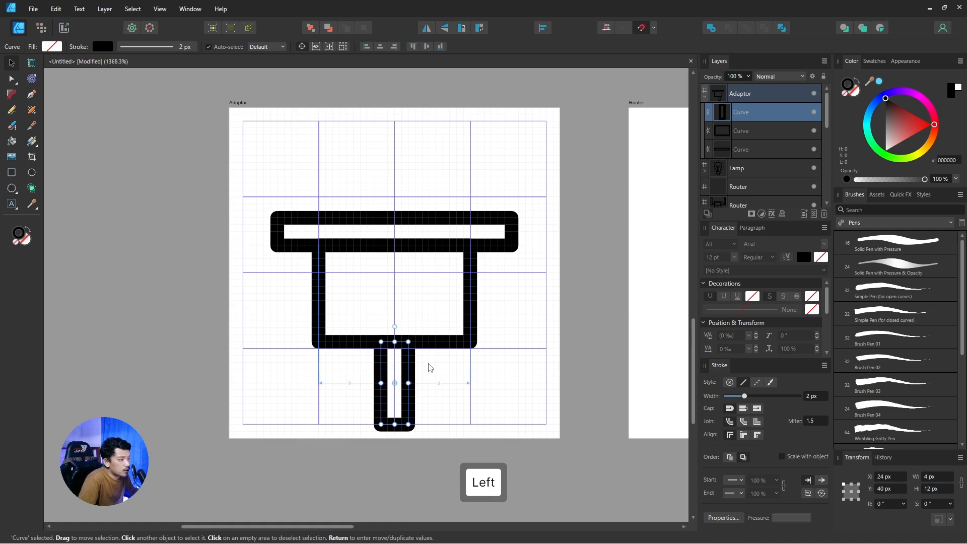
pyautogui.click(430, 367)
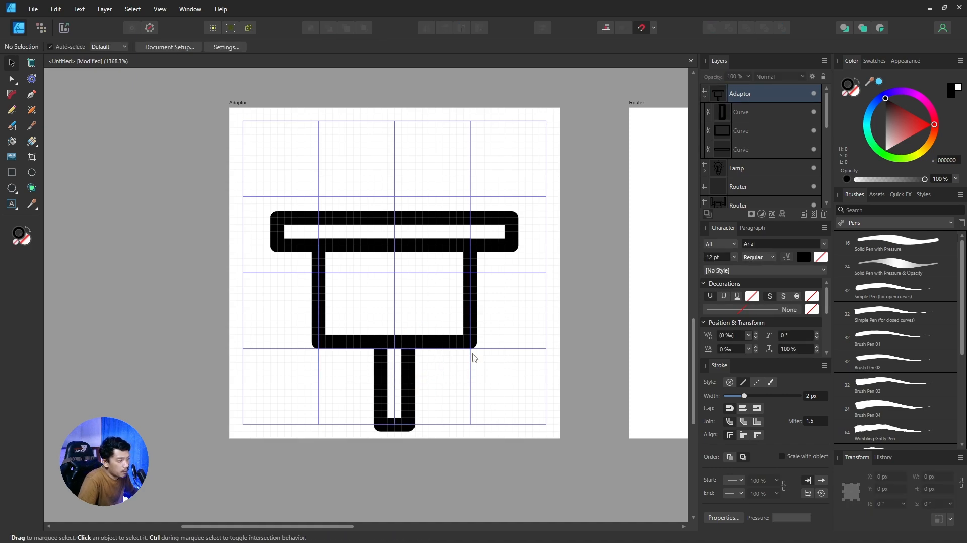
# Extend the plug body's bottom edge down 2 px by moving its two bottom nodes.
pyautogui.click(435, 351)
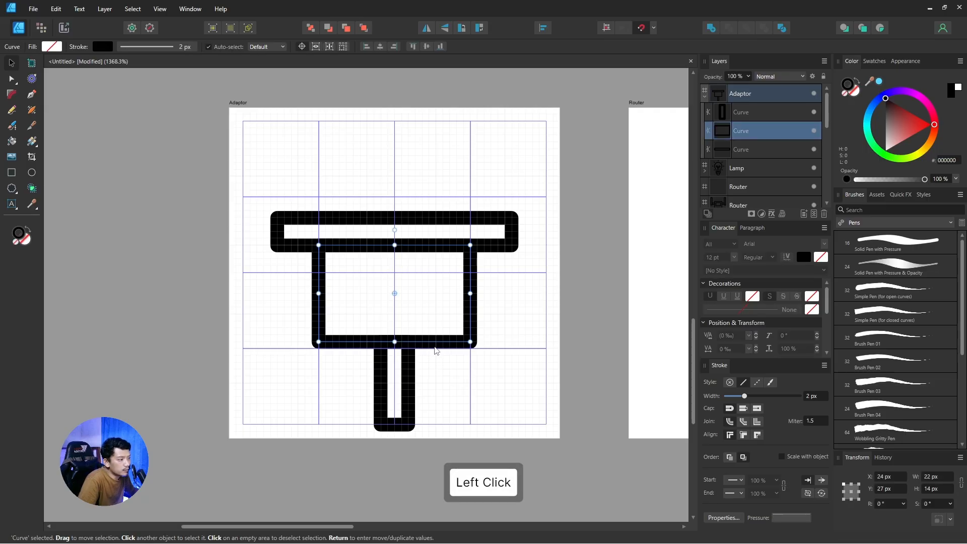
pyautogui.press('a')
pyautogui.moveTo(292, 320); pyautogui.dragTo(524, 365)
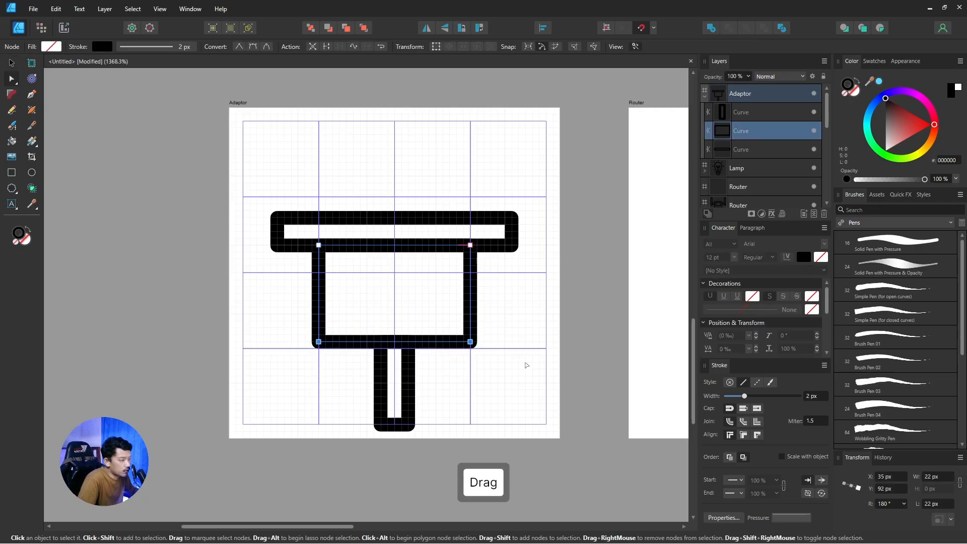
pyautogui.press('Down')
pyautogui.press('Down')
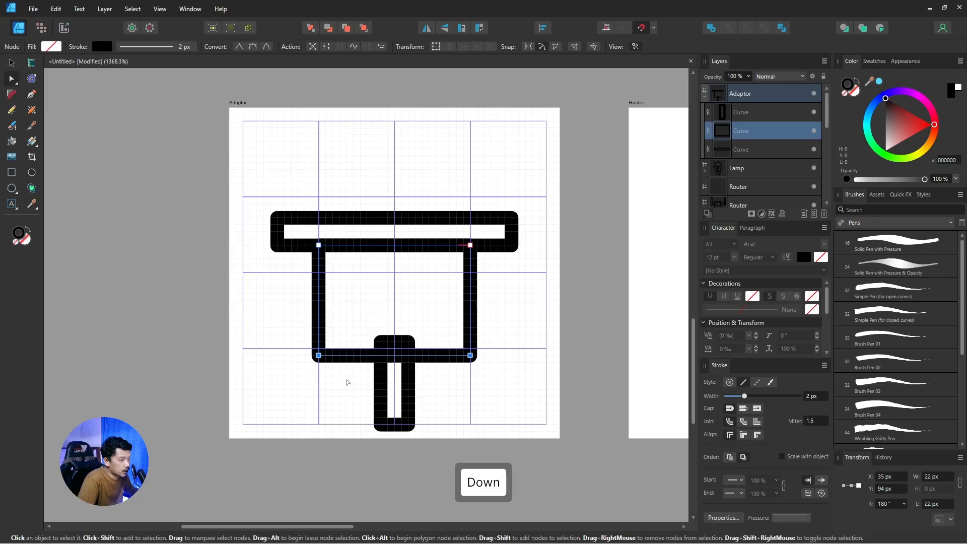
# Lower the bottom prong's top edge 2 px to the plug body's bottom edge by moving its two top nodes.
pyautogui.click(411, 385)
pyautogui.moveTo(371, 327); pyautogui.dragTo(448, 367)
pyautogui.press('Down')
pyautogui.press('Down')
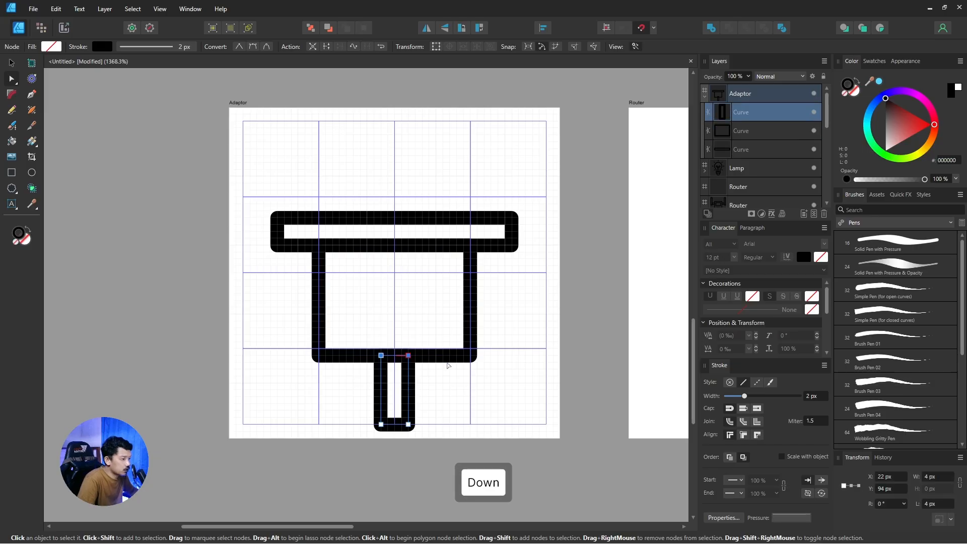
pyautogui.click(446, 367)
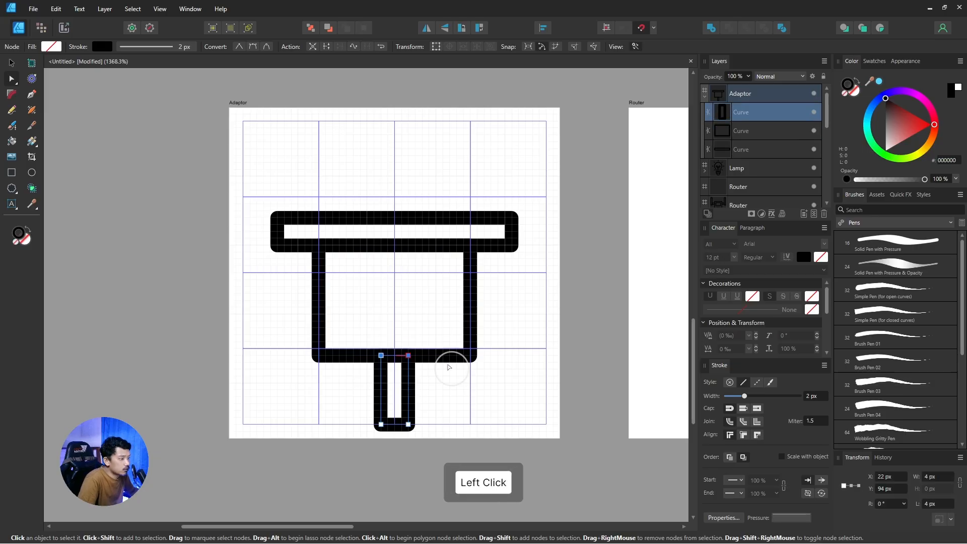
# Narrow the top bar to 28 px by moving its left and right edge nodes 3 px inward on each side.
pyautogui.click(291, 248)
pyautogui.moveTo(256, 191); pyautogui.dragTo(286, 268)
pyautogui.press('Right')
pyautogui.press('Right')
pyautogui.press('Right')
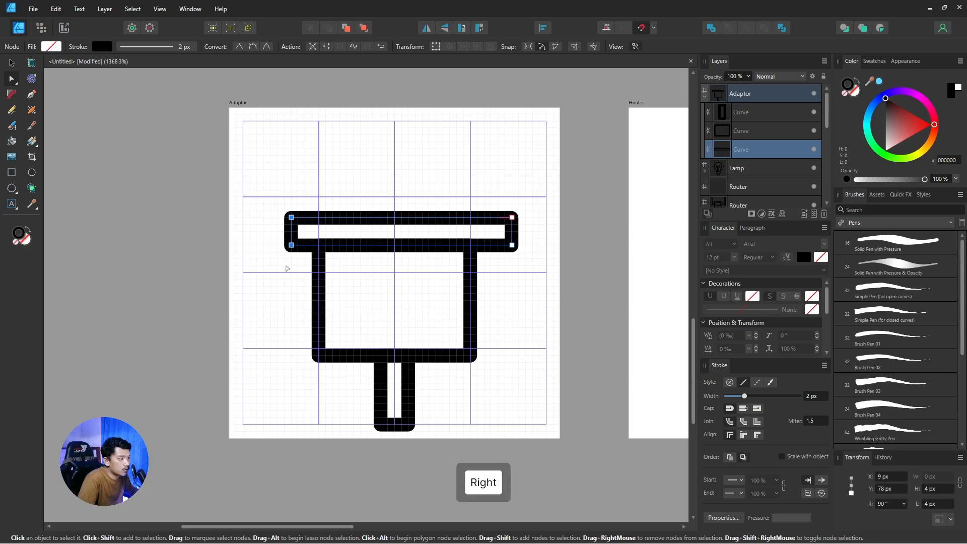
pyautogui.moveTo(476, 172); pyautogui.dragTo(554, 303)
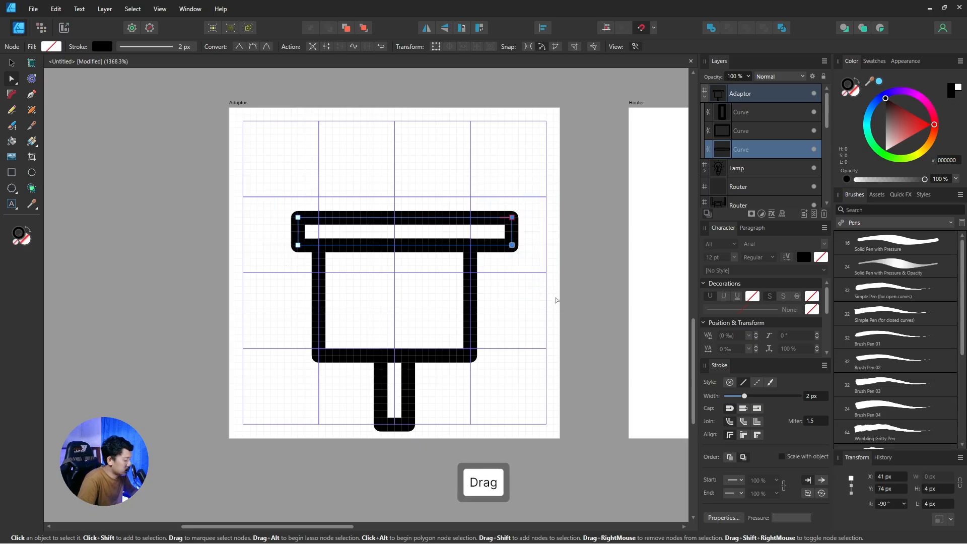
pyautogui.press('Left')
pyautogui.press('Left')
pyautogui.press('Left')
pyautogui.press('v')
pyautogui.click(502, 306)
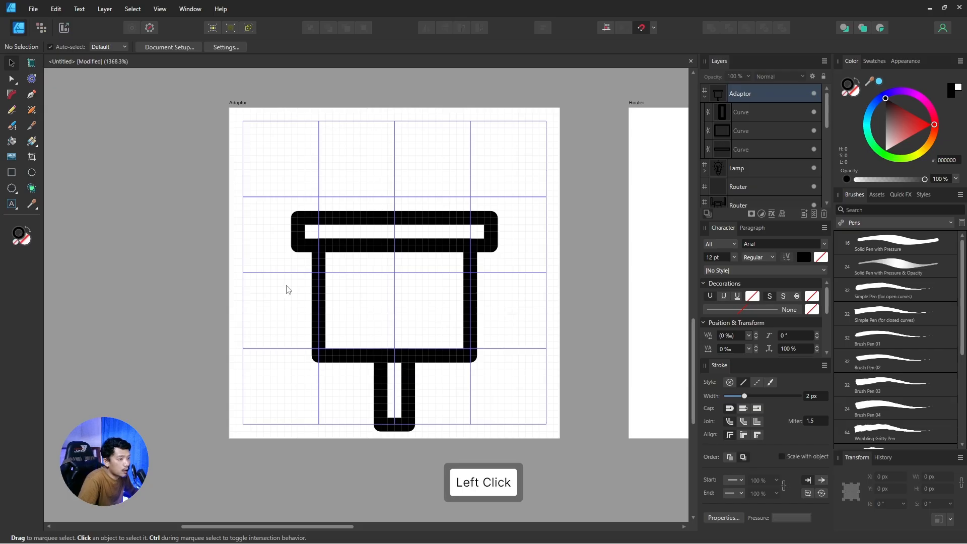
# Draw an 8 px circle centred on the plug body's bottom-right corner and convert it to curves.
pyautogui.click(31, 172)
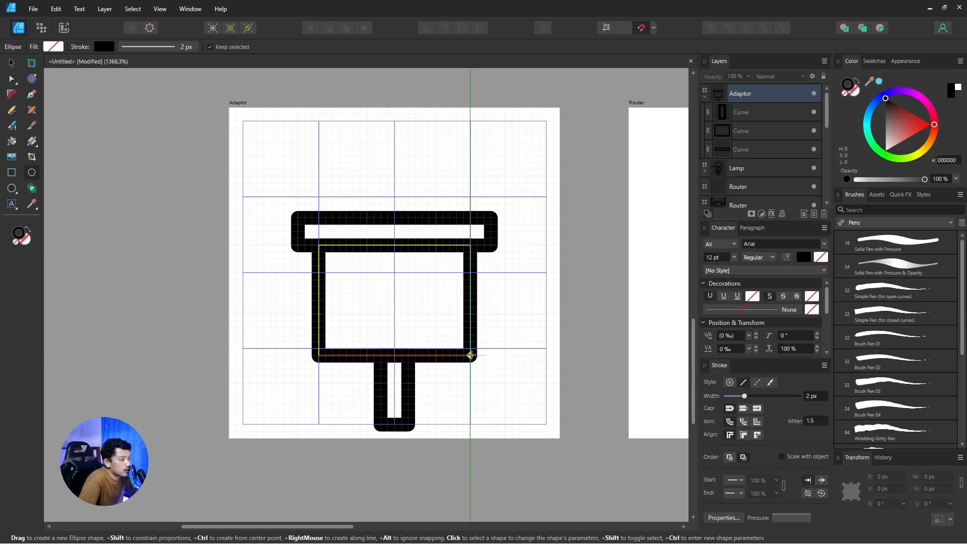
pyautogui.moveTo(470, 355); pyautogui.dragTo(495, 385)
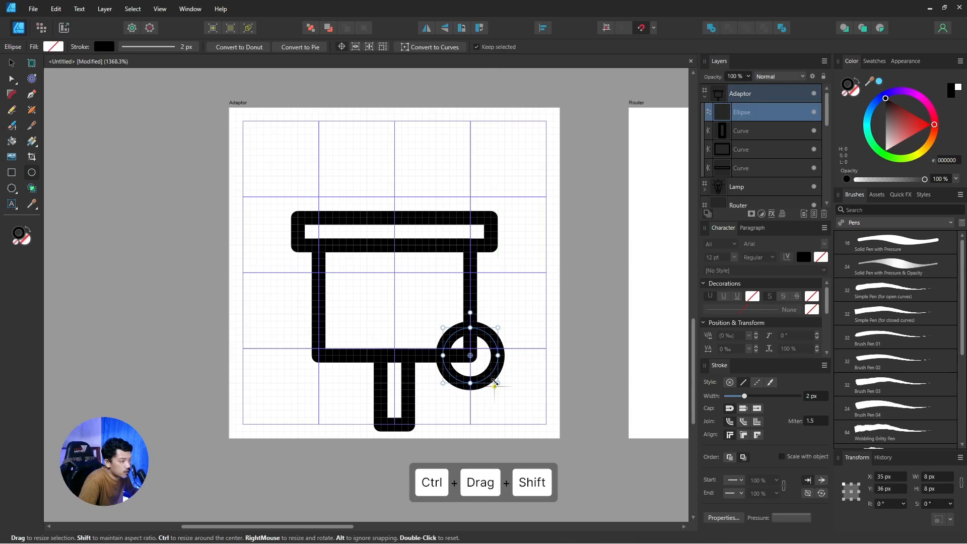
pyautogui.hotkey('shift', 'a')
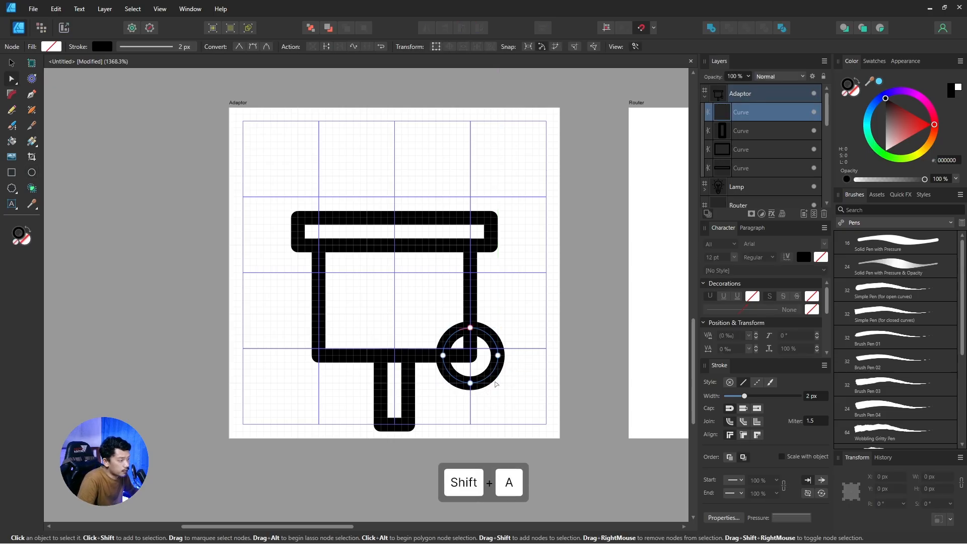
pyautogui.press('v')
pyautogui.click(513, 365)
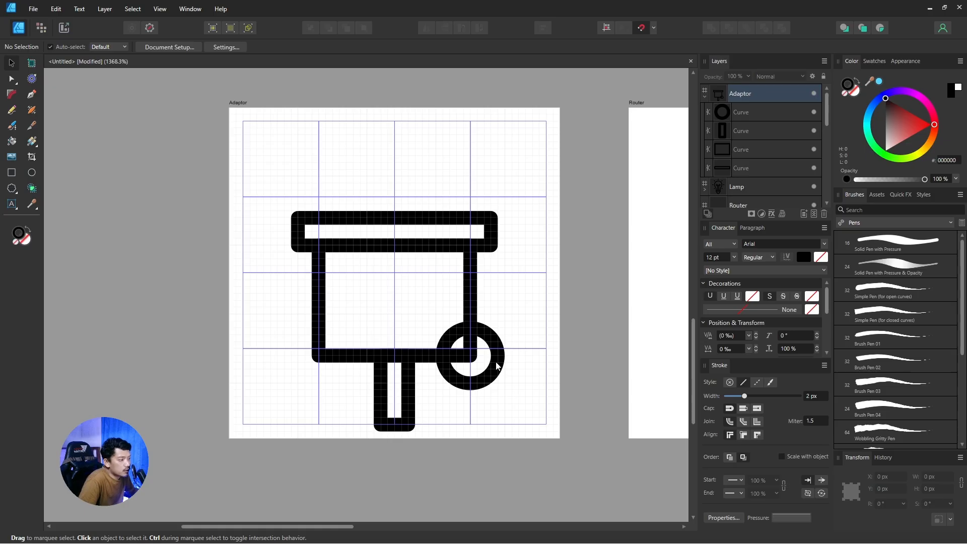
# Duplicate the circle and move the copy 22 px left onto the plug body's bottom-left corner at X 13 px.
pyautogui.click(492, 373)
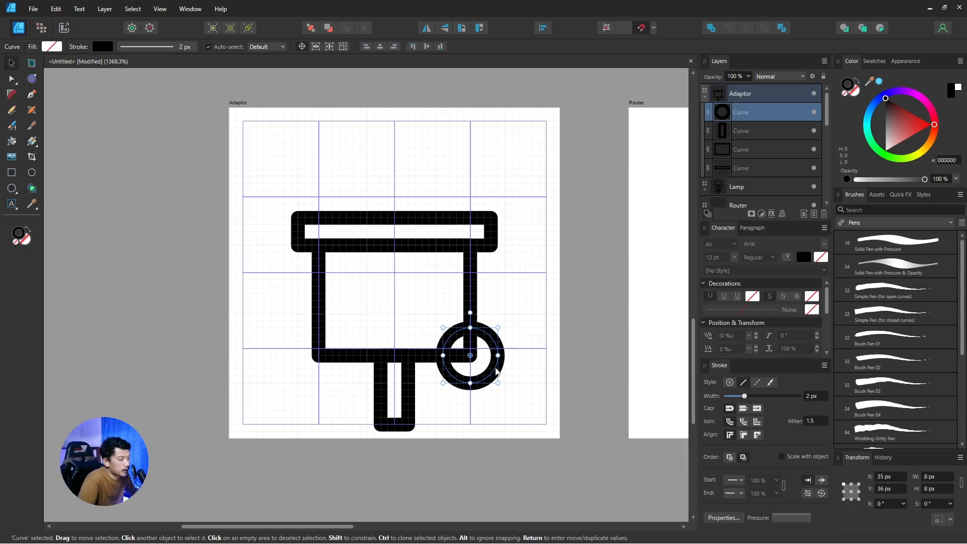
pyautogui.click(496, 372)
pyautogui.keyDown('ctrl'); pyautogui.click(495, 373); pyautogui.keyUp('ctrl')
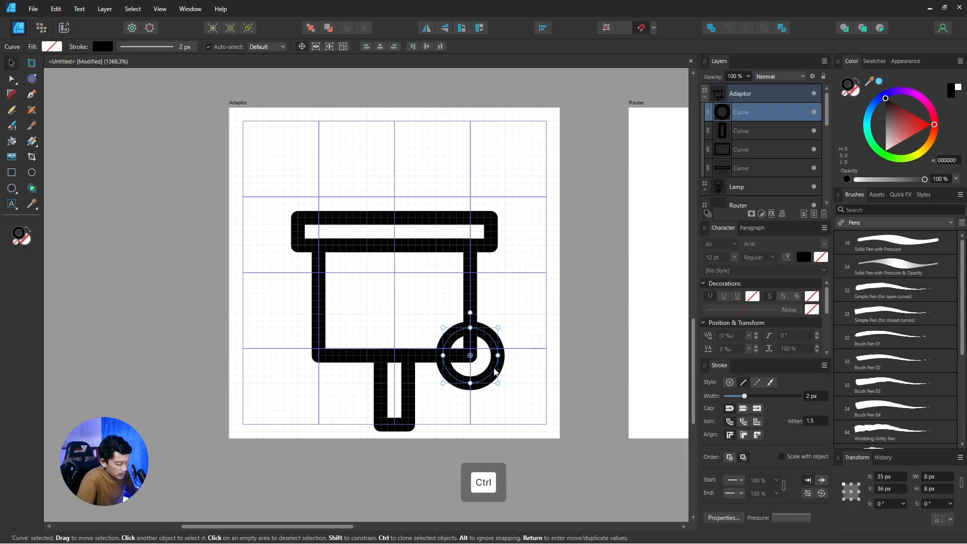
pyautogui.hotkey('ctrl', 'd')
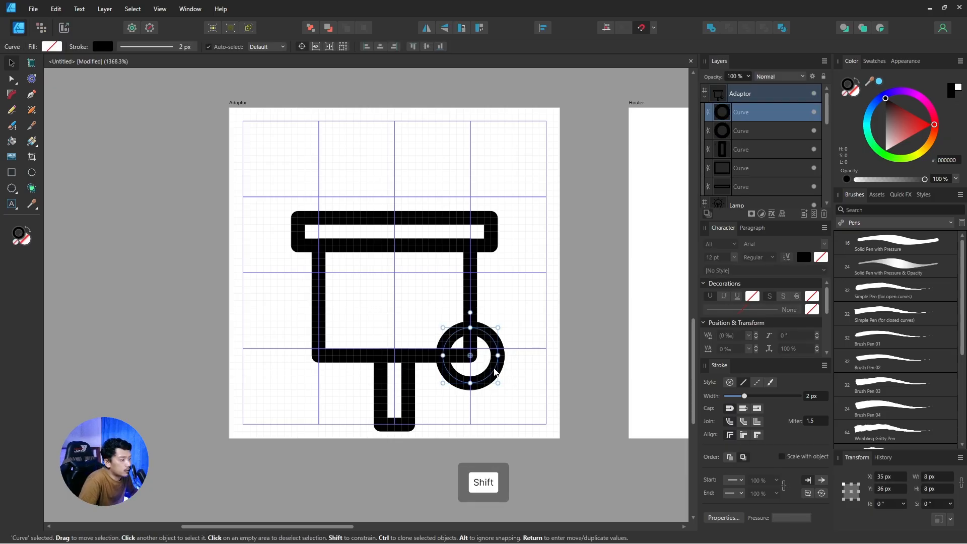
pyautogui.hotkey('shift', 'Left')
pyautogui.hotkey('shift', 'Left')
pyautogui.press('Left')
pyautogui.press('Left')
pyautogui.press('Left')
pyautogui.press('Right')
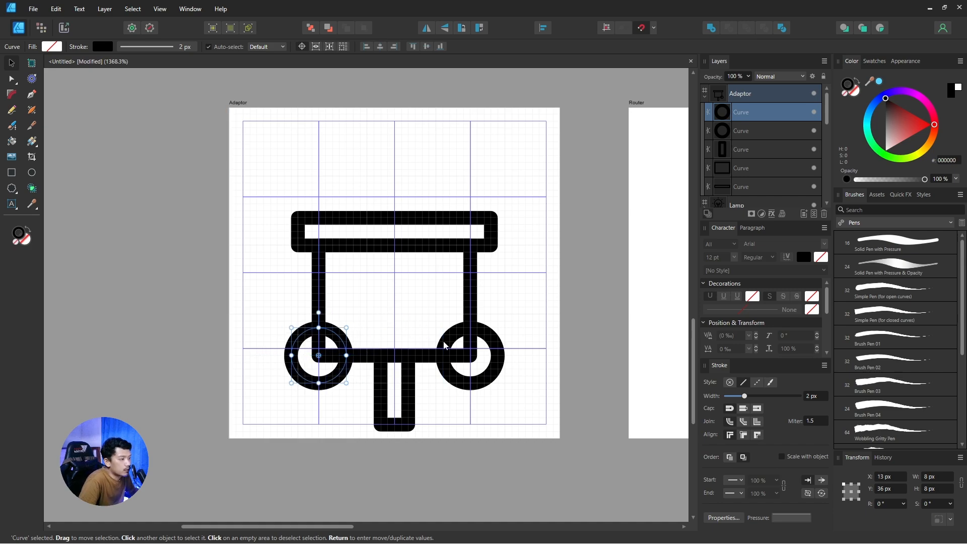
# Cut both circles out of the plug body with the Shape Builder to form concave bottom corners.
pyautogui.keyDown('shift'); pyautogui.click(458, 379); pyautogui.keyUp('shift')
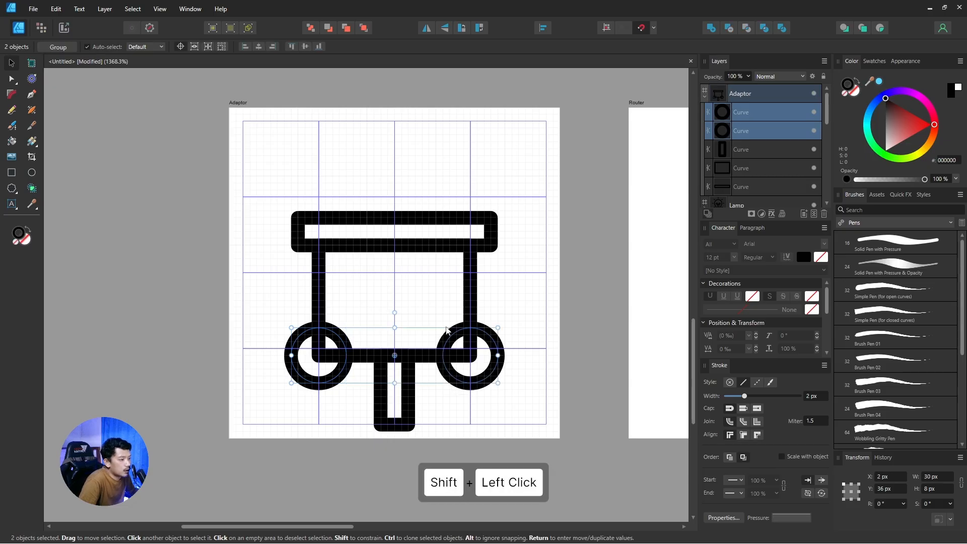
pyautogui.keyDown('shift'); pyautogui.click(471, 289); pyautogui.keyUp('shift')
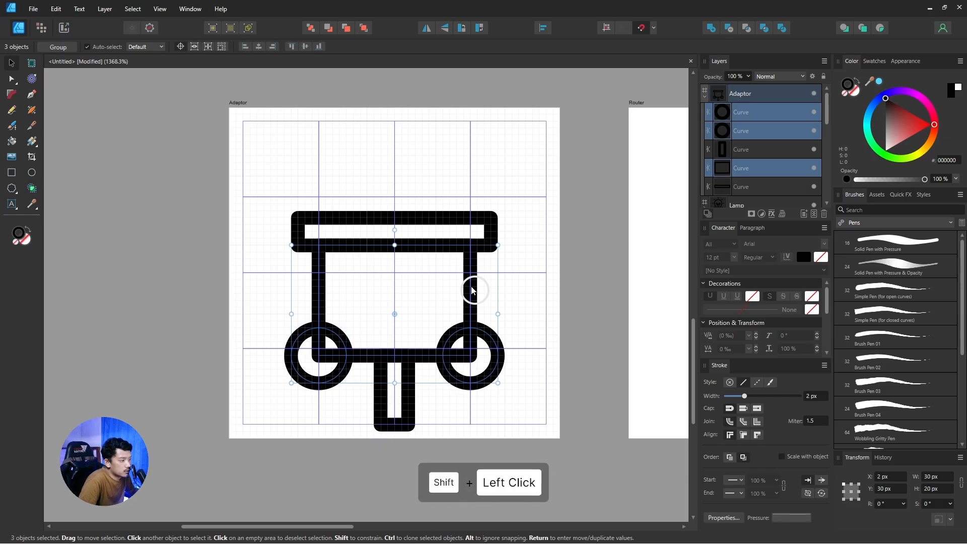
pyautogui.click(32, 189)
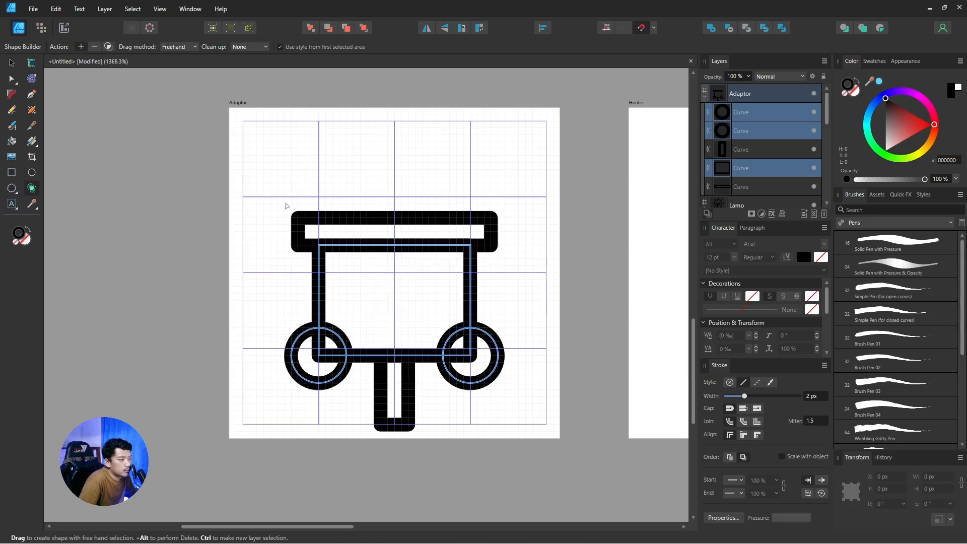
pyautogui.click(95, 47)
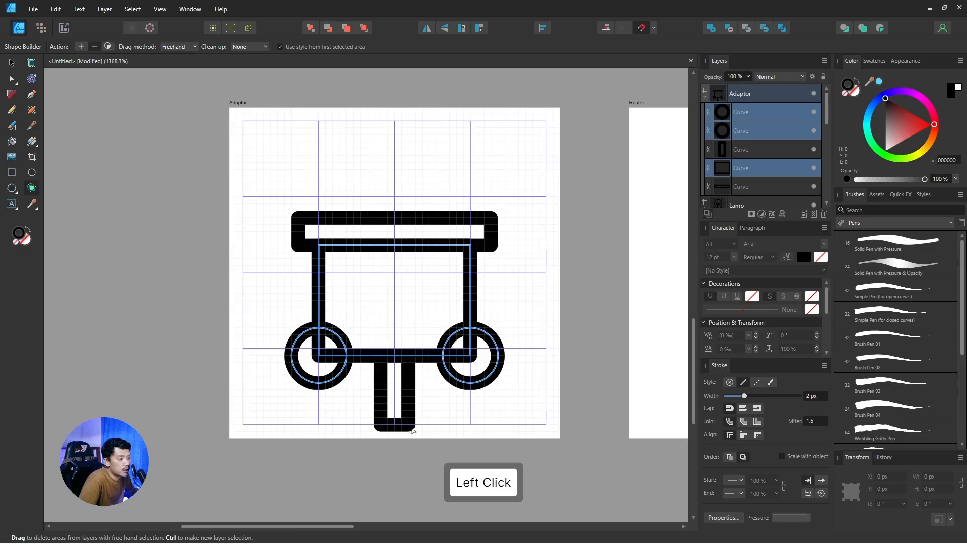
pyautogui.moveTo(271, 386); pyautogui.dragTo(327, 350)
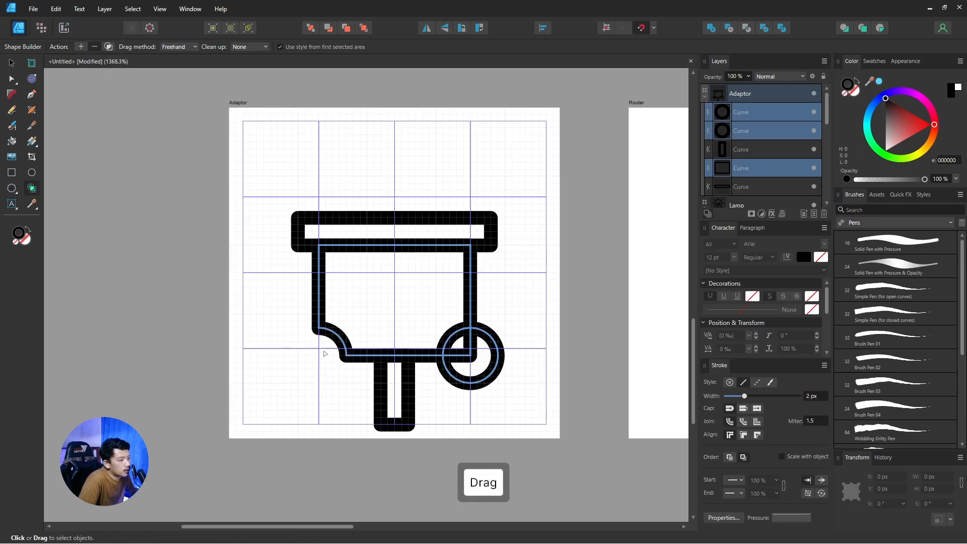
pyautogui.moveTo(528, 373)
pyautogui.mouseDown()
pyautogui.moveTo(461, 348)
pyautogui.moveTo(492, 346)
pyautogui.mouseUp()
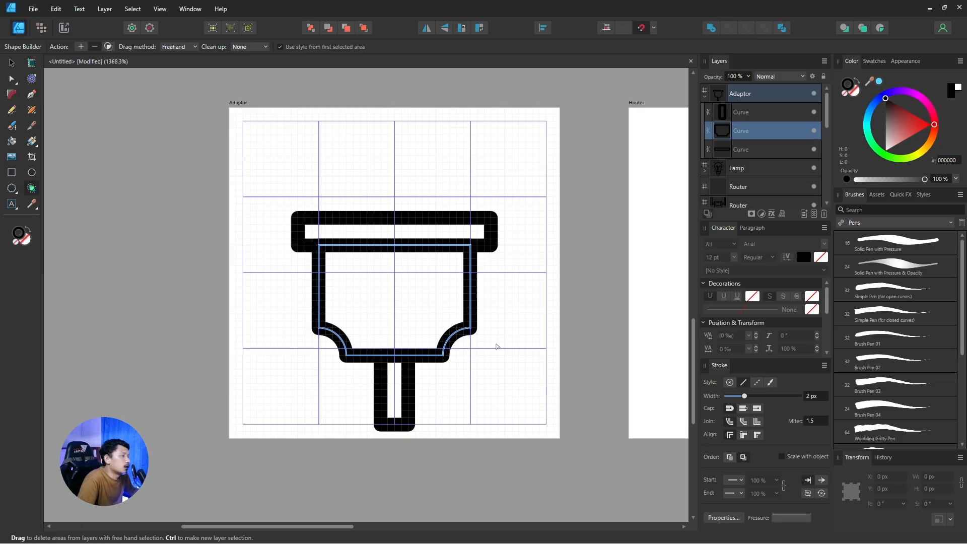
pyautogui.press('v')
pyautogui.click(509, 328)
# Duplicate the top bar, rotate the copy 90°, and raise it 2 px so its top meets the margin guide.
pyautogui.scroll(-3, 514, 328)
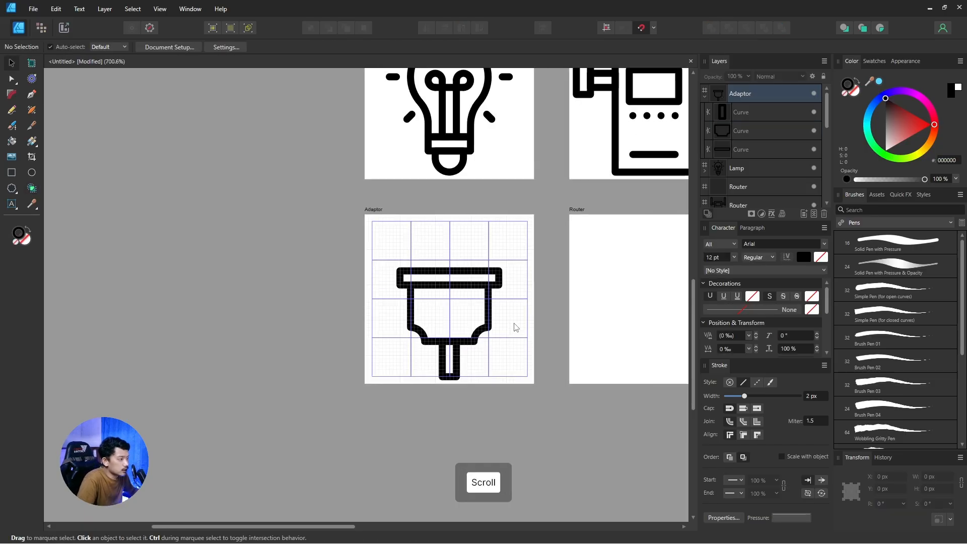
pyautogui.scroll(1, 515, 327)
pyautogui.press('space')
pyautogui.moveTo(429, 251); pyautogui.dragTo(429, 263)
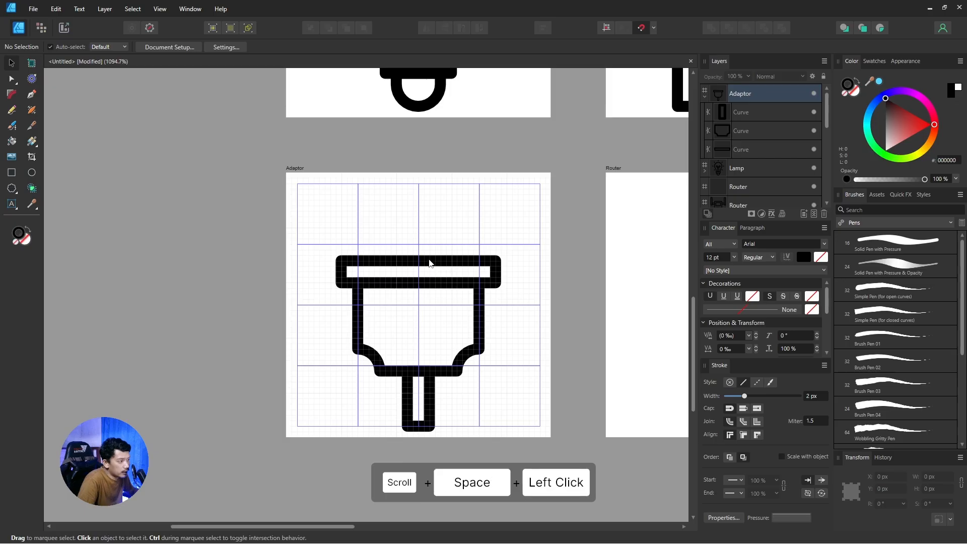
pyautogui.scroll(1, 429, 262)
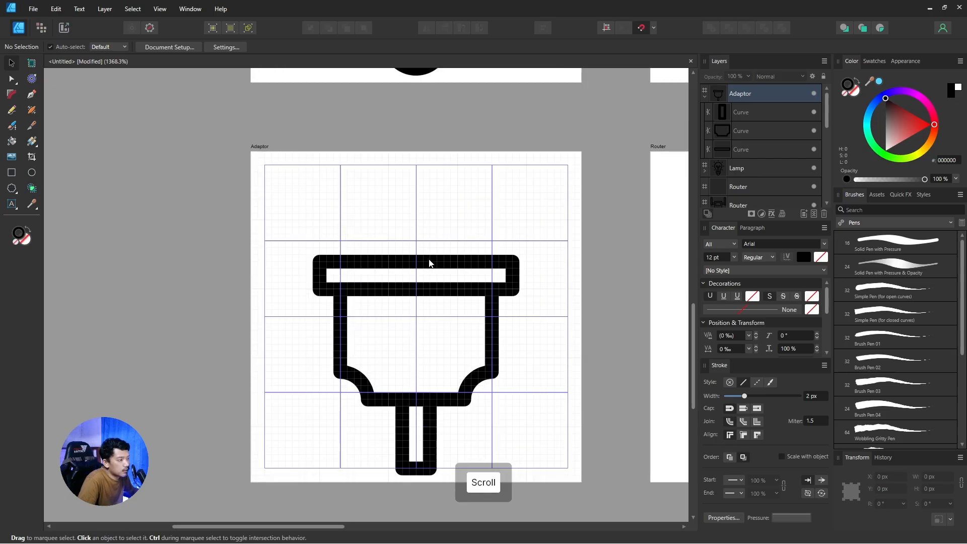
pyautogui.click(434, 258)
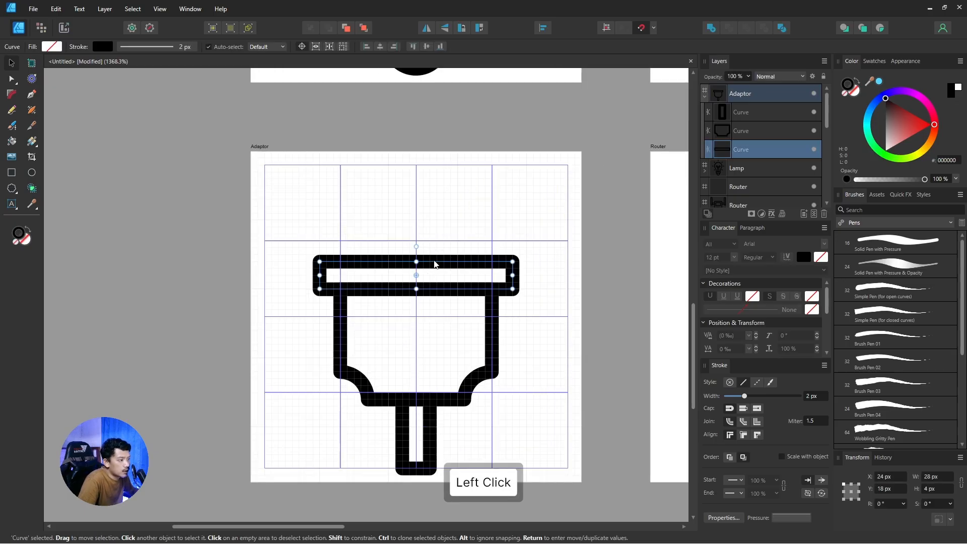
pyautogui.hotkey('ctrl', 'd')
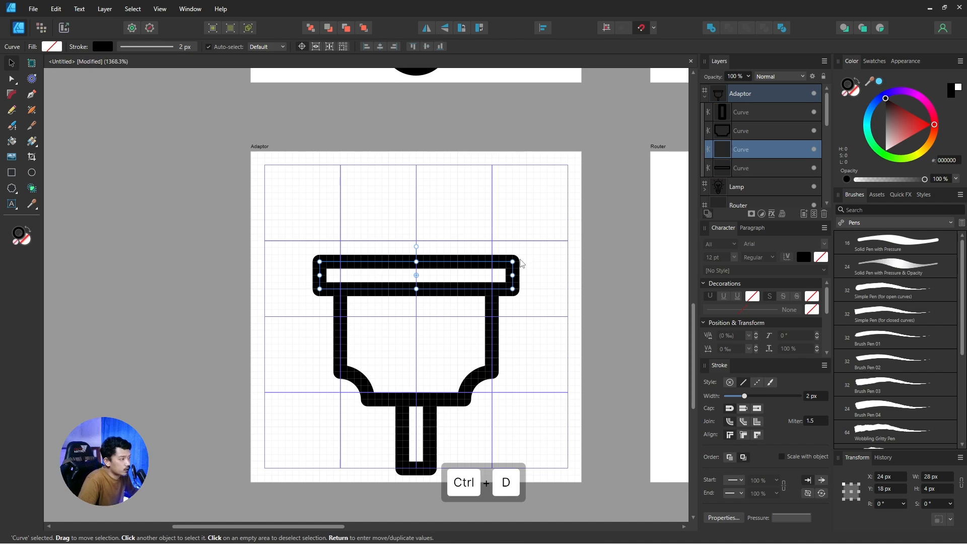
pyautogui.moveTo(518, 259); pyautogui.dragTo(402, 211)
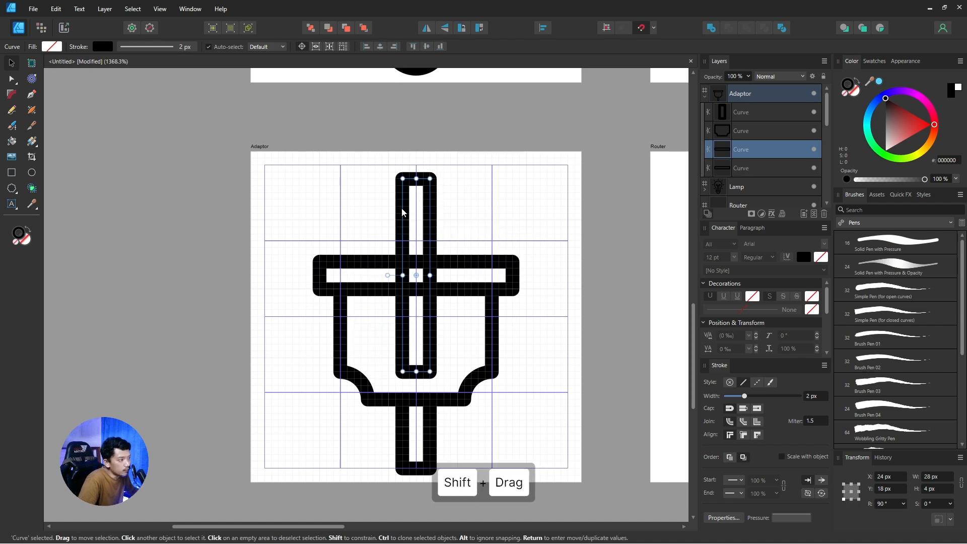
pyautogui.press('Up')
pyautogui.press('Up')
# Shorten the vertical copy to 14 px by raising its two bottom nodes to the bar's top edge.
pyautogui.press('a')
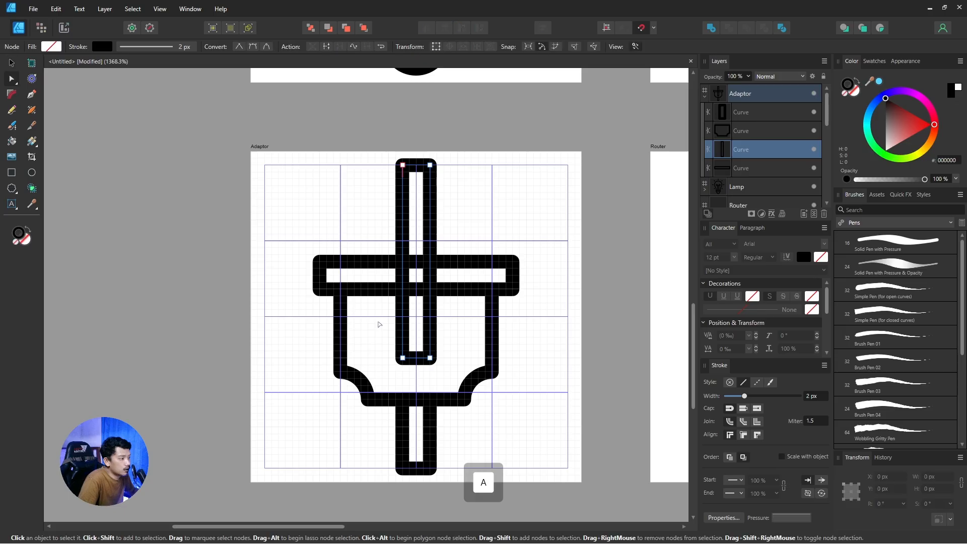
pyautogui.moveTo(380, 329); pyautogui.dragTo(436, 375)
pyautogui.hotkey('shift', 'Up')
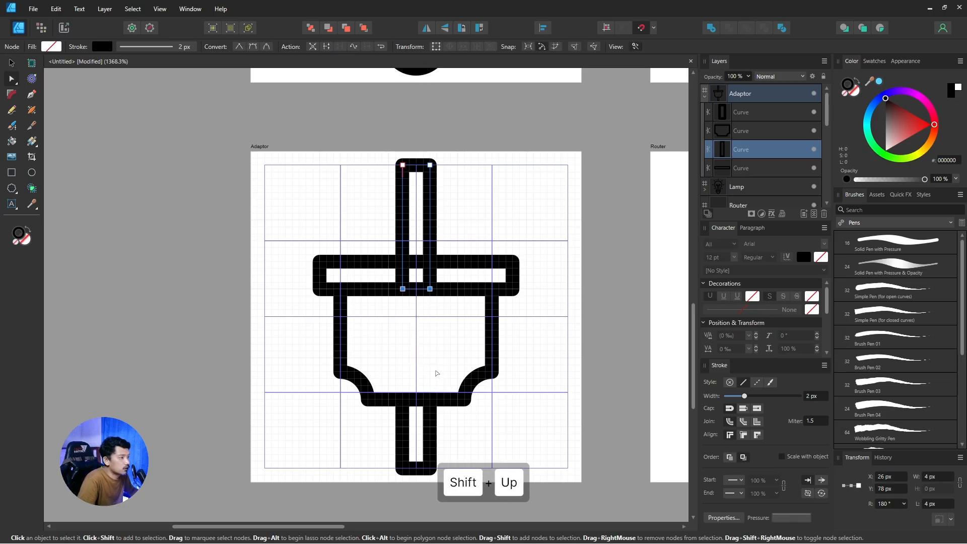
pyautogui.press('Up')
pyautogui.press('Up')
pyautogui.press('Up')
pyautogui.press('Up')
pyautogui.press('v')
pyautogui.click(476, 222)
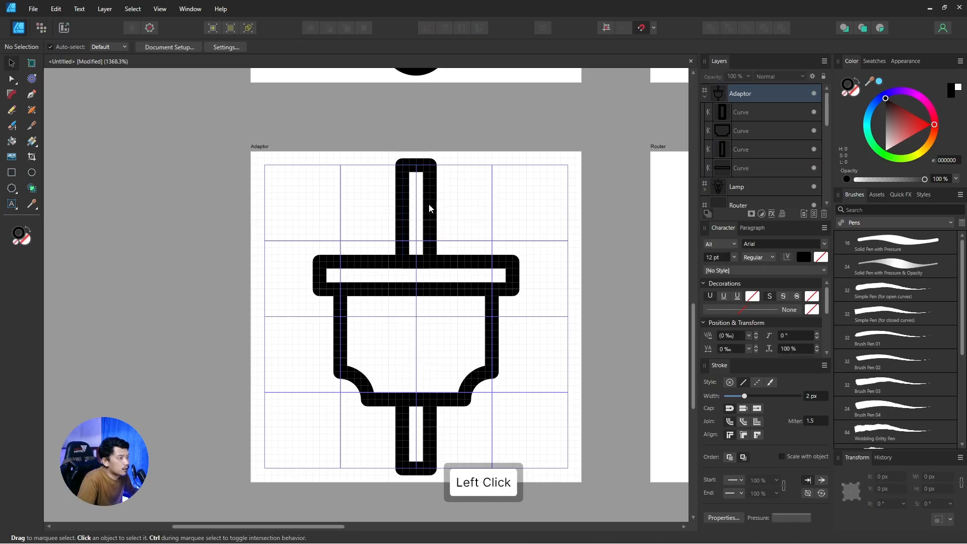
# Shift the upper prong 7 px right along the bar to X 31 px.
pyautogui.click(430, 208)
pyautogui.press('Right')
pyautogui.press('Right')
pyautogui.press('Right')
pyautogui.press('Right')
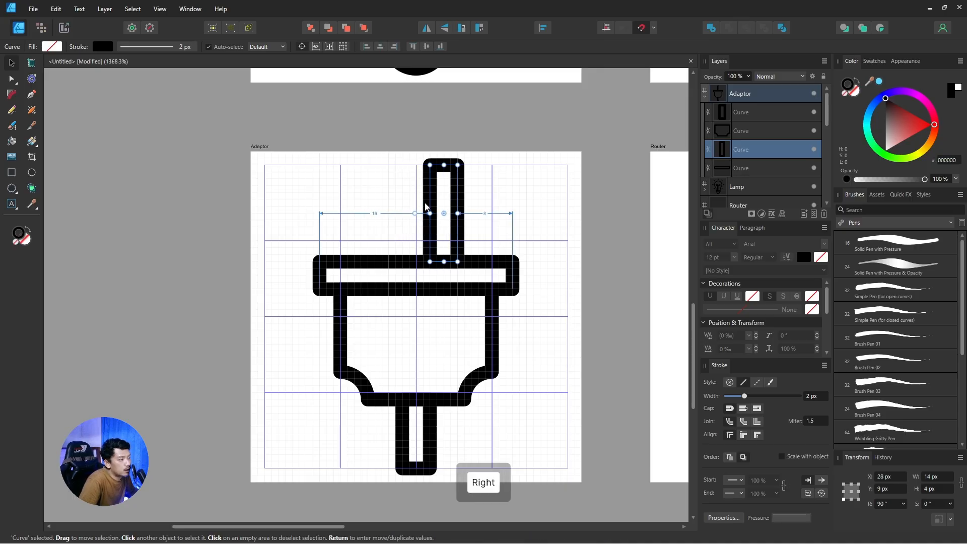
pyautogui.press('Right')
pyautogui.press('Right')
pyautogui.press('Right')
pyautogui.press('Right')
pyautogui.press('Right')
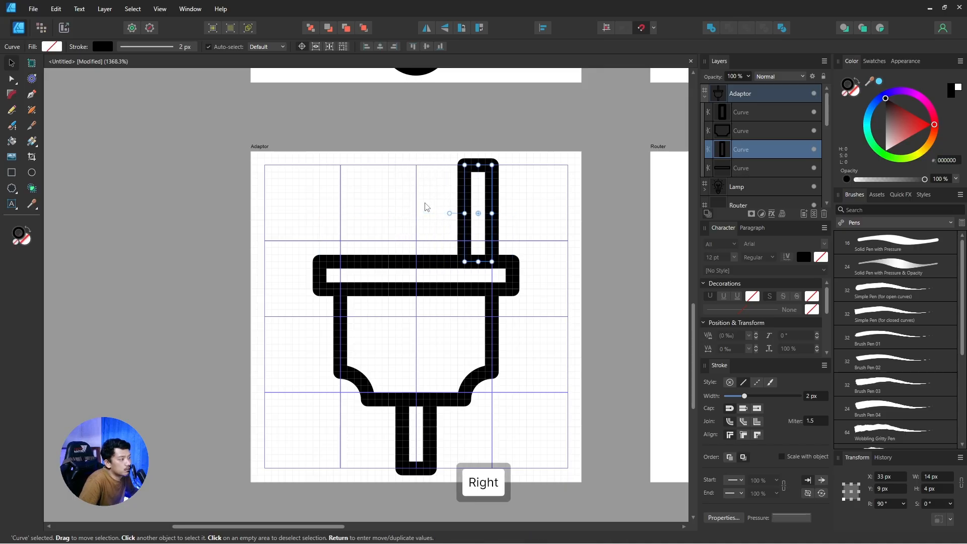
pyautogui.press('Left')
pyautogui.press('Left')
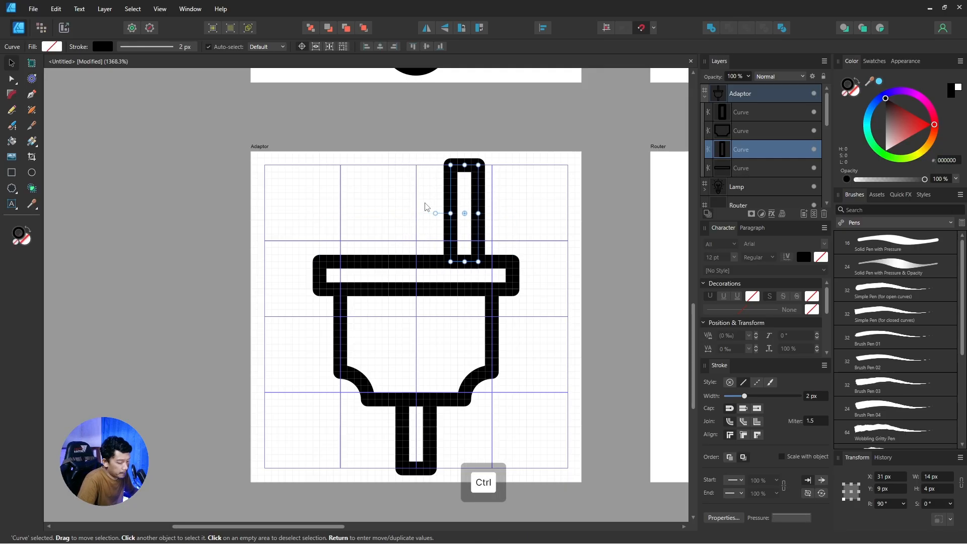
# Duplicate the upper prong and move the copy 14 px left to X 17 px, mirroring the right prong.
pyautogui.hotkey('ctrl', 'j')
pyautogui.hotkey('shift', 'Left')
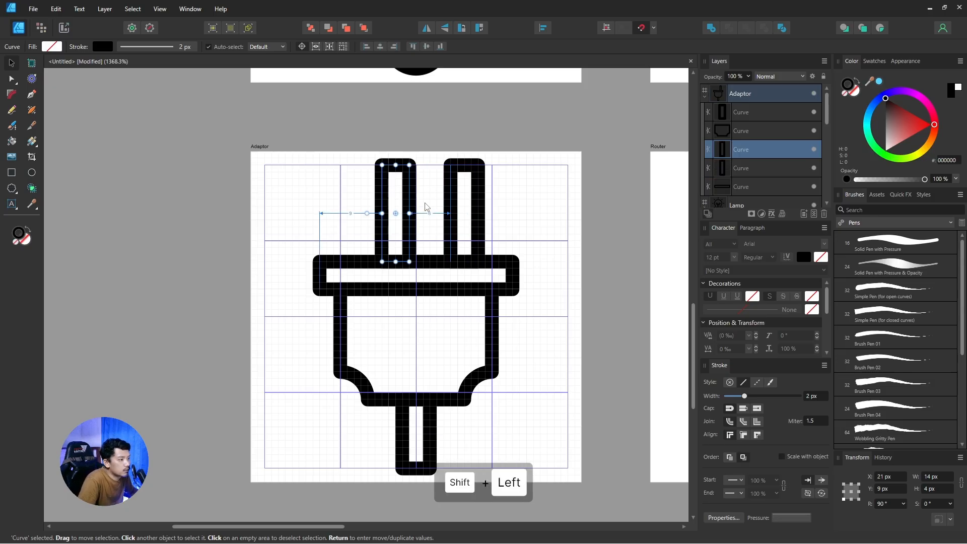
pyautogui.press('Left')
pyautogui.press('Left')
pyautogui.press('Left')
pyautogui.press('Left')
pyautogui.press('Left')
pyautogui.press('Left')
pyautogui.press('Right')
pyautogui.press('Right')
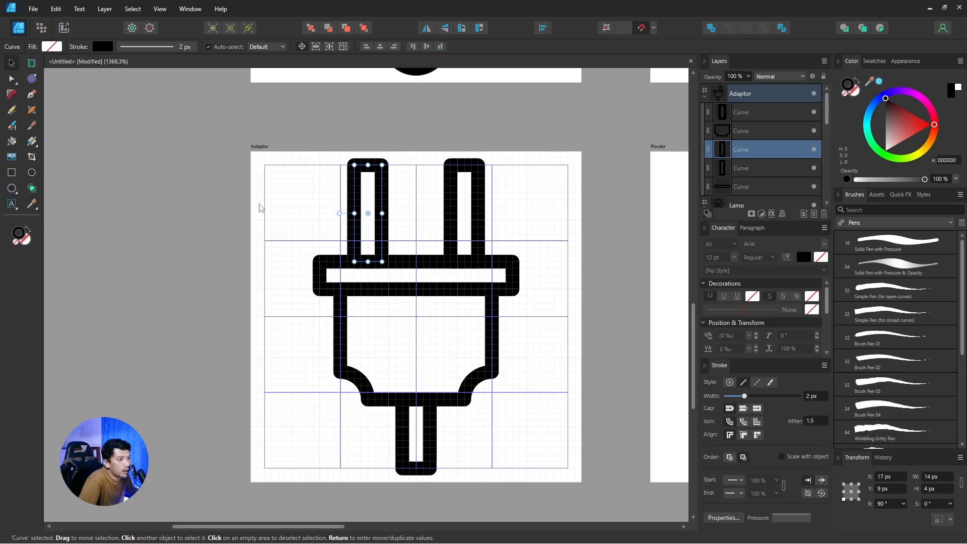
pyautogui.click(172, 177)
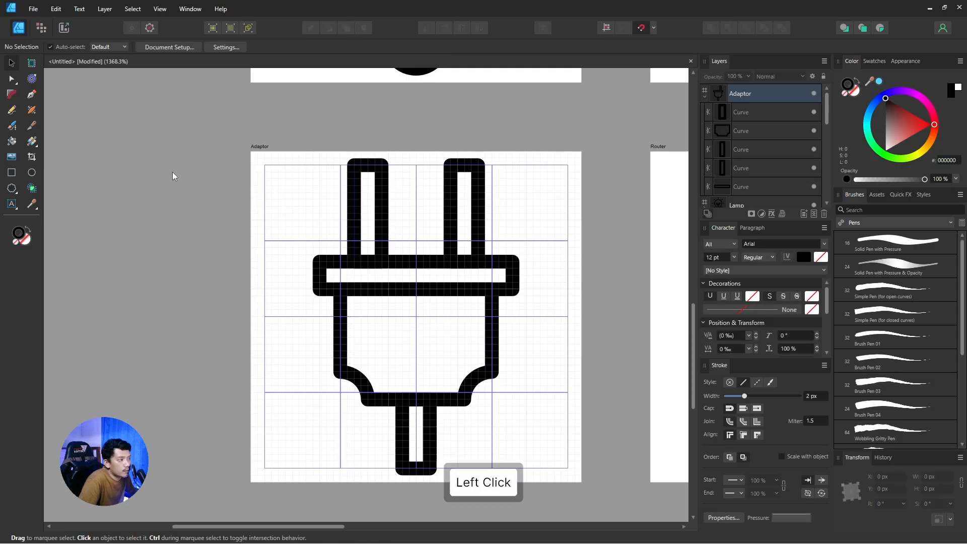
# Round the top corners of both upper prongs with a 4 px corner radius.
pyautogui.click(11, 94)
pyautogui.click(370, 164)
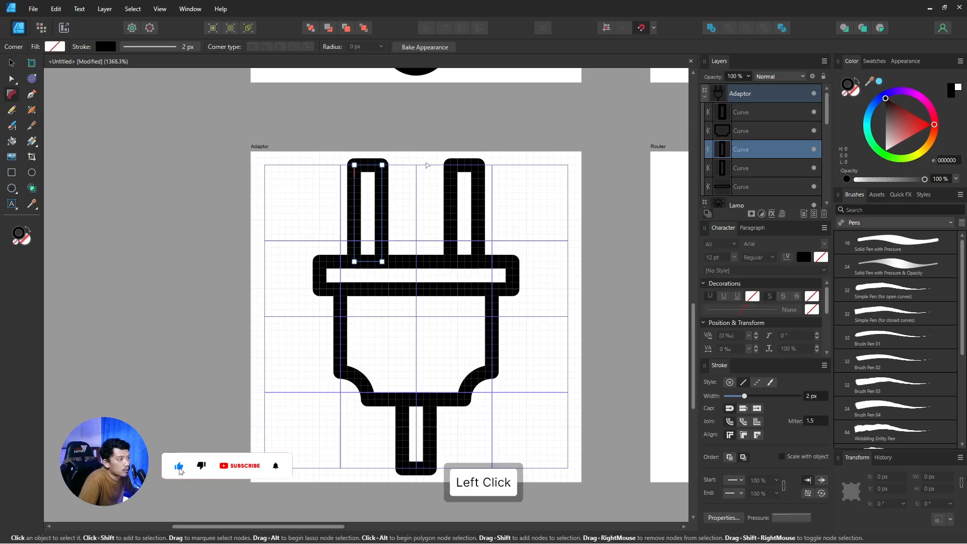
pyautogui.keyDown('shift'); pyautogui.click(462, 165); pyautogui.keyUp('shift')
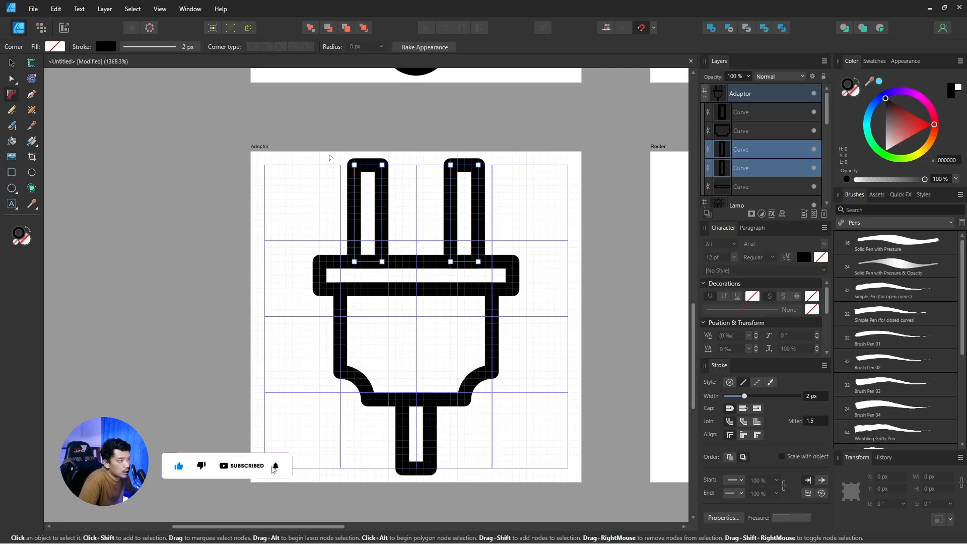
pyautogui.moveTo(329, 154); pyautogui.dragTo(455, 256)
pyautogui.click(479, 165)
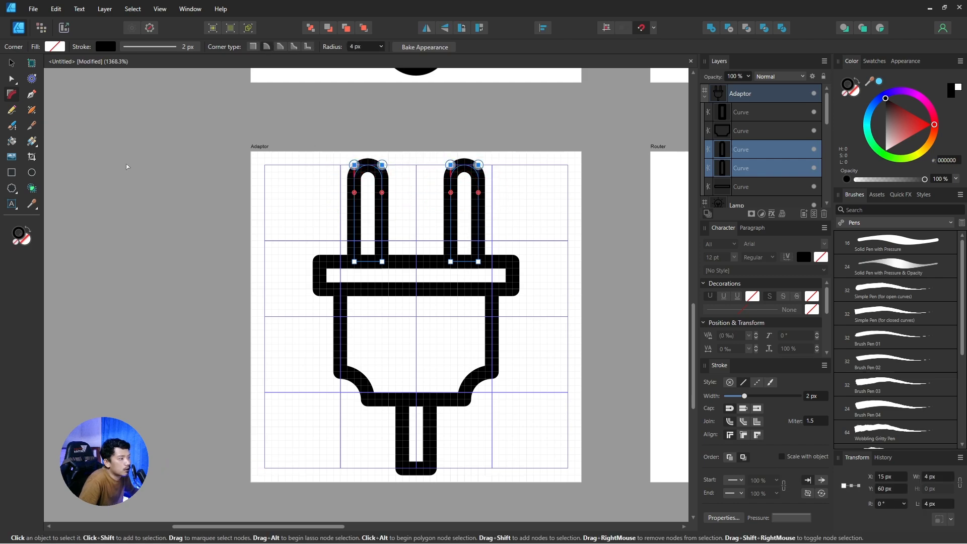
pyautogui.click(207, 183)
pyautogui.scroll(-4, 469, 317)
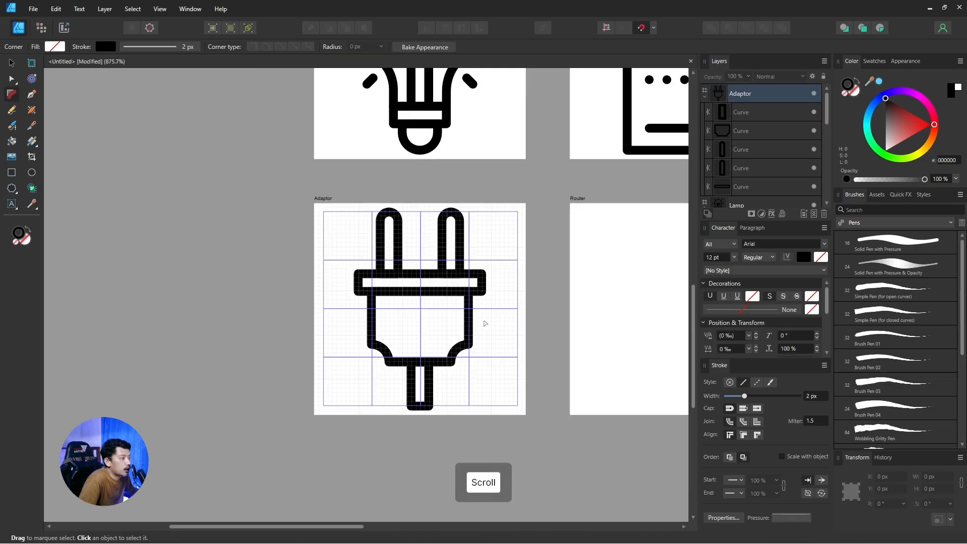
pyautogui.scroll(3, 493, 346)
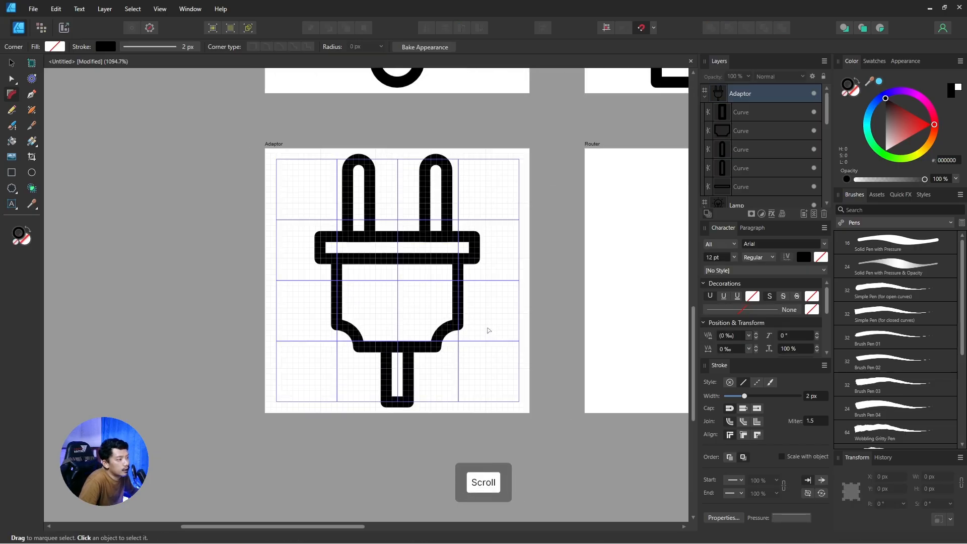
pyautogui.press('v')
pyautogui.moveTo(294, 151); pyautogui.dragTo(494, 428)
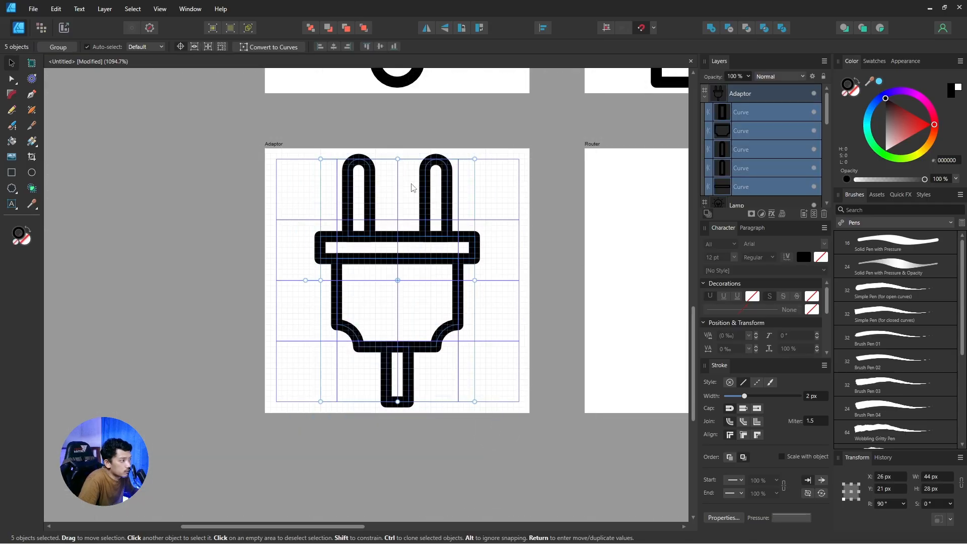
pyautogui.click(492, 264)
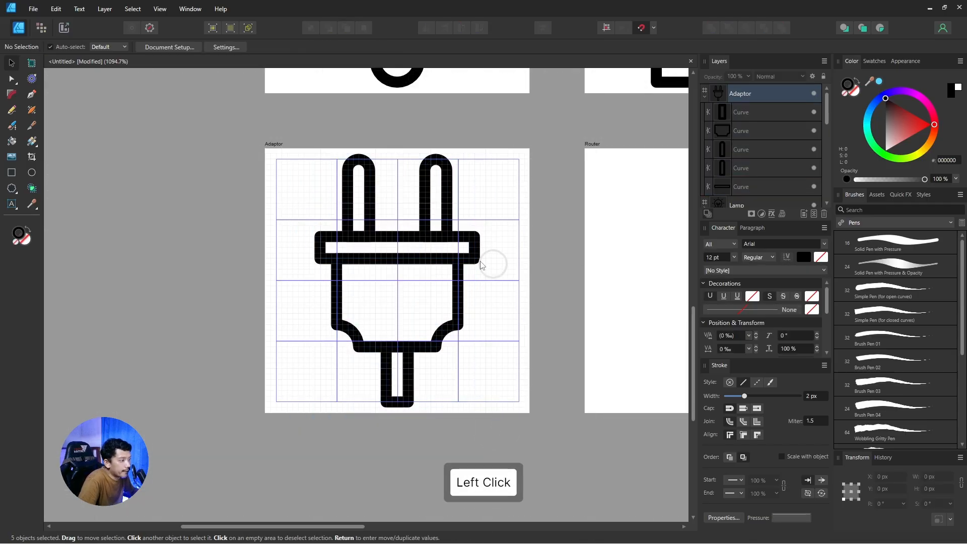
# Draw a 4 × 5 px rectangle centred horizontally in the plug body and delete its top-left node to form a triangle.
pyautogui.scroll(2, 395, 283)
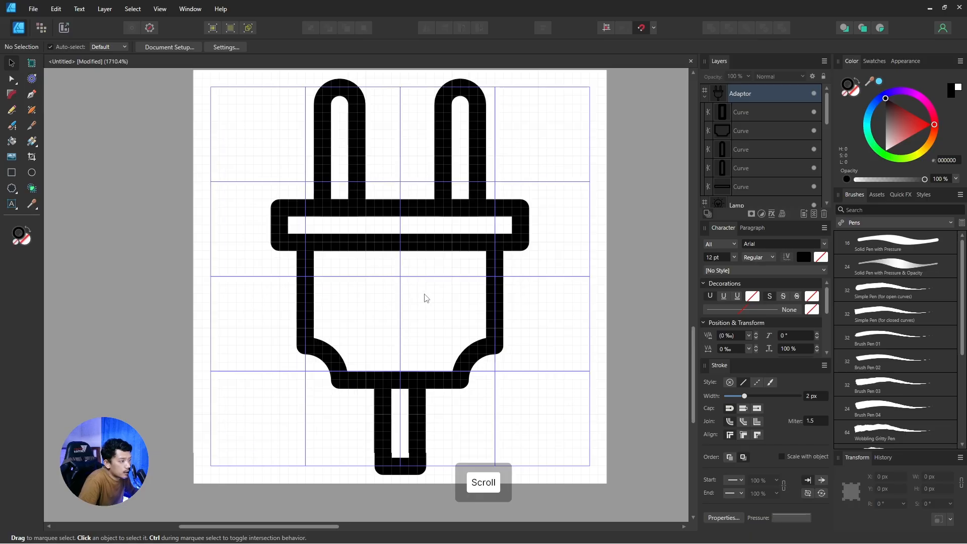
pyautogui.click(13, 173)
pyautogui.scroll(2, 419, 287)
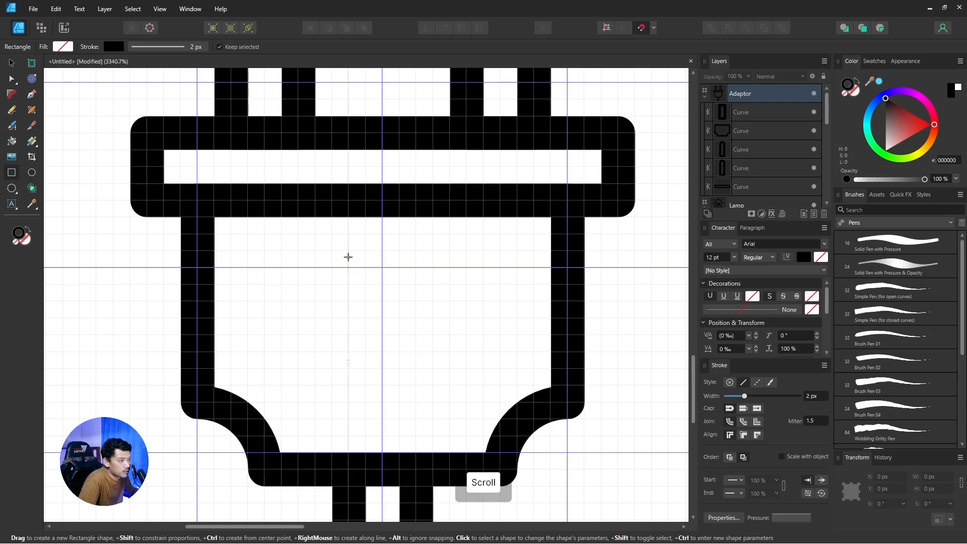
pyautogui.moveTo(347, 252)
pyautogui.mouseDown()
pyautogui.moveTo(399, 339)
pyautogui.moveTo(415, 334)
pyautogui.mouseUp()
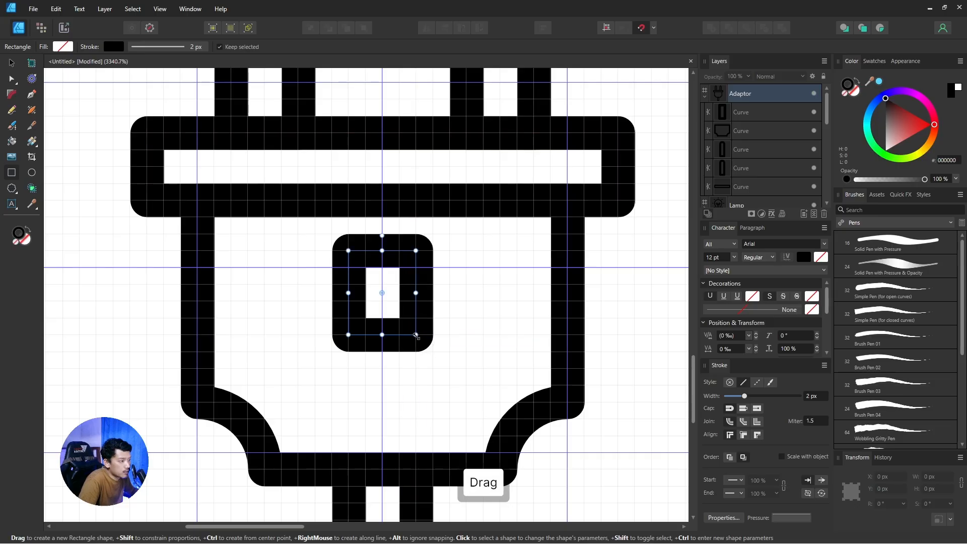
pyautogui.hotkey('shift', 'a')
pyautogui.click(348, 250)
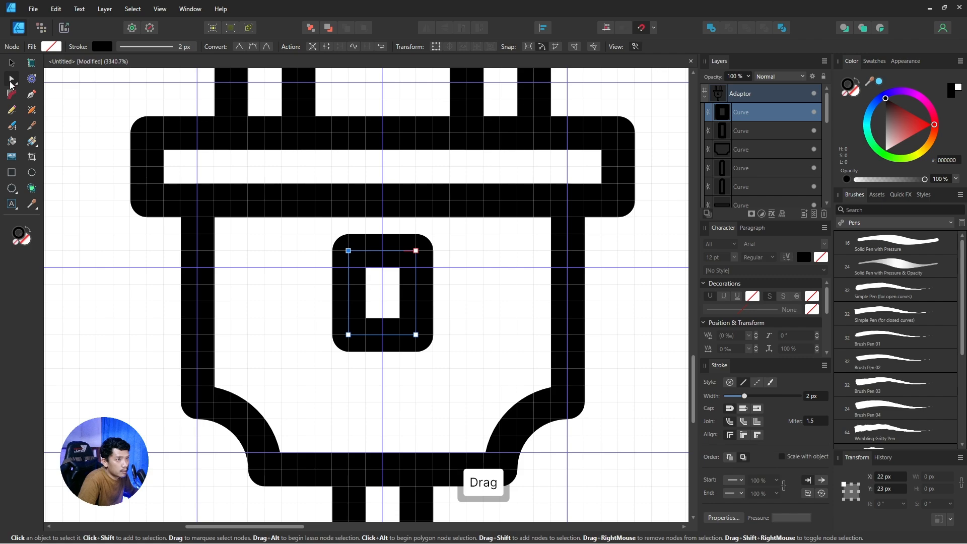
pyautogui.click(11, 79)
pyautogui.click(347, 250)
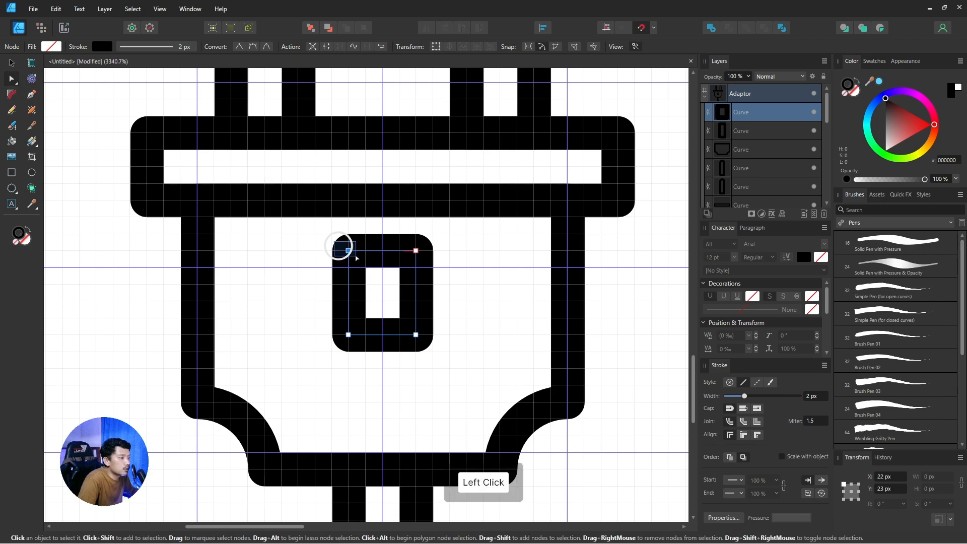
pyautogui.moveTo(356, 258); pyautogui.dragTo(319, 265)
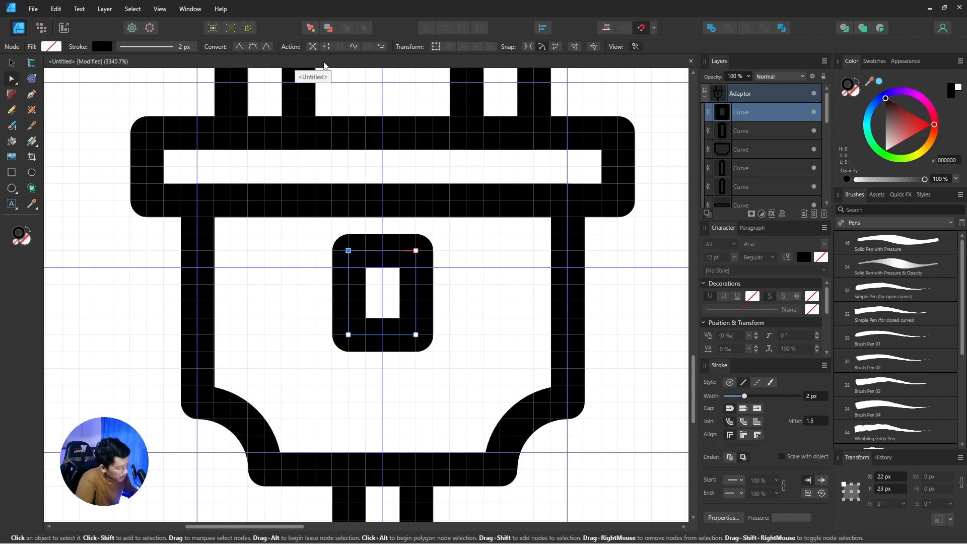
pyautogui.press('Delete')
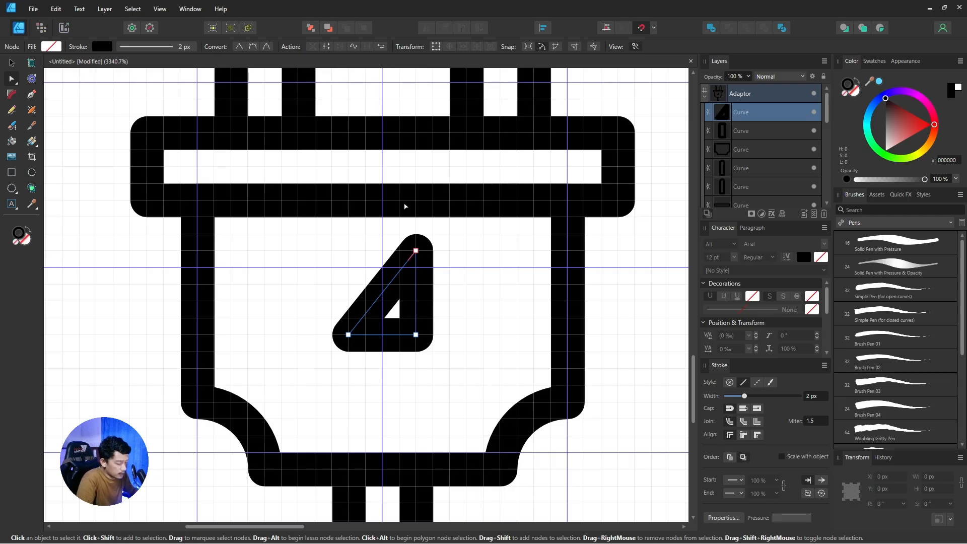
# Move the triangle 2 px left and 1 px down, placing its right edge on the vertical centre guide.
pyautogui.press('v')
pyautogui.click(436, 281)
pyautogui.click(412, 283)
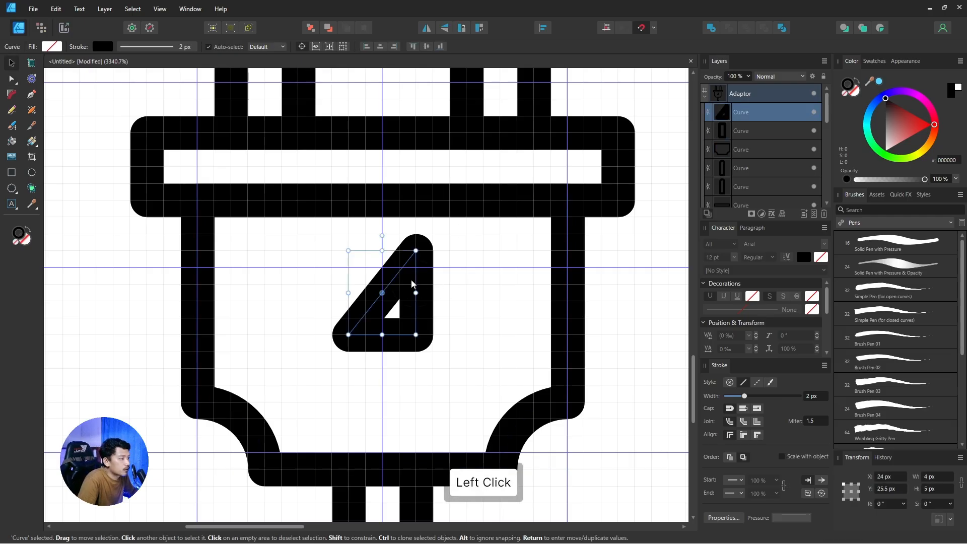
pyautogui.press('Left')
pyautogui.press('Left')
pyautogui.press('Down')
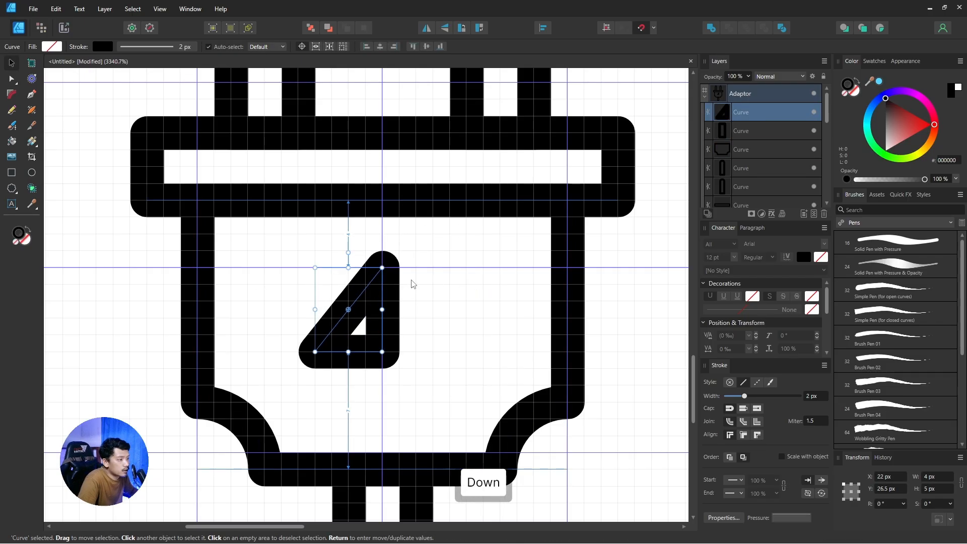
# Duplicate the triangle, flip the copy vertically, and lower it 5 px beneath the original.
pyautogui.hotkey('ctrl', 'd')
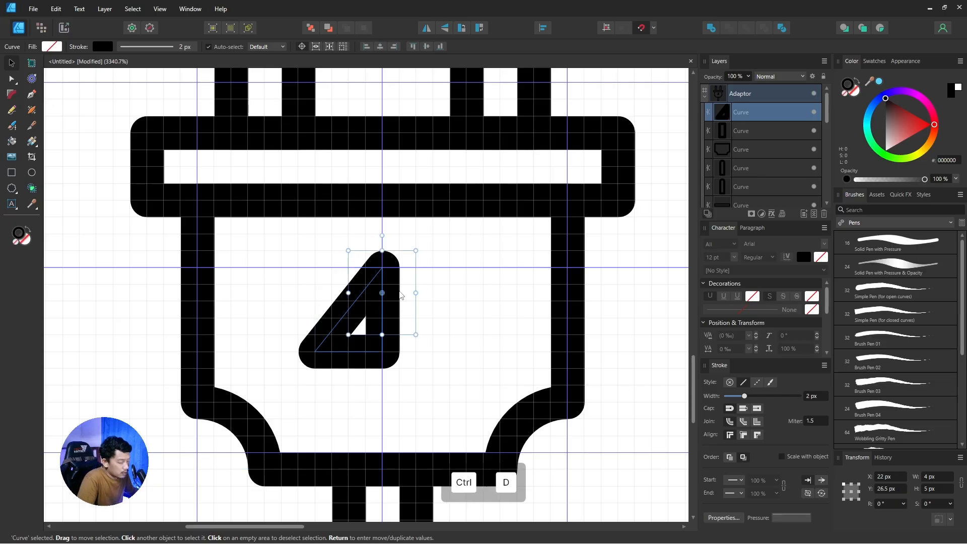
pyautogui.click(445, 29)
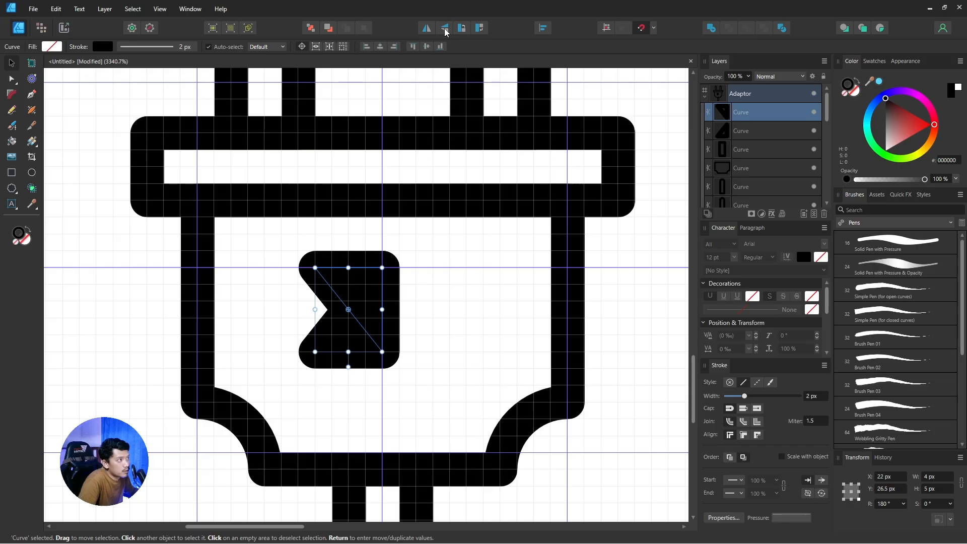
pyautogui.press('Down')
pyautogui.press('Down')
pyautogui.press('Down')
pyautogui.press('Down')
pyautogui.press('Down')
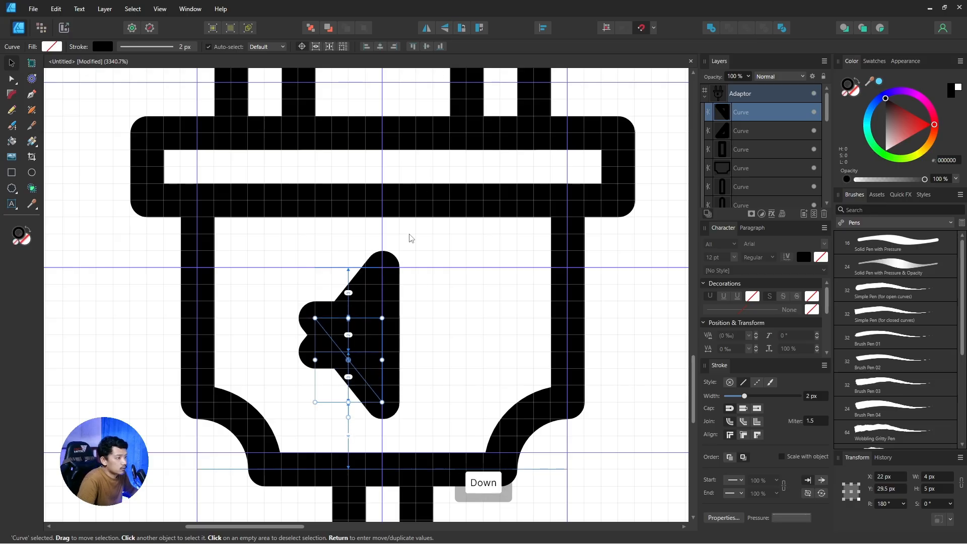
# Flip the lower triangle horizontally and shift it 4 px right, then raise both bolt triangles 1 px together.
pyautogui.click(428, 29)
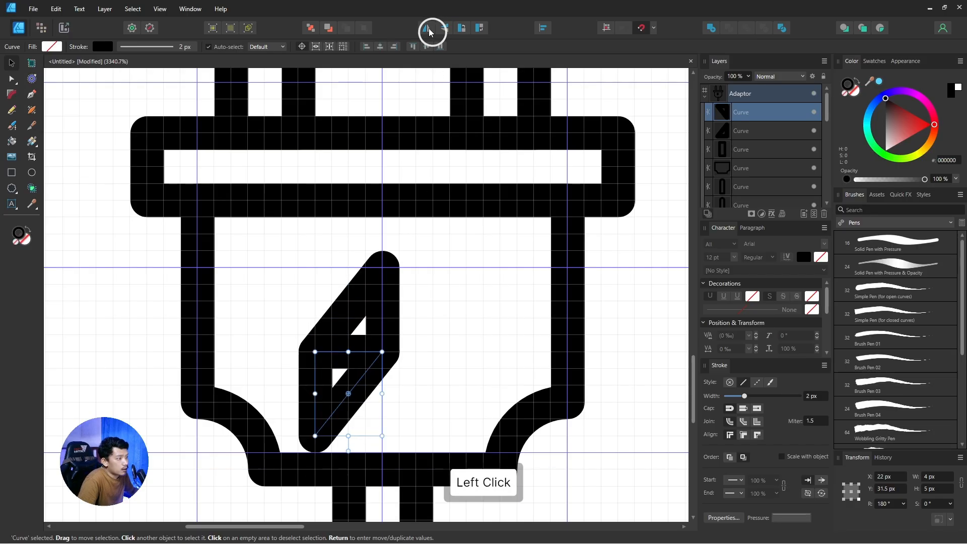
pyautogui.press('Right')
pyautogui.press('Right')
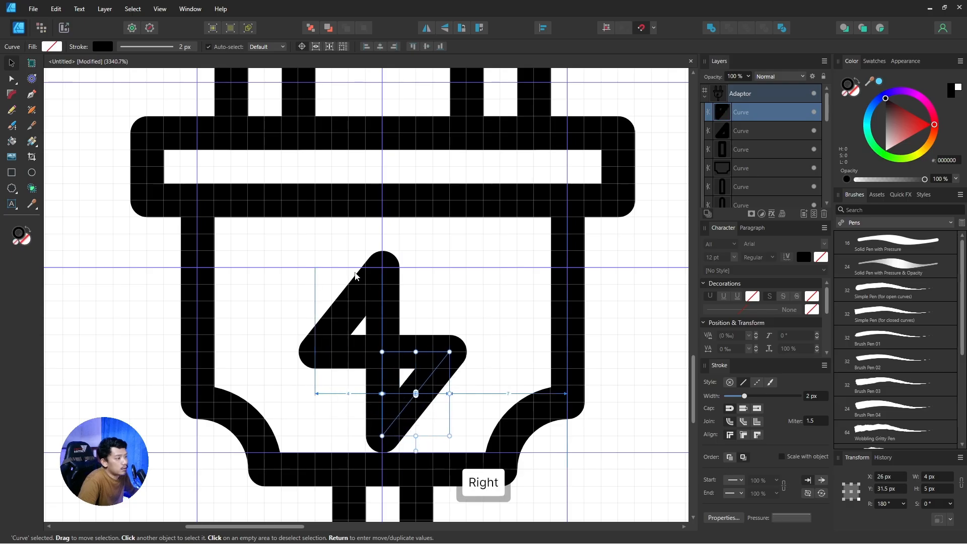
pyautogui.keyDown('shift'); pyautogui.click(377, 289); pyautogui.keyUp('shift')
pyautogui.press('Up')
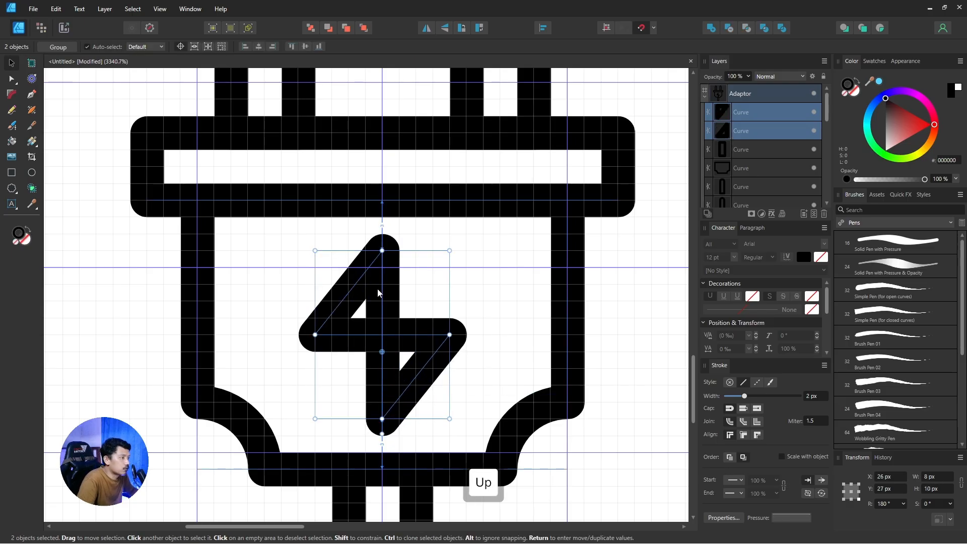
# Swap stroke and fill on both bolt triangles, giving them a solid black fill and no stroke.
pyautogui.scroll(-4, 383, 290)
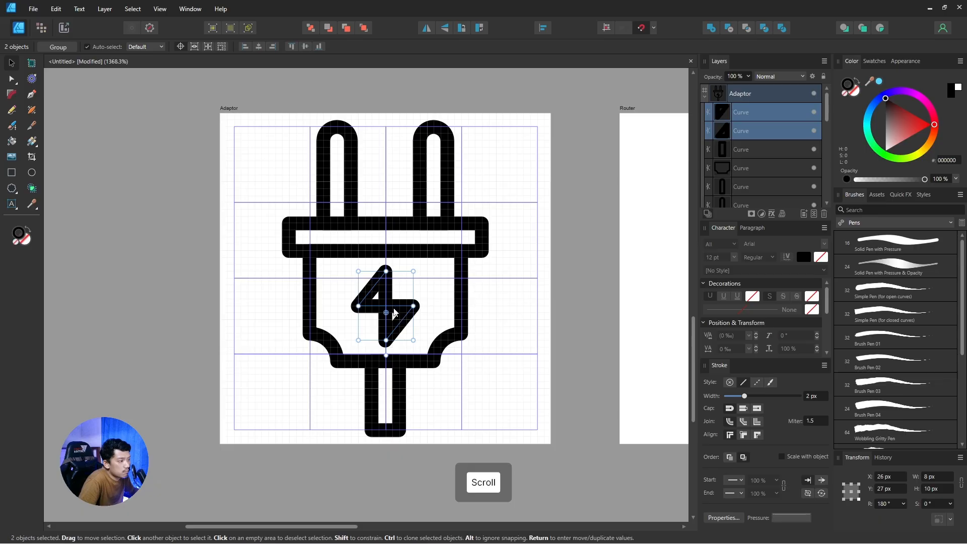
pyautogui.scroll(3, 395, 313)
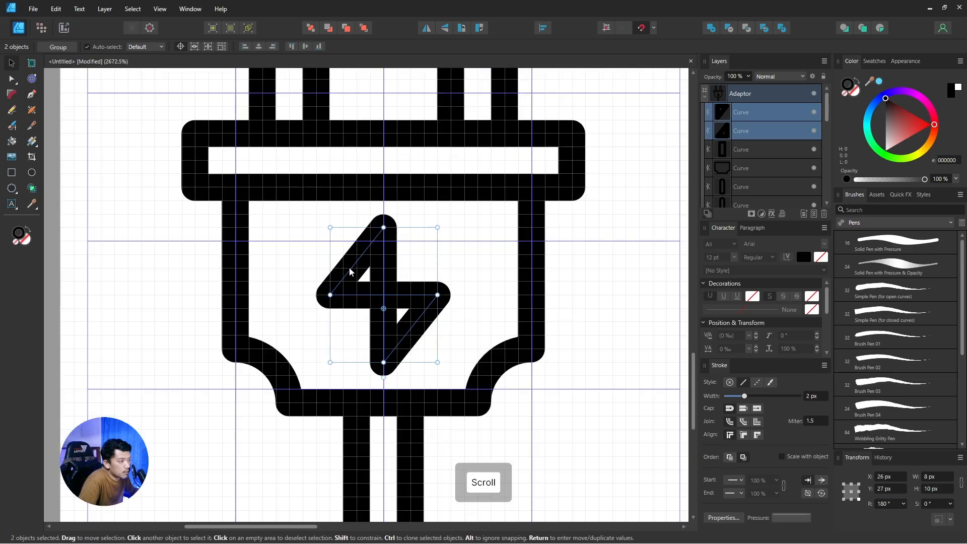
pyautogui.click(28, 229)
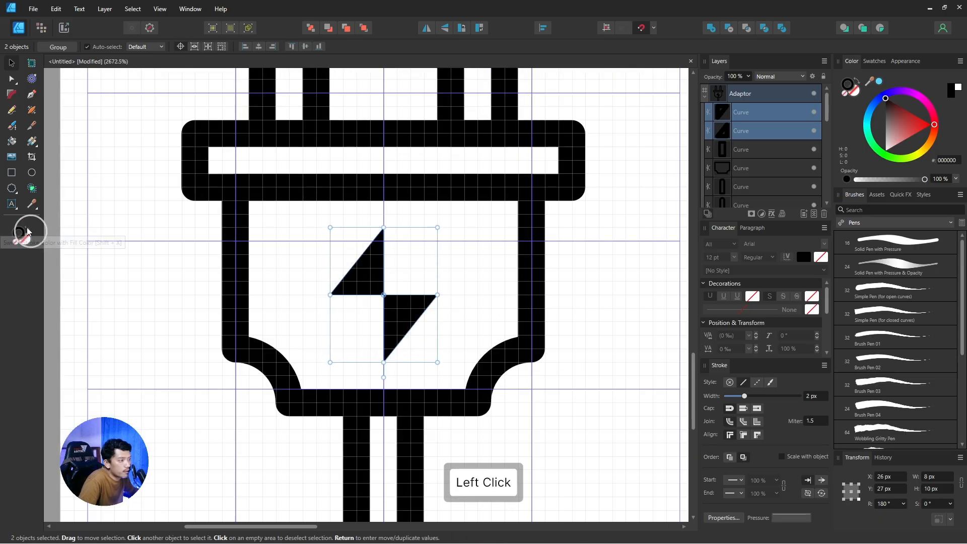
pyautogui.click(212, 288)
pyautogui.scroll(-2, 153, 280)
pyautogui.scroll(-2, 455, 304)
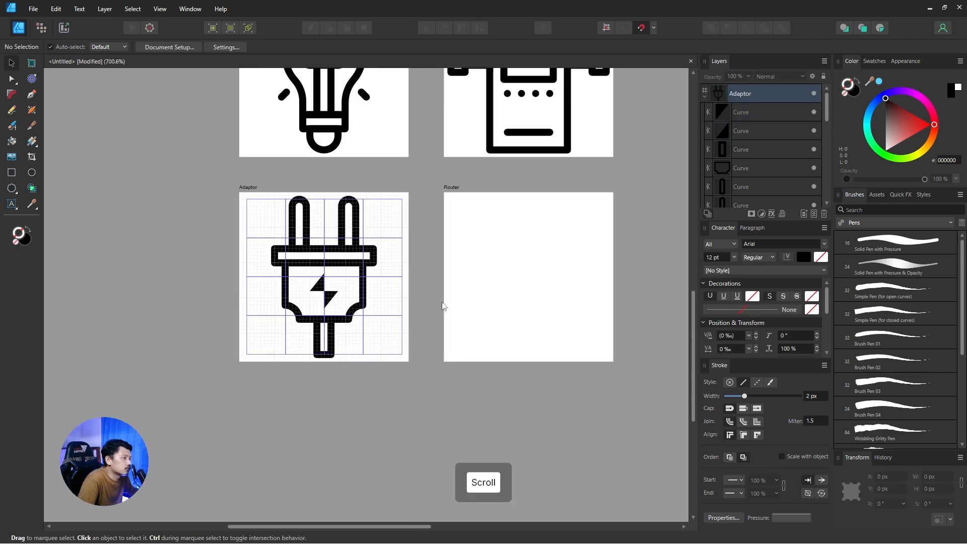
pyautogui.scroll(4, 327, 302)
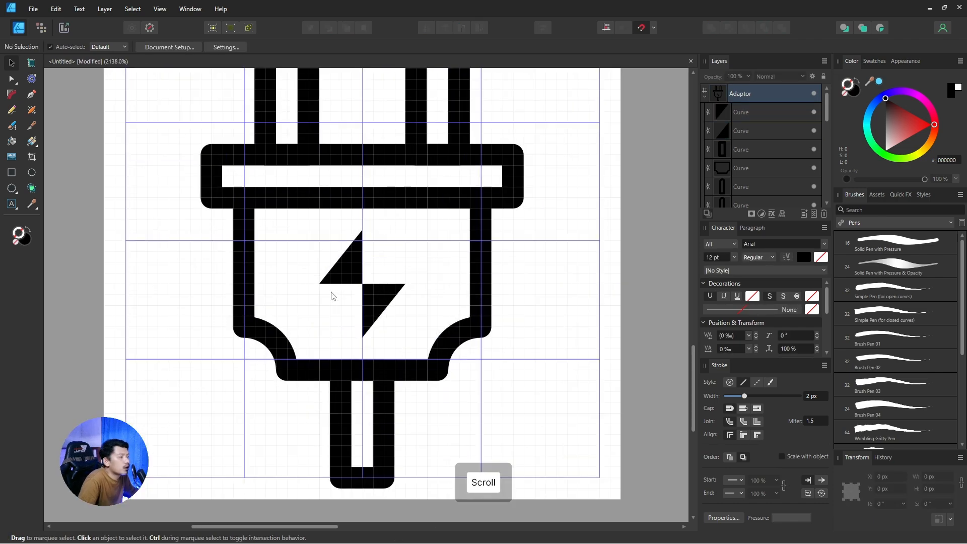
# Delete both bolt triangles from the plug body and clear the selection.
pyautogui.click(344, 274)
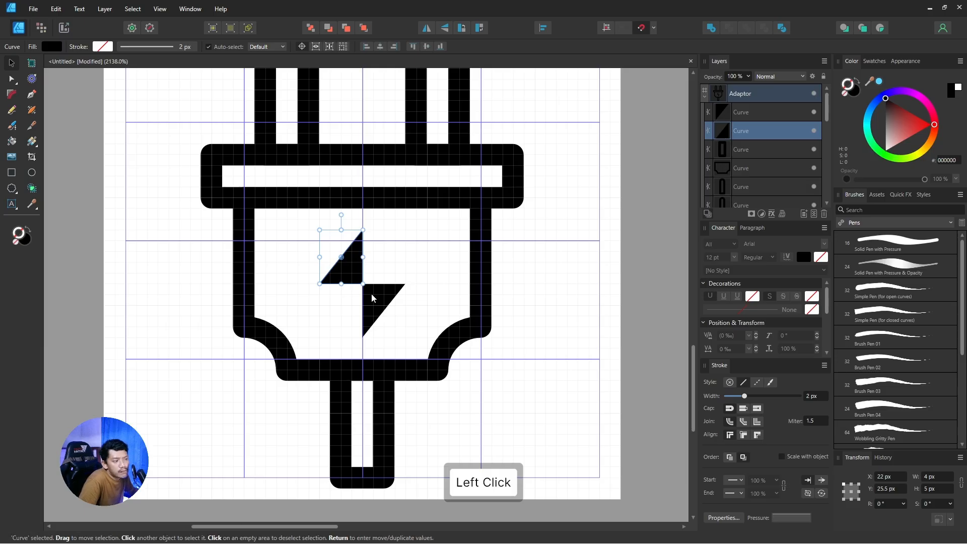
pyautogui.keyDown('shift'); pyautogui.click(372, 297); pyautogui.keyUp('shift')
pyautogui.press('Delete')
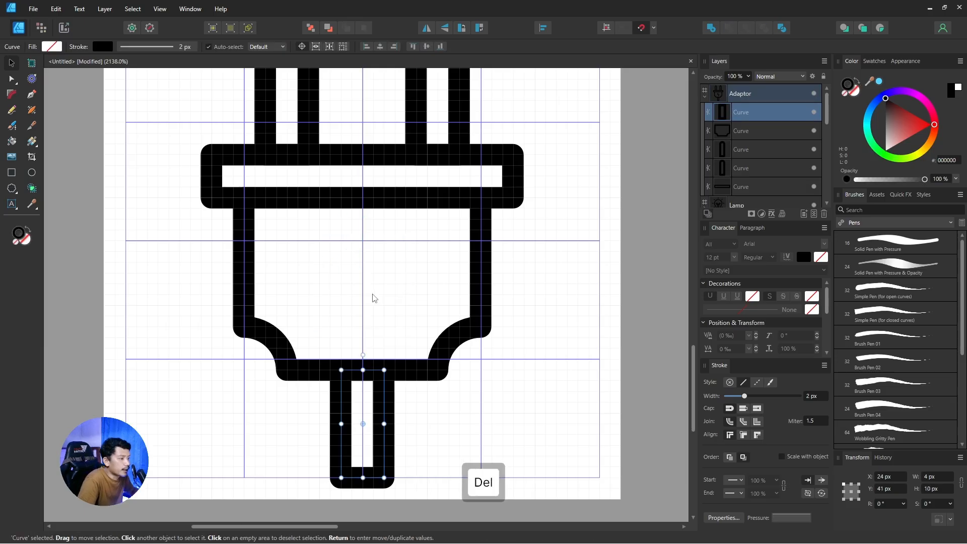
pyautogui.click(416, 399)
pyautogui.click(388, 395)
pyautogui.click(127, 261)
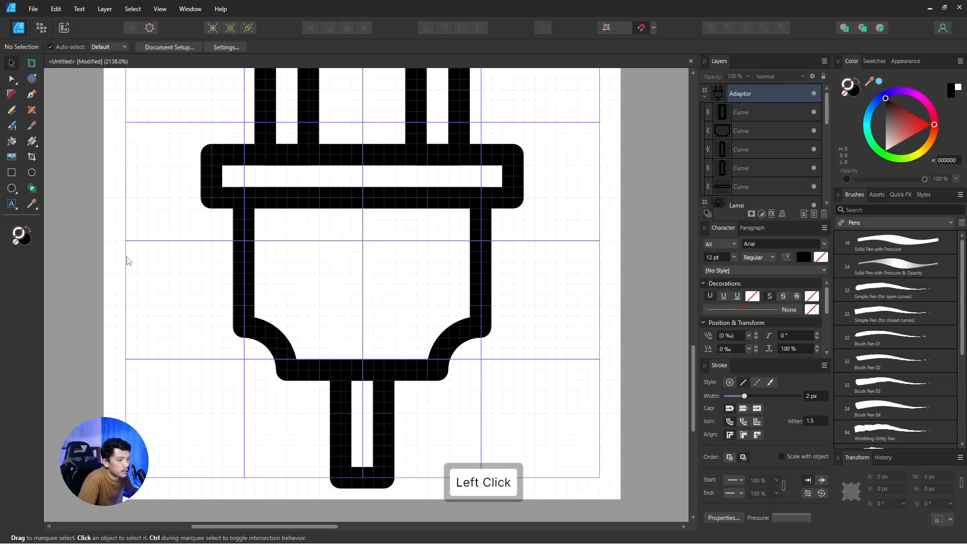
# Draw an open zigzag lightning bolt, 6 × 8 px, centred in the plug body with the Pen tool, using a 2 px black stroke and no fill.
pyautogui.click(32, 95)
pyautogui.scroll(2, 369, 243)
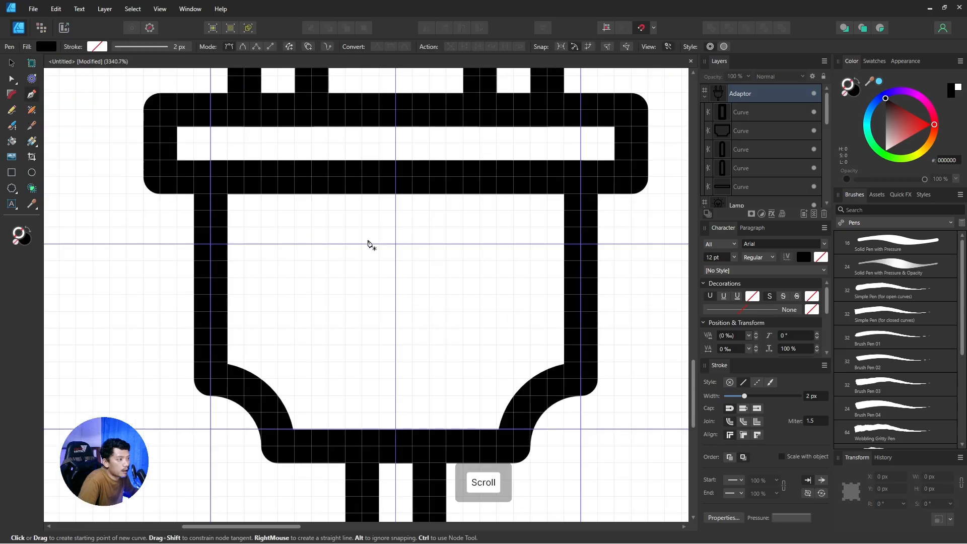
pyautogui.click(393, 229)
pyautogui.scroll(1, 390, 266)
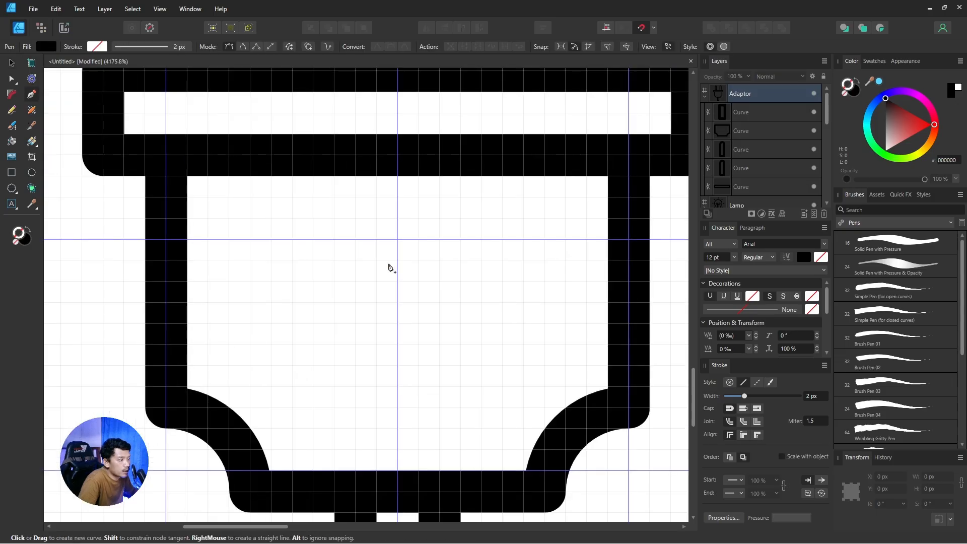
pyautogui.click(334, 303)
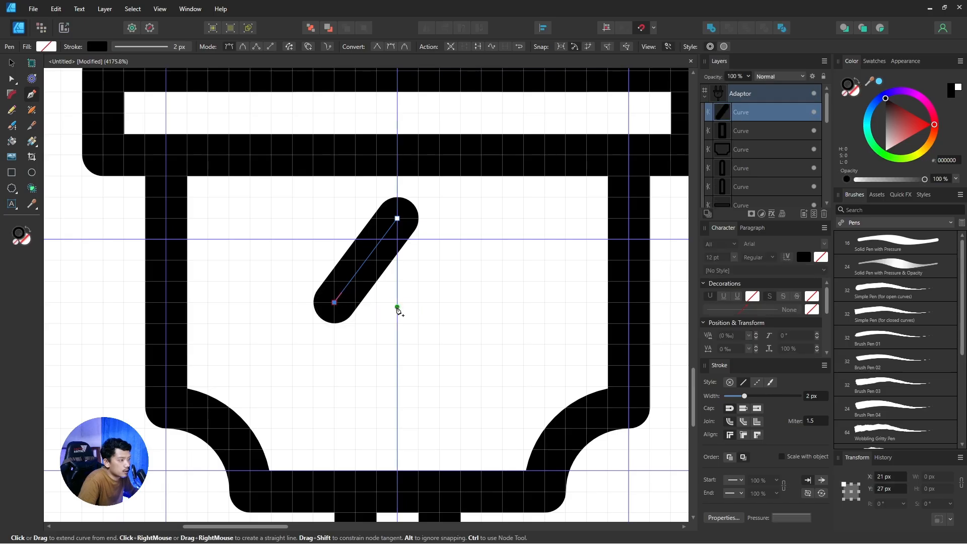
pyautogui.click(461, 303)
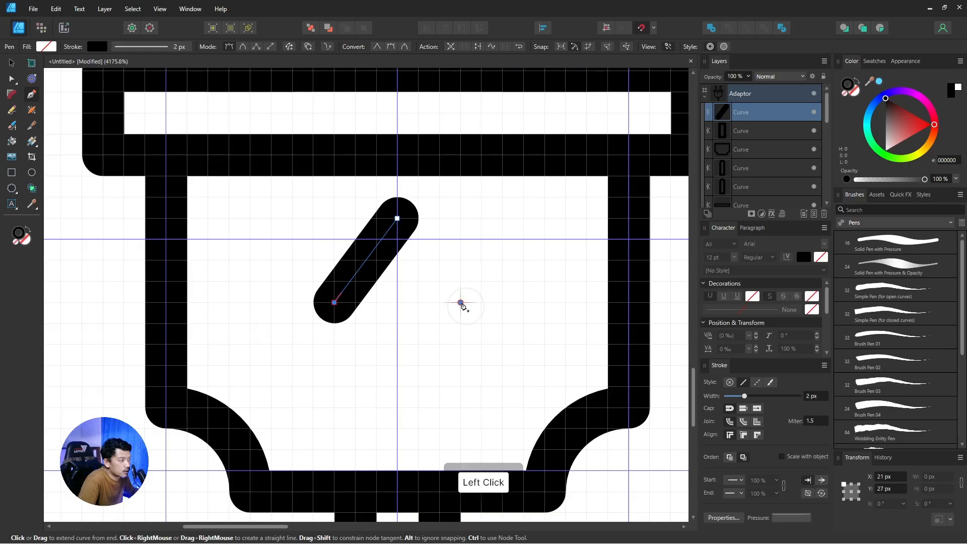
pyautogui.click(397, 387)
pyautogui.press('v')
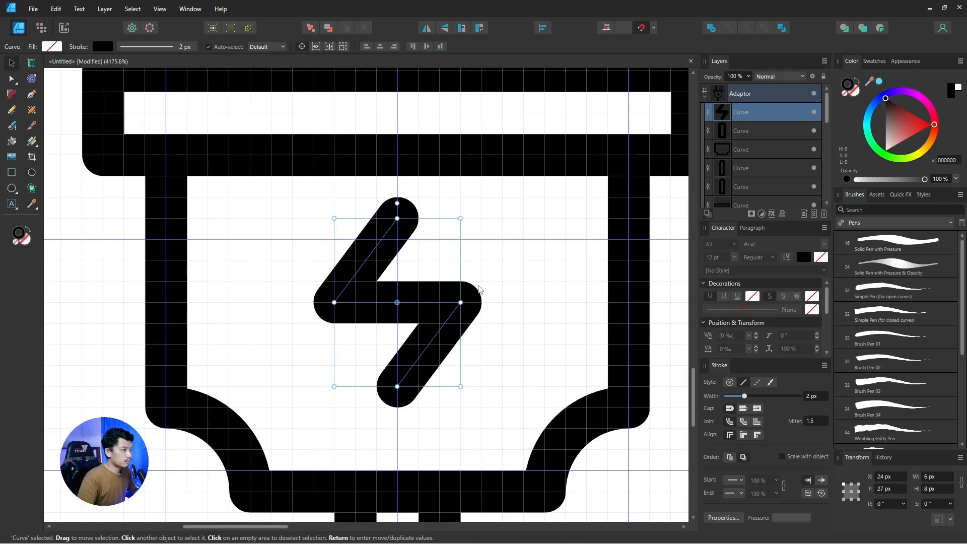
# Move the lightning bolt down 1 px inside the plug body and clear the selection.
pyautogui.scroll(-5, 450, 285)
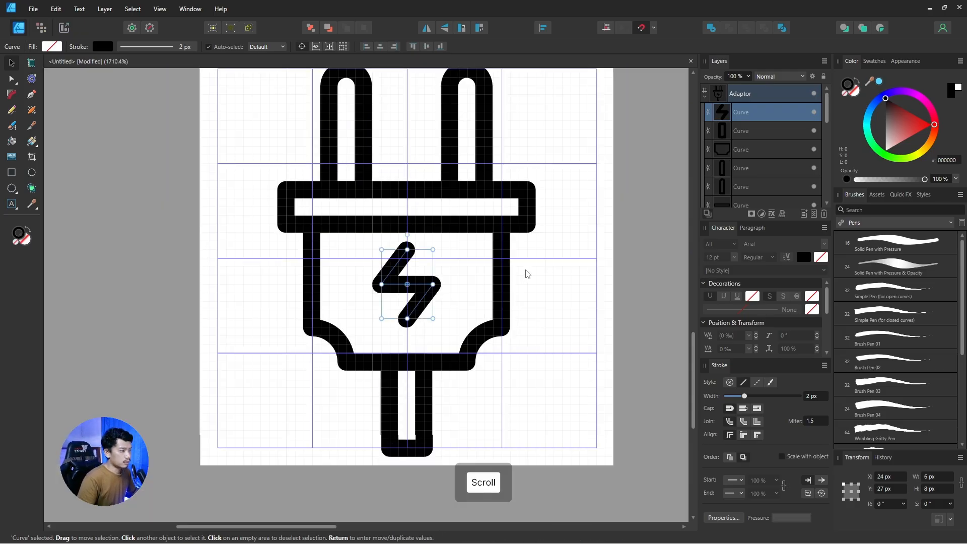
pyautogui.scroll(4, 524, 272)
pyautogui.click(456, 282)
pyautogui.click(410, 285)
pyautogui.press('Down')
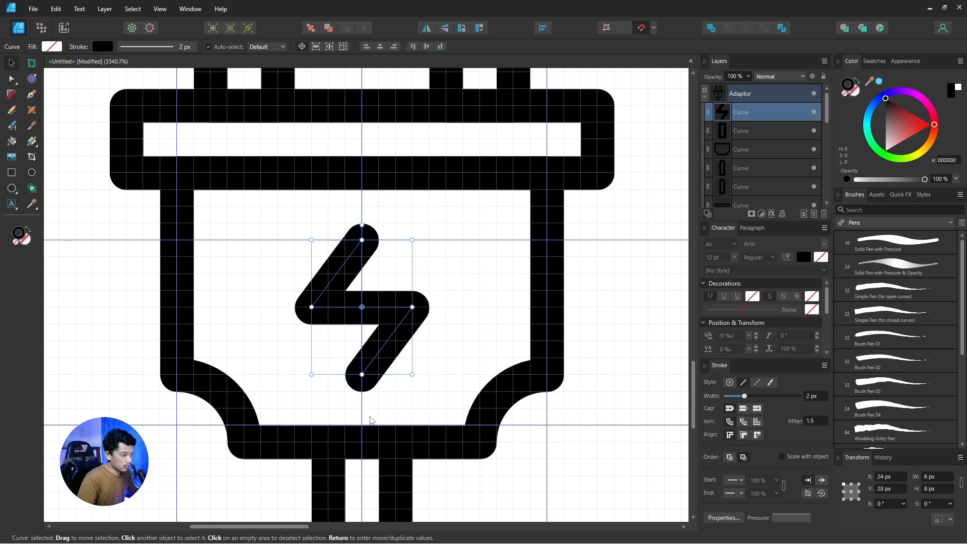
pyautogui.scroll(-4, 371, 224)
pyautogui.click(477, 263)
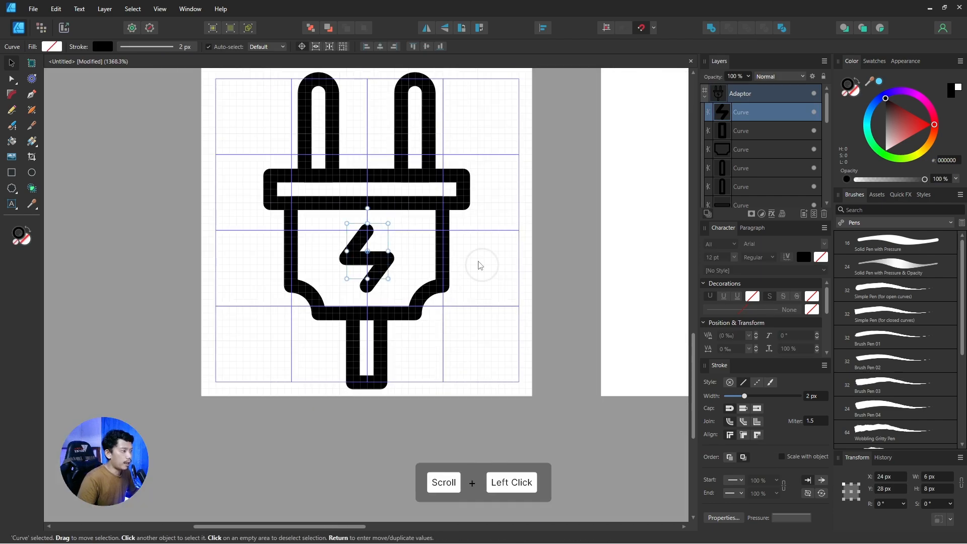
pyautogui.moveTo(482, 236); pyautogui.dragTo(448, 271)
pyautogui.scroll(-3, 448, 271)
pyautogui.moveTo(494, 291); pyautogui.dragTo(482, 289)
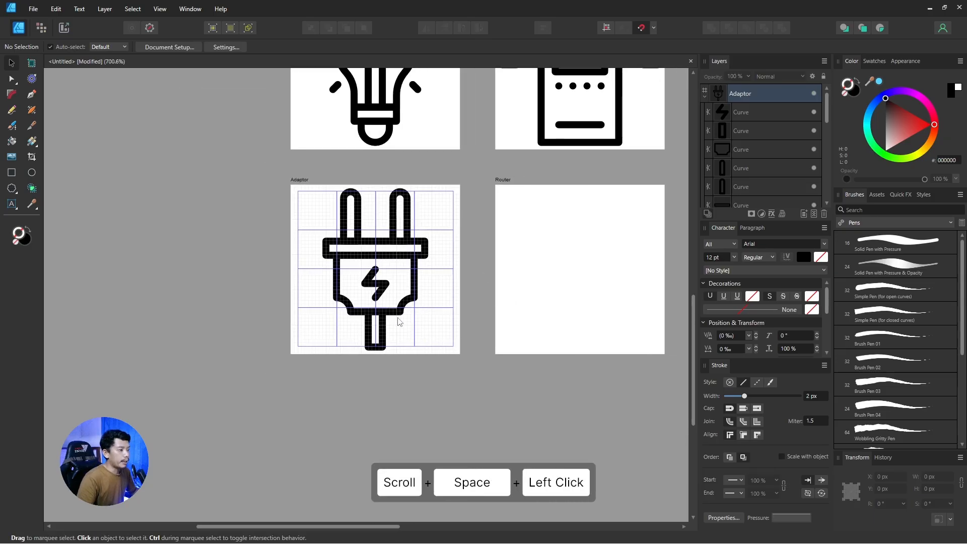
# Widen the cord rectangle below the plug body to 6 px by moving its two right-hand nodes 2 px right.
pyautogui.scroll(3, 376, 326)
pyautogui.click(390, 334)
pyautogui.press('a')
pyautogui.scroll(2, 391, 333)
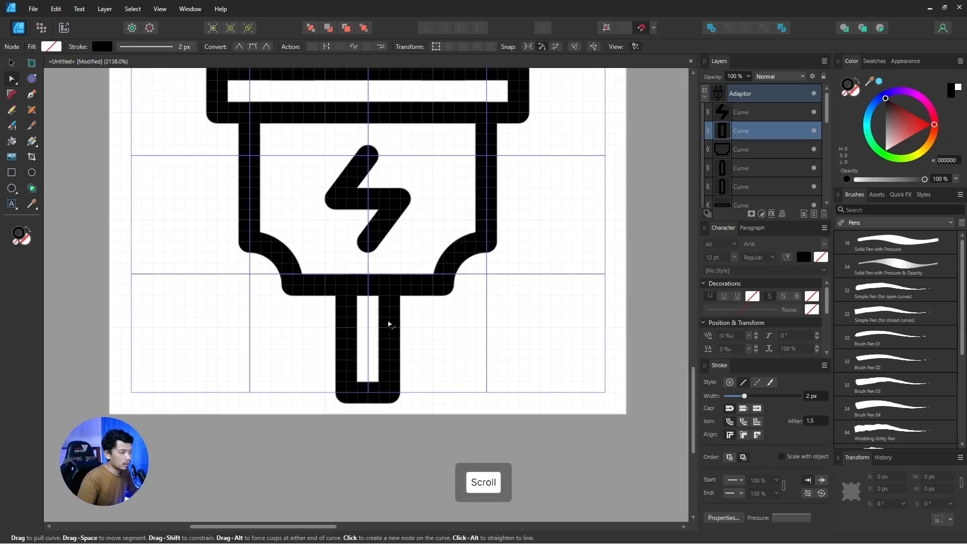
pyautogui.moveTo(388, 320); pyautogui.dragTo(385, 302)
pyautogui.moveTo(383, 255); pyautogui.dragTo(414, 422)
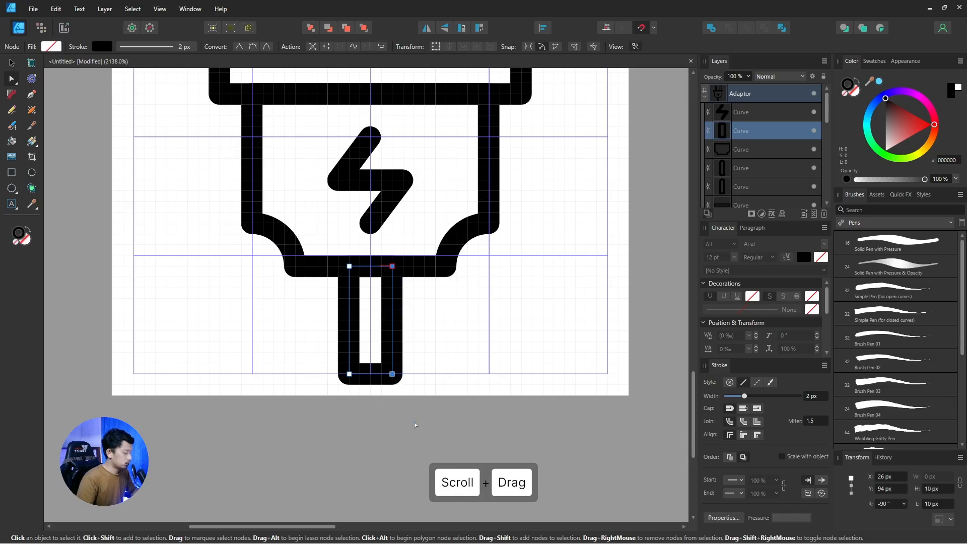
pyautogui.press('Right')
pyautogui.press('Right')
# Shift the whole cord rectangle 1 px left so it is centred under the plug body.
pyautogui.press('v')
pyautogui.click(428, 319)
pyautogui.click(417, 322)
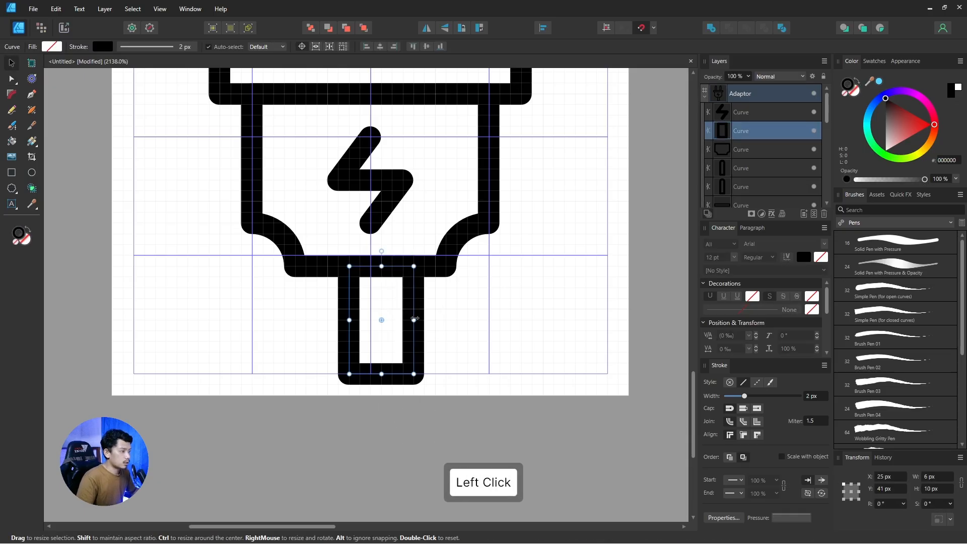
pyautogui.scroll(-1, 402, 326)
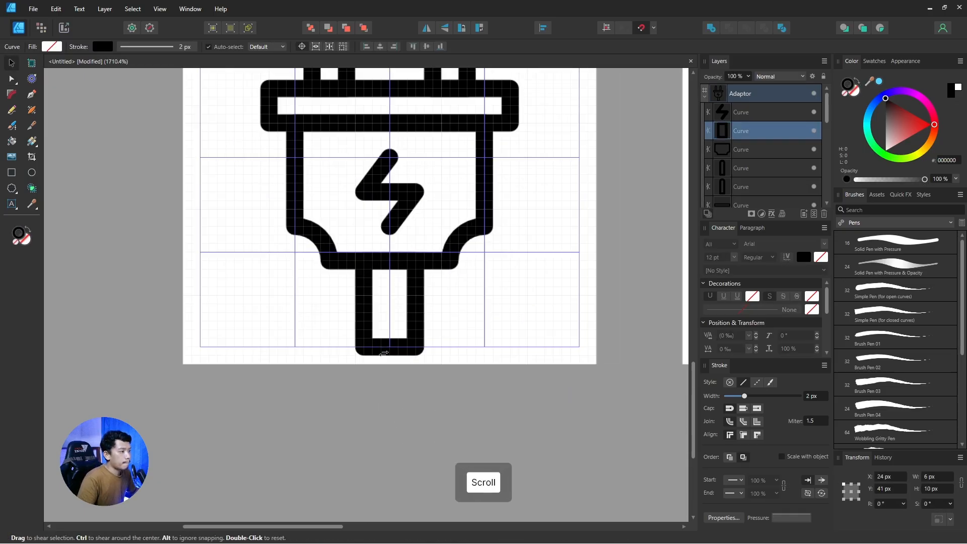
pyautogui.click(393, 386)
pyautogui.click(384, 347)
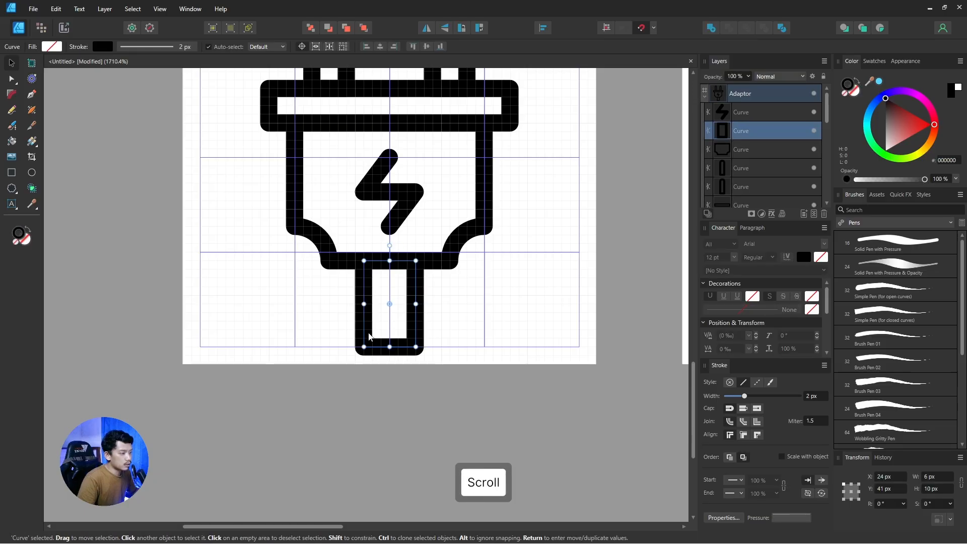
# Break the cord outline at its two bottom nodes so the bottom edge becomes a separate curve.
pyautogui.scroll(1, 384, 349)
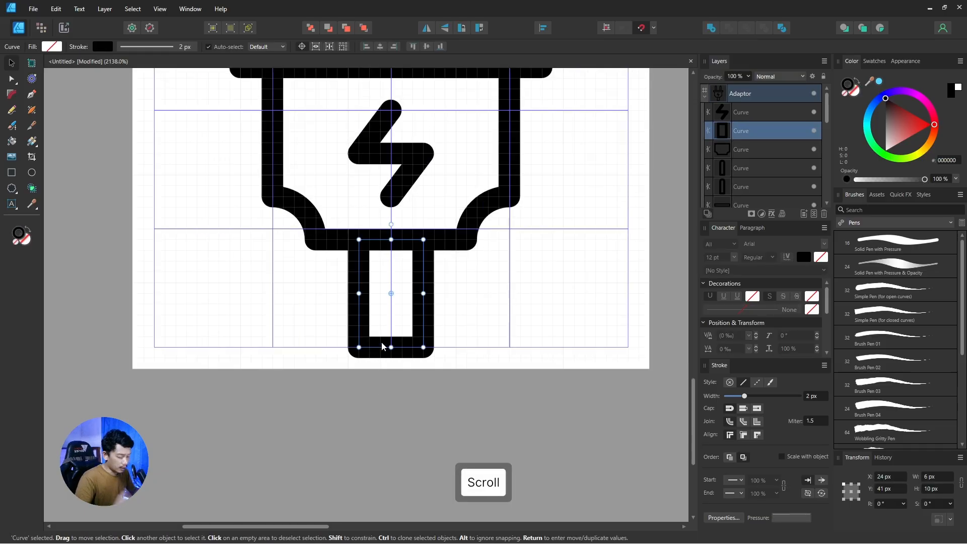
pyautogui.press('a')
pyautogui.moveTo(451, 362); pyautogui.dragTo(340, 334)
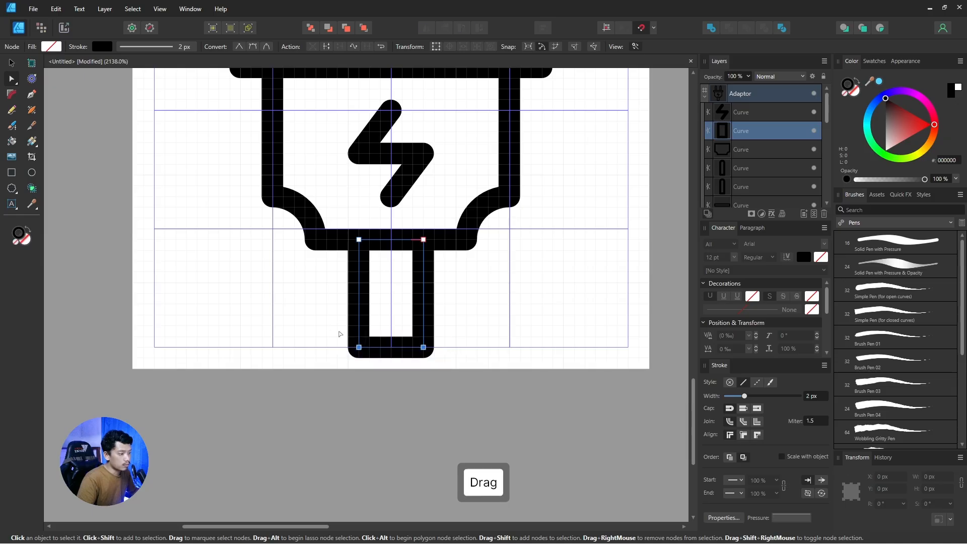
pyautogui.scroll(-2, 394, 379)
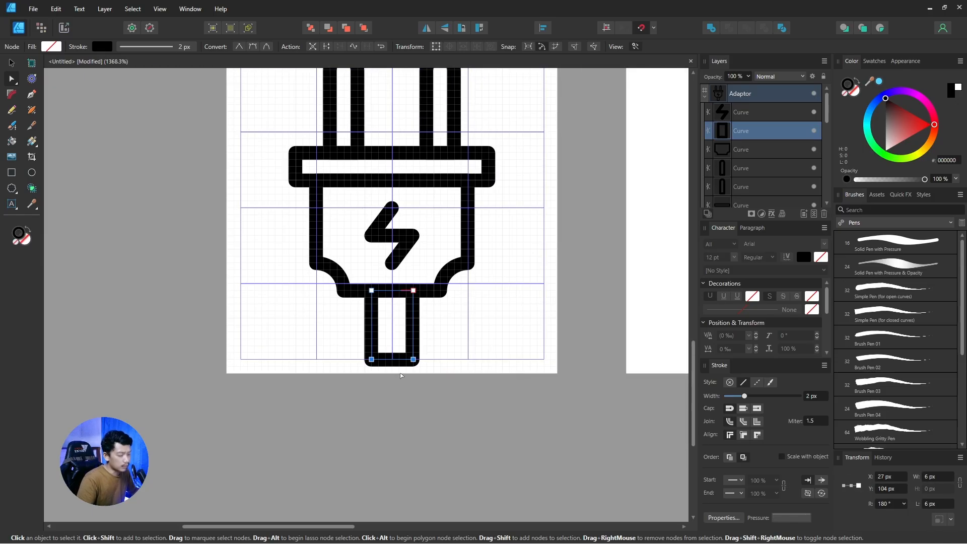
pyautogui.scroll(-2, 401, 375)
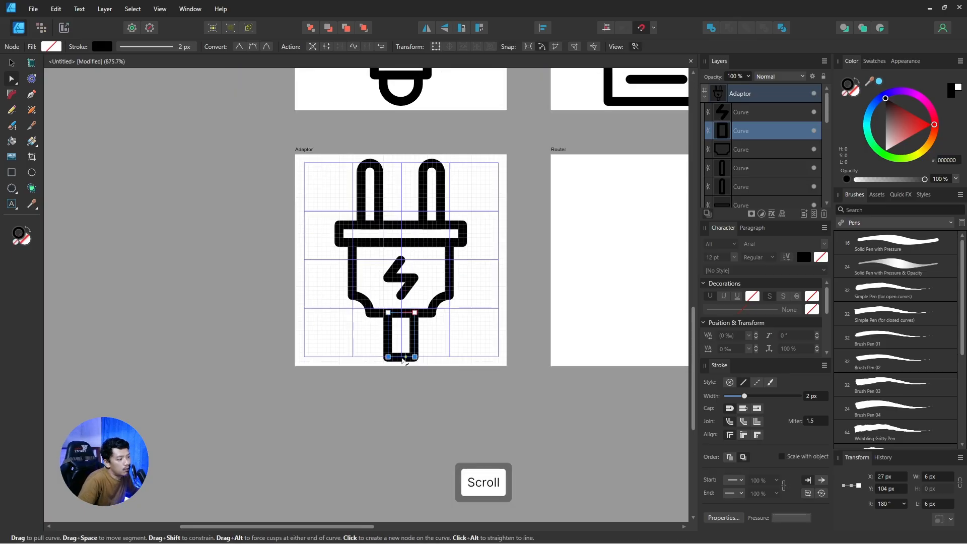
pyautogui.scroll(3, 437, 362)
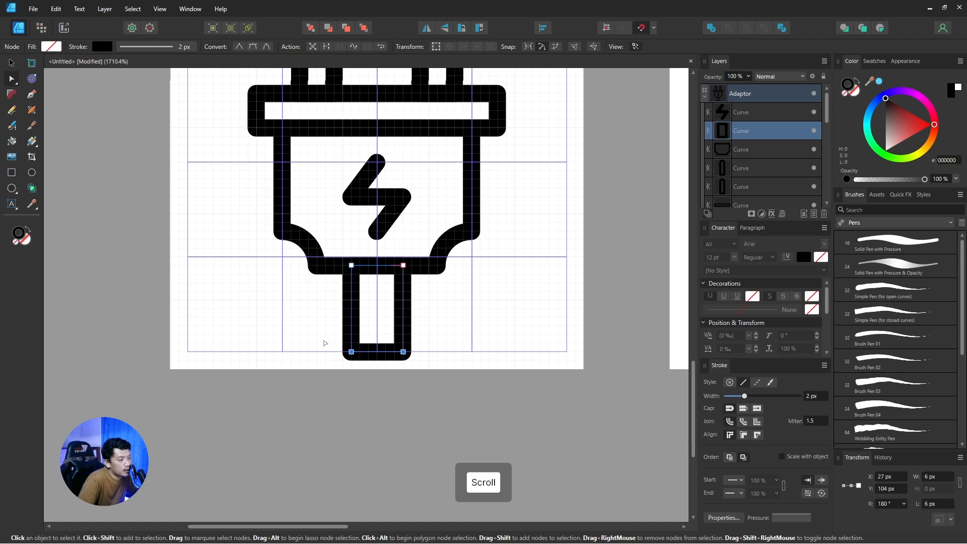
pyautogui.moveTo(325, 343); pyautogui.dragTo(431, 367)
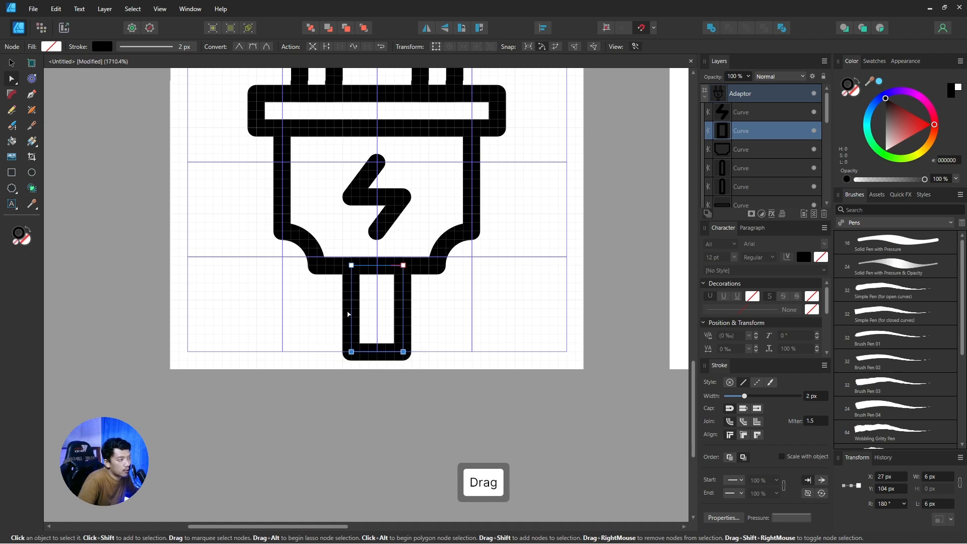
pyautogui.click(327, 48)
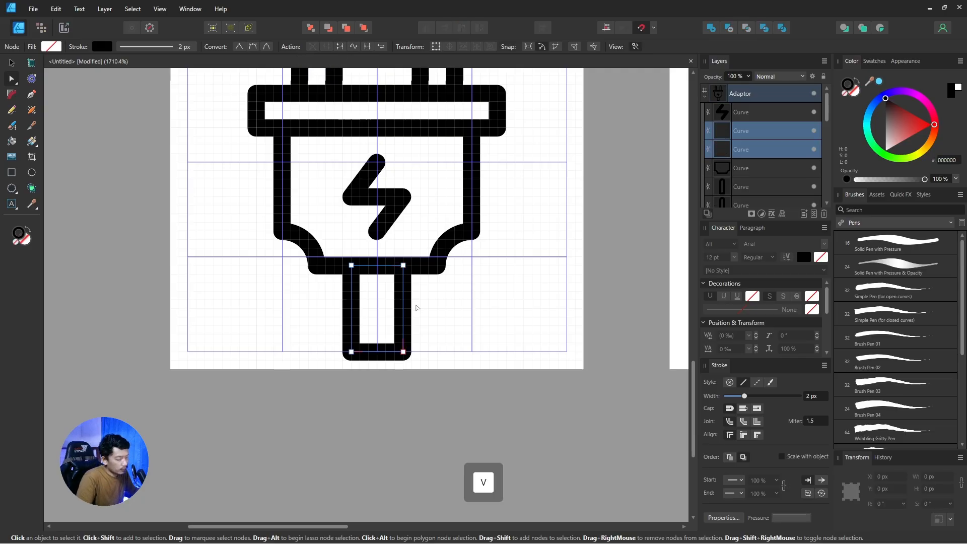
# Delete the separated bottom edge of the cord, leaving its lower end open.
pyautogui.press('v')
pyautogui.click(381, 372)
pyautogui.click(383, 355)
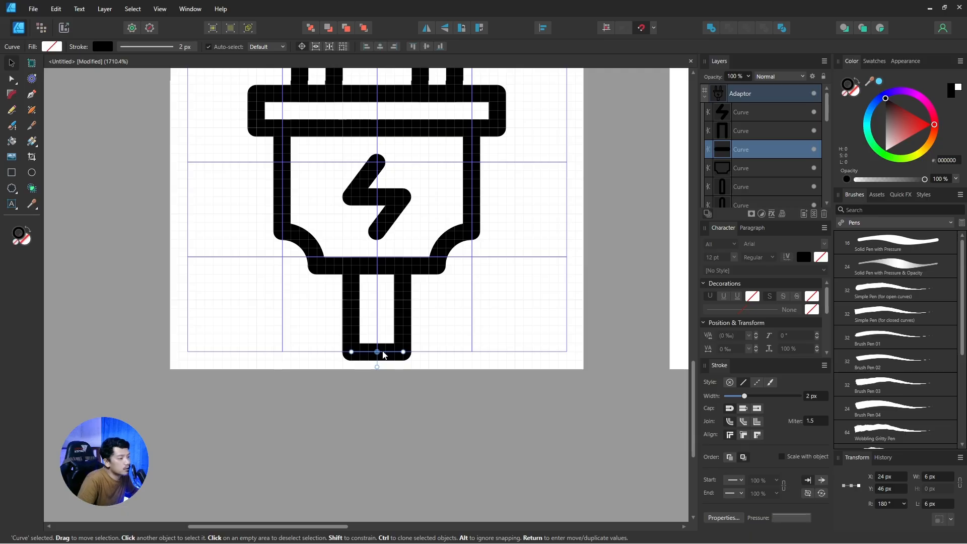
pyautogui.press('Delete')
pyautogui.click(388, 353)
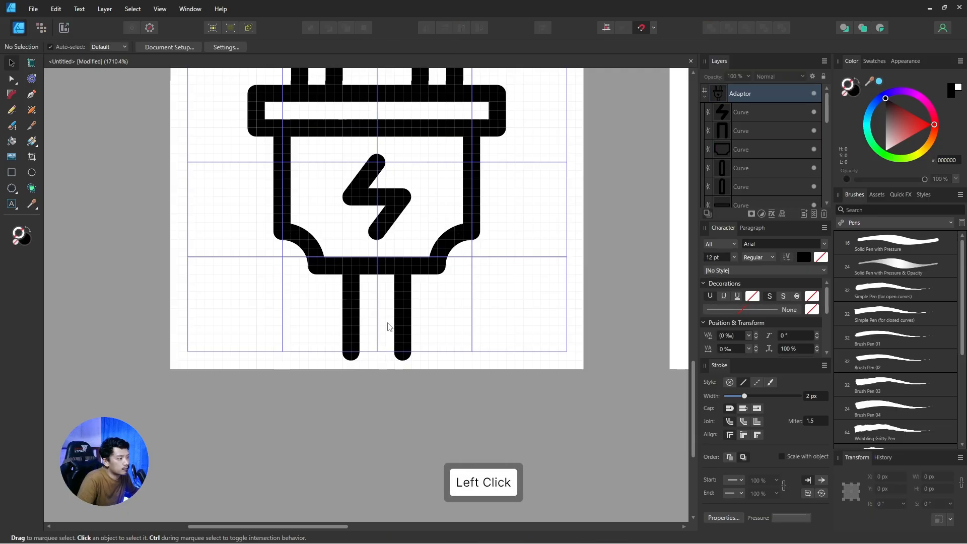
pyautogui.scroll(-3, 391, 282)
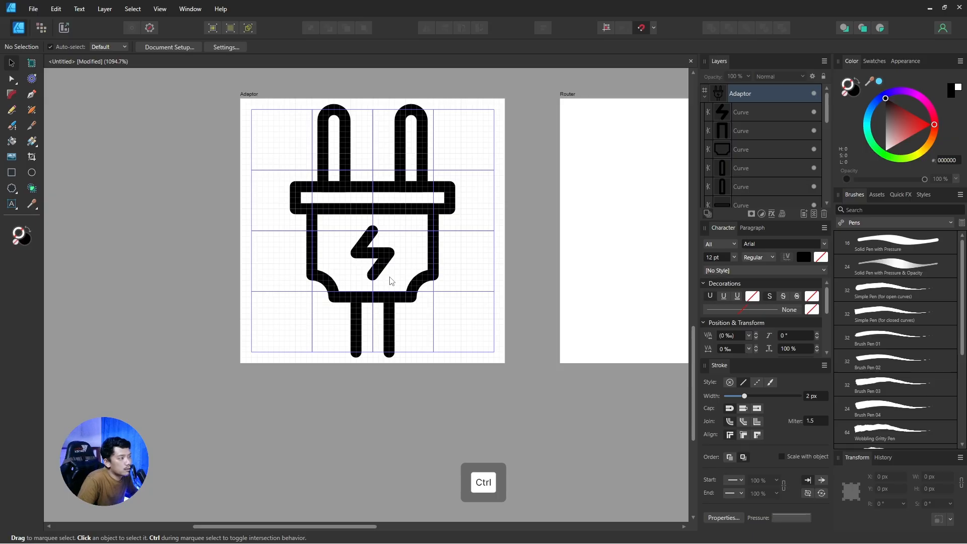
# Hide the grid and guides and view the finished adaptor icon alongside the other icons.
pyautogui.hotkey('ctrl', "'")
pyautogui.hotkey('ctrl', ';')
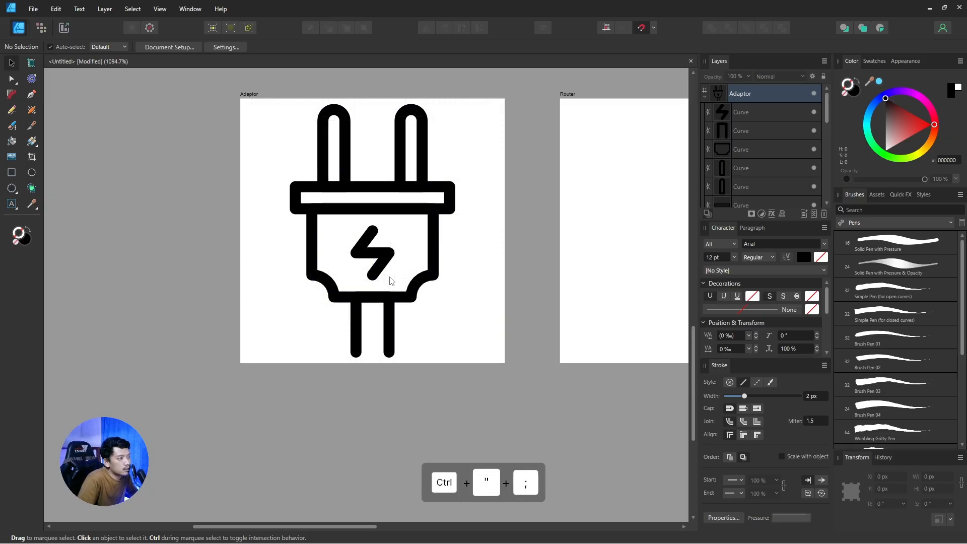
pyautogui.scroll(-1, 391, 280)
pyautogui.moveTo(436, 190); pyautogui.dragTo(373, 292)
pyautogui.scroll(-2, 381, 280)
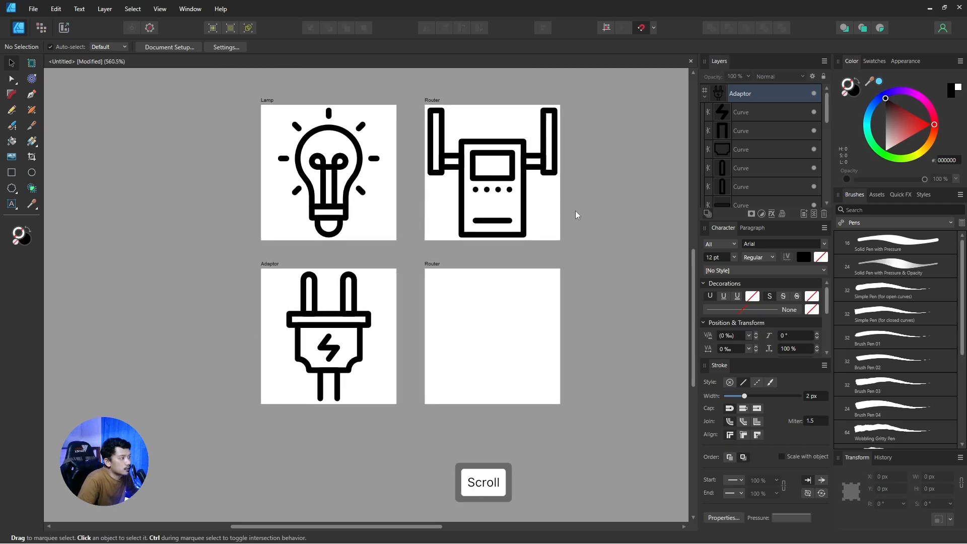
# Select the empty Router artboard beside the Adaptor artboard, rename it Fan and clear the selection.
pyautogui.click(475, 296)
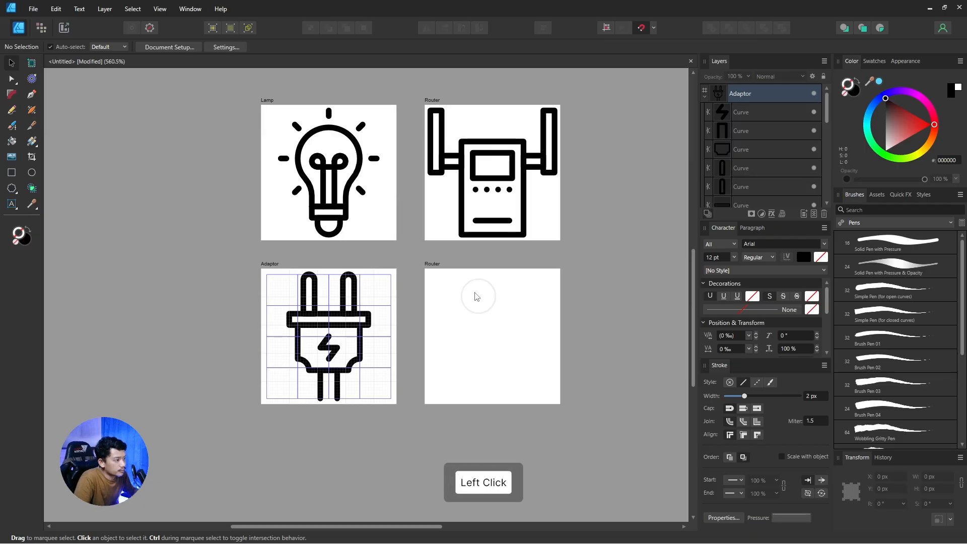
pyautogui.scroll(1, 453, 285)
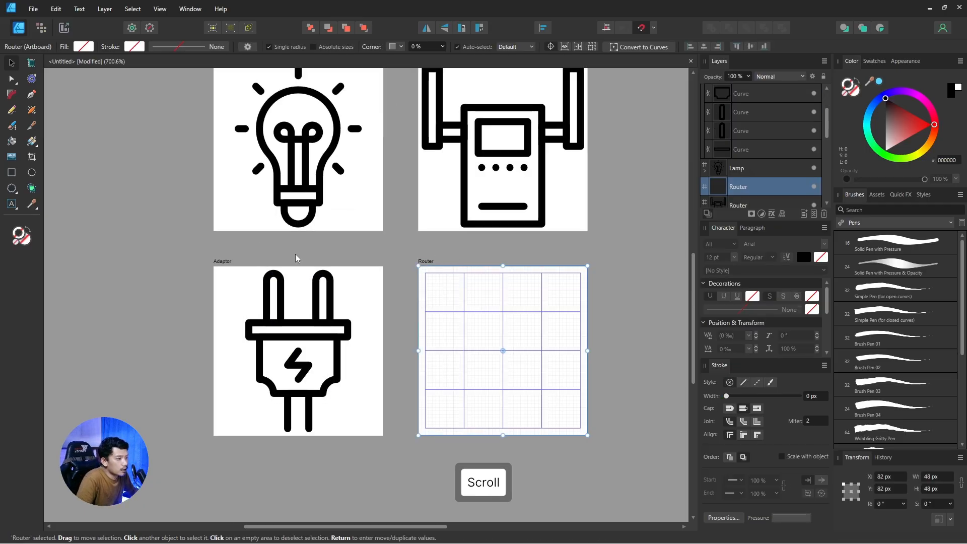
pyautogui.scroll(1, 404, 274)
pyautogui.scroll(-3, 456, 283)
pyautogui.scroll(3, 477, 291)
pyautogui.press('space')
pyautogui.moveTo(477, 291); pyautogui.dragTo(468, 255)
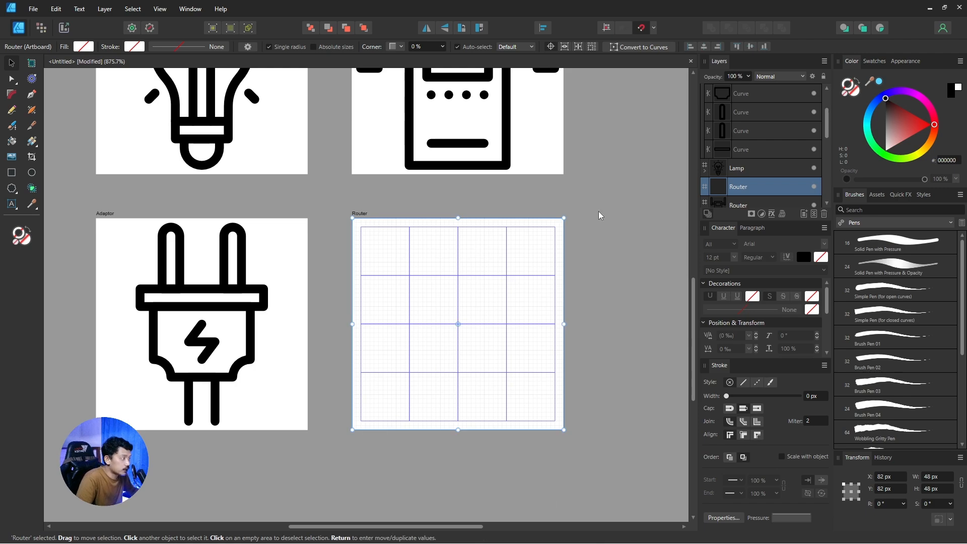
pyautogui.doubleClick(740, 195)
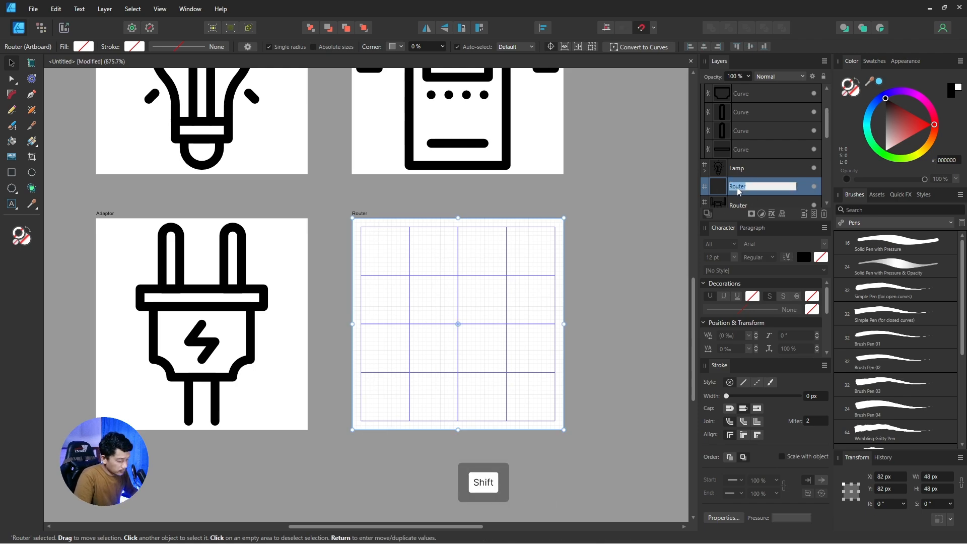
pyautogui.write('Fan')
pyautogui.press('Return')
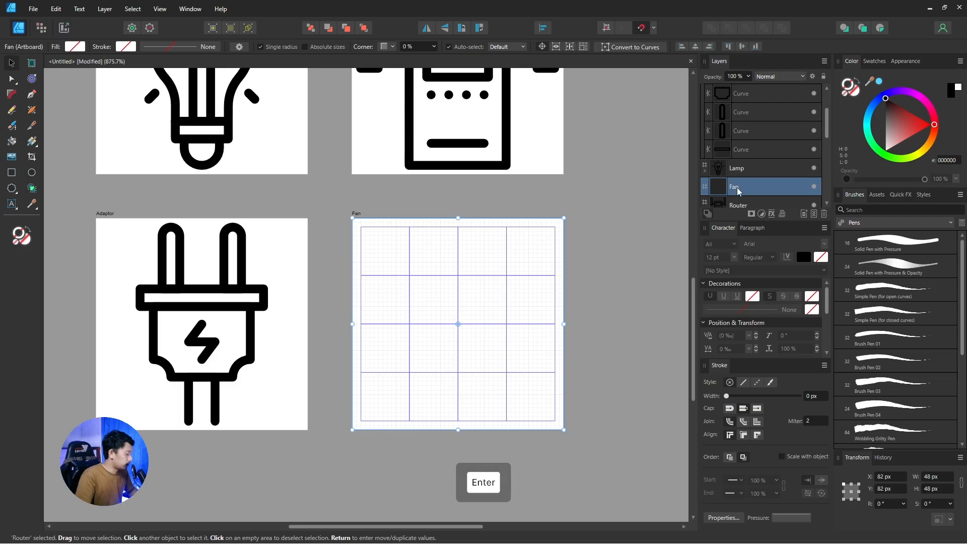
pyautogui.click(606, 235)
# Draw a 22 × 6 px rectangle centred in the lower part of the Fan artboard, with a 2 px black stroke and no fill.
pyautogui.scroll(1, 596, 275)
pyautogui.moveTo(596, 273); pyautogui.dragTo(569, 201)
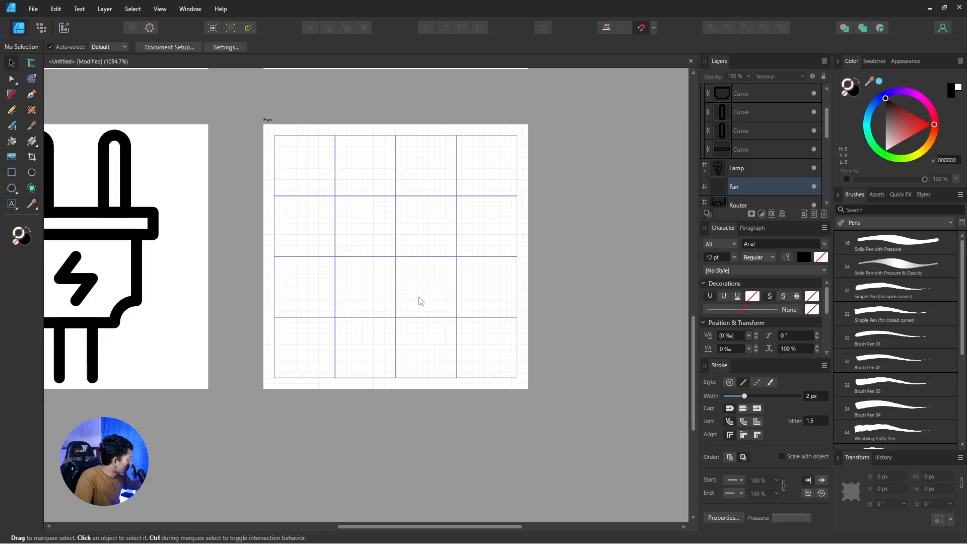
pyautogui.click(11, 174)
pyautogui.scroll(2, 361, 353)
pyautogui.moveTo(363, 346)
pyautogui.mouseDown()
pyautogui.moveTo(356, 334)
pyautogui.moveTo(352, 346)
pyautogui.mouseUp()
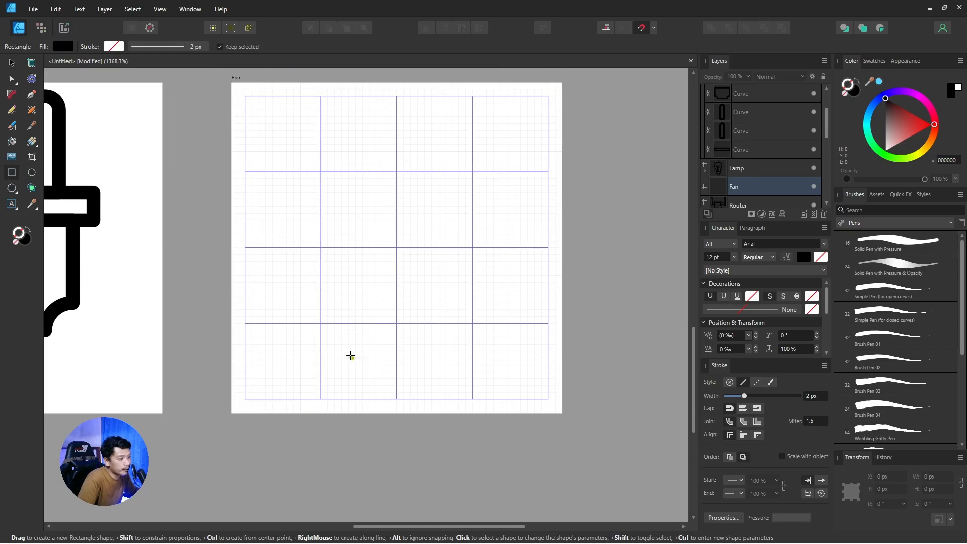
pyautogui.moveTo(321, 324); pyautogui.dragTo(473, 365)
pyautogui.click(29, 231)
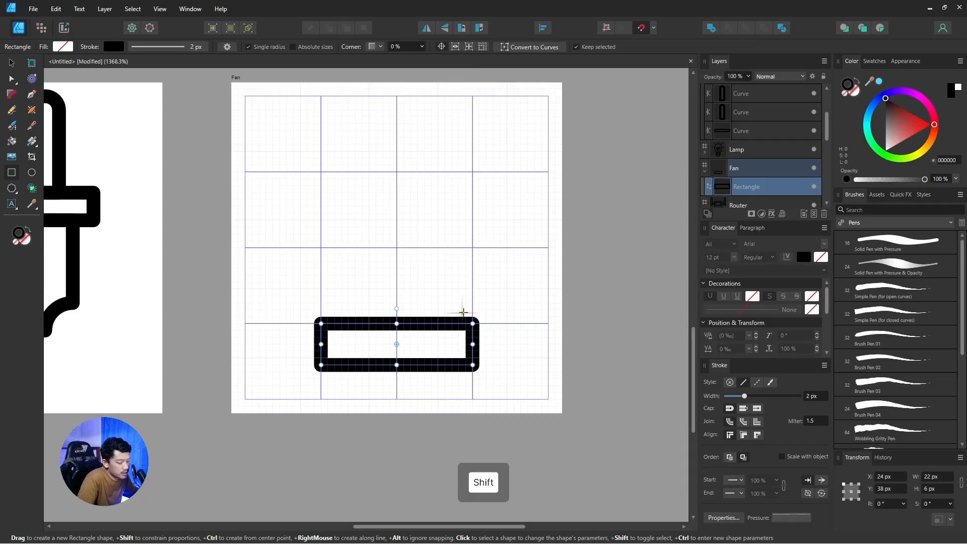
# Convert the rectangle to curves and move it 5 px down onto the lowest guide.
pyautogui.hotkey('shift', 'a')
pyautogui.press('v')
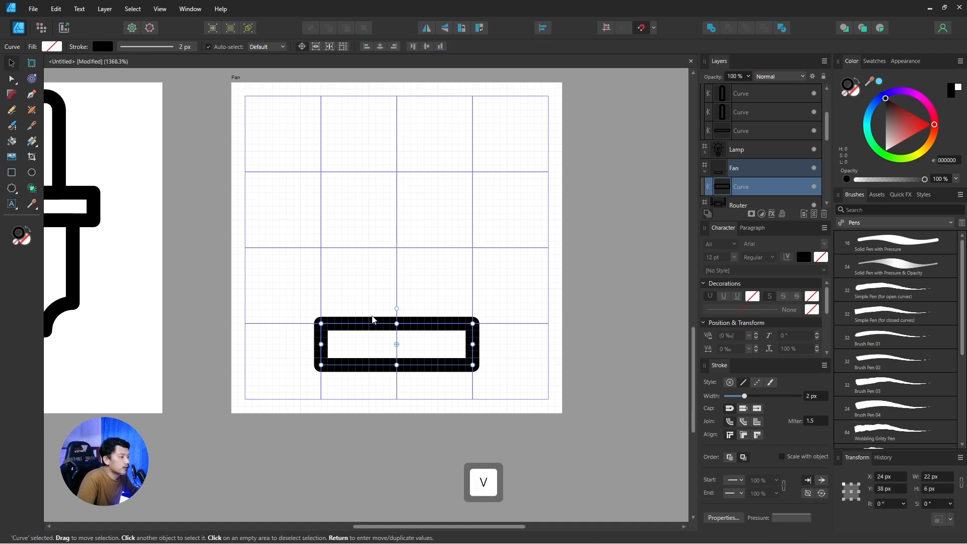
pyautogui.press('Down')
pyautogui.press('Down')
pyautogui.press('Down')
pyautogui.press('Down')
pyautogui.press('Down')
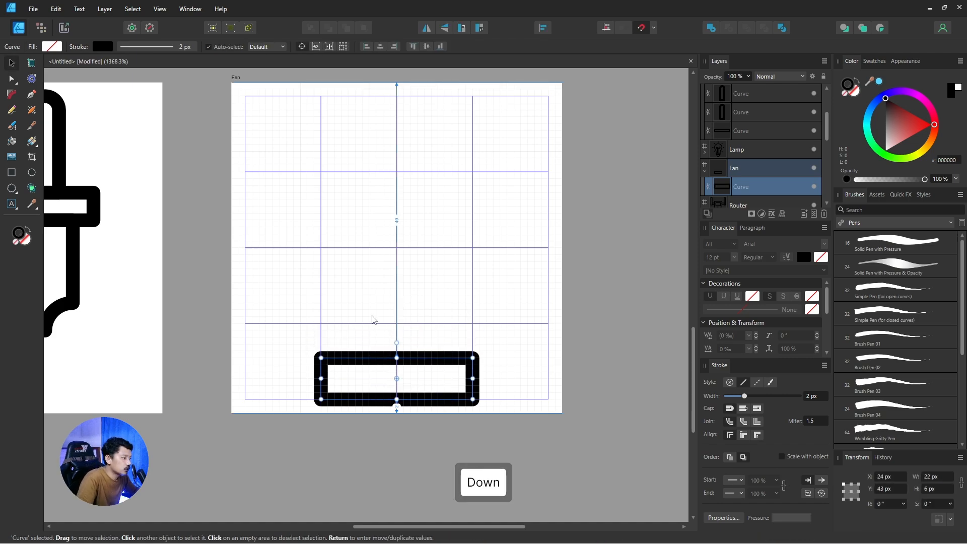
# Widen the base rectangle to 32 px by moving its two right-hand nodes 10 px right.
pyautogui.moveTo(446, 339); pyautogui.dragTo(507, 419)
pyautogui.press('a')
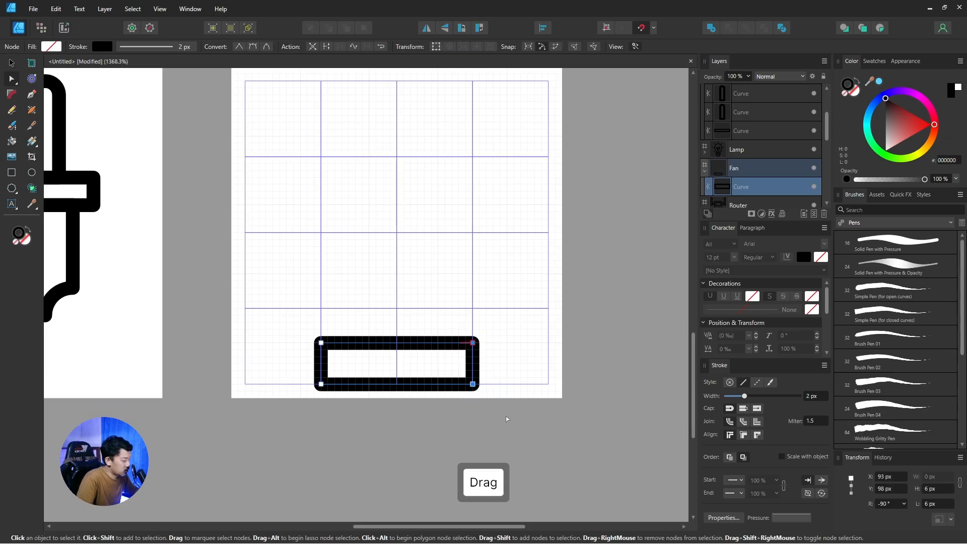
pyautogui.hotkey('shift', 'Right')
pyautogui.click(509, 328)
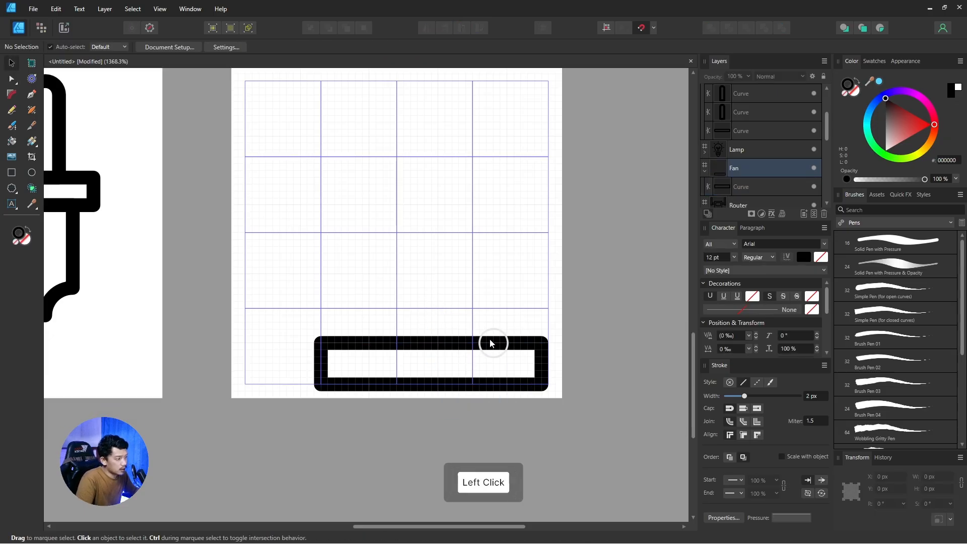
# Move the widened base rectangle 5 px left to centre it on the Fan artboard.
pyautogui.click(491, 344)
pyautogui.press('Left')
pyautogui.press('Left')
pyautogui.press('Left')
pyautogui.press('Left')
pyautogui.press('Left')
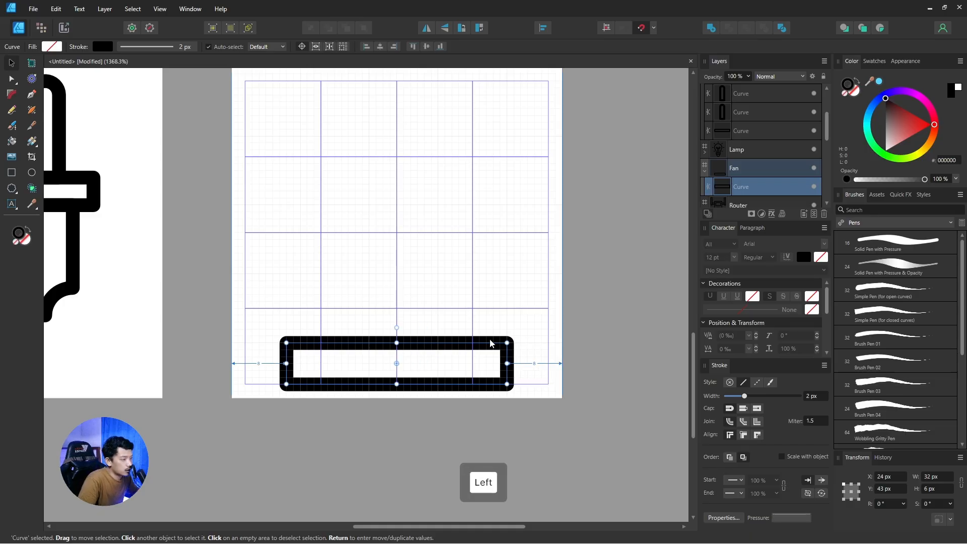
pyautogui.moveTo(389, 345); pyautogui.dragTo(390, 370)
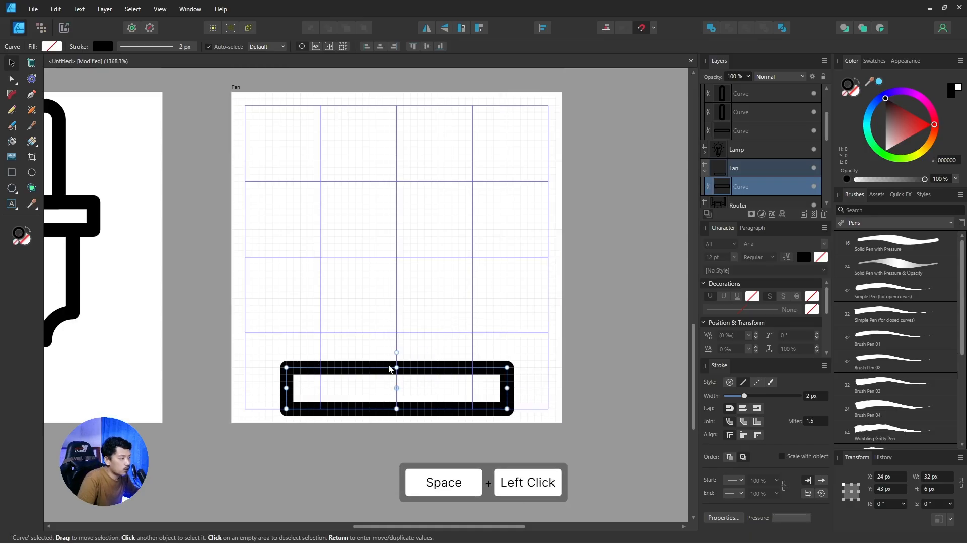
# Try lowering the two top nodes of the base by 2 px and move them back up.
pyautogui.press('a')
pyautogui.press('v')
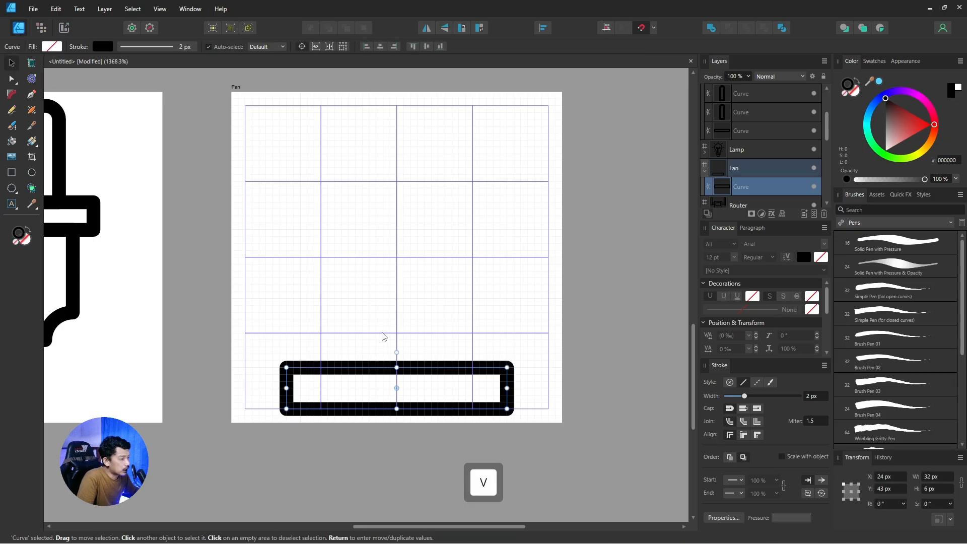
pyautogui.click(383, 336)
pyautogui.click(363, 368)
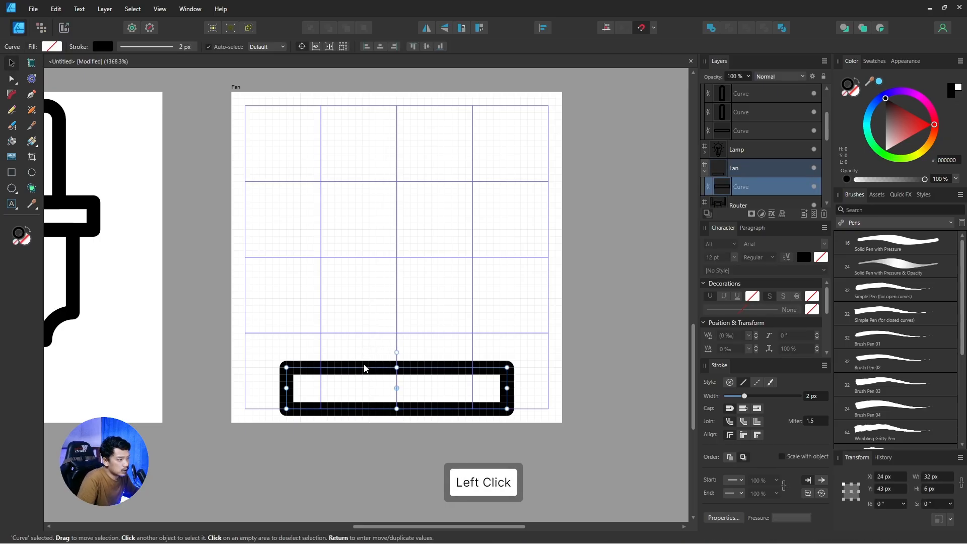
pyautogui.press('a')
pyautogui.moveTo(261, 355); pyautogui.dragTo(524, 381)
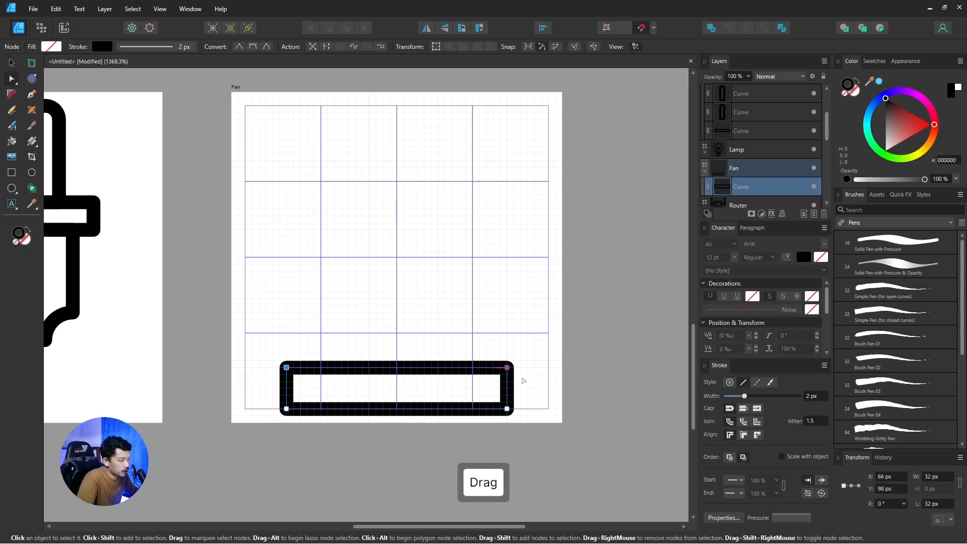
pyautogui.press('Down')
pyautogui.press('Down')
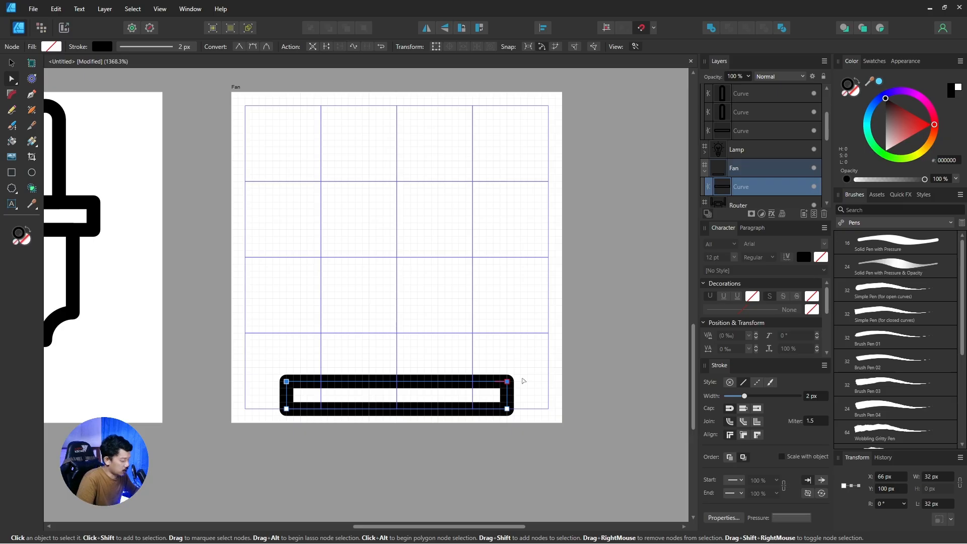
pyautogui.press('Up')
pyautogui.press('Up')
pyautogui.press('v')
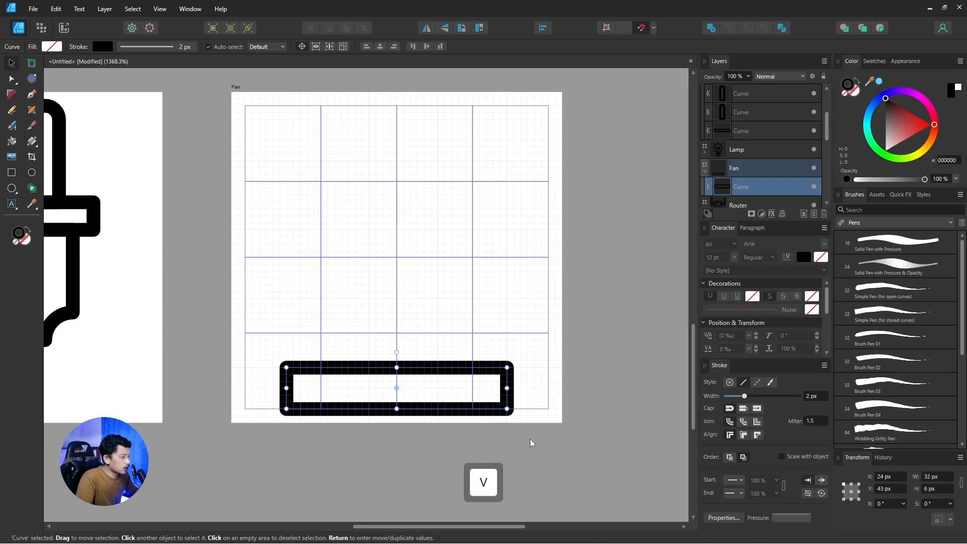
pyautogui.click(530, 439)
pyautogui.click(496, 405)
pyautogui.click(472, 348)
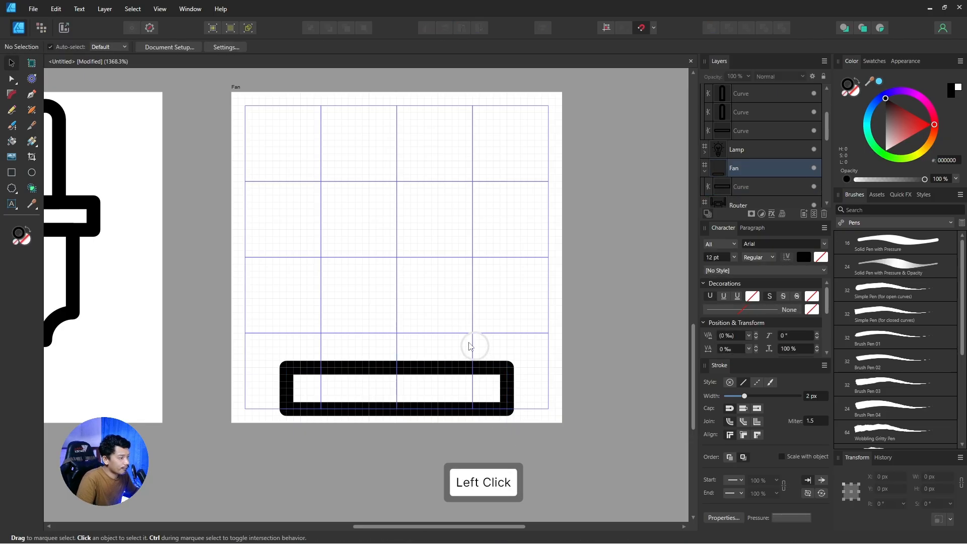
# Duplicate the base rectangle and move the copy 8 px up.
pyautogui.click(446, 372)
pyautogui.hotkey('ctrl', 'd')
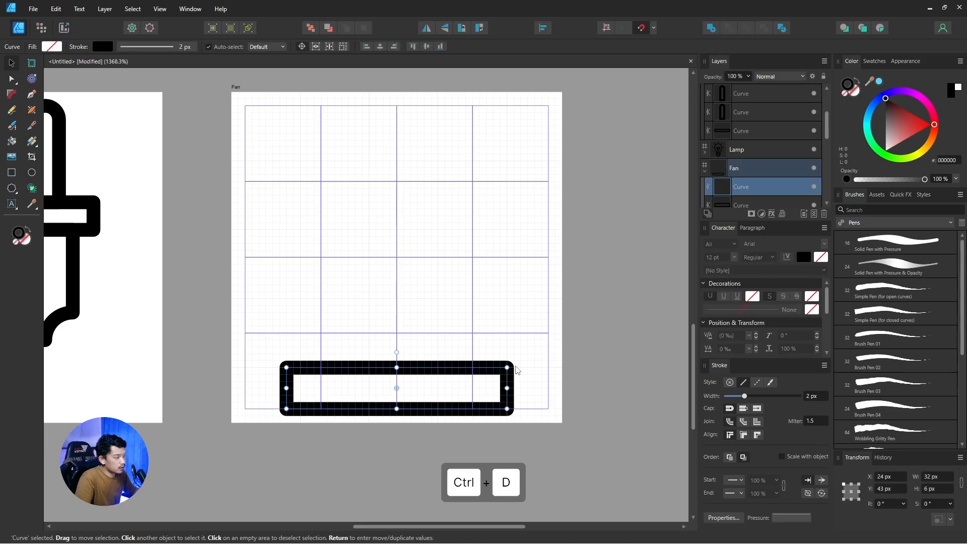
pyautogui.press('Up')
pyautogui.press('Up')
pyautogui.press('Up')
pyautogui.press('Up')
pyautogui.press('Up')
pyautogui.press('Up')
pyautogui.press('Up')
pyautogui.press('Up')
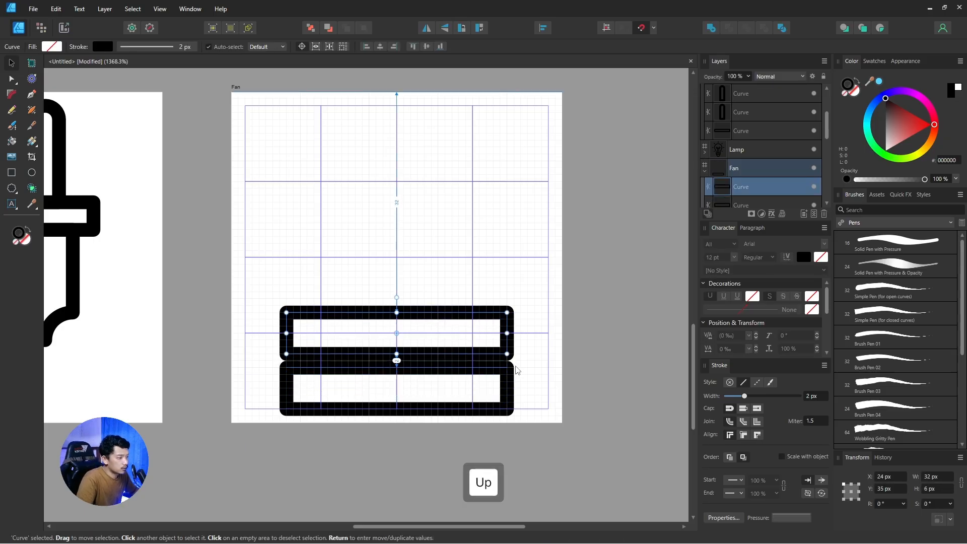
# Rotate the copy 90° into an upright pole and shorten it from below to 21 px, ending on the base's top edge.
pyautogui.moveTo(510, 307); pyautogui.dragTo(381, 248)
pyautogui.press('a')
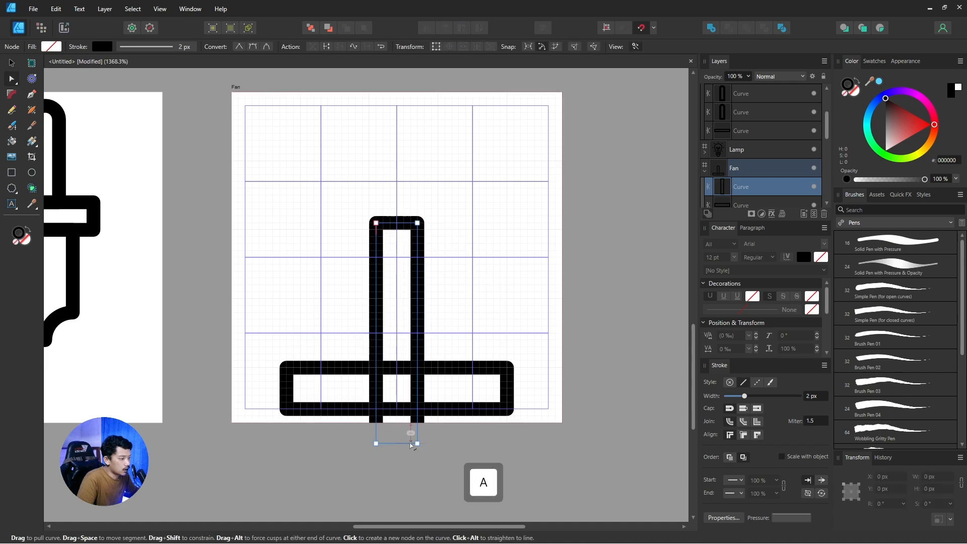
pyautogui.moveTo(425, 453); pyautogui.dragTo(352, 428)
pyautogui.hotkey('shift', 'Up')
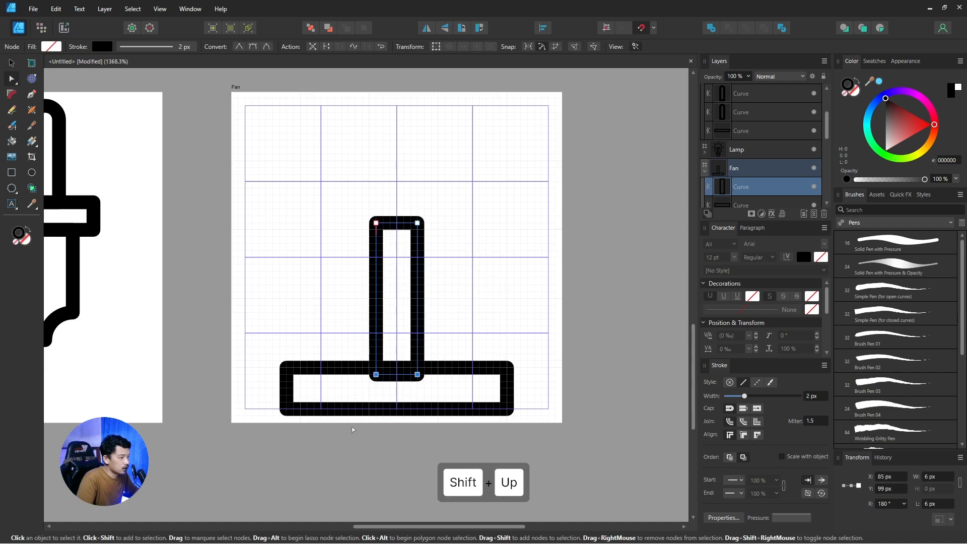
pyautogui.press('Up')
pyautogui.press('Up')
pyautogui.press('v')
pyautogui.click(367, 437)
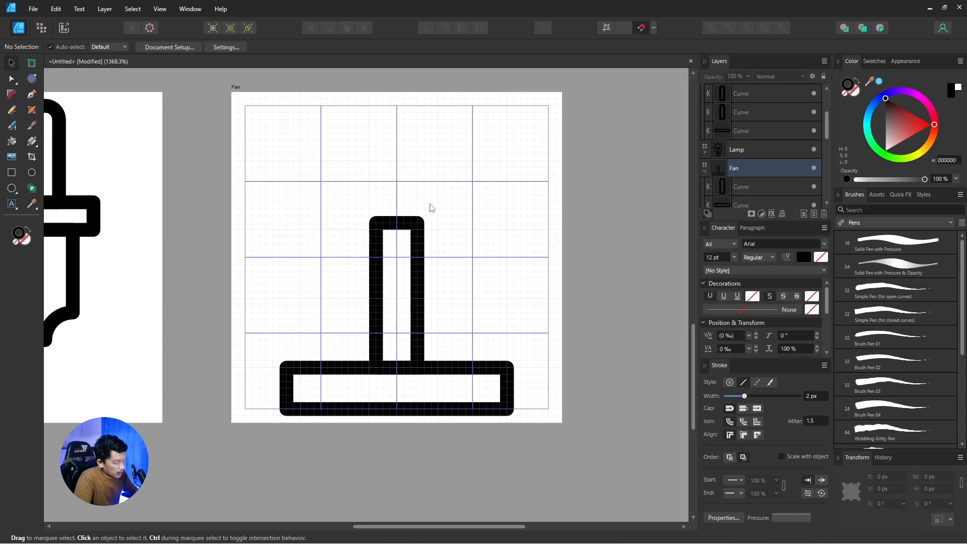
# Draw a 22 px circle from the centre of the Fan artboard.
pyautogui.press('l')
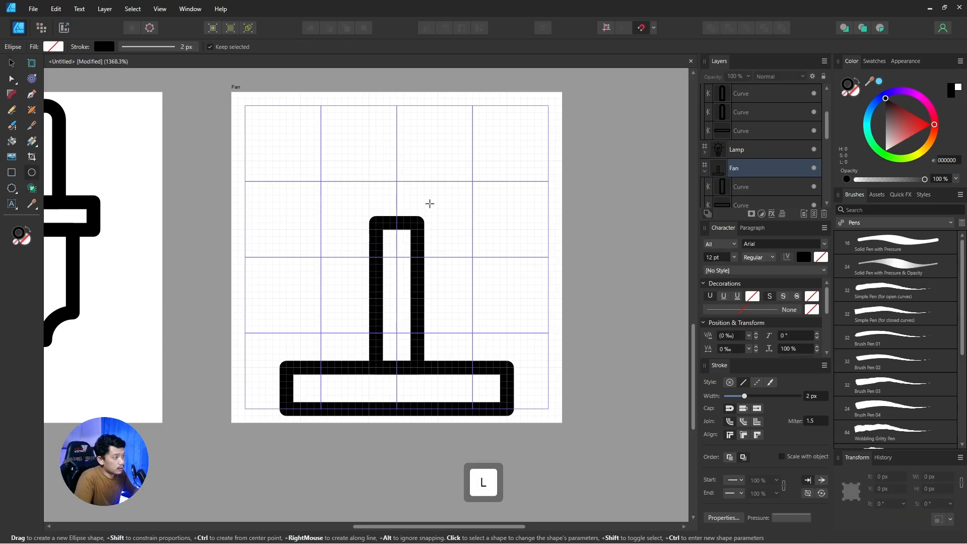
pyautogui.keyDown('ctrl'); pyautogui.click(396, 257); pyautogui.keyUp('ctrl')
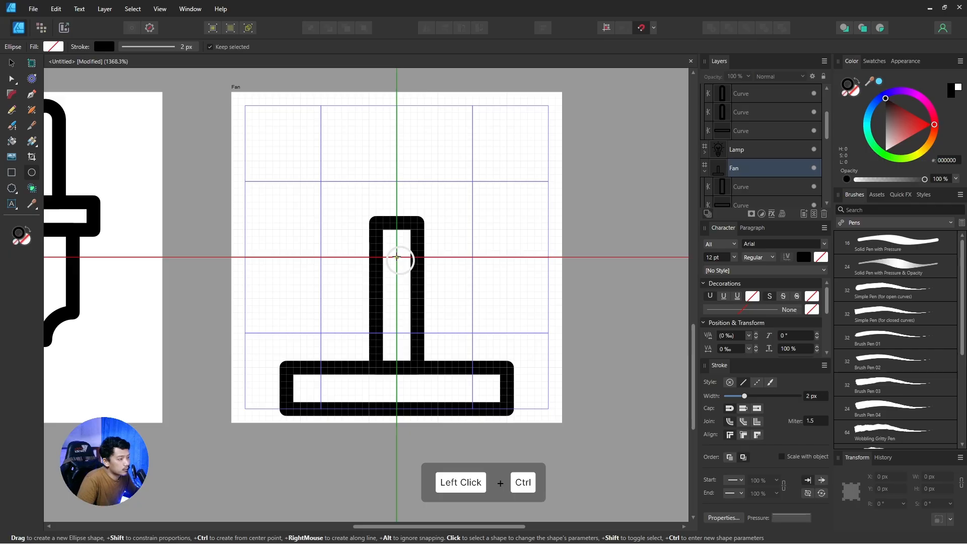
pyautogui.moveTo(397, 257); pyautogui.dragTo(473, 334)
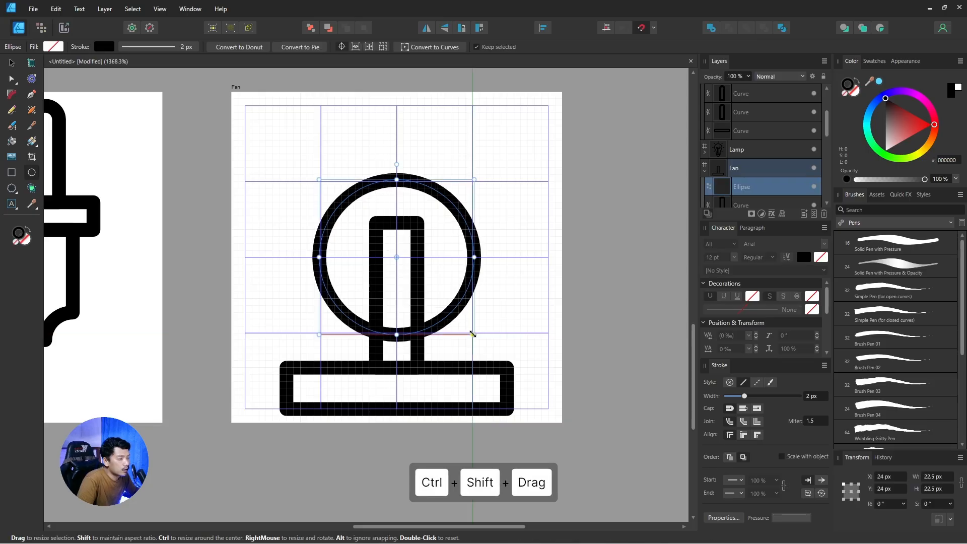
pyautogui.hotkey('ctrl', 'z')
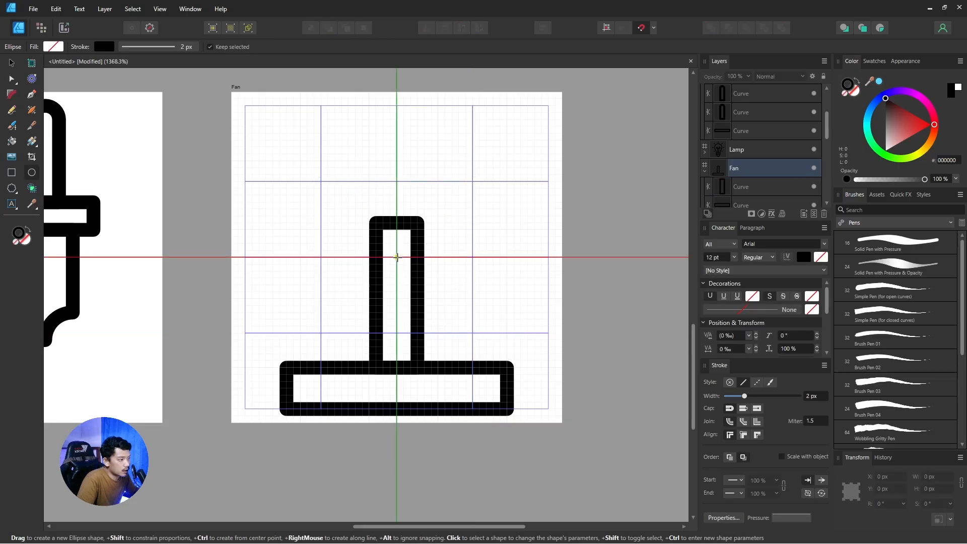
pyautogui.moveTo(396, 257); pyautogui.dragTo(470, 333)
pyautogui.press('v')
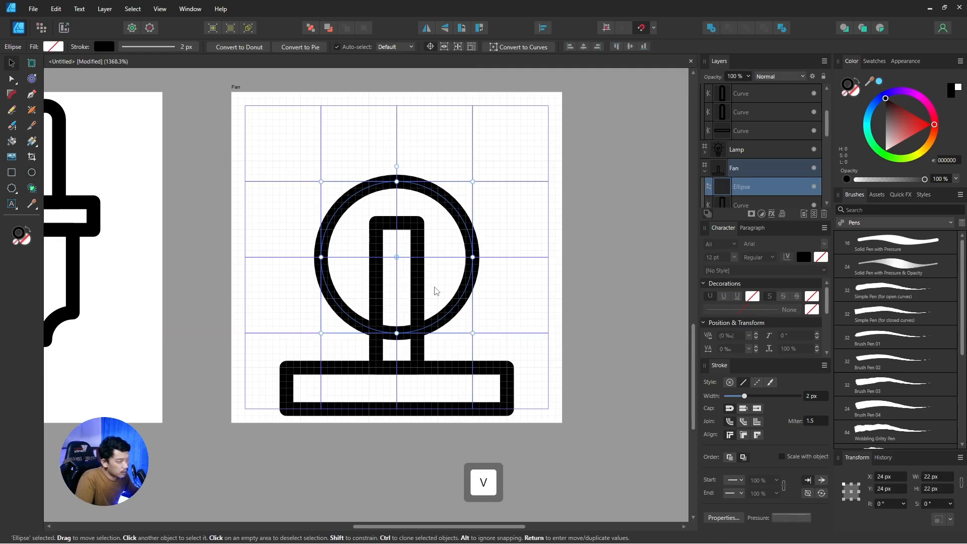
pyautogui.moveTo(396, 167)
pyautogui.mouseDown()
pyautogui.moveTo(396, 151)
pyautogui.moveTo(393, 172)
pyautogui.mouseUp()
pyautogui.press('z')
pyautogui.hotkey('ctrl', 'z')
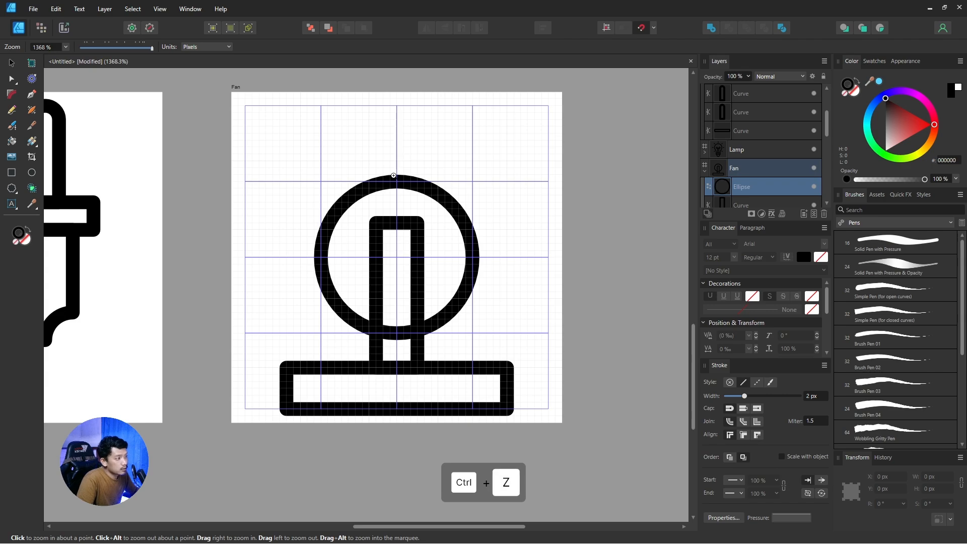
pyautogui.hotkey('ctrl', 'z')
pyautogui.hotkey('ctrl', 'shift', 'z')
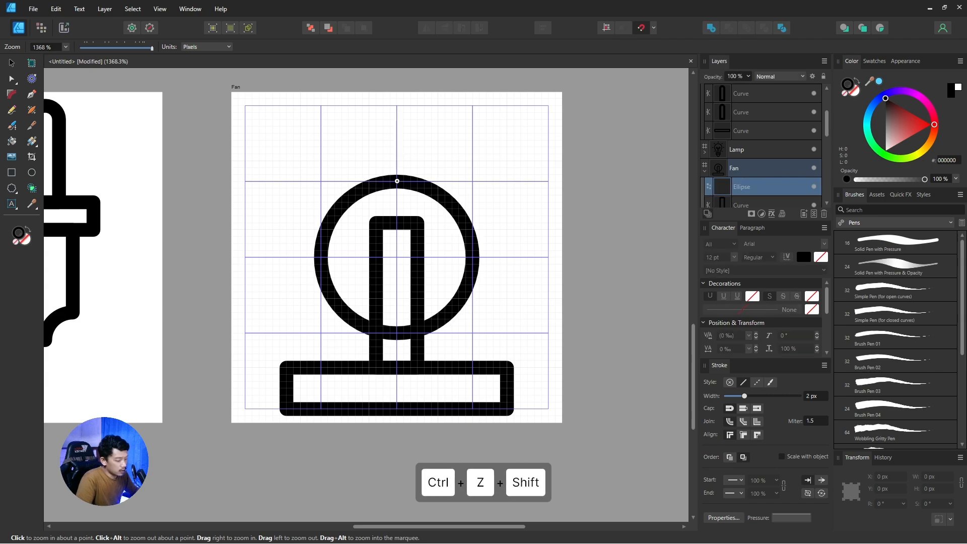
pyautogui.press('v')
# Try enlarging the circle proportionally to 33 px, reaching up to the top guide.
pyautogui.moveTo(397, 181); pyautogui.dragTo(398, 107)
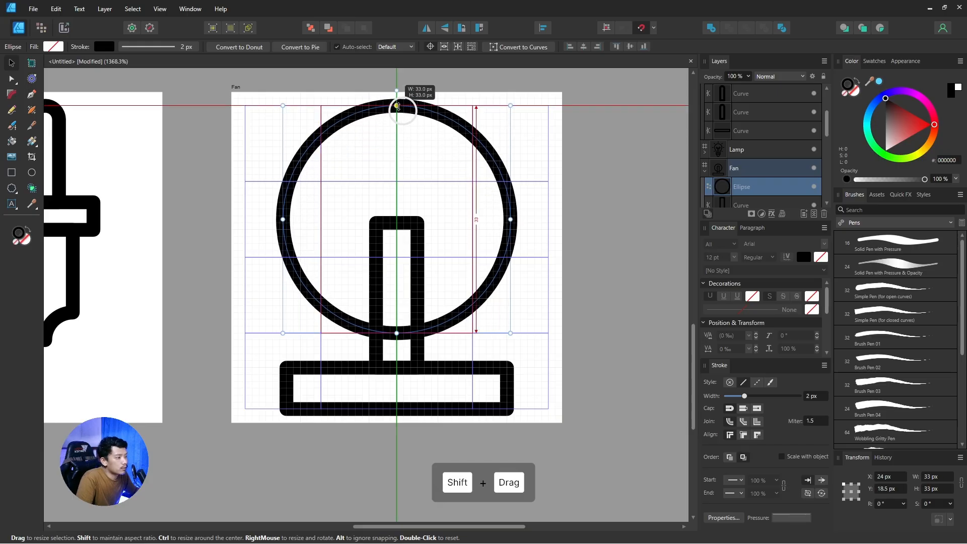
pyautogui.moveTo(397, 106); pyautogui.dragTo(397, 103)
pyautogui.hotkey('ctrl', 'z')
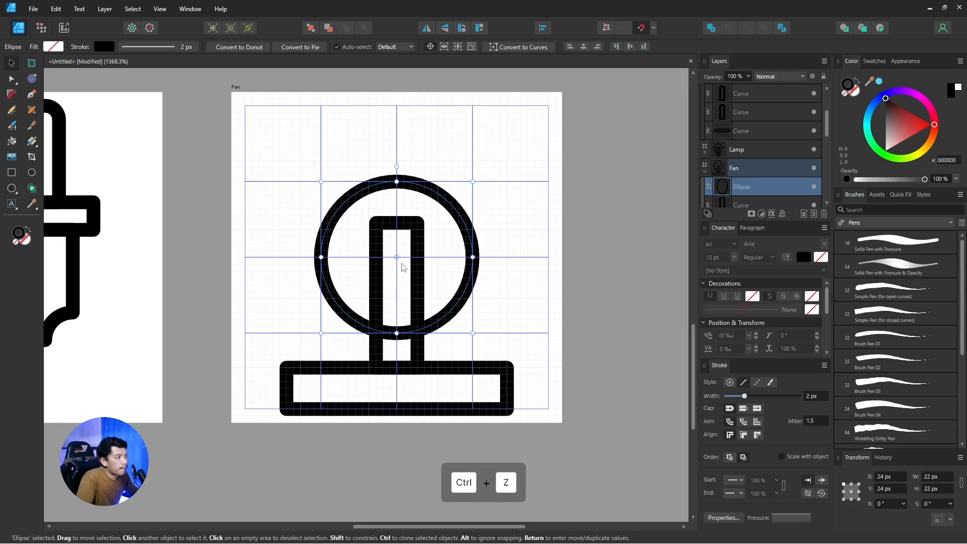
# Enlarge the circle proportionally up to the top guide and shrink it from its lower edge to 32 px.
pyautogui.moveTo(396, 182); pyautogui.dragTo(398, 105)
pyautogui.scroll(5, 426, 345)
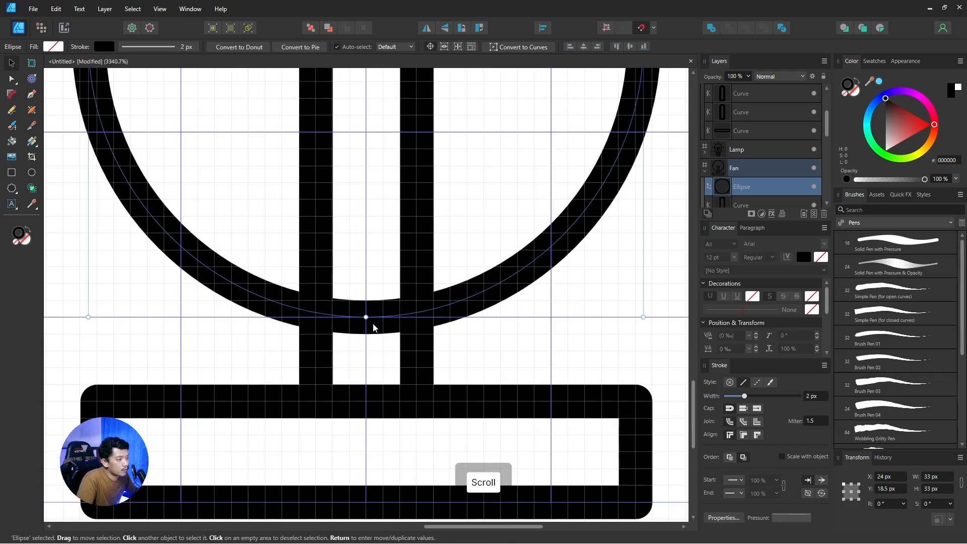
pyautogui.moveTo(366, 315); pyautogui.dragTo(368, 299)
pyautogui.scroll(-5, 368, 300)
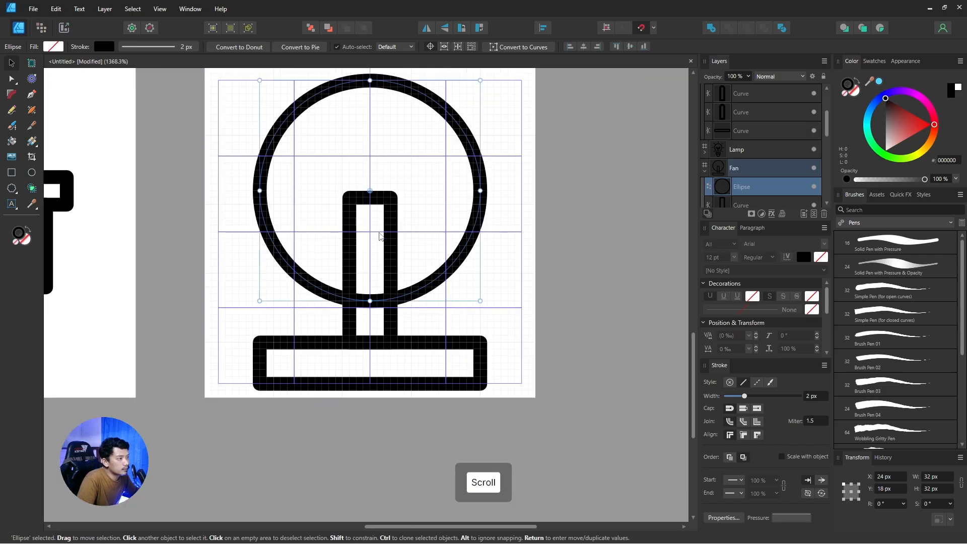
# Convert the circle to curves and deselect it.
pyautogui.scroll(1, 400, 235)
pyautogui.moveTo(382, 196); pyautogui.dragTo(410, 276)
pyautogui.scroll(-1, 410, 276)
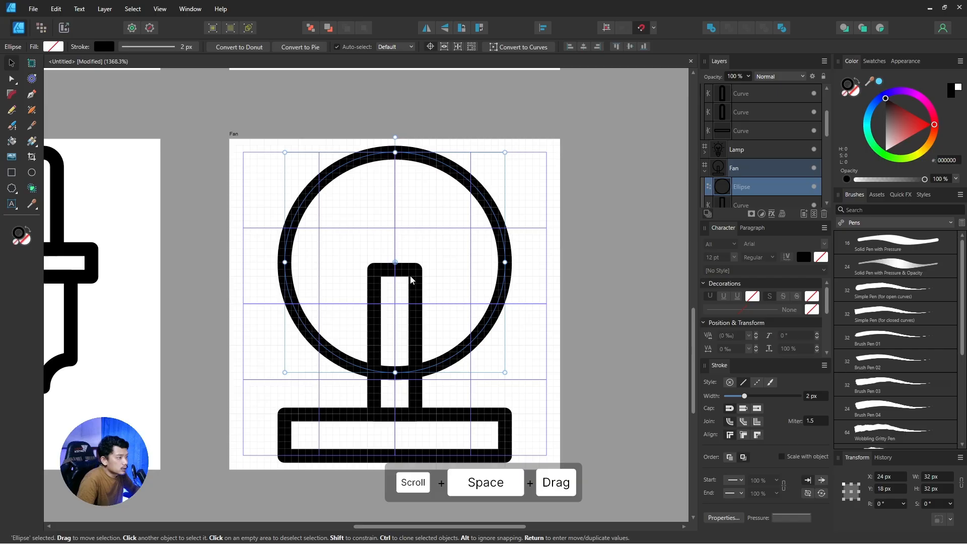
pyautogui.hotkey('shift', 'a')
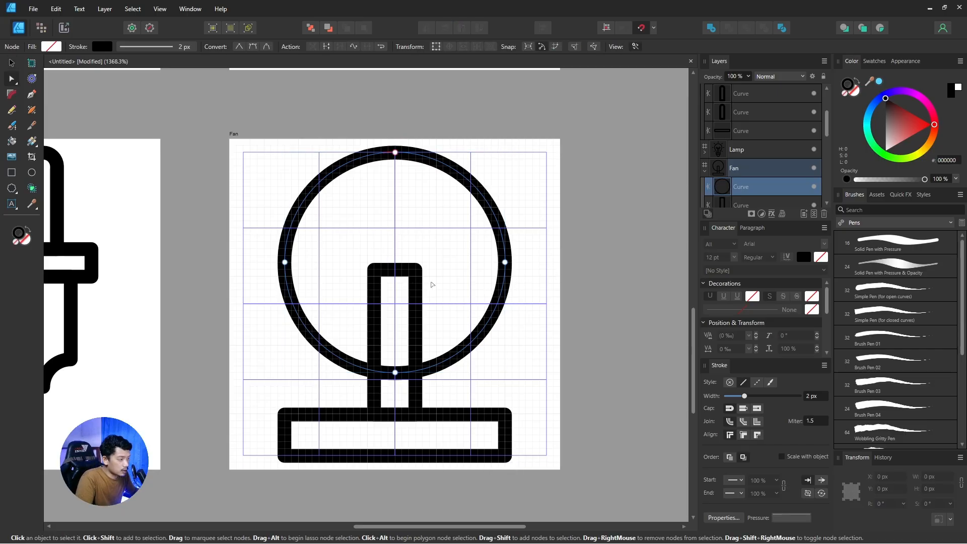
pyautogui.press('v')
pyautogui.click(577, 300)
# Flare the pole's lower end to 10 px wide by moving each bottom node 2 px outward.
pyautogui.click(413, 318)
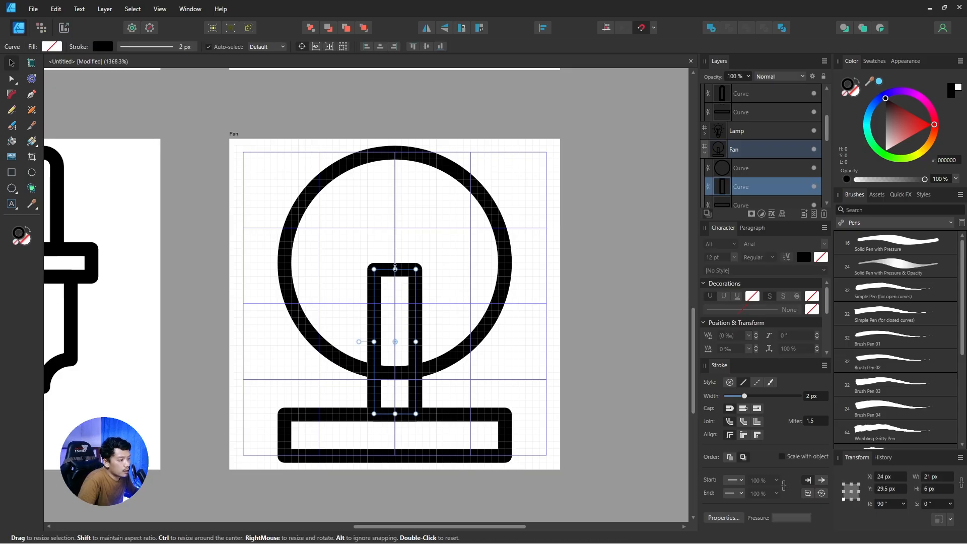
pyautogui.press('a')
pyautogui.click(431, 406)
pyautogui.moveTo(432, 406); pyautogui.dragTo(410, 438)
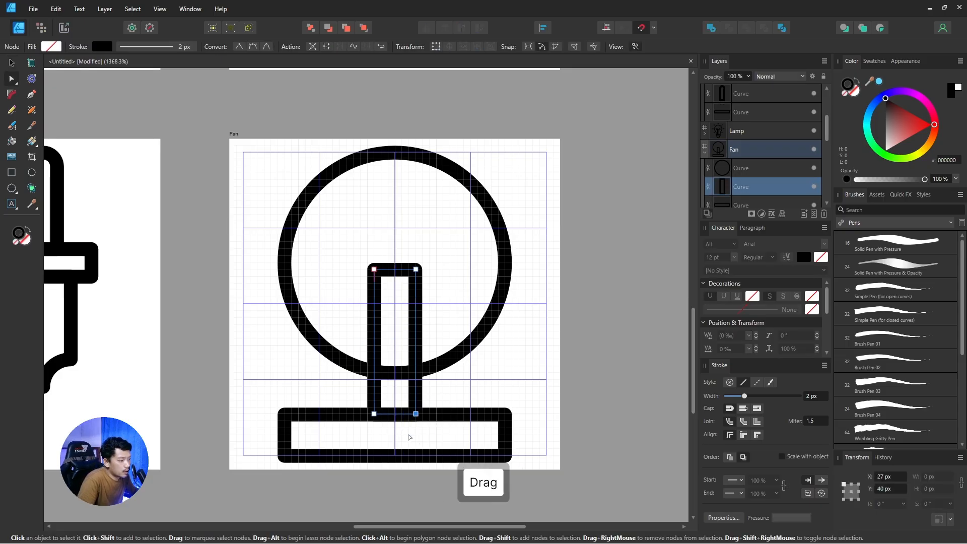
pyautogui.click(432, 400)
pyautogui.moveTo(429, 398); pyautogui.dragTo(410, 434)
pyautogui.press('Right')
pyautogui.press('Right')
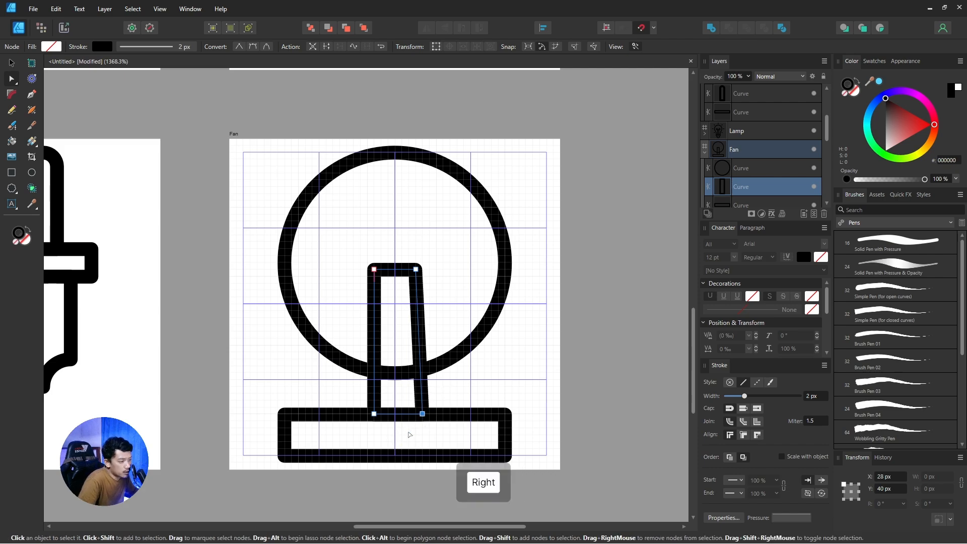
pyautogui.moveTo(366, 397); pyautogui.dragTo(389, 431)
pyautogui.press('Left')
pyautogui.press('Left')
pyautogui.press('v')
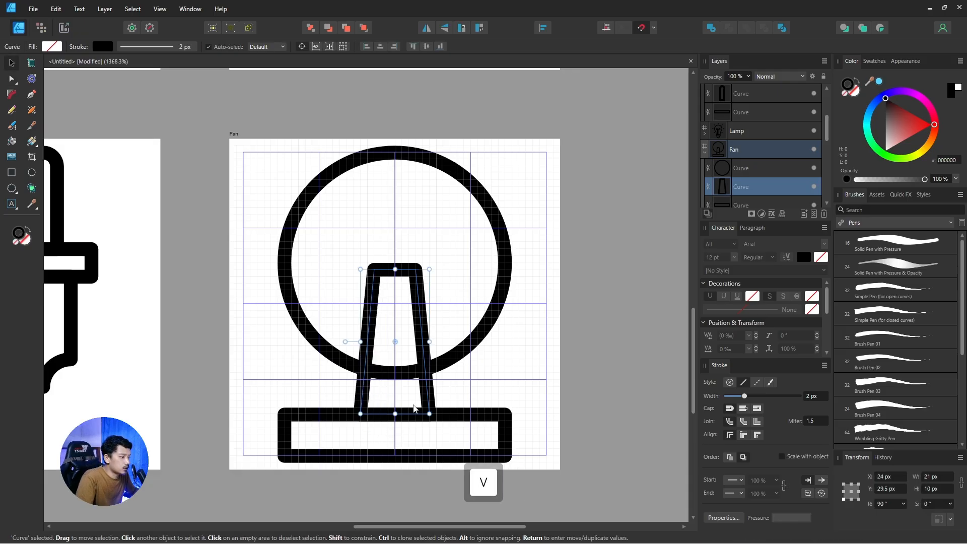
# Merge the part of the pole that lies inside the circle into the circle with the Shape Builder.
pyautogui.click(451, 362)
pyautogui.keyDown('shift'); pyautogui.click(425, 384); pyautogui.keyUp('shift')
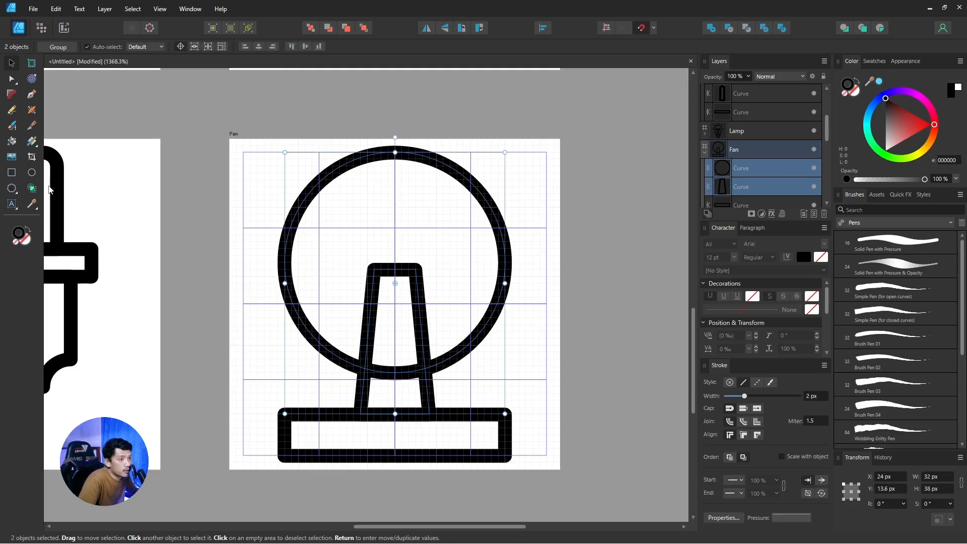
pyautogui.click(33, 189)
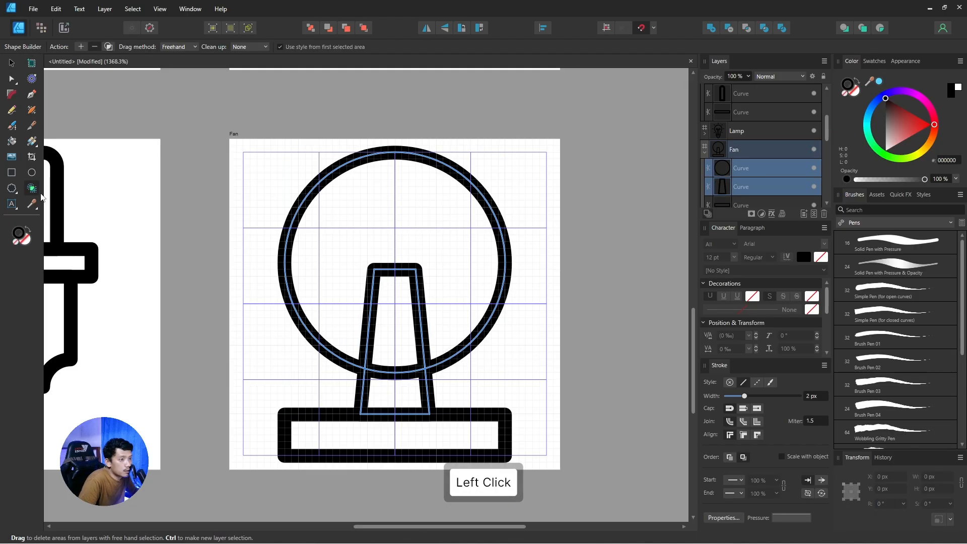
pyautogui.click(82, 46)
pyautogui.moveTo(424, 298); pyautogui.dragTo(395, 312)
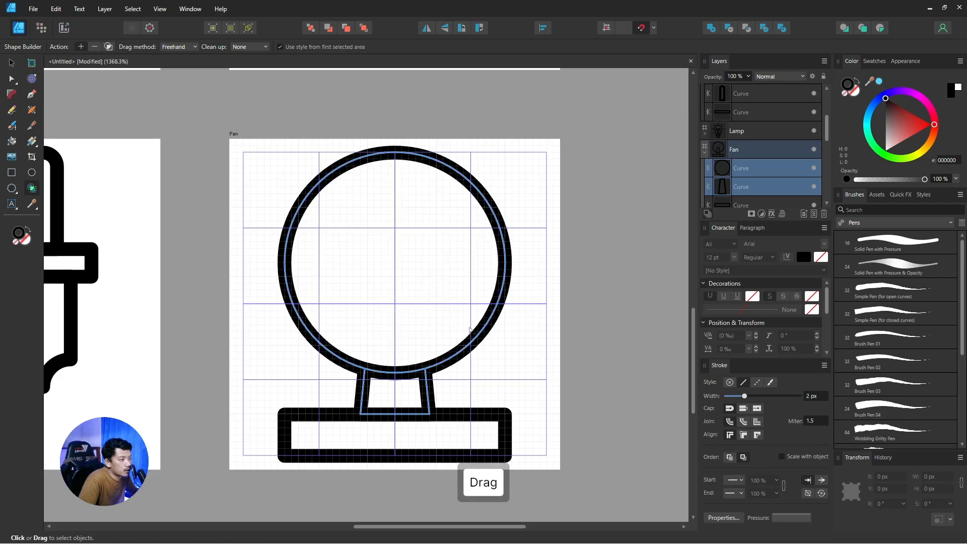
pyautogui.press('v')
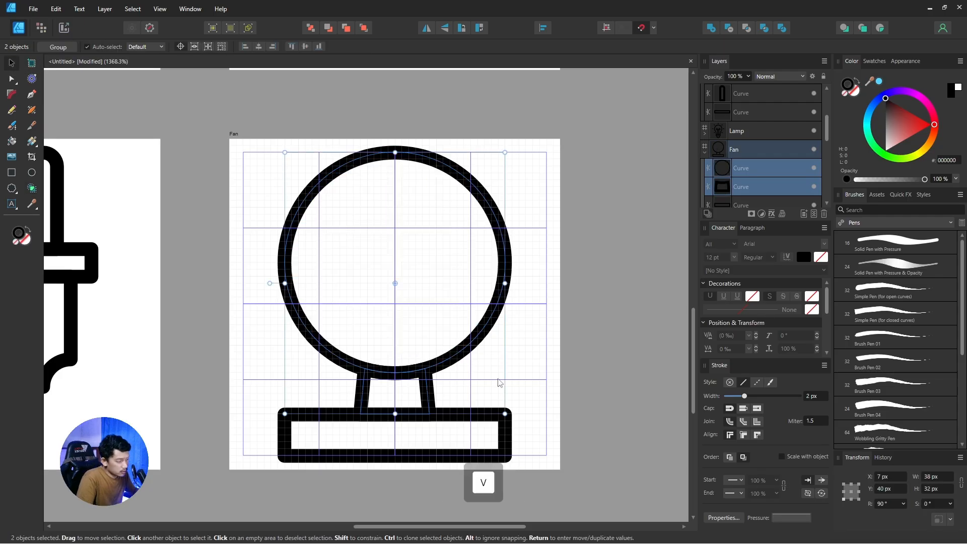
# Round the two top corners of the base with a 6 px radius using the Corner tool.
pyautogui.click(507, 432)
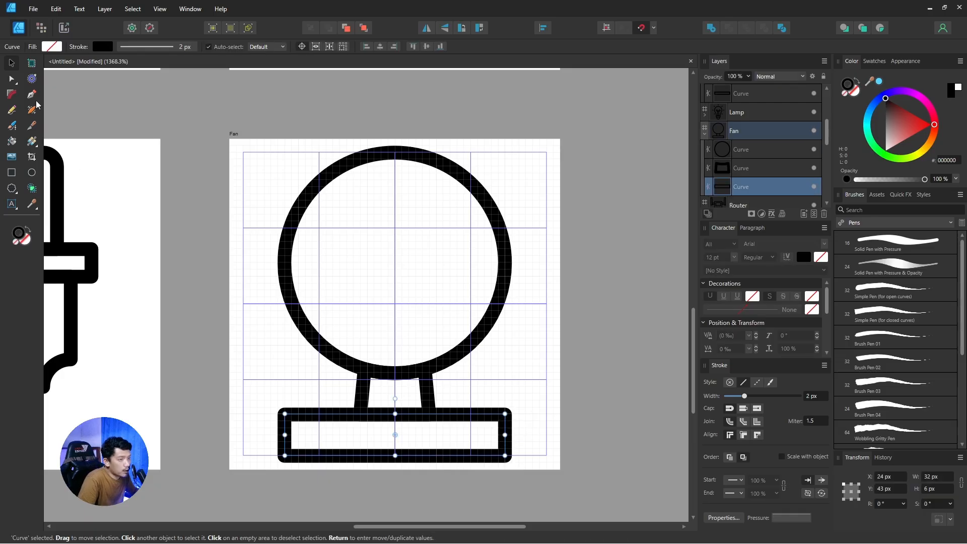
pyautogui.click(11, 94)
pyautogui.moveTo(266, 395); pyautogui.dragTo(289, 419)
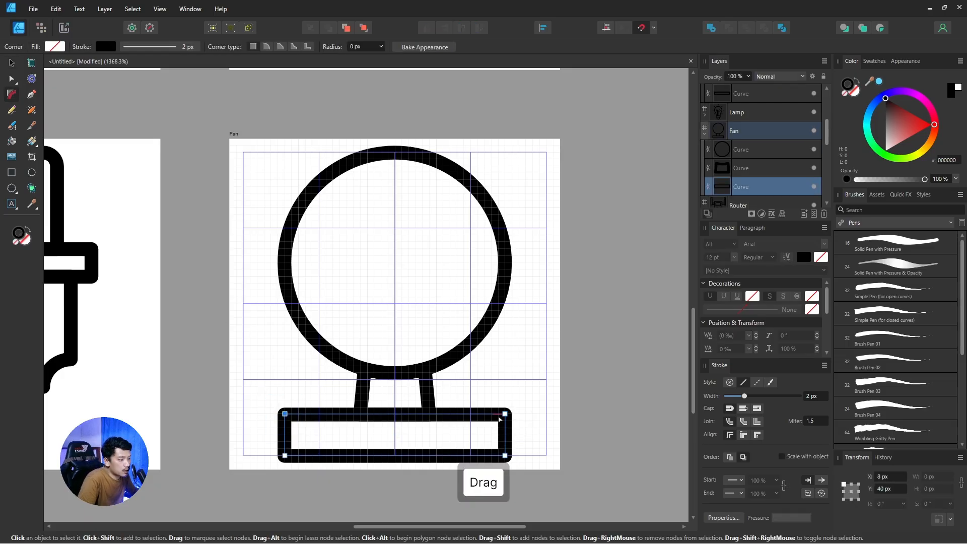
pyautogui.keyDown('shift'); pyautogui.click(505, 414); pyautogui.keyUp('shift')
pyautogui.moveTo(505, 415); pyautogui.dragTo(440, 468)
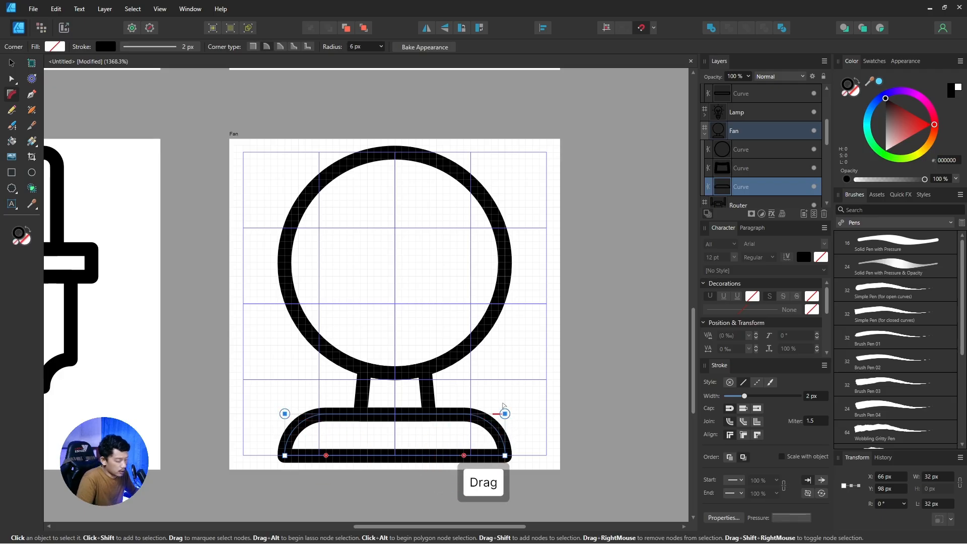
# Duplicate the fan's circular head and scale the copy about its centre to 8 px as a hub.
pyautogui.press('v')
pyautogui.click(596, 380)
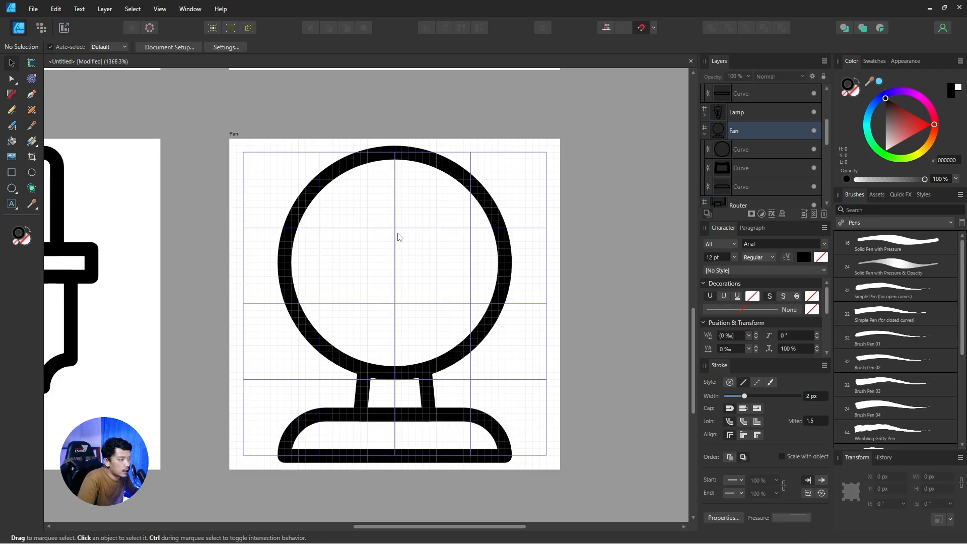
pyautogui.press('v')
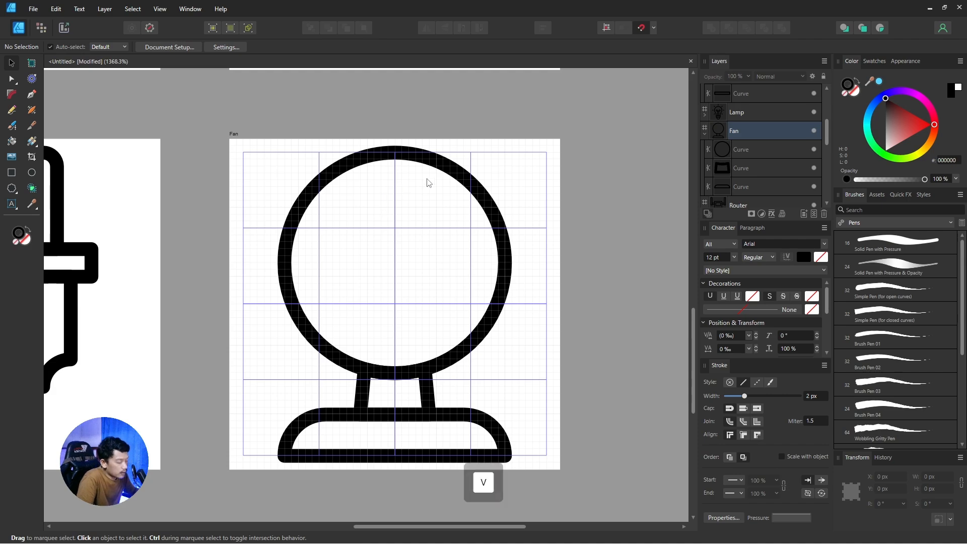
pyautogui.click(455, 177)
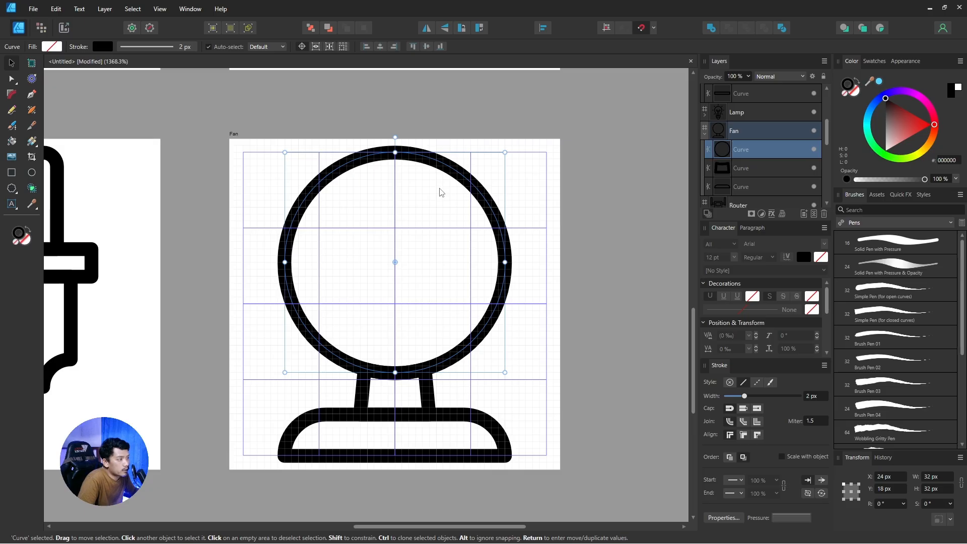
pyautogui.hotkey('ctrl', 'j')
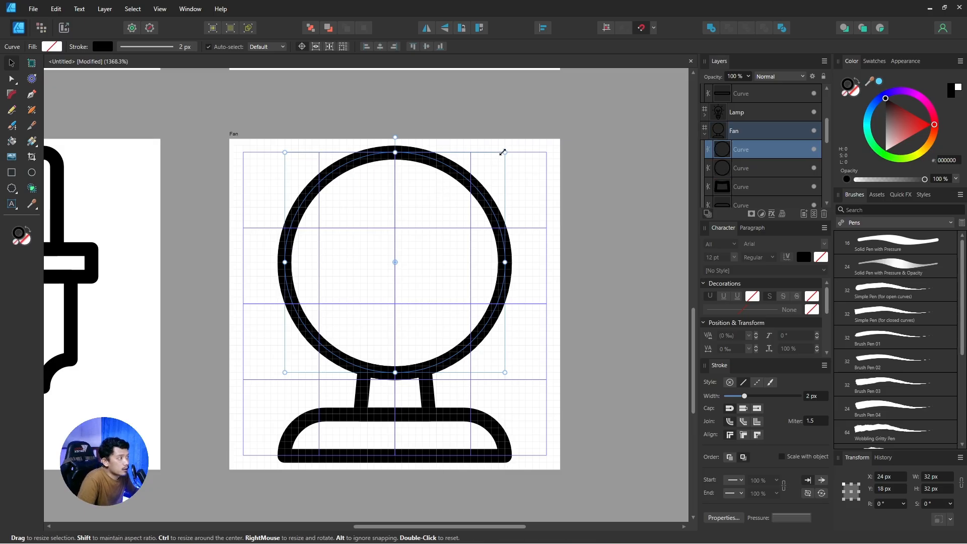
pyautogui.moveTo(504, 152); pyautogui.dragTo(438, 255)
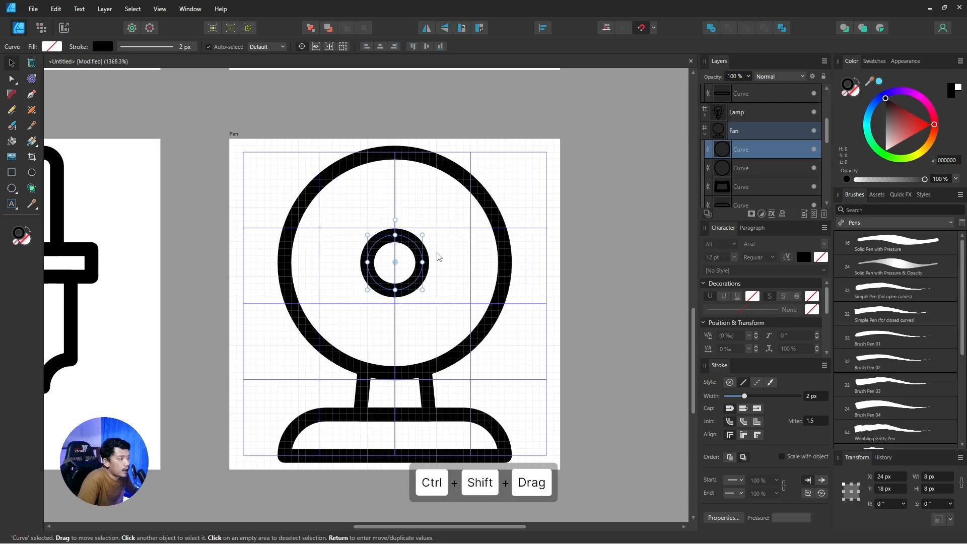
pyautogui.click(590, 263)
# Draw a 6 px by 10 px rectangle centred above the hub and convert it to curves for a blade.
pyautogui.scroll(1, 424, 232)
pyautogui.scroll(1, 413, 212)
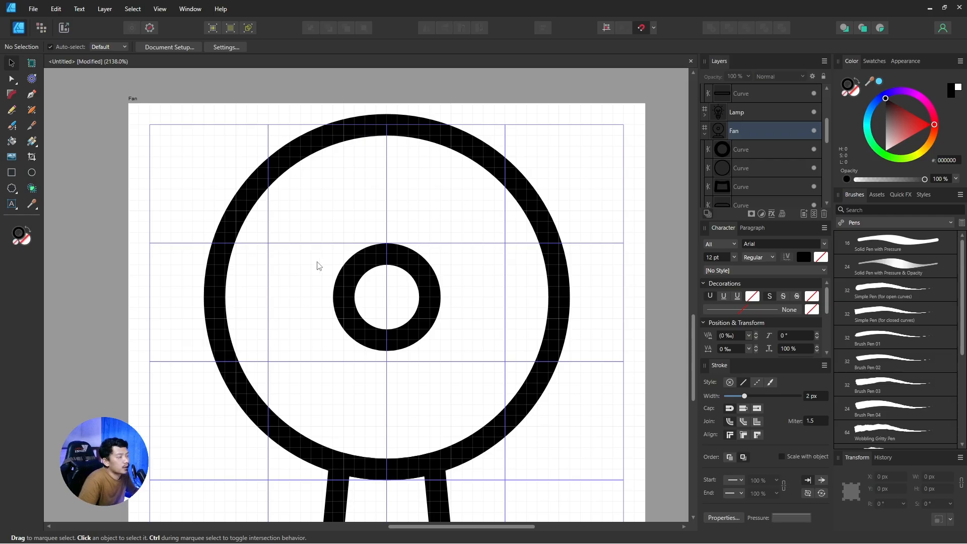
pyautogui.click(12, 172)
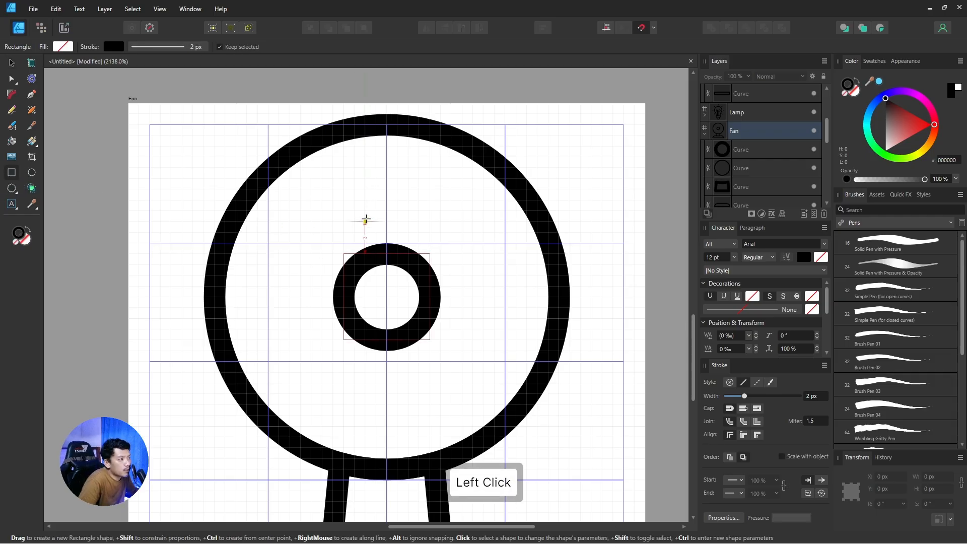
pyautogui.moveTo(355, 168); pyautogui.dragTo(419, 275)
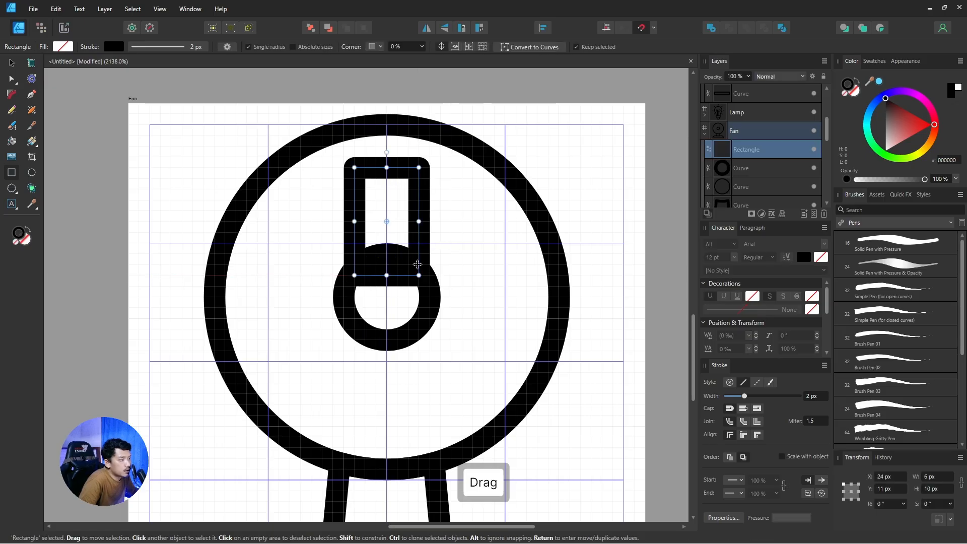
pyautogui.hotkey('shift', 'a')
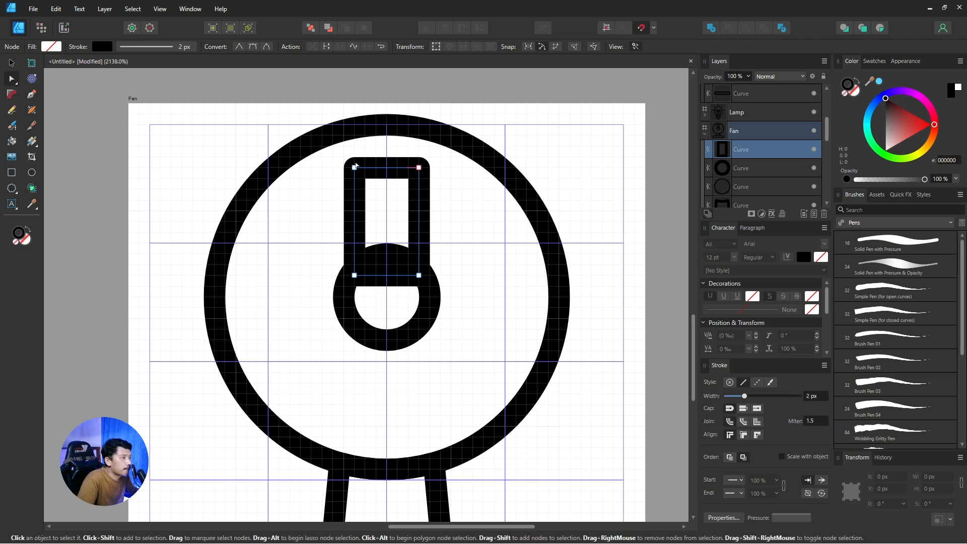
# Move the blade's lower-left node to X 20 px, Y 12 px.
pyautogui.click(354, 275)
pyautogui.moveTo(354, 275); pyautogui.dragTo(369, 293)
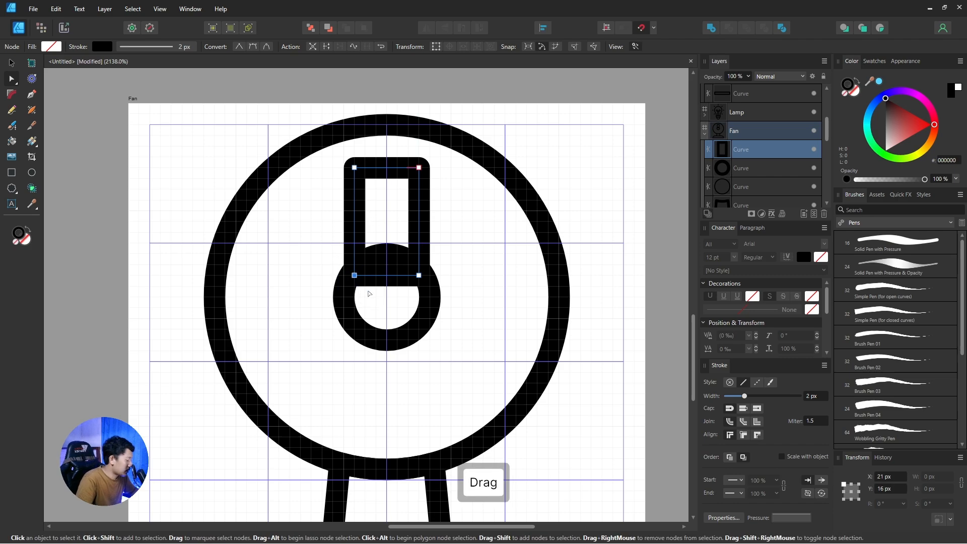
pyautogui.press('Right')
pyautogui.press('Right')
pyautogui.press('Up')
pyautogui.press('Up')
pyautogui.press('Up')
pyautogui.press('Left')
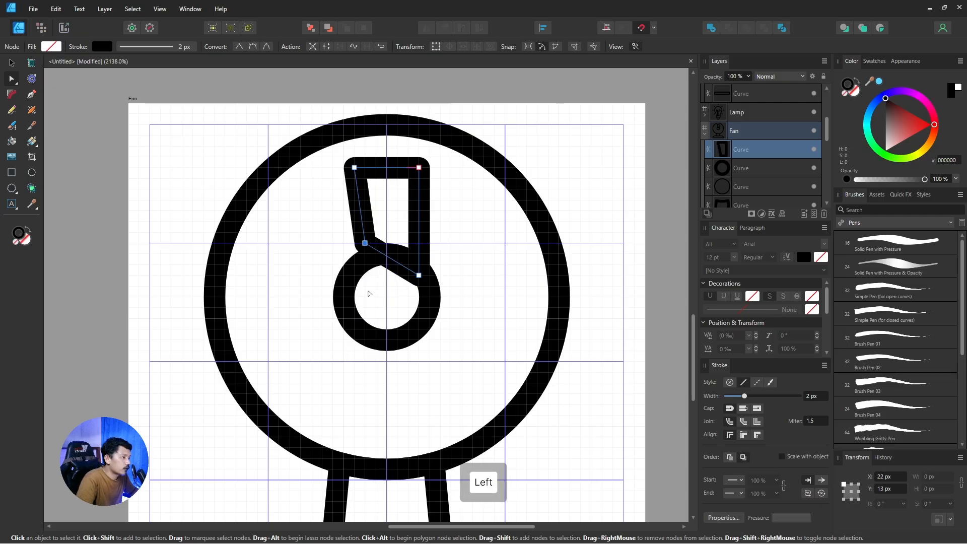
pyautogui.press('Left')
pyautogui.press('Up')
pyautogui.press('Left')
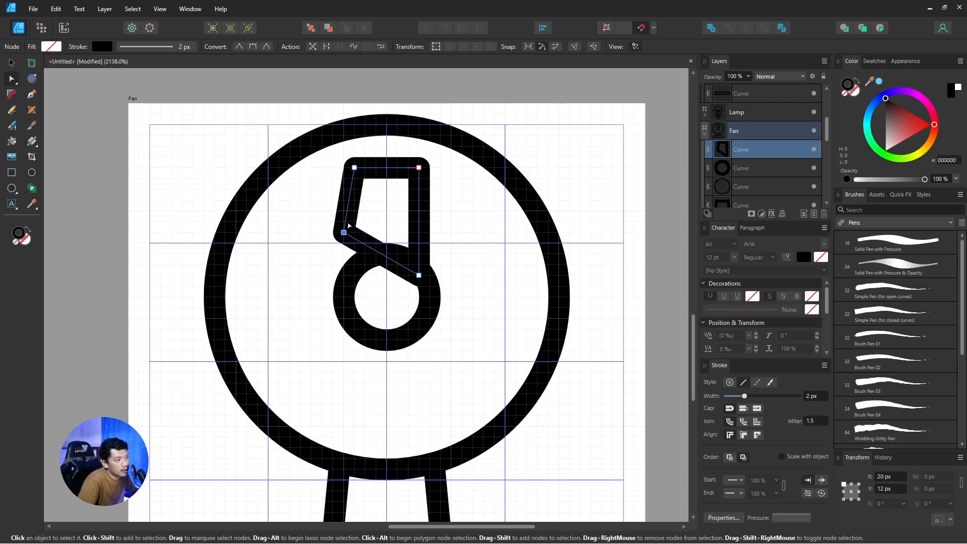
# Round the blade's two top corners with a radius of about 3.6 px using the Corner tool.
pyautogui.moveTo(336, 158); pyautogui.dragTo(379, 294)
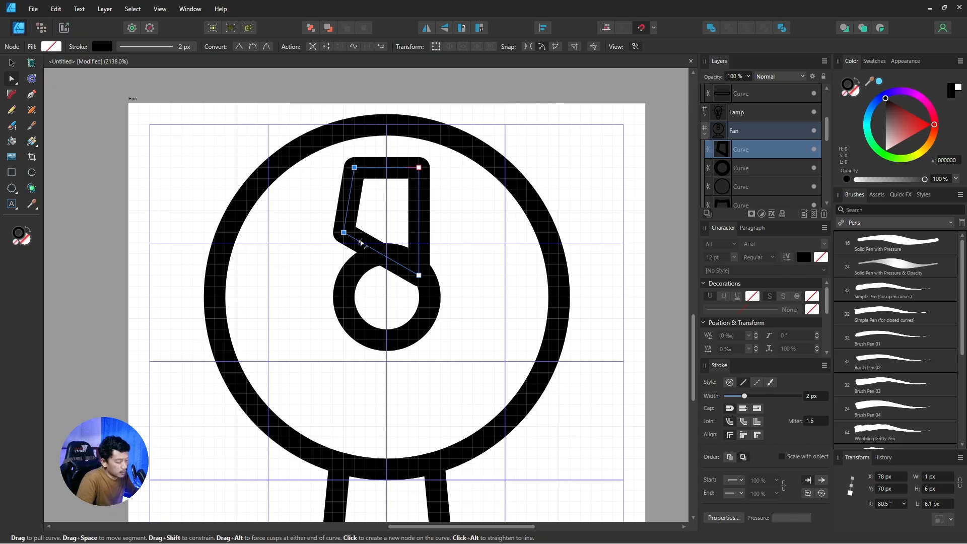
pyautogui.press('c')
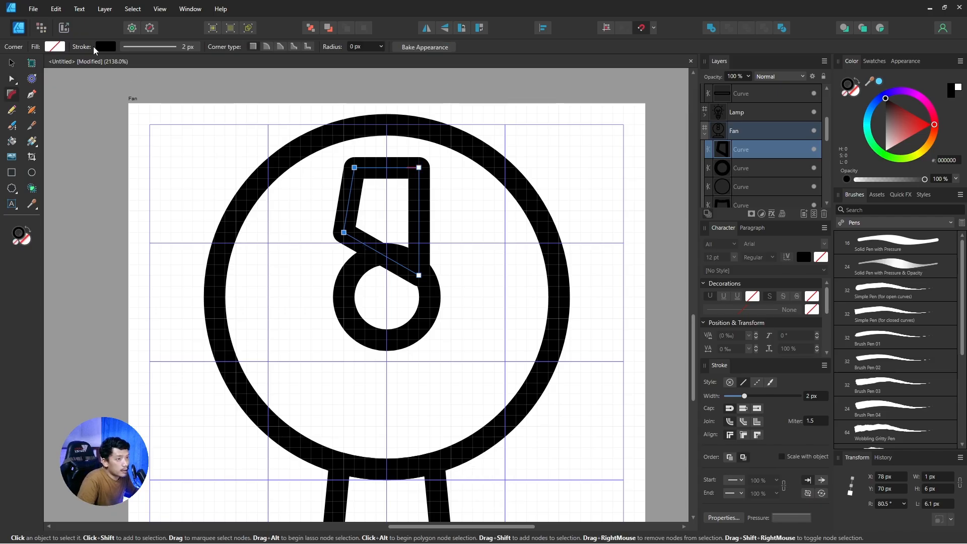
pyautogui.moveTo(344, 162); pyautogui.dragTo(426, 186)
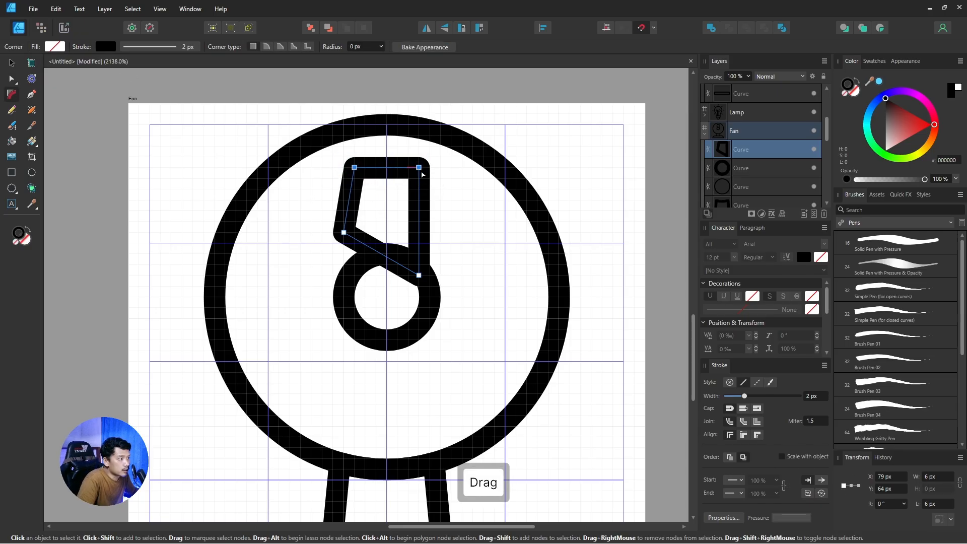
pyautogui.click(417, 166)
pyautogui.moveTo(394, 252); pyautogui.dragTo(418, 238)
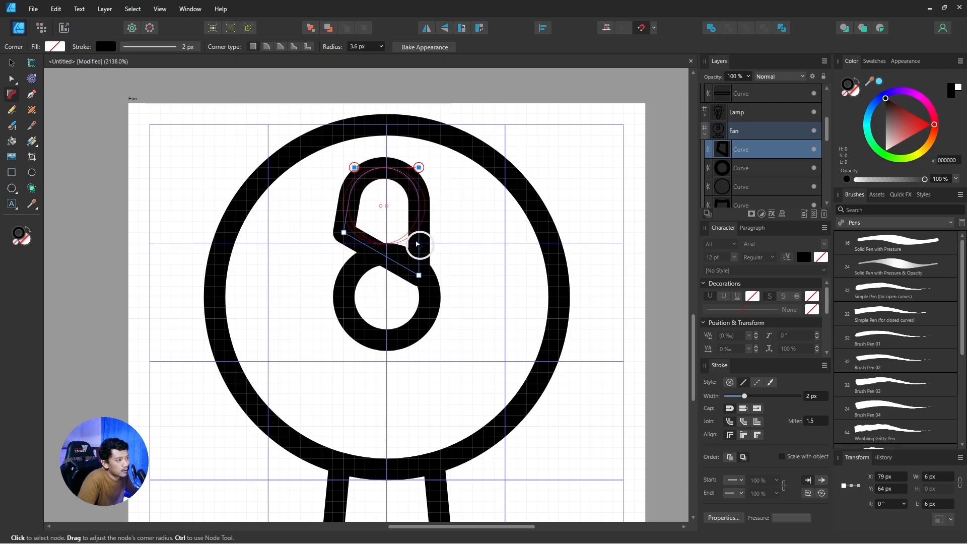
pyautogui.click(344, 232)
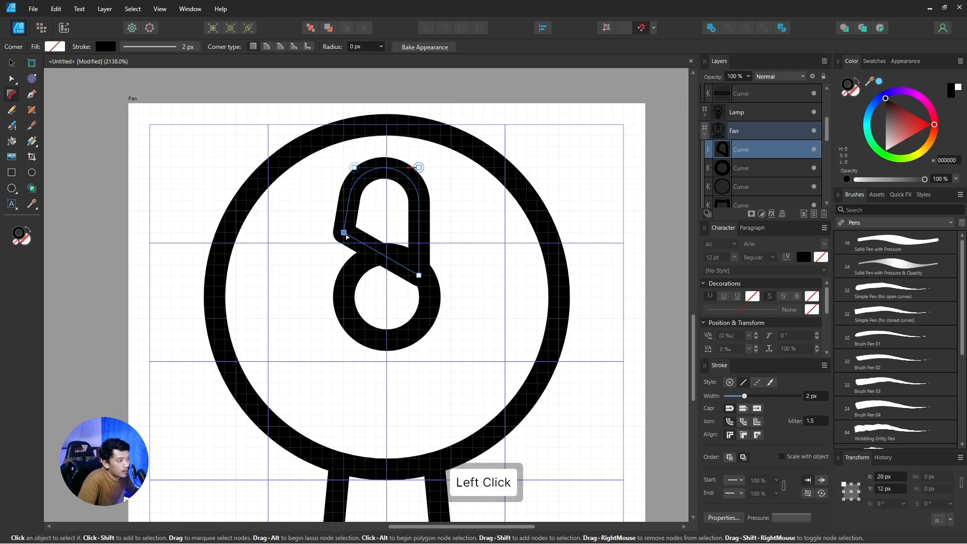
pyautogui.moveTo(368, 234); pyautogui.dragTo(497, 211)
pyautogui.hotkey('ctrl', 'z')
pyautogui.hotkey('ctrl', 'z')
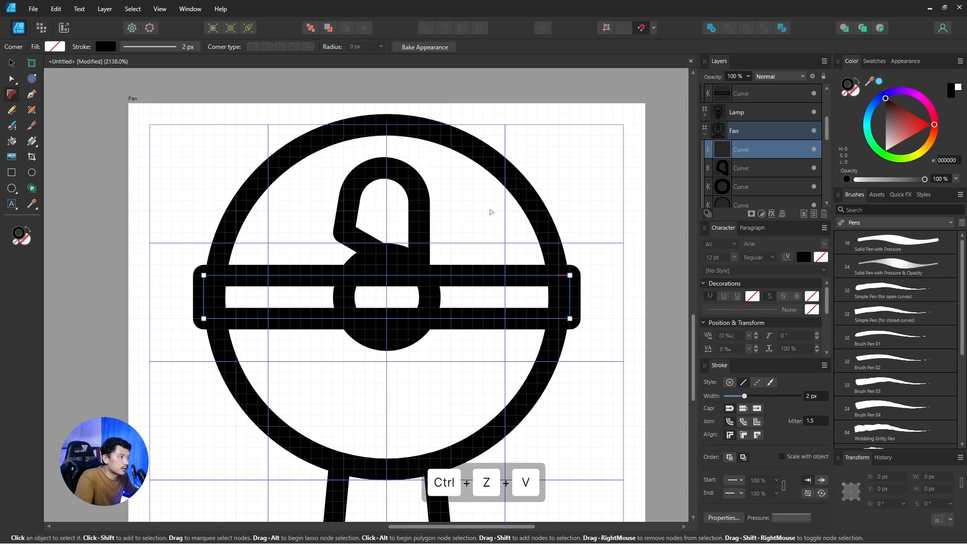
pyautogui.click(450, 218)
pyautogui.hotkey('ctrl', 'z')
pyautogui.hotkey('ctrl', 'z')
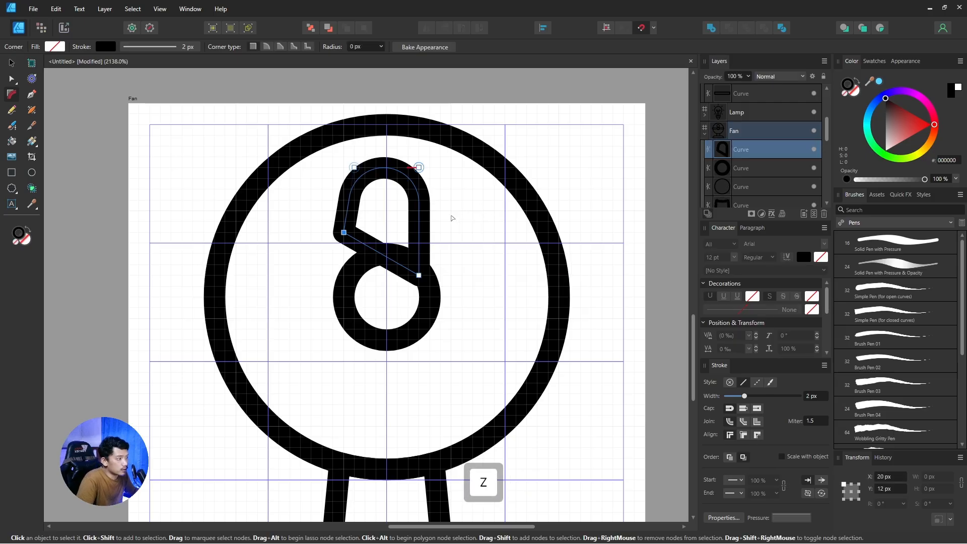
# Delete the lopsided blade shape above the hub and clear the selection.
pyautogui.press('v')
pyautogui.click(426, 216)
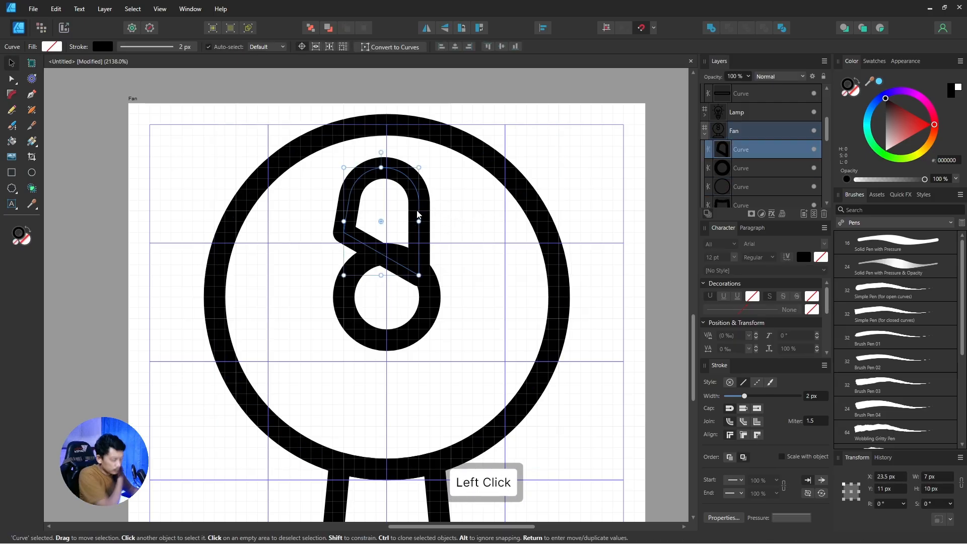
pyautogui.press('Delete')
pyautogui.click(418, 215)
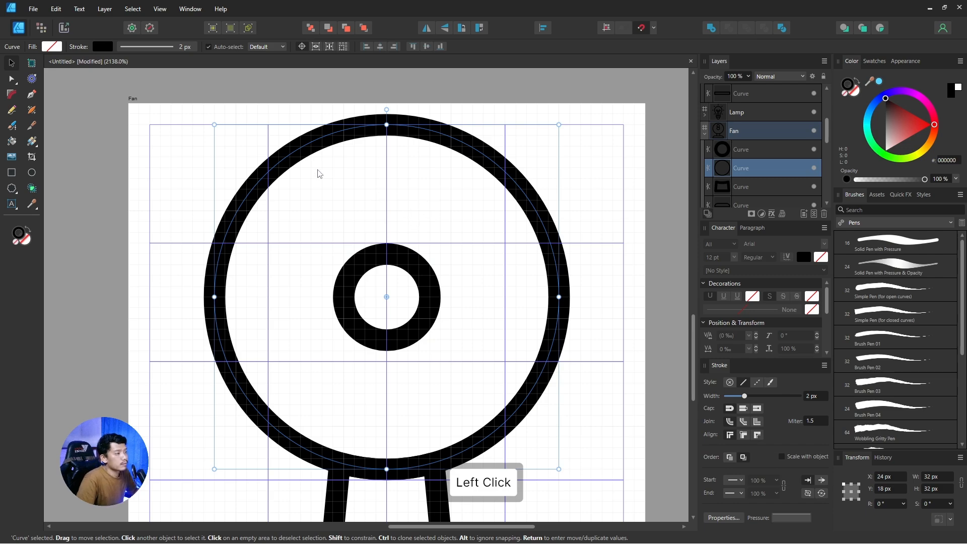
pyautogui.click(274, 129)
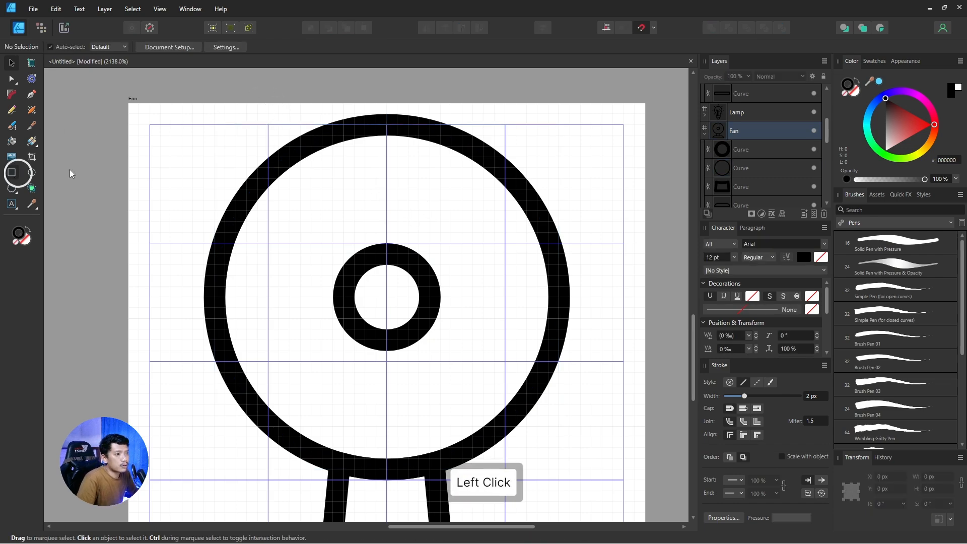
# Draw a new 6 px by 10 px blade rectangle centred above the hub and convert it to curves.
pyautogui.click(12, 172)
pyautogui.moveTo(353, 167); pyautogui.dragTo(419, 276)
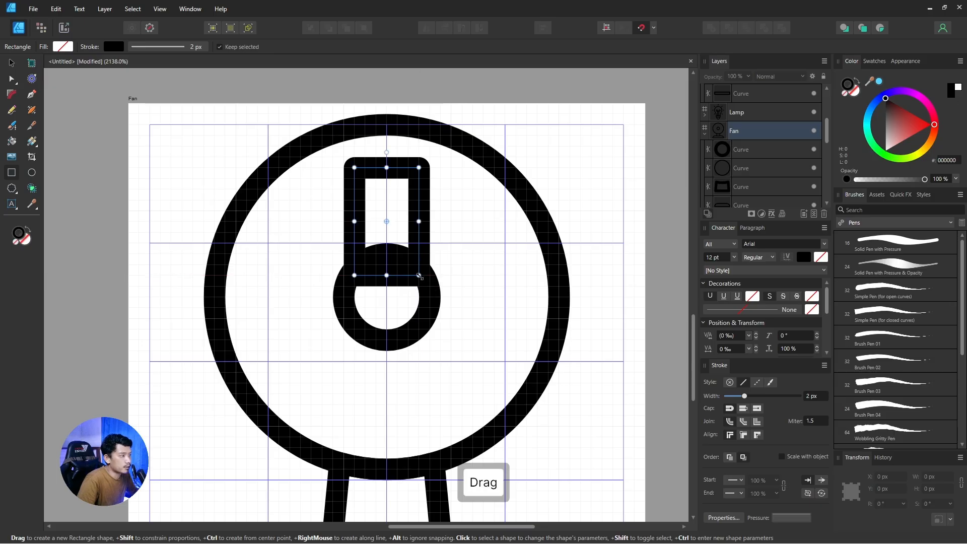
pyautogui.hotkey('shift', 'a')
pyautogui.press('v')
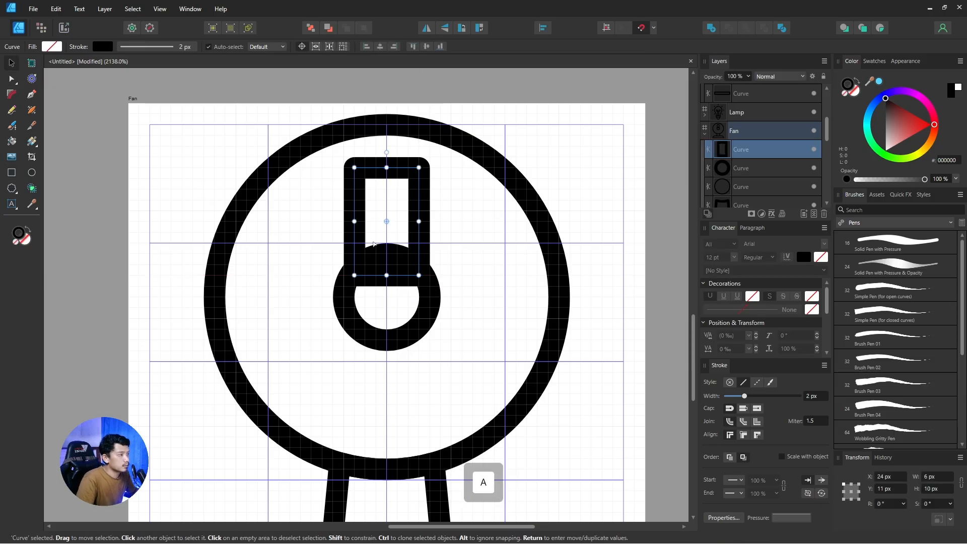
# Narrow the blade's lower end to 2 px by moving each bottom node 2 px inward.
pyautogui.moveTo(340, 265); pyautogui.dragTo(368, 290)
pyautogui.press('Right')
pyautogui.press('Right')
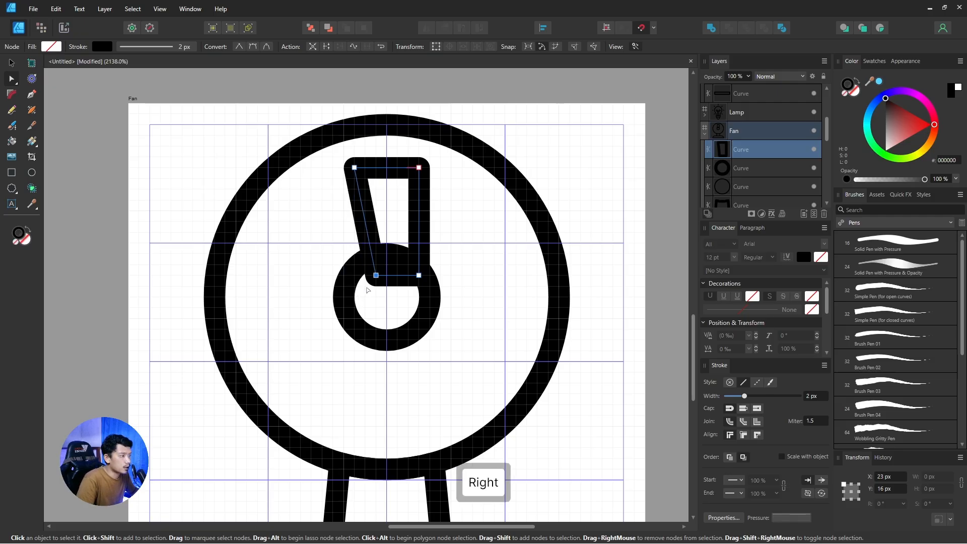
pyautogui.moveTo(425, 298); pyautogui.dragTo(410, 264)
pyautogui.press('Left')
pyautogui.press('Left')
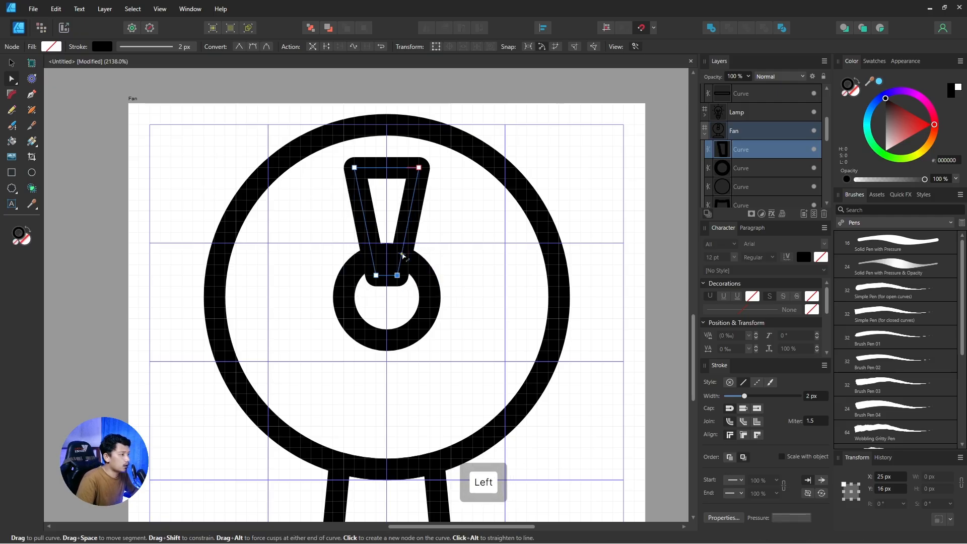
# Widen the blade's upper end to 10 px by moving each top node 2 px outward.
pyautogui.moveTo(400, 155); pyautogui.dragTo(436, 184)
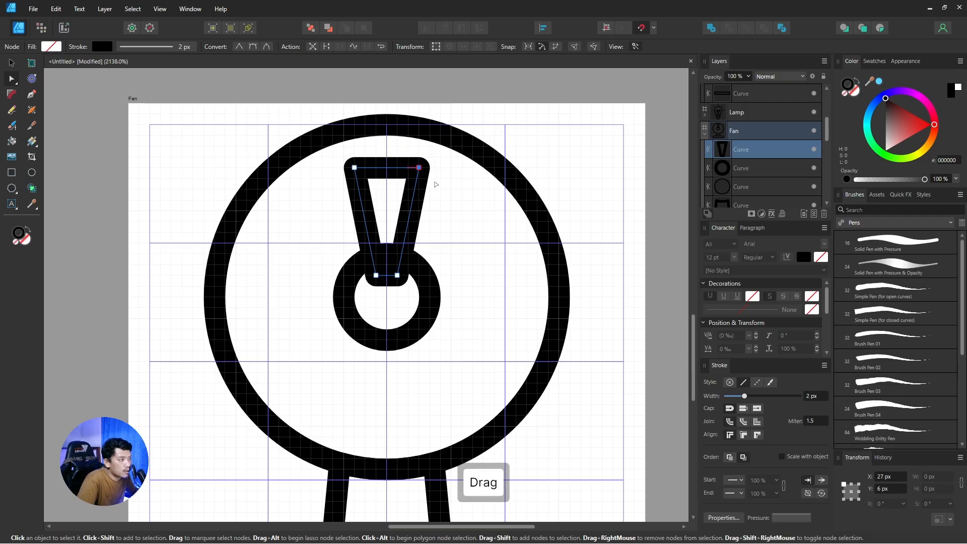
pyautogui.press('Right')
pyautogui.press('Right')
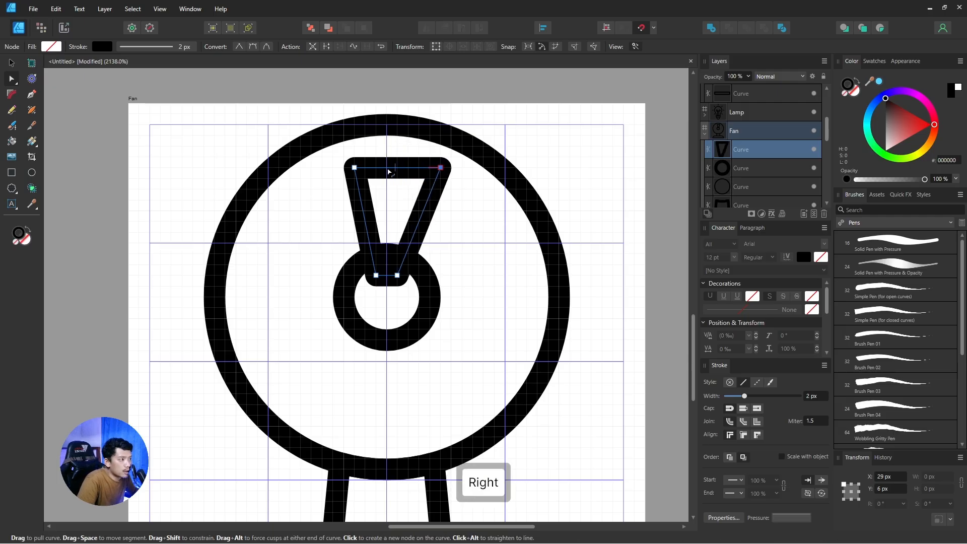
pyautogui.moveTo(347, 157); pyautogui.dragTo(373, 192)
pyautogui.press('Left')
pyautogui.press('Left')
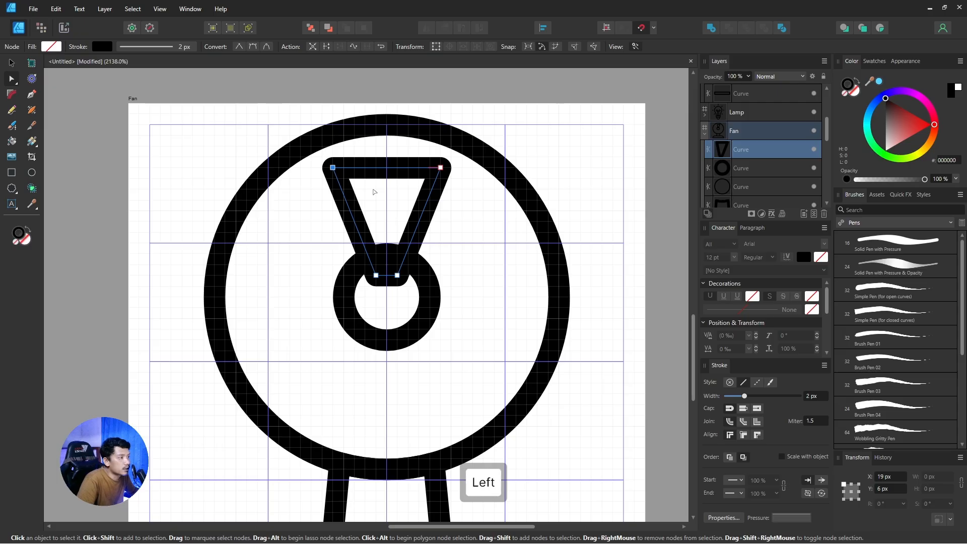
# Round the blade's two top corners with a 6.8 px radius using the Corner tool, and deselect it.
pyautogui.click(9, 95)
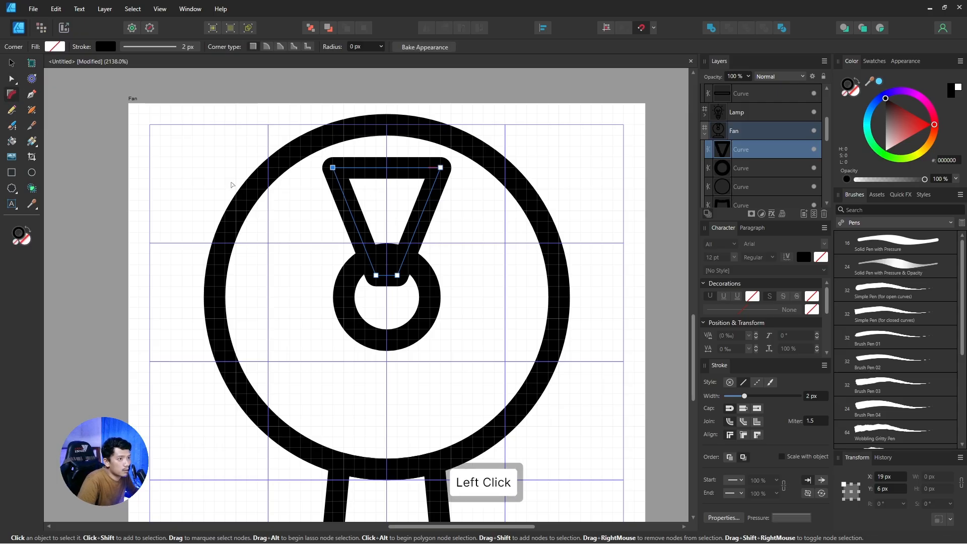
pyautogui.moveTo(298, 152); pyautogui.dragTo(522, 212)
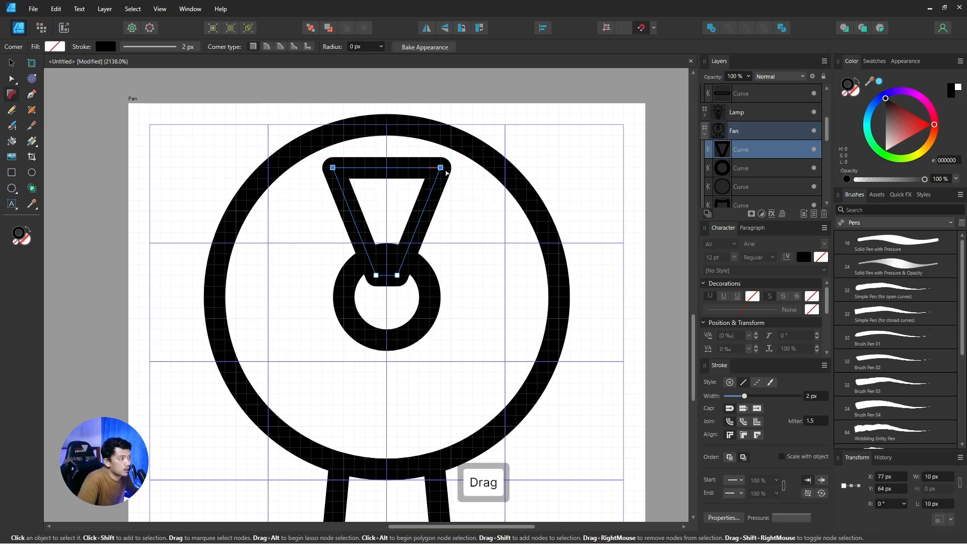
pyautogui.moveTo(441, 168); pyautogui.dragTo(382, 283)
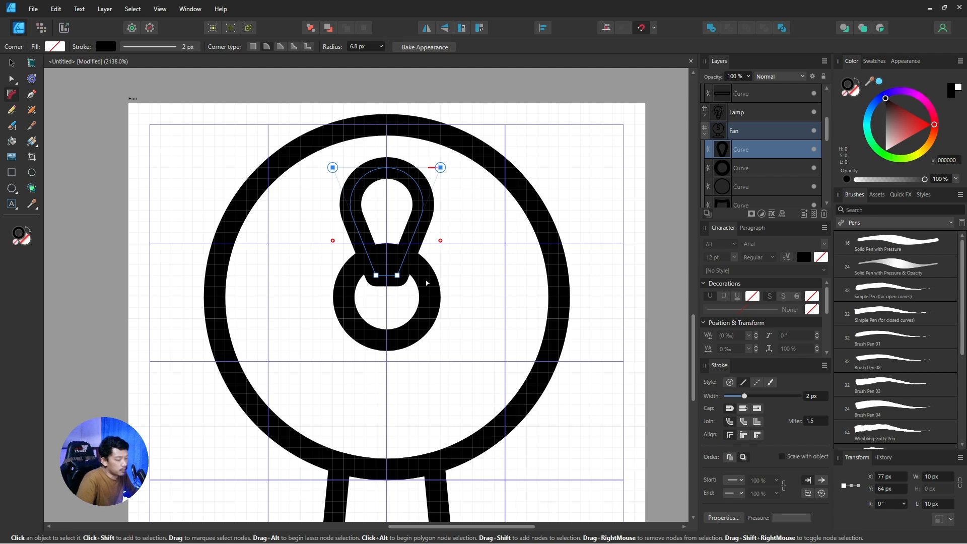
pyautogui.press('v')
pyautogui.click(532, 159)
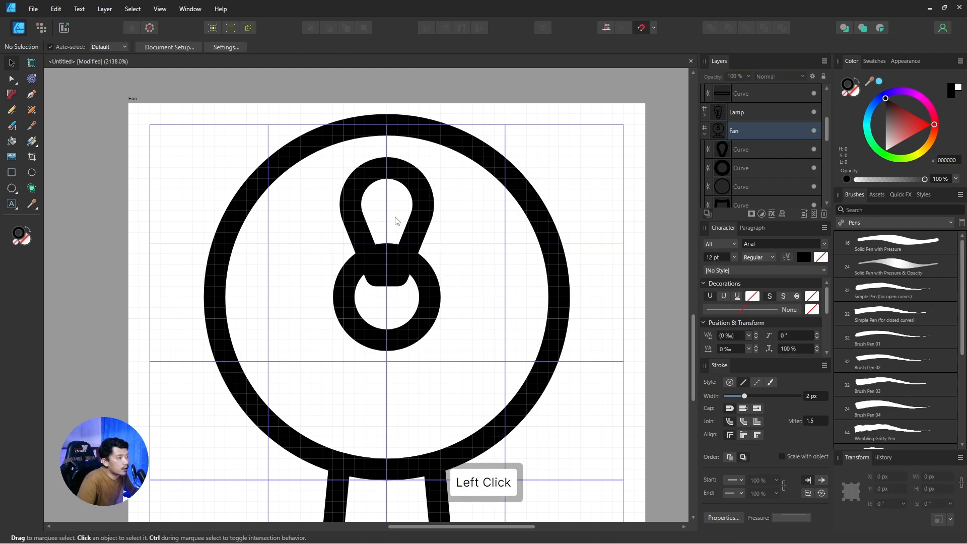
# Merge the blade's overlapping lower end into the hub circle with the Shape Builder, and deselect both shapes.
pyautogui.click(415, 222)
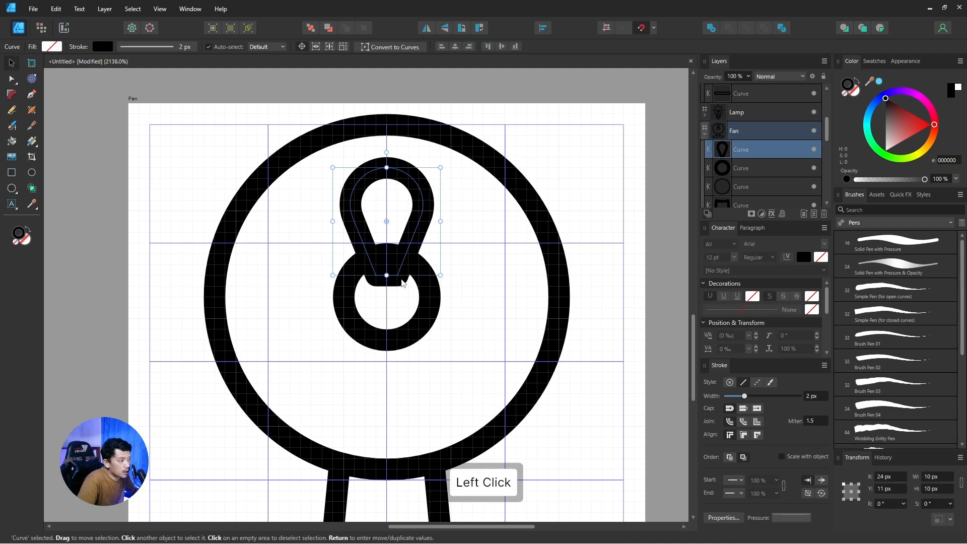
pyautogui.keyDown('shift'); pyautogui.click(425, 301); pyautogui.keyUp('shift')
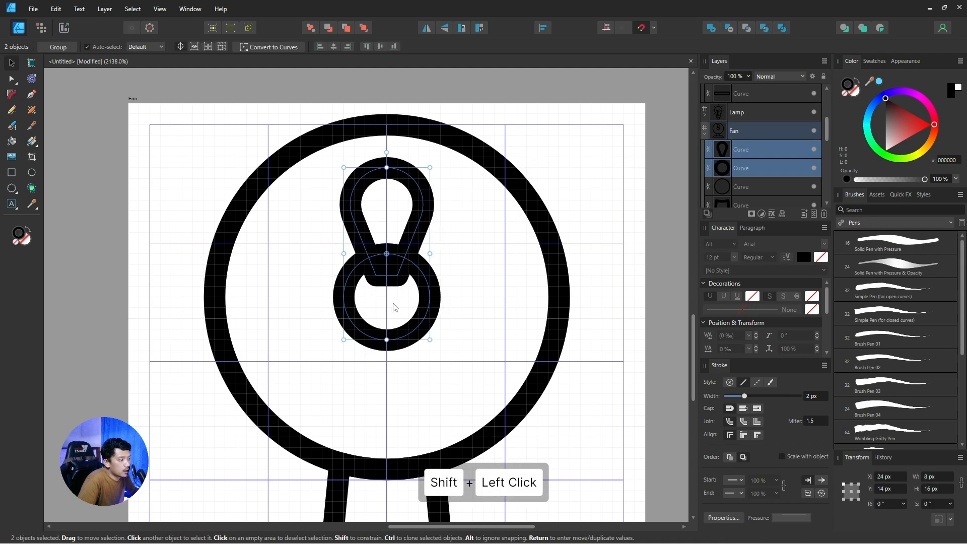
pyautogui.click(31, 188)
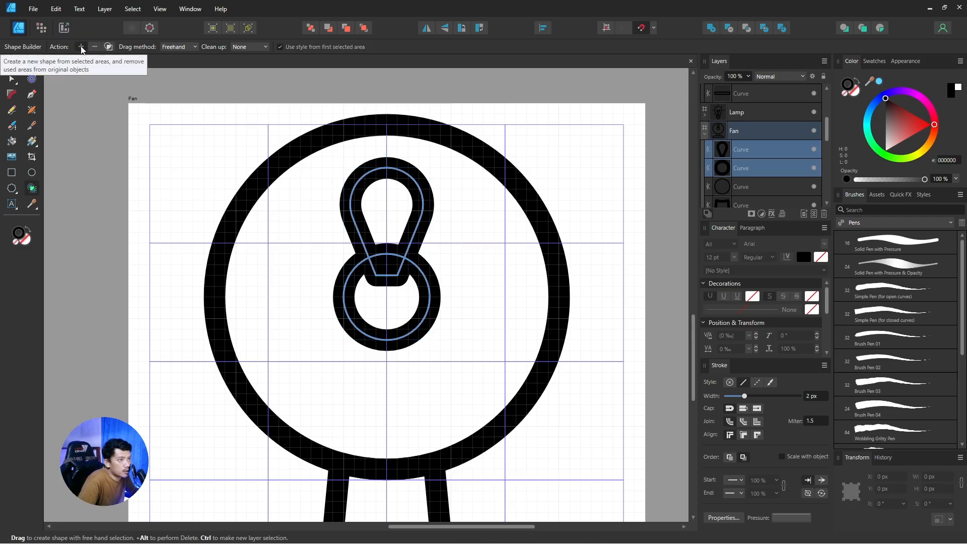
pyautogui.click(397, 288)
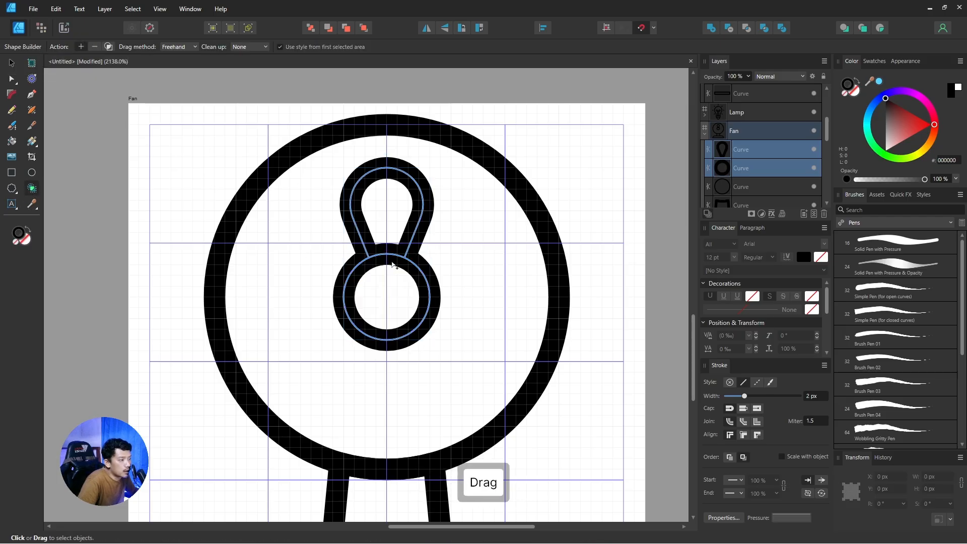
pyautogui.press('v')
pyautogui.click(573, 205)
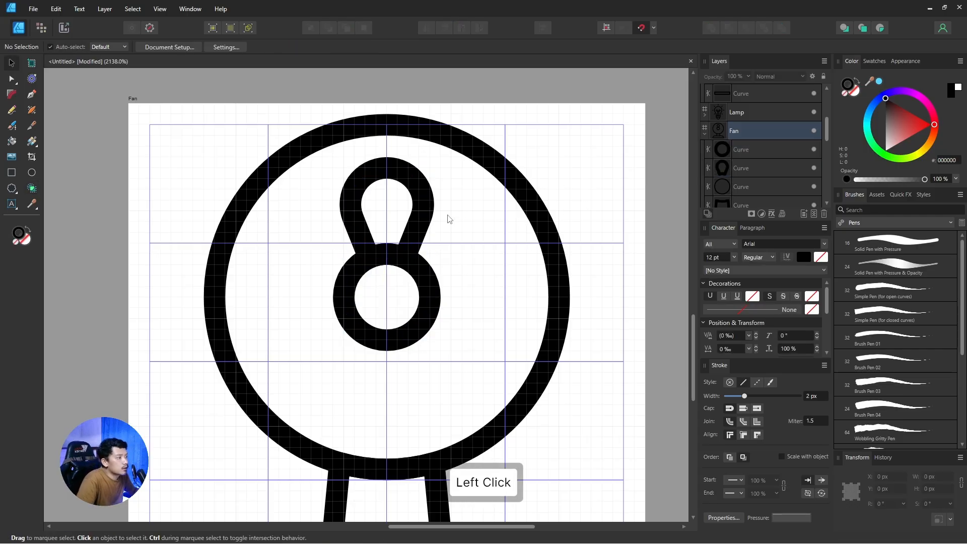
# Select the upper blade and move its transform origin to the centre of the hub.
pyautogui.click(421, 224)
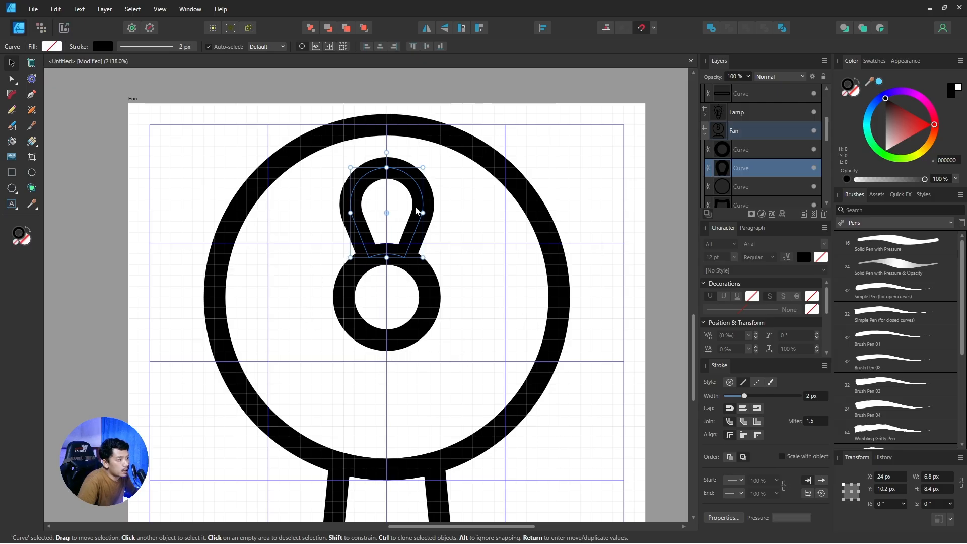
pyautogui.moveTo(387, 212); pyautogui.dragTo(384, 278)
pyautogui.scroll(6, 387, 302)
pyautogui.scroll(-6, 384, 275)
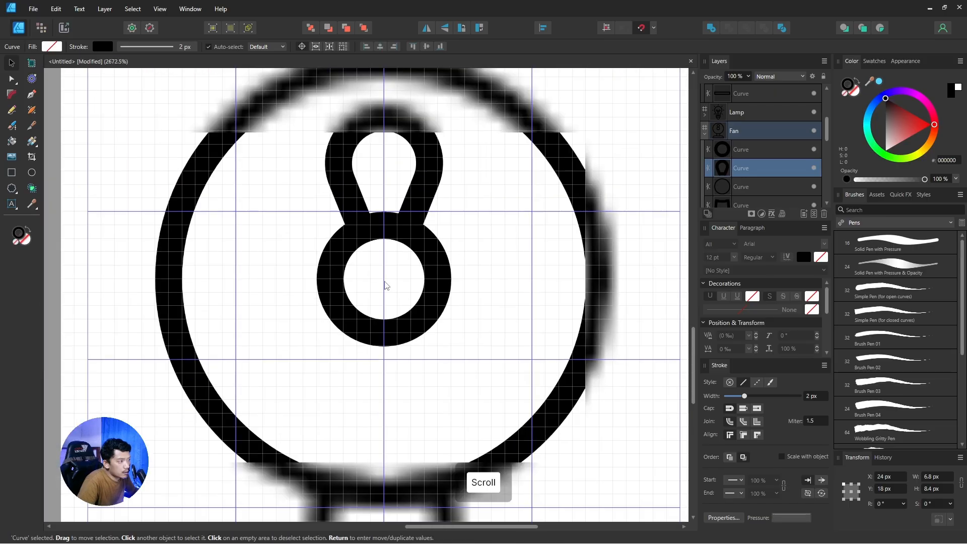
# Duplicate the blade around the hub with a 90° rotation, repeating until four blades surround it, and deselect.
pyautogui.hotkey('ctrl', 'd')
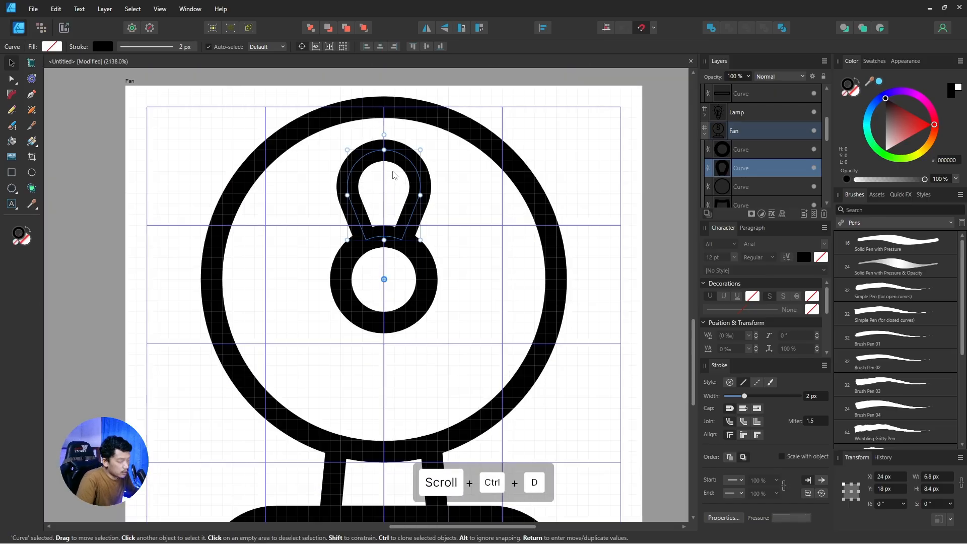
pyautogui.moveTo(424, 145); pyautogui.dragTo(289, 252)
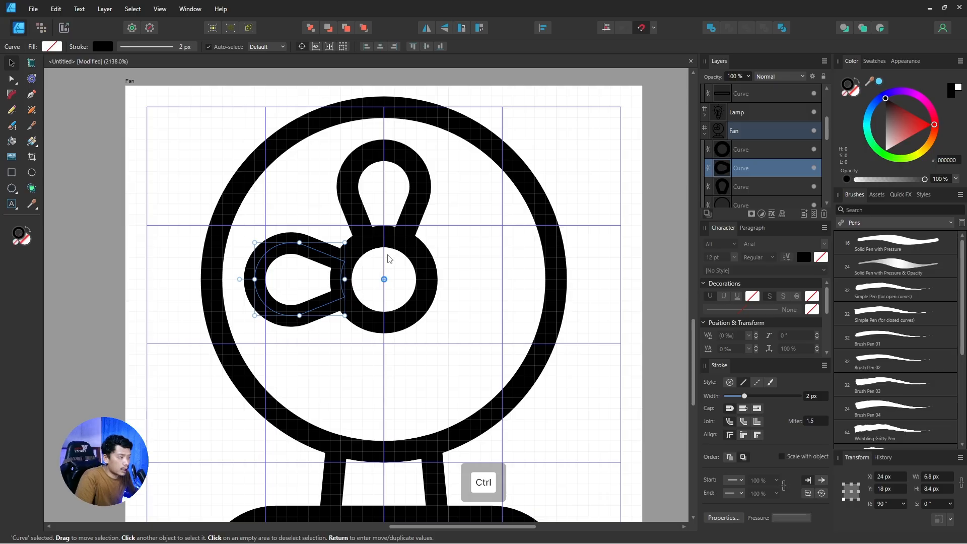
pyautogui.hotkey('ctrl', 'j')
pyautogui.hotkey('ctrl', 'j')
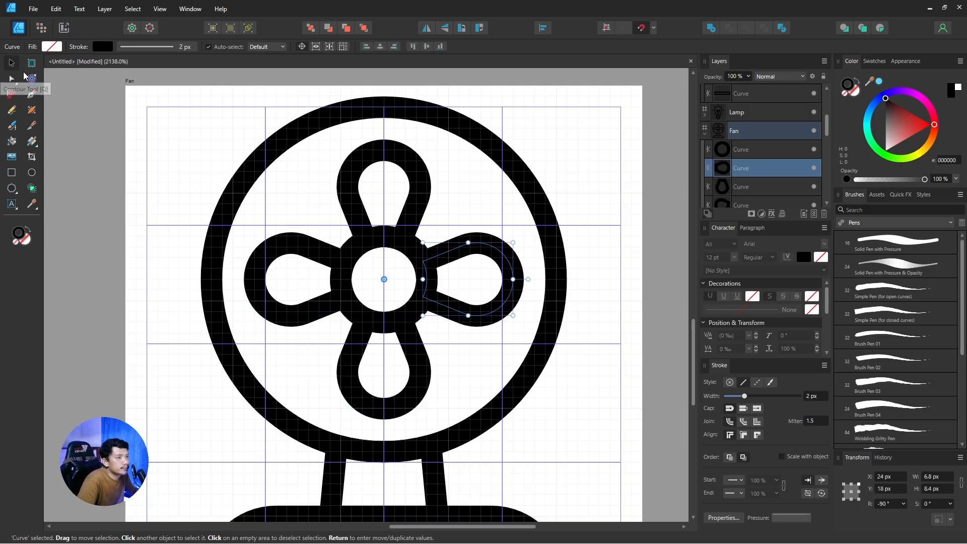
pyautogui.click(58, 123)
# Hide the grid and the guides, and bring all four icon artboards into view.
pyautogui.scroll(-3, 399, 231)
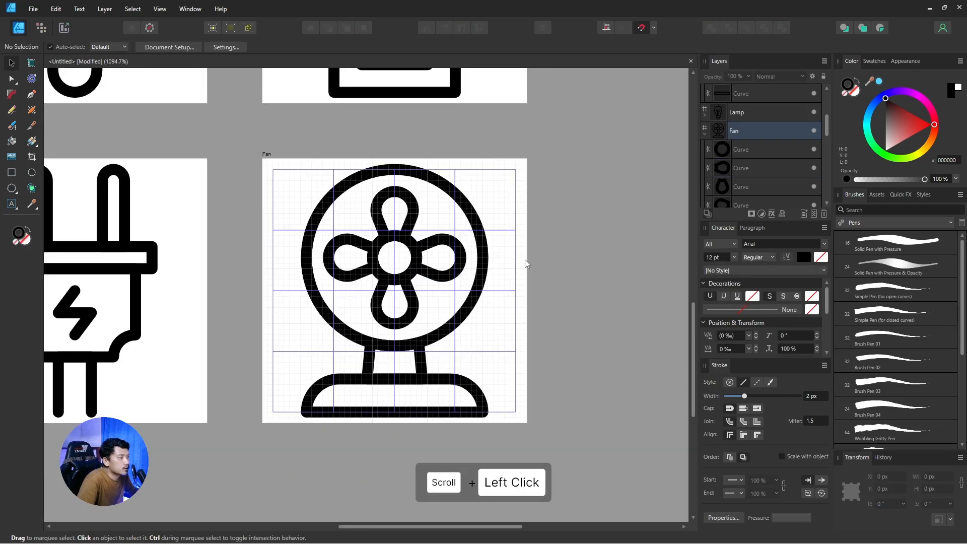
pyautogui.press('ctrl')
pyautogui.hotkey('ctrl', "'")
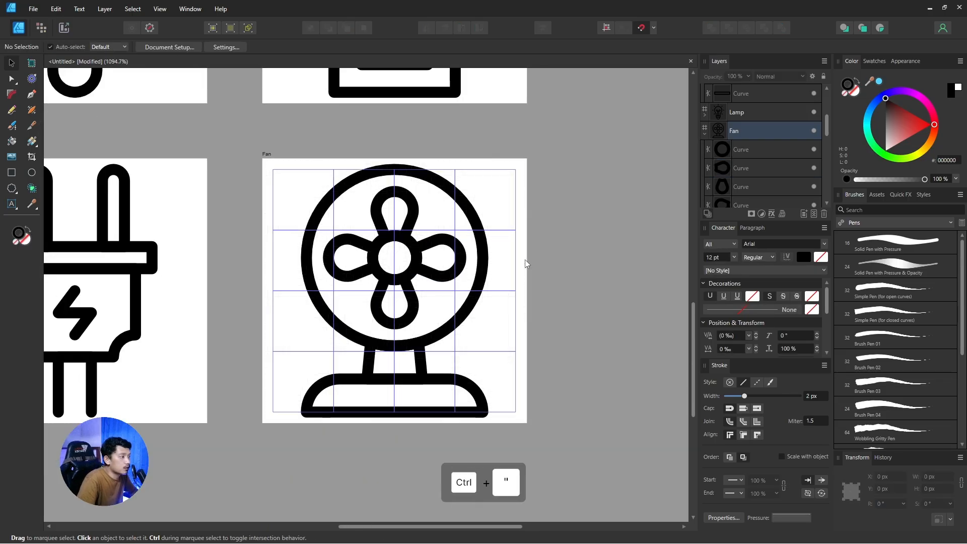
pyautogui.hotkey('ctrl', ';')
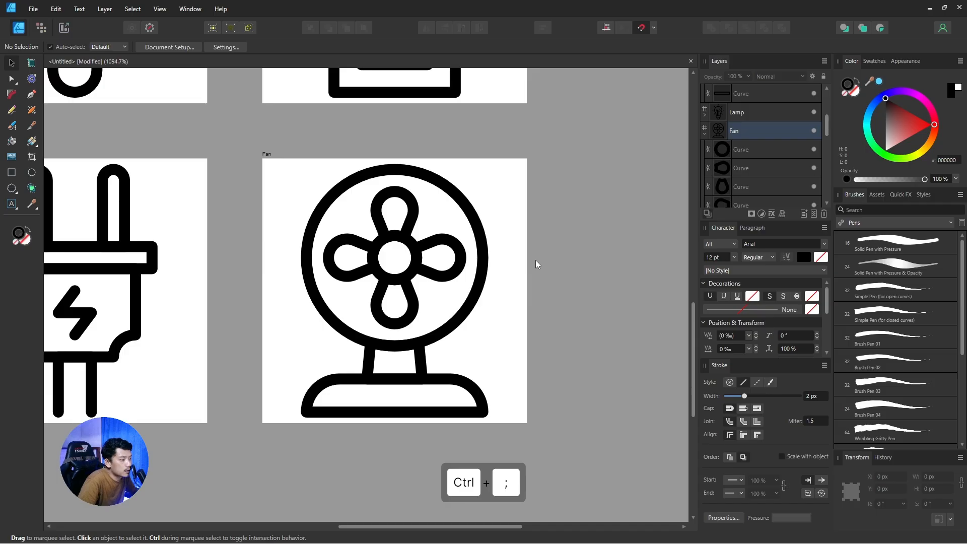
pyautogui.click(554, 259)
pyautogui.scroll(-3, 551, 244)
pyautogui.moveTo(551, 244); pyautogui.dragTo(572, 298)
pyautogui.scroll(-2, 577, 304)
pyautogui.click(585, 295)
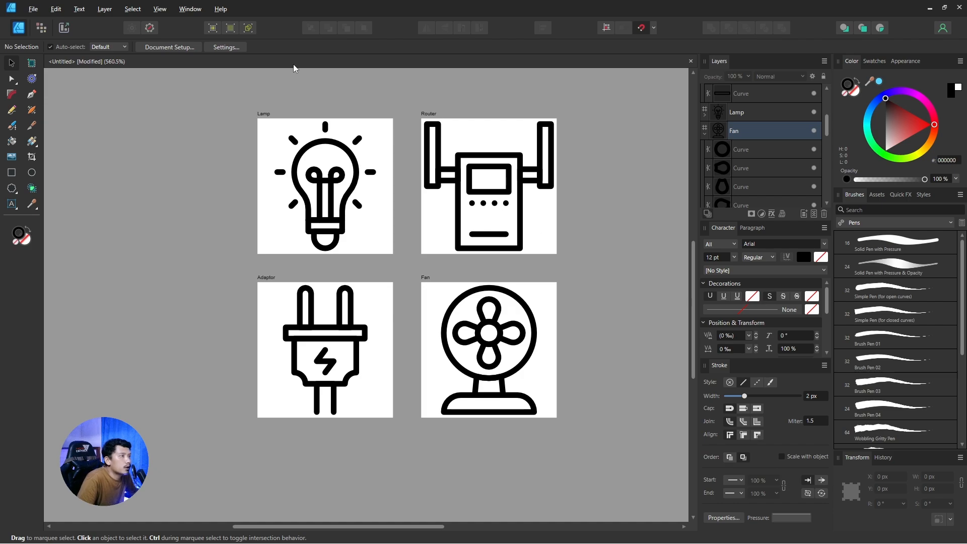
# Turn on the pixel preview and examine how the fan icon's base, neck and blades align to the pixels.
pyautogui.click(213, 28)
pyautogui.scroll(5, 507, 413)
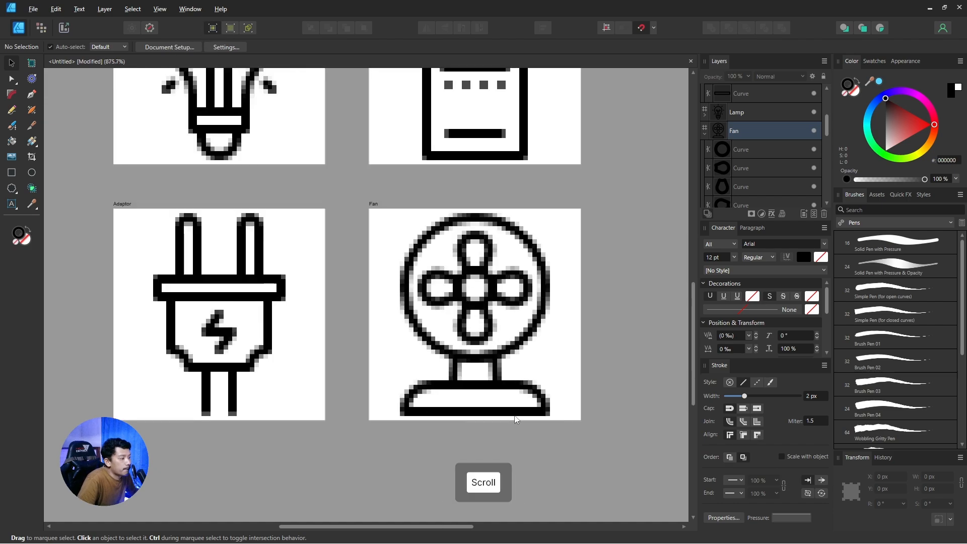
pyautogui.scroll(1, 486, 417)
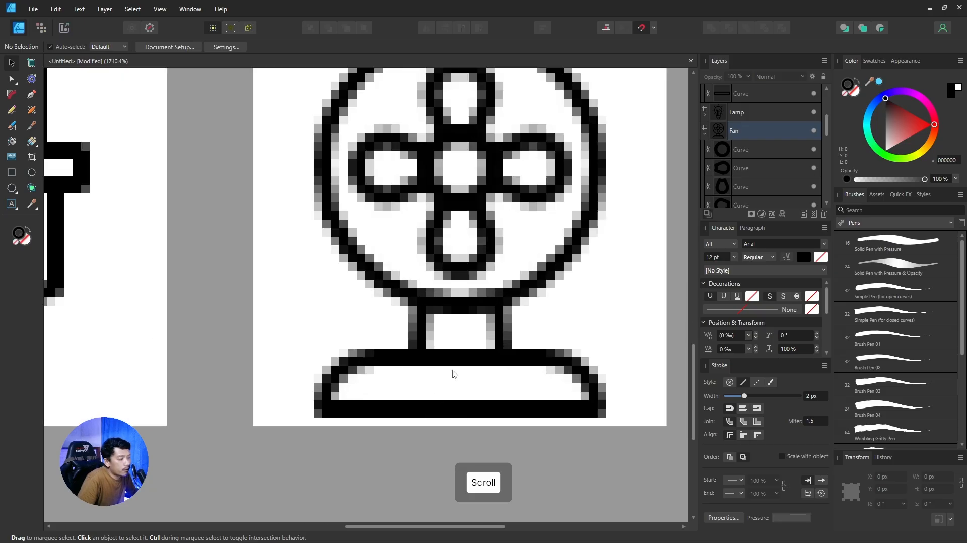
pyautogui.scroll(3, 479, 395)
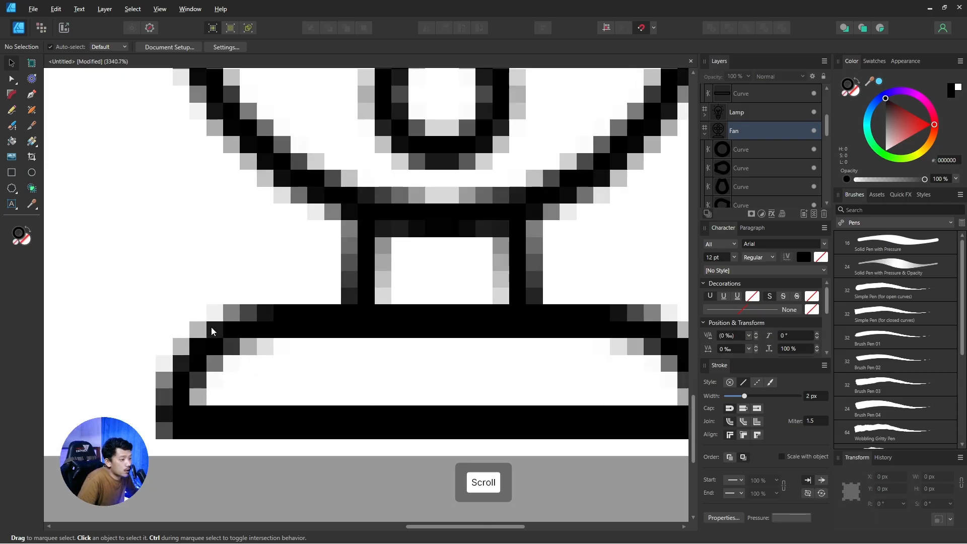
pyautogui.scroll(-4, 302, 330)
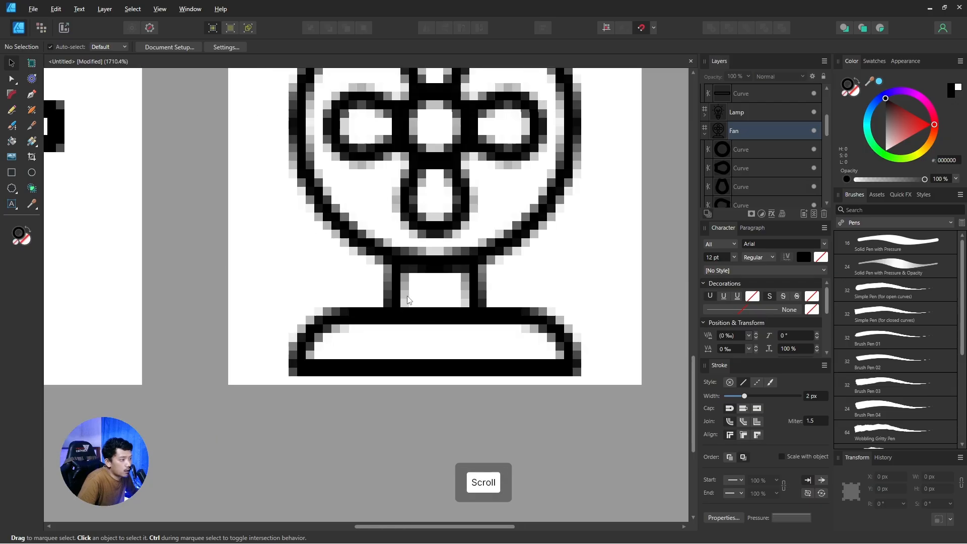
pyautogui.scroll(1, 381, 232)
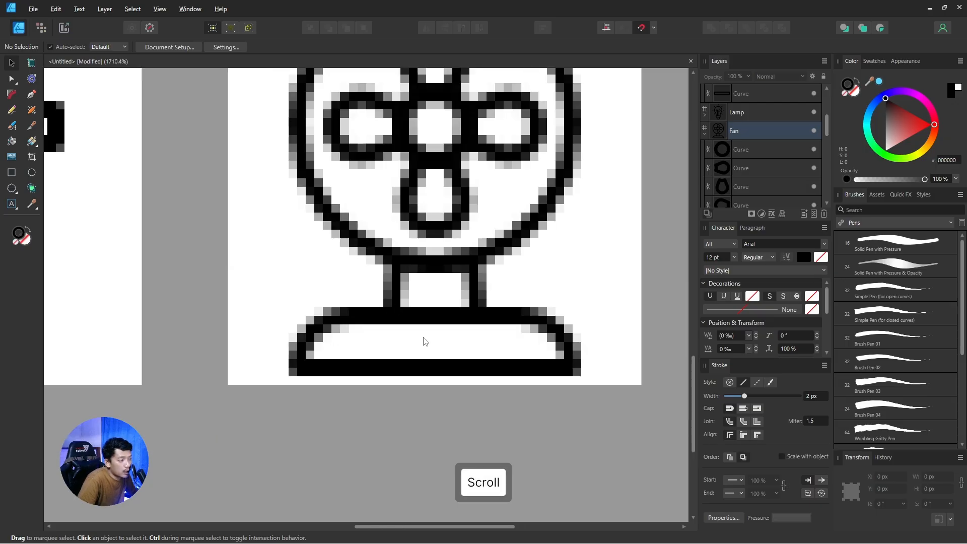
pyautogui.scroll(-3, 425, 341)
pyautogui.scroll(4, 351, 220)
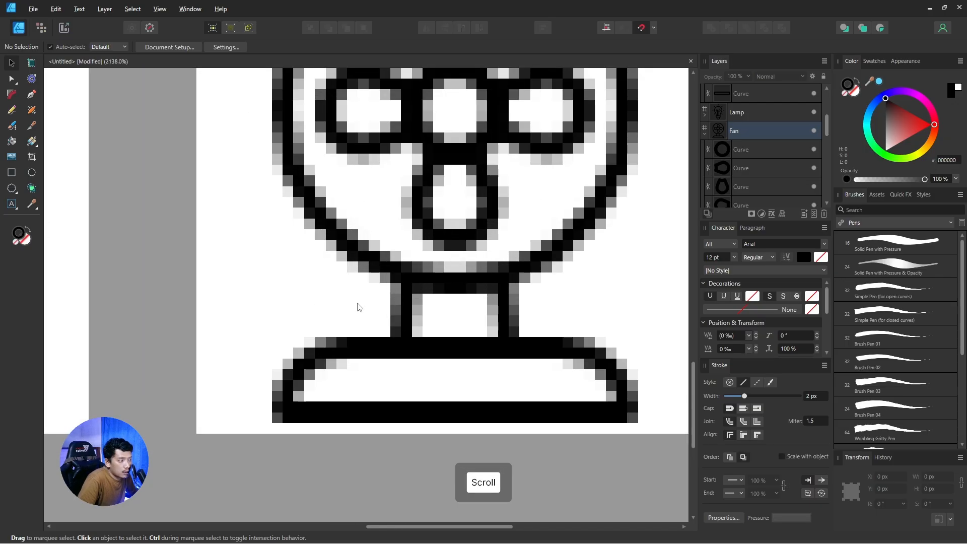
pyautogui.scroll(-3, 367, 328)
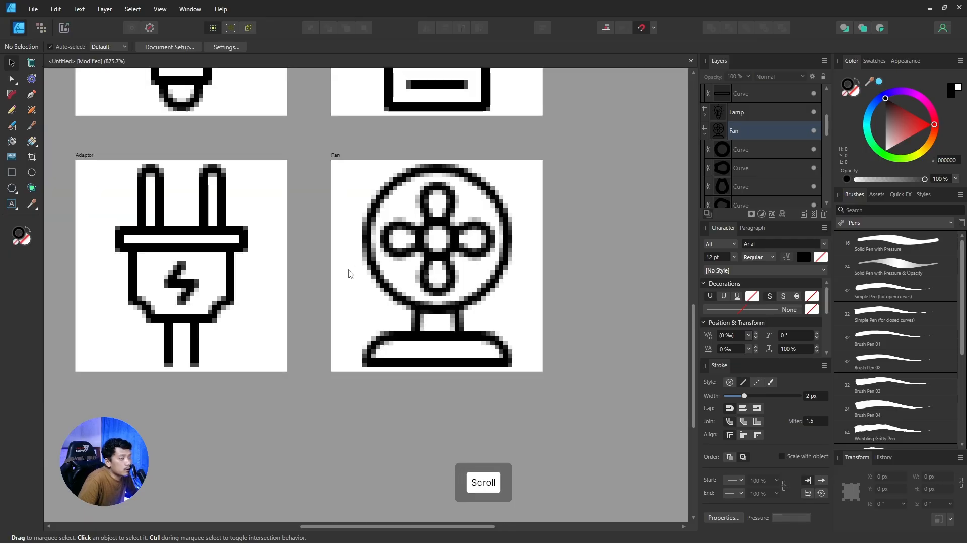
# Examine the pixel alignment of the adaptor icon's prongs, body, lightning bolt and cable lines.
pyautogui.moveTo(347, 272); pyautogui.dragTo(399, 255)
pyautogui.scroll(3, 289, 250)
pyautogui.scroll(1, 288, 250)
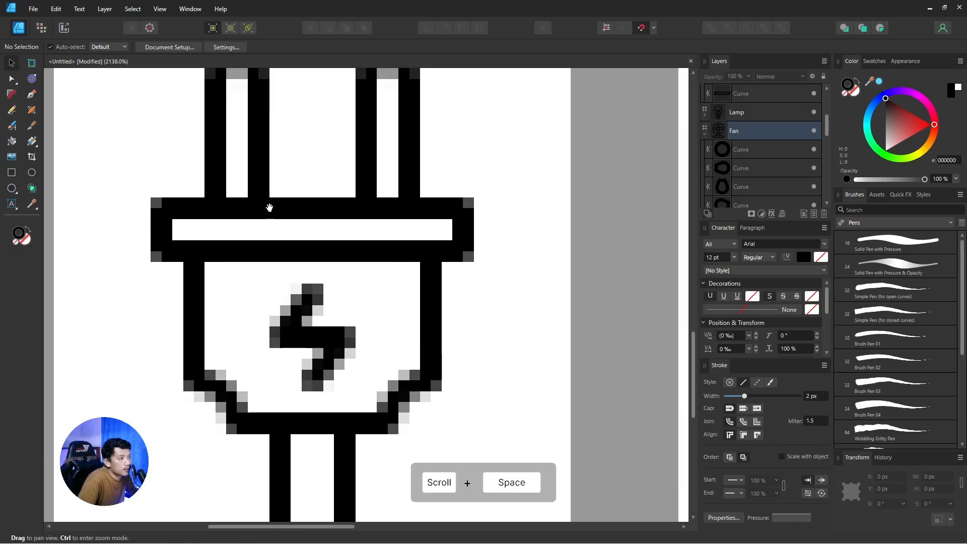
pyautogui.moveTo(242, 153); pyautogui.dragTo(281, 198)
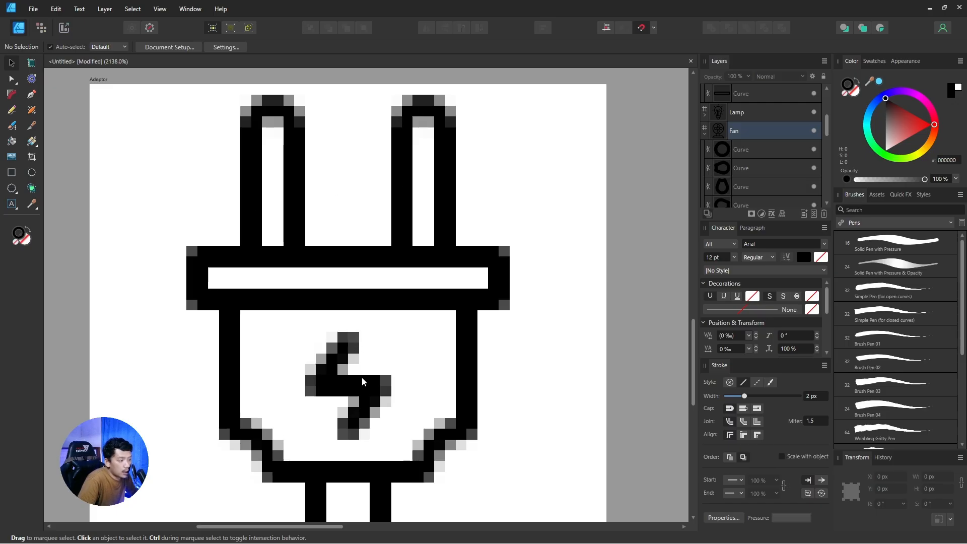
pyautogui.scroll(-2, 323, 329)
pyautogui.scroll(-2, 330, 316)
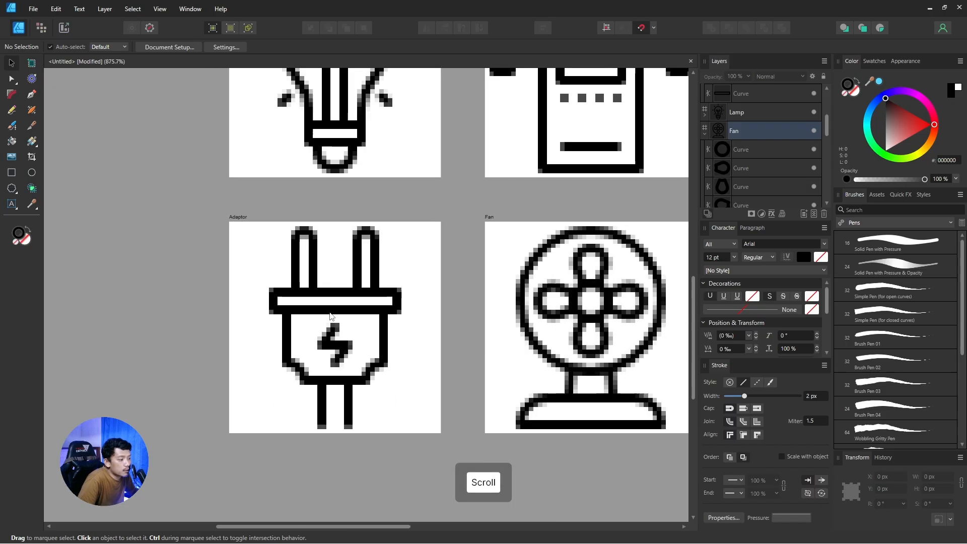
pyautogui.scroll(4, 327, 333)
pyautogui.moveTo(324, 438); pyautogui.dragTo(365, 410)
pyautogui.scroll(3, 365, 411)
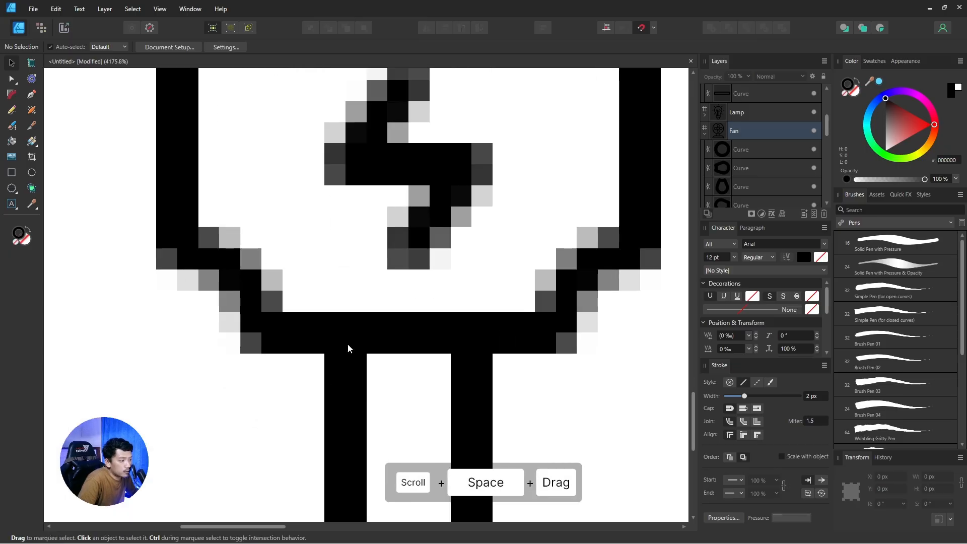
pyautogui.scroll(-5, 460, 368)
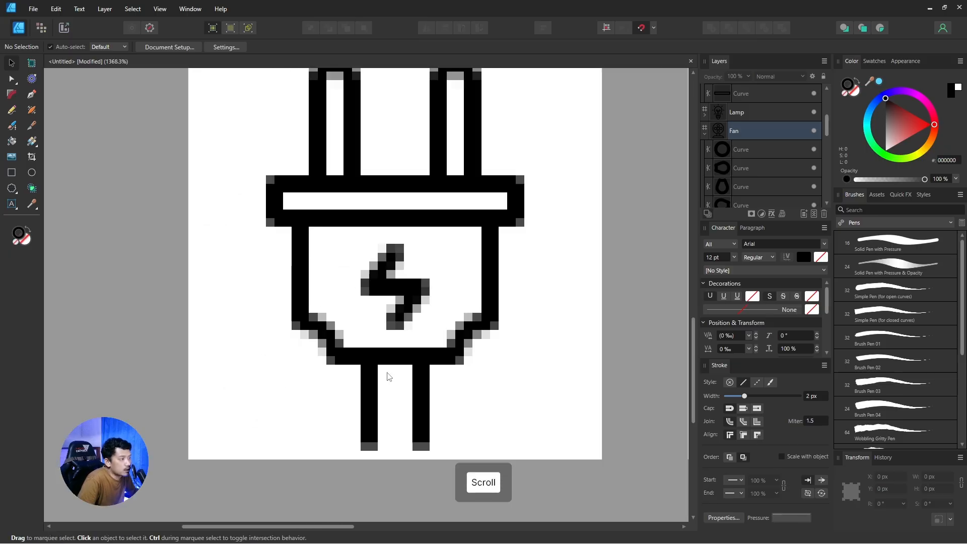
pyautogui.moveTo(427, 186); pyautogui.dragTo(434, 330)
# Examine the router icon's pixel alignment, and switch back from the pixel preview to the vector view.
pyautogui.scroll(-2, 434, 330)
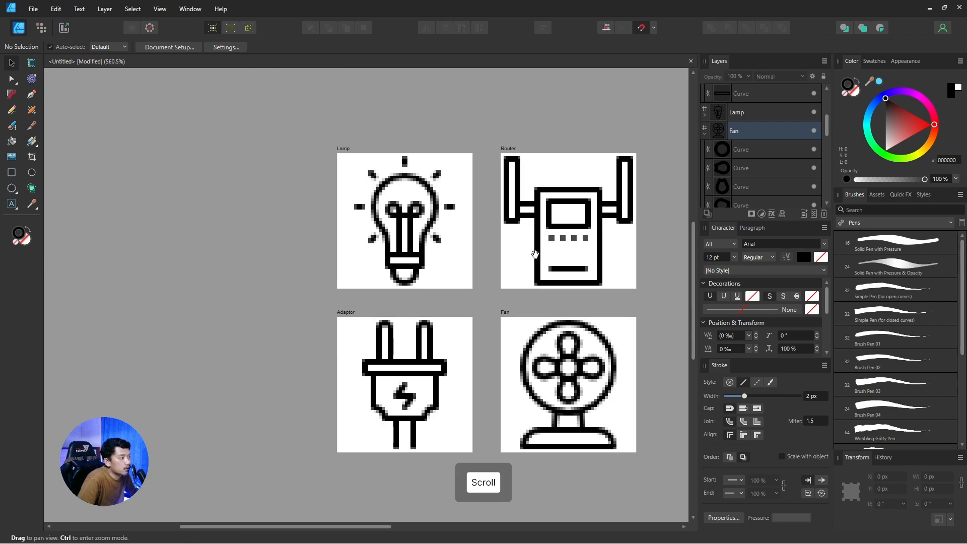
pyautogui.moveTo(599, 251); pyautogui.dragTo(556, 236)
pyautogui.scroll(2, 551, 244)
pyautogui.scroll(3, 555, 235)
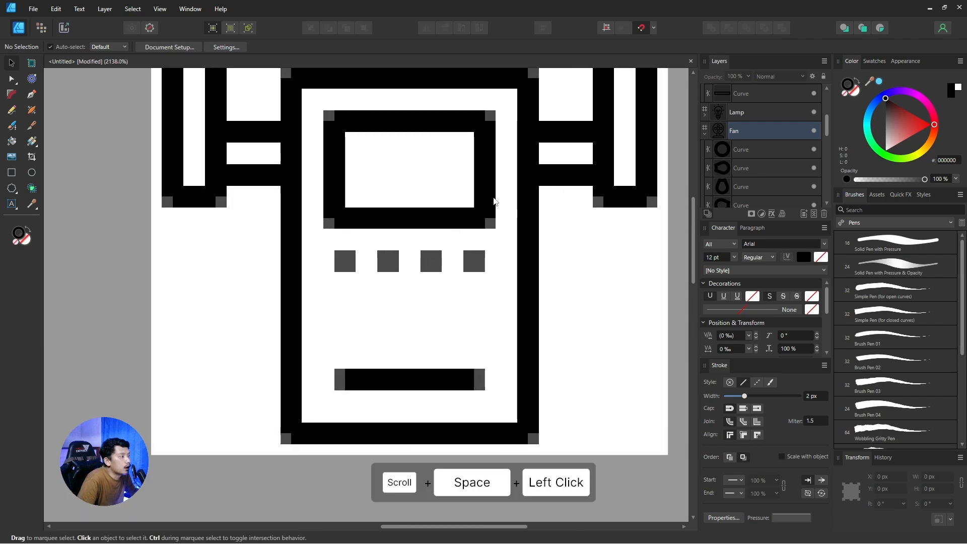
pyautogui.moveTo(421, 173); pyautogui.dragTo(484, 242)
pyautogui.scroll(-2, 455, 312)
pyautogui.scroll(-1, 454, 312)
pyautogui.scroll(-1, 440, 319)
pyautogui.click(356, 151)
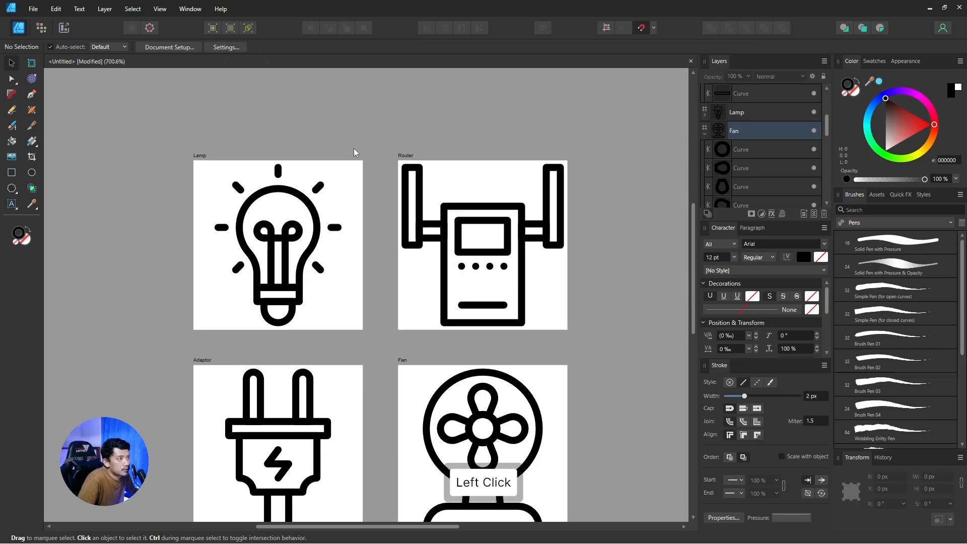
# Review the four icons and their slices in the Export Persona, and return to the Designer Persona.
pyautogui.scroll(-2, 428, 218)
pyautogui.scroll(1, 418, 286)
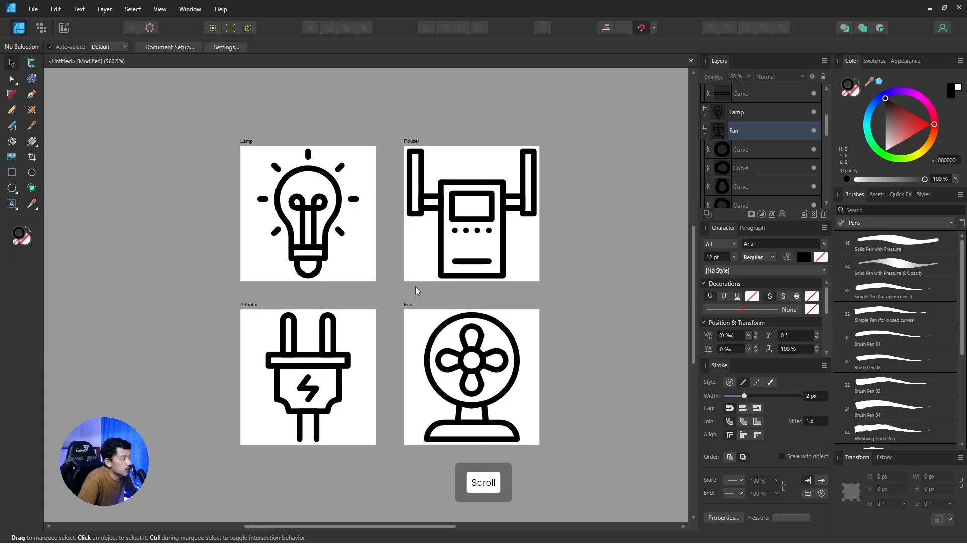
pyautogui.moveTo(418, 286); pyautogui.dragTo(423, 276)
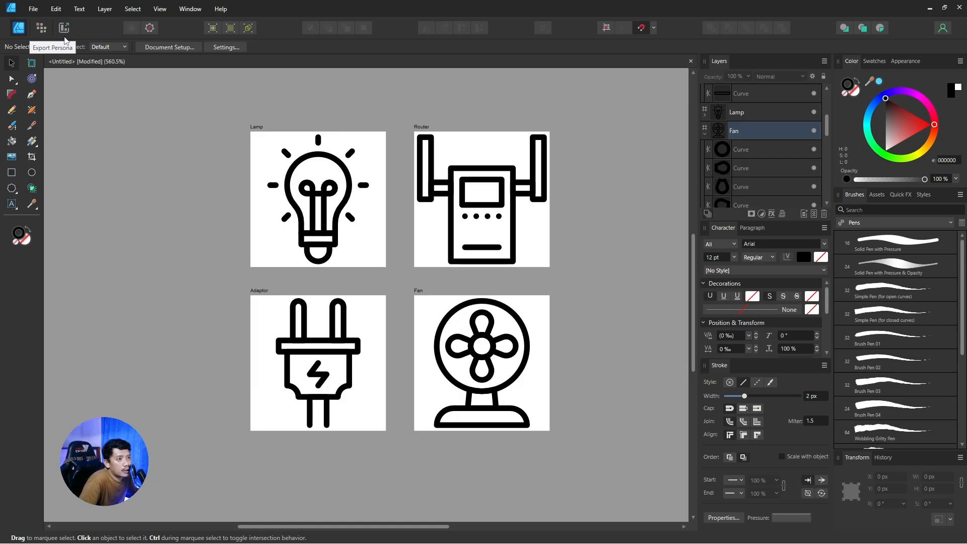
pyautogui.click(64, 32)
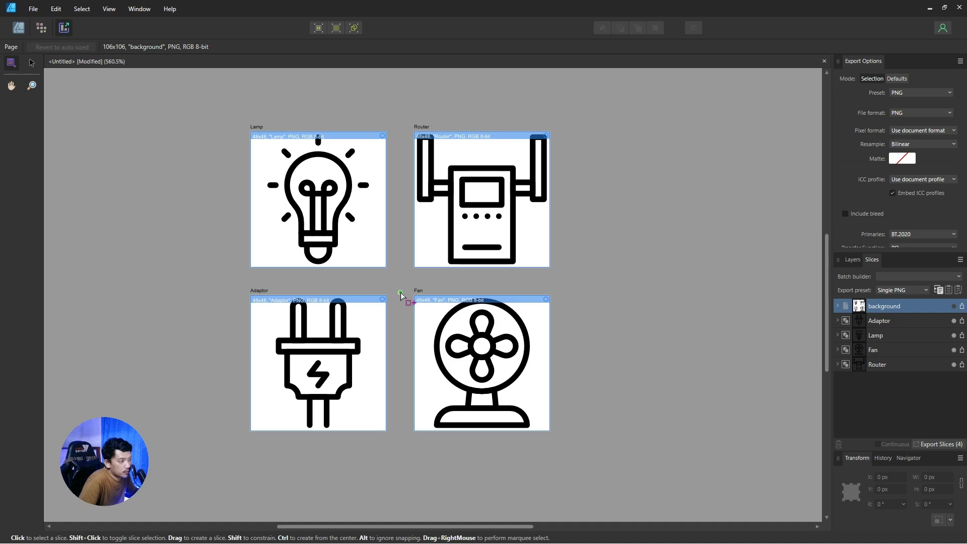
pyautogui.scroll(2, 259, 134)
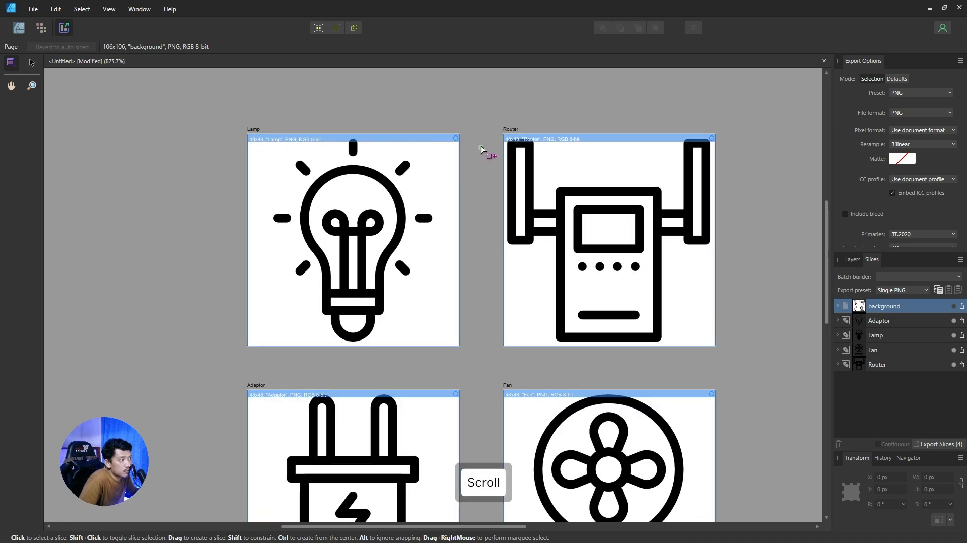
pyautogui.scroll(-2, 516, 151)
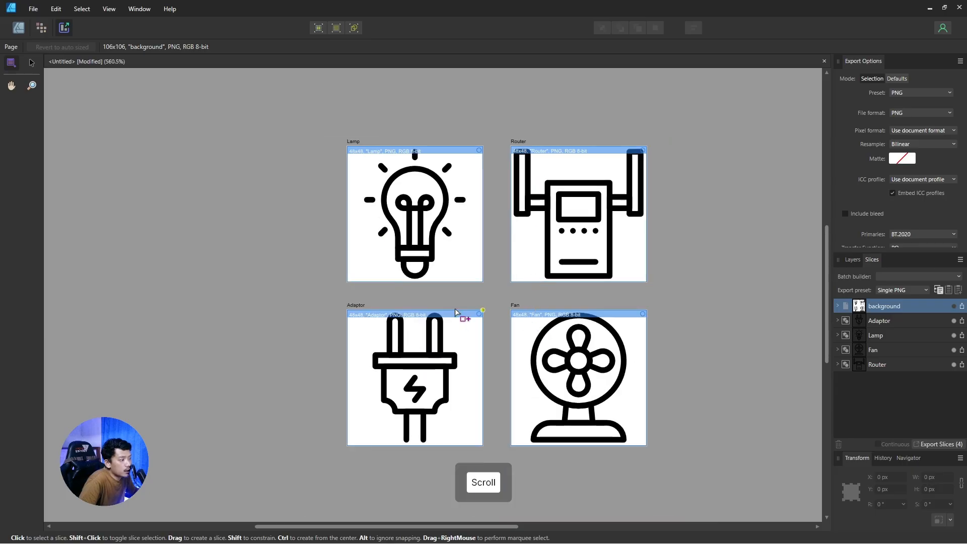
pyautogui.click(18, 27)
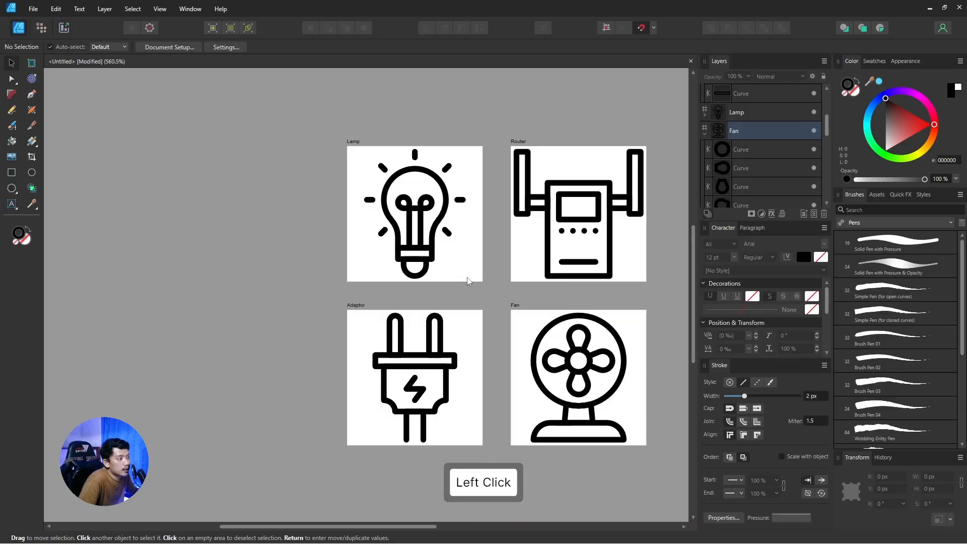
# Shift the Router artboard slightly to the left, to X 80.2 px.
pyautogui.scroll(2, 521, 147)
pyautogui.click(518, 129)
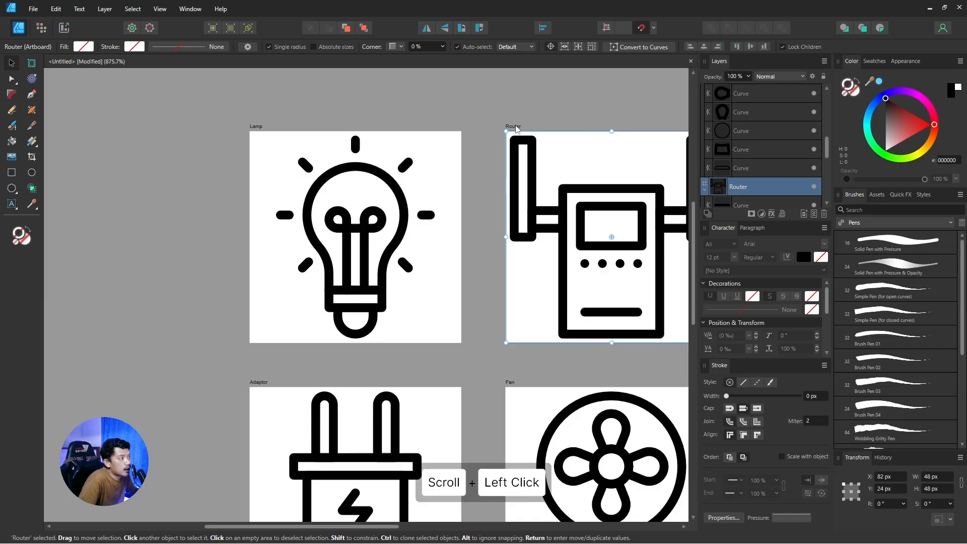
pyautogui.moveTo(518, 130); pyautogui.dragTo(509, 130)
pyautogui.scroll(-2, 327, 176)
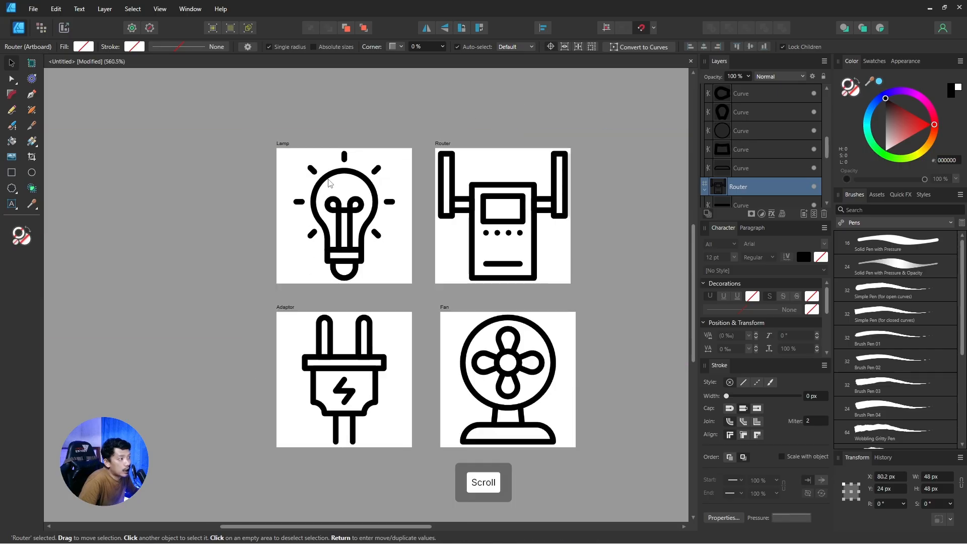
pyautogui.scroll(1, 452, 147)
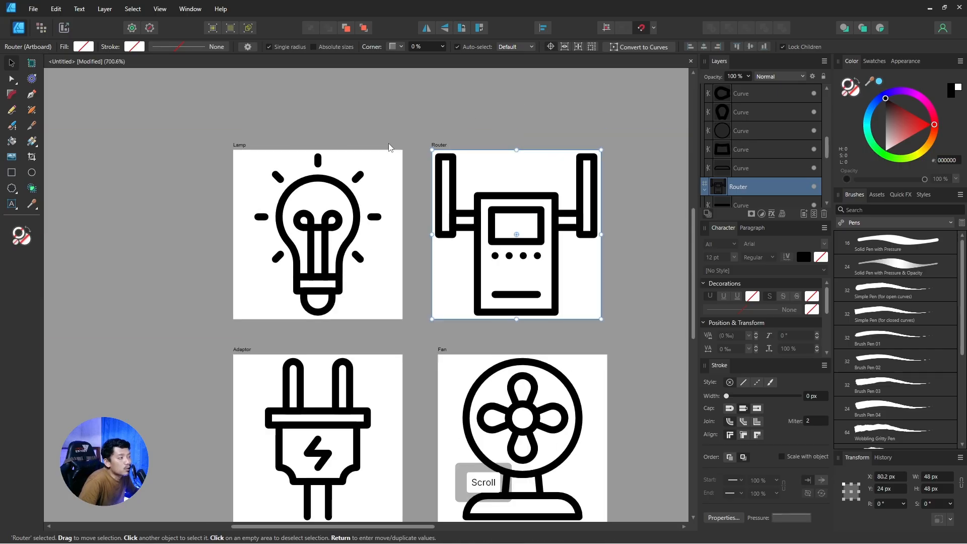
# Examine in the Export Persona how the Router slice's corners and side edges line up with its artboard.
pyautogui.click(63, 27)
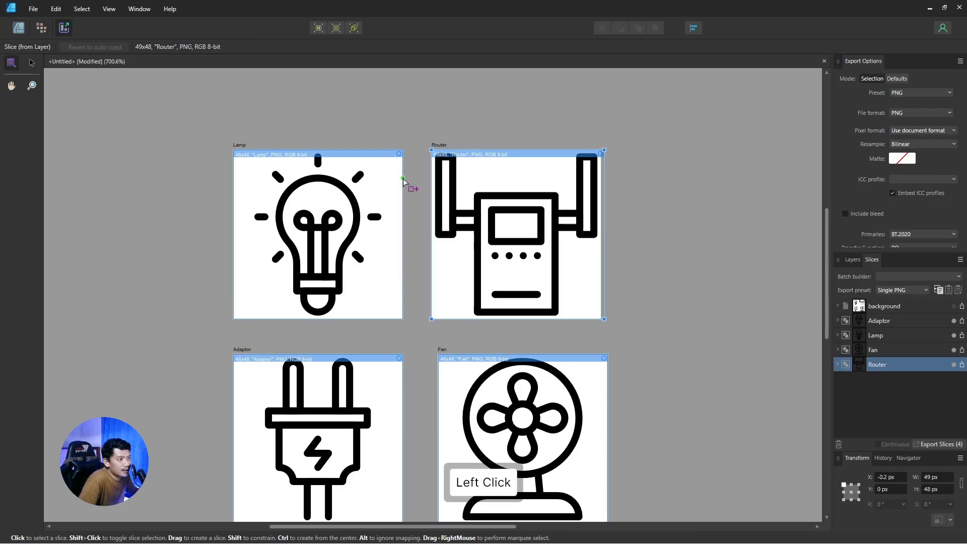
pyautogui.scroll(2, 438, 155)
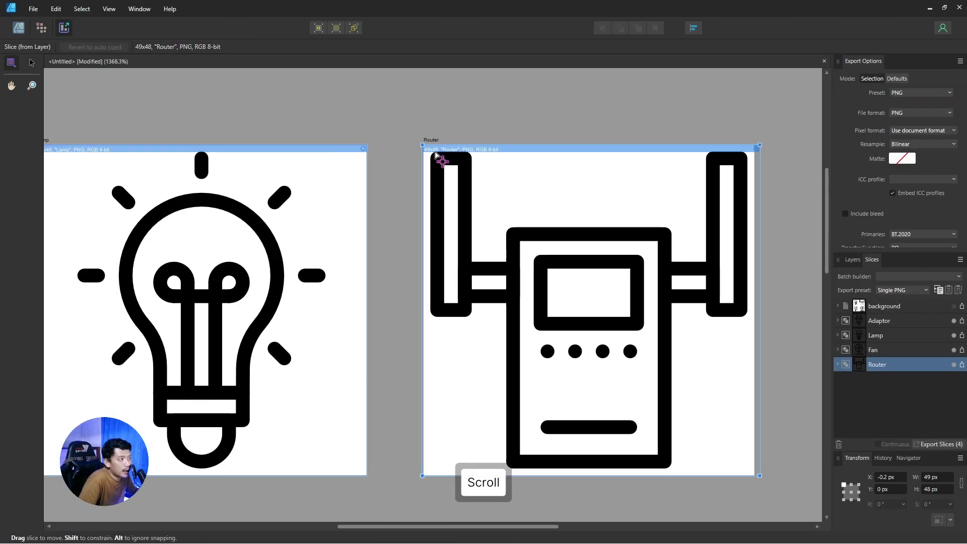
pyautogui.scroll(-2, 437, 154)
pyautogui.scroll(8, 437, 155)
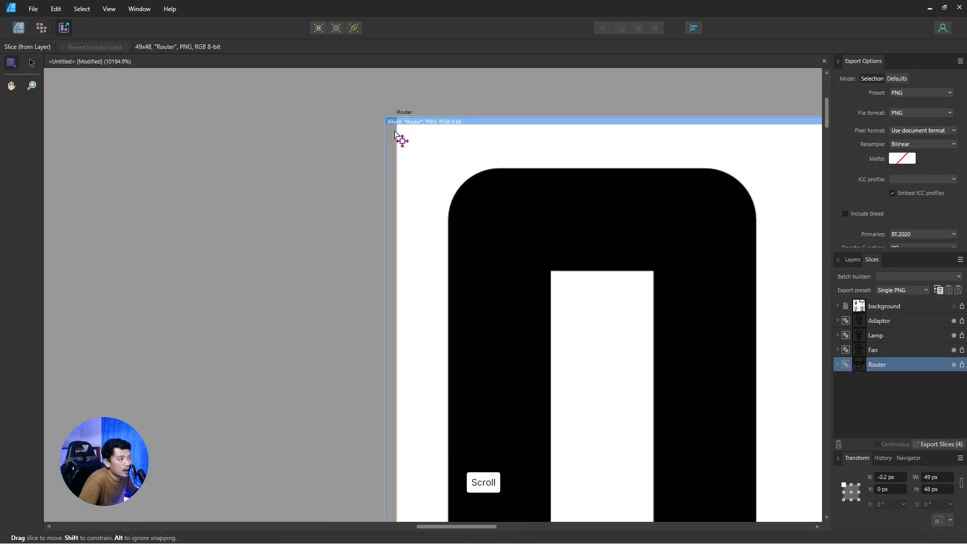
pyautogui.scroll(2, 396, 135)
pyautogui.scroll(-3, 398, 141)
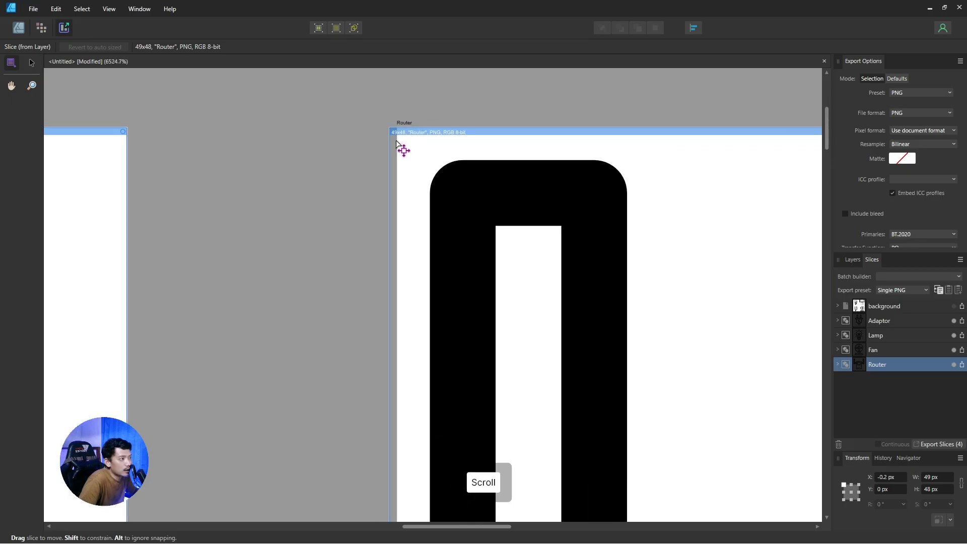
pyautogui.scroll(-7, 401, 147)
pyautogui.scroll(8, 624, 165)
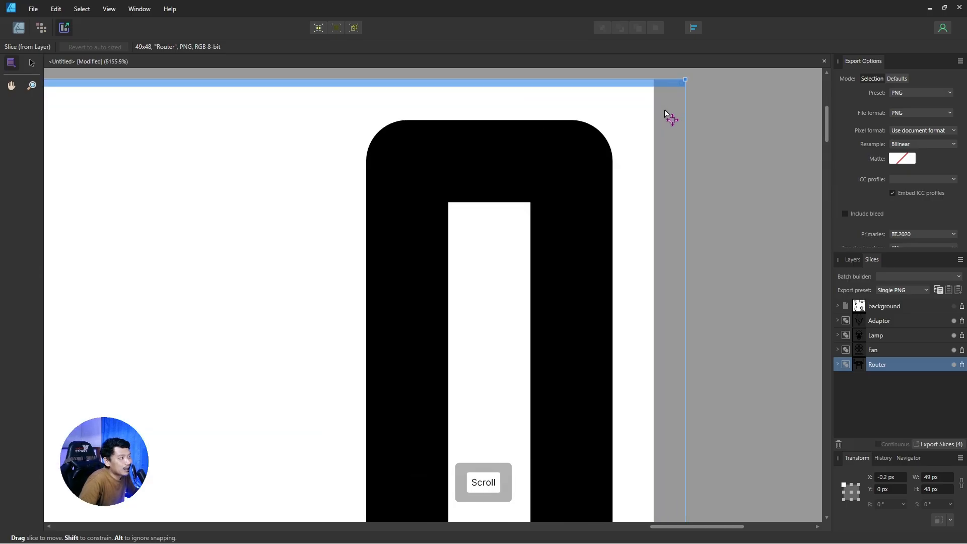
pyautogui.scroll(-8, 666, 114)
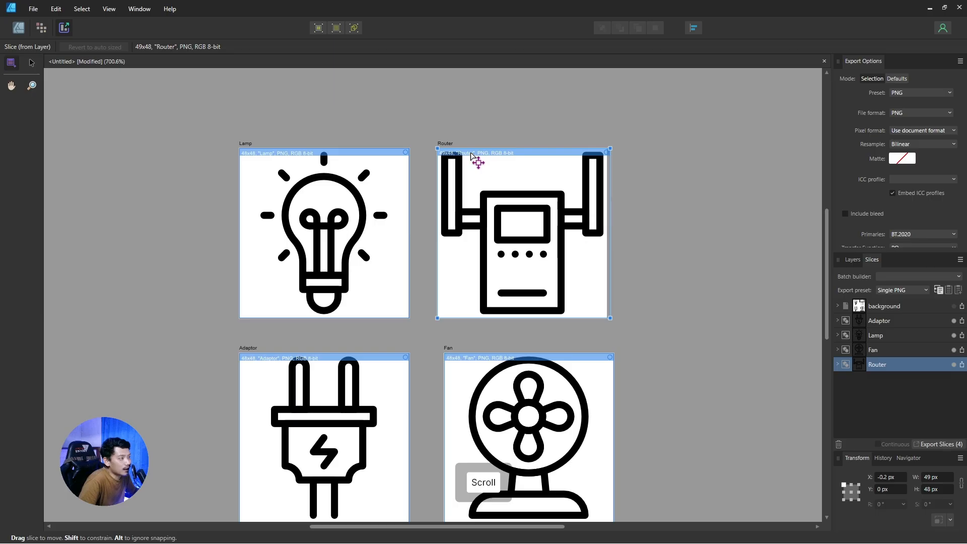
pyautogui.scroll(3, 478, 156)
pyautogui.scroll(-1, 264, 151)
# Return to the Designer Persona and undo the Router artboard's last move.
pyautogui.click(18, 27)
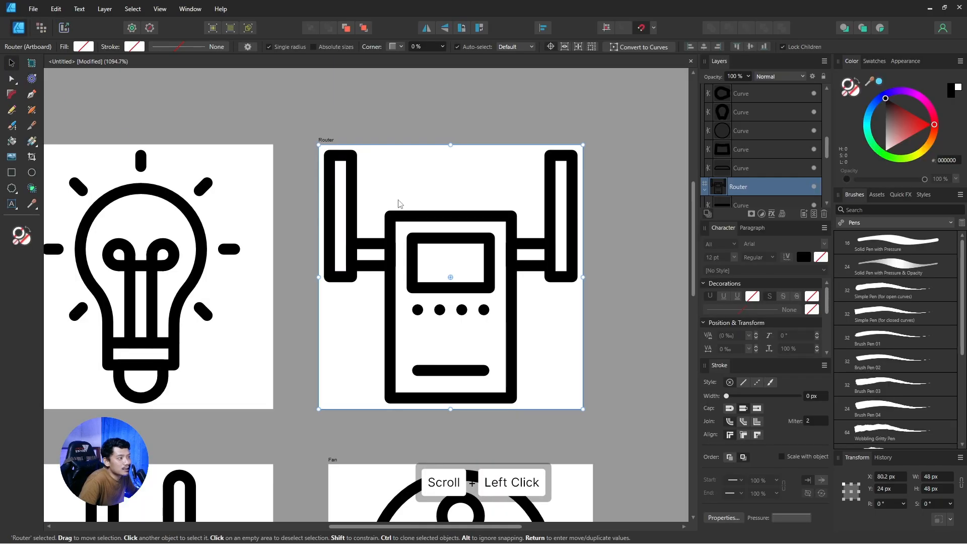
pyautogui.scroll(1, 357, 165)
pyautogui.scroll(-5, 358, 165)
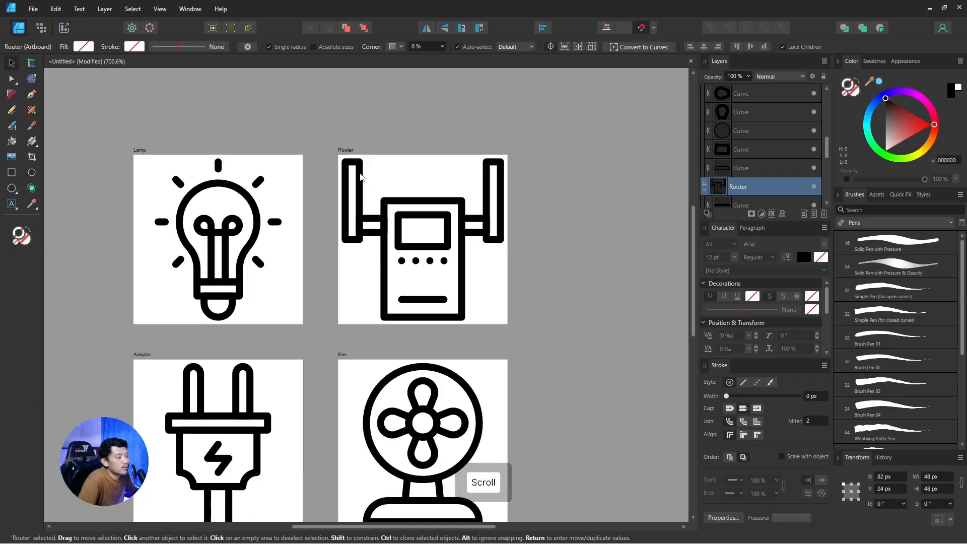
# Switch to the Export Persona and expand the Adaptor slice's export setup, keeping PNG as its format.
pyautogui.click(64, 28)
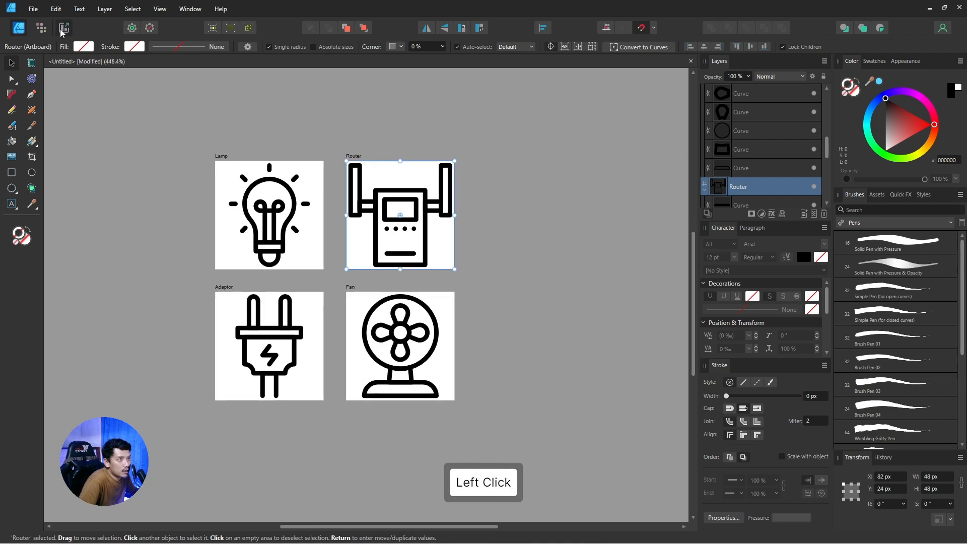
pyautogui.scroll(1, 359, 166)
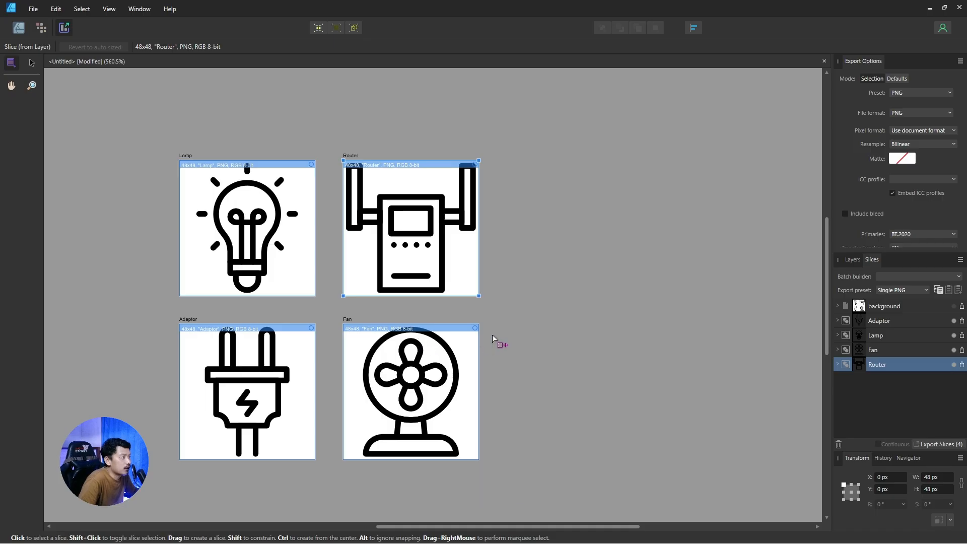
pyautogui.click(895, 321)
pyautogui.click(837, 320)
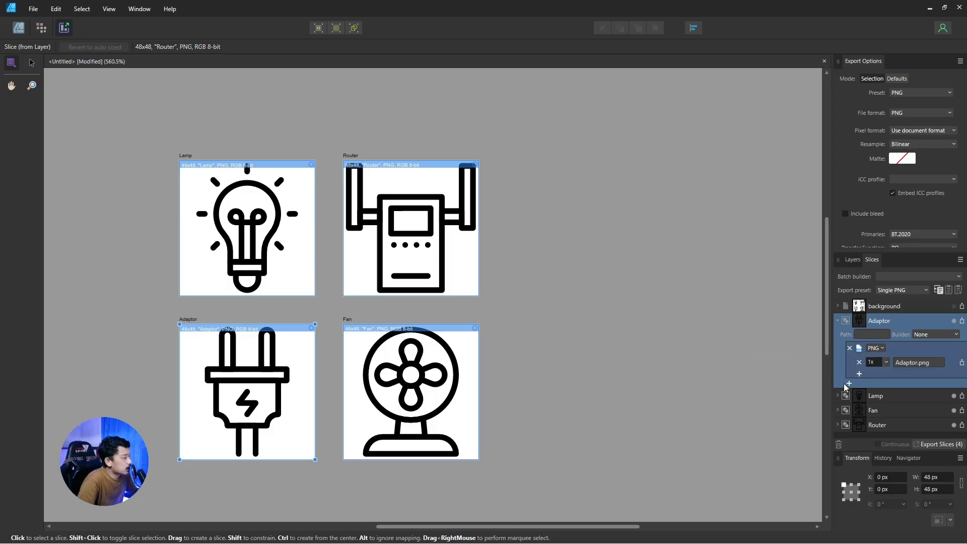
pyautogui.click(880, 347)
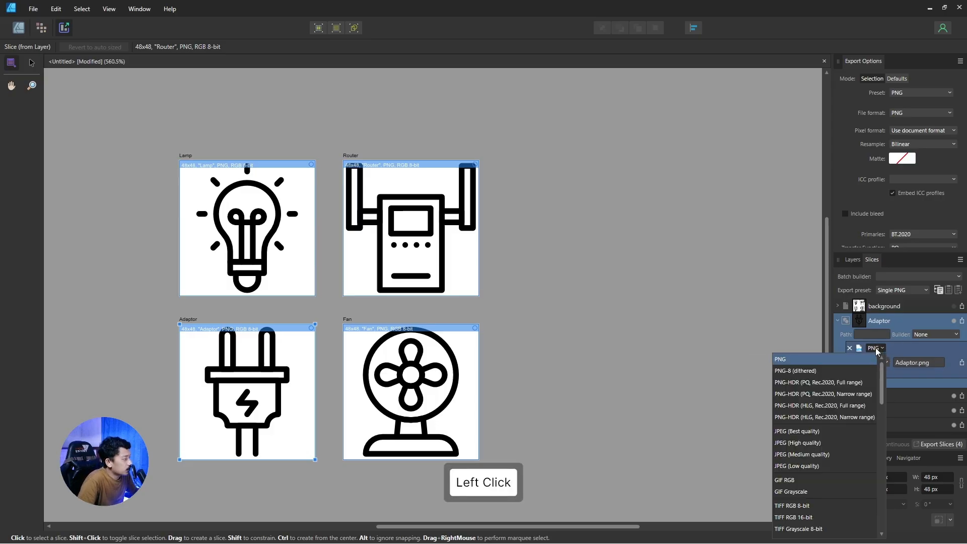
pyautogui.click(803, 359)
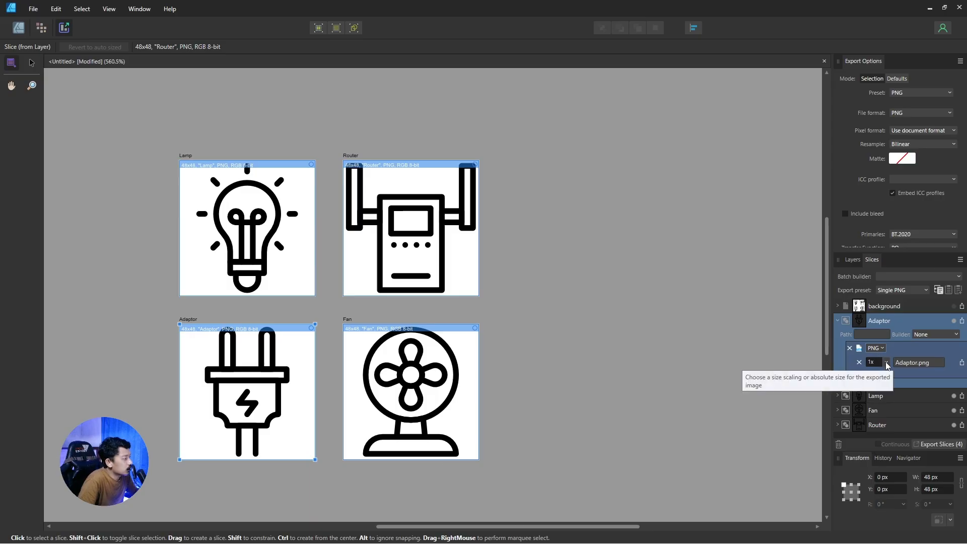
# Set the export size of the Adaptor slice's PNG to 512w.
pyautogui.click(887, 363)
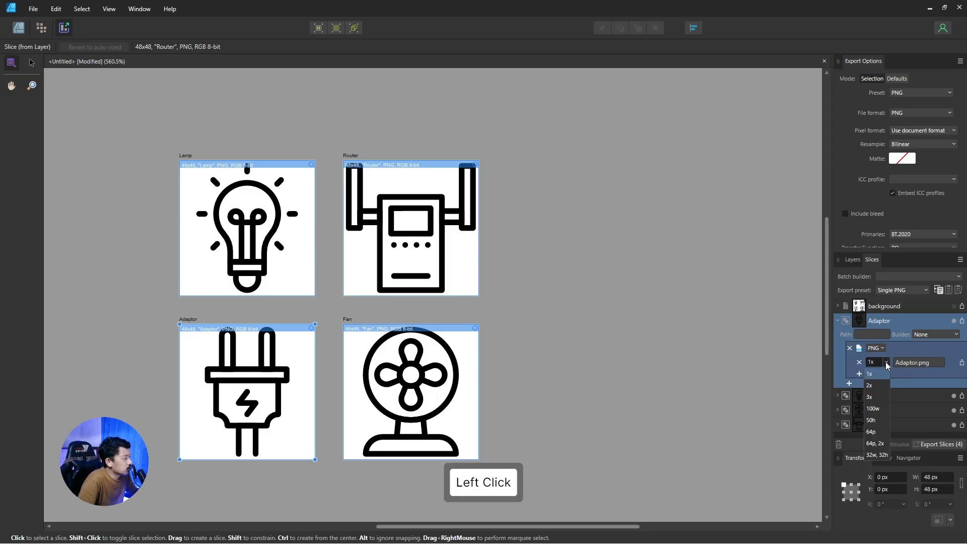
pyautogui.click(876, 412)
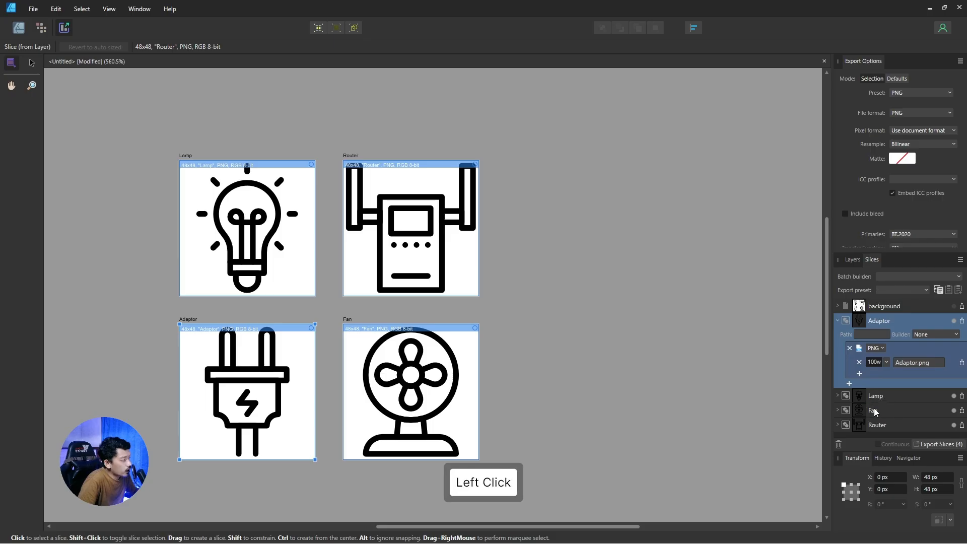
pyautogui.click(874, 363)
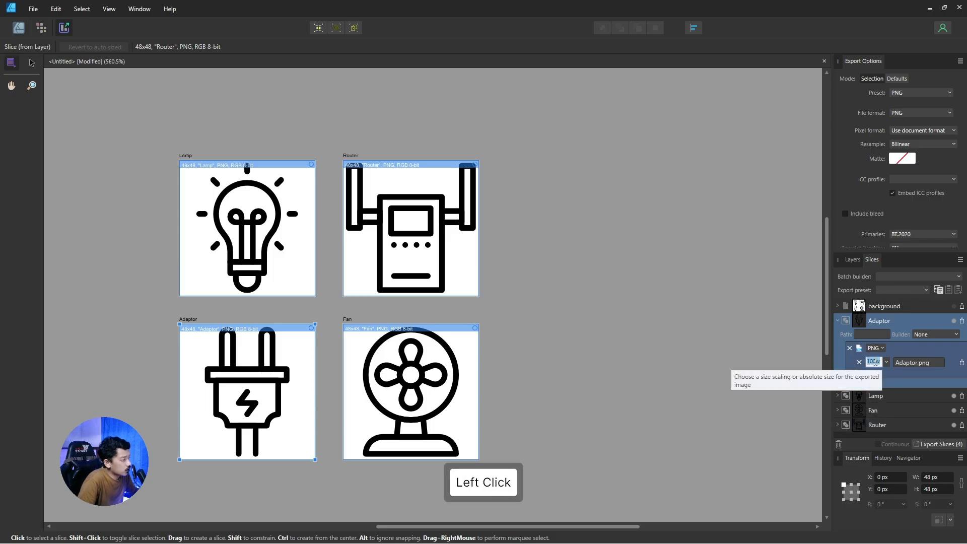
pyautogui.click(875, 362)
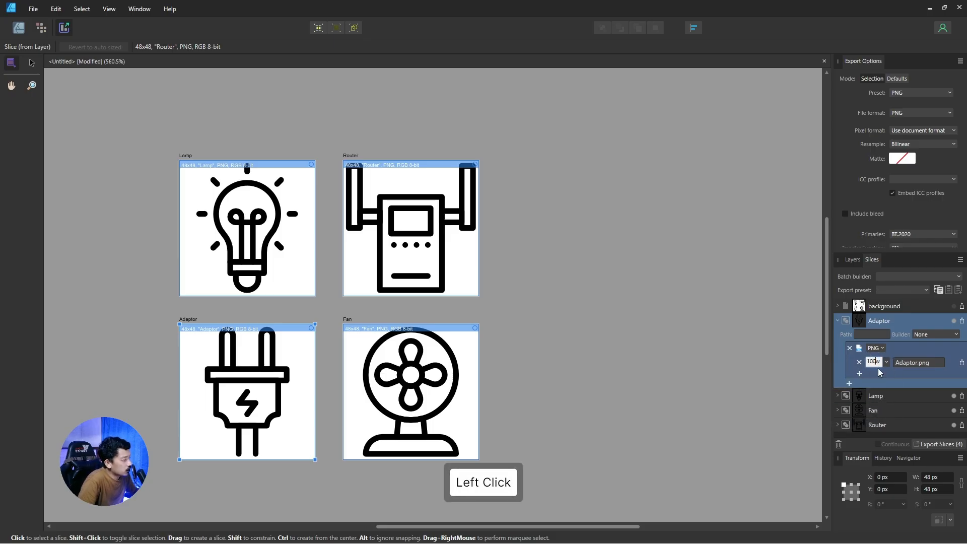
pyautogui.press('BackSpace')
pyautogui.press('BackSpace')
pyautogui.press('BackSpace')
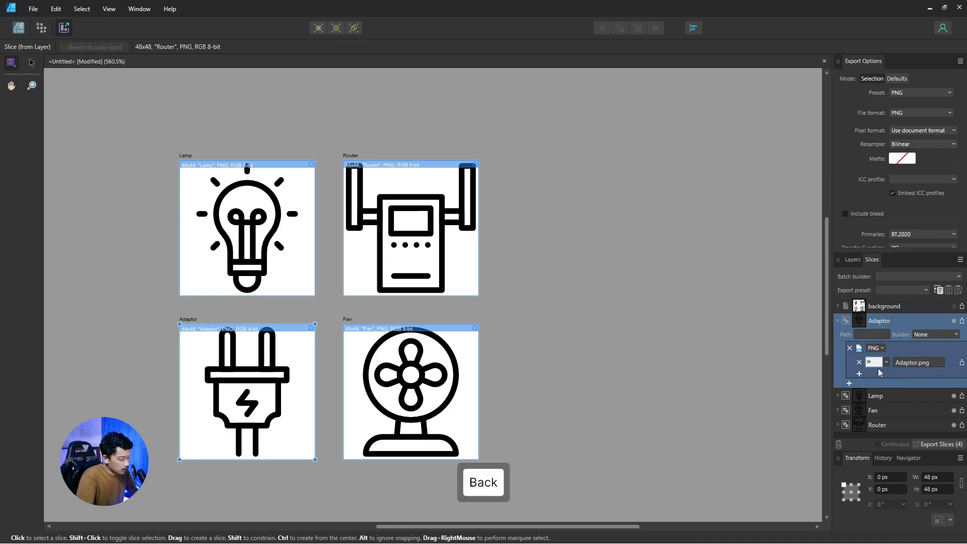
pyautogui.write('512')
pyautogui.press('Return')
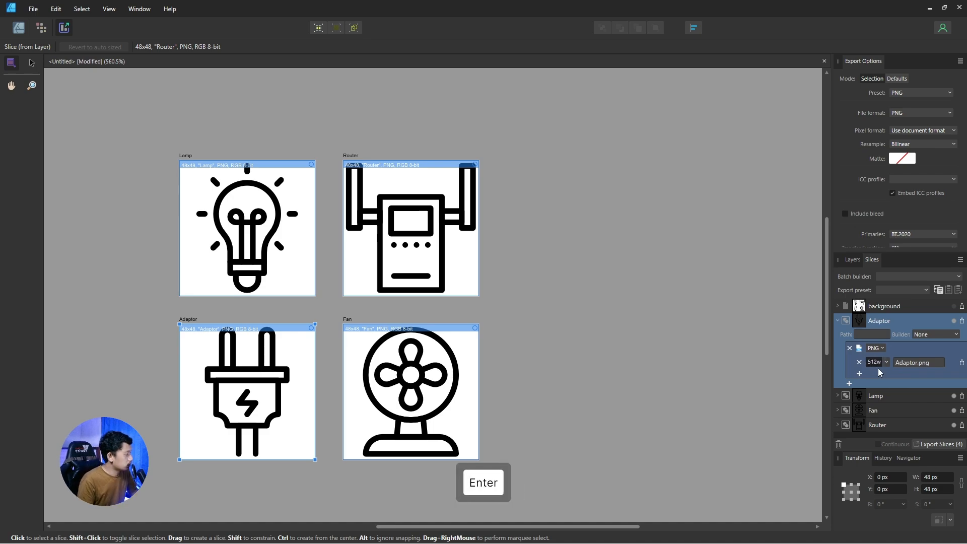
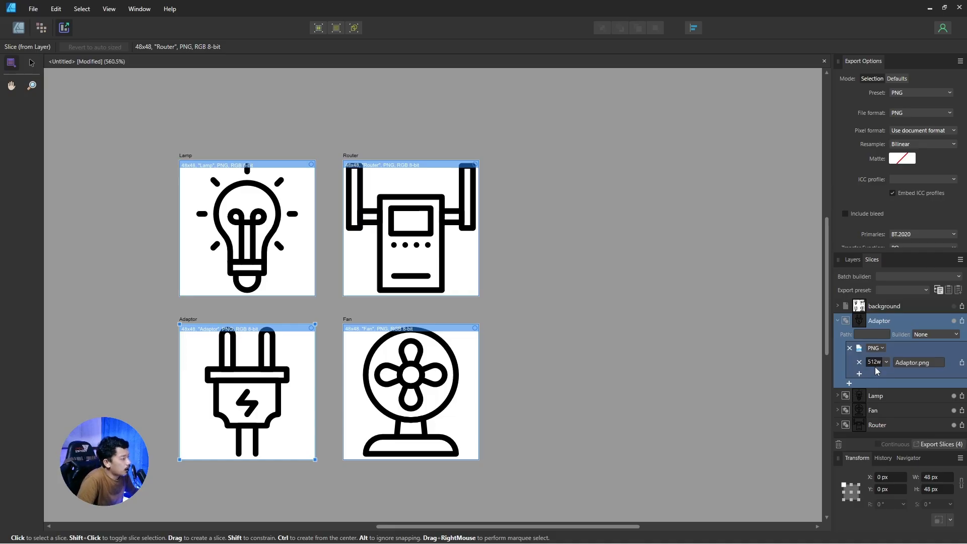
# Add a second export format to the Adaptor slice, set it to SVG (digital - high quality), and collapse the slice.
pyautogui.click(850, 386)
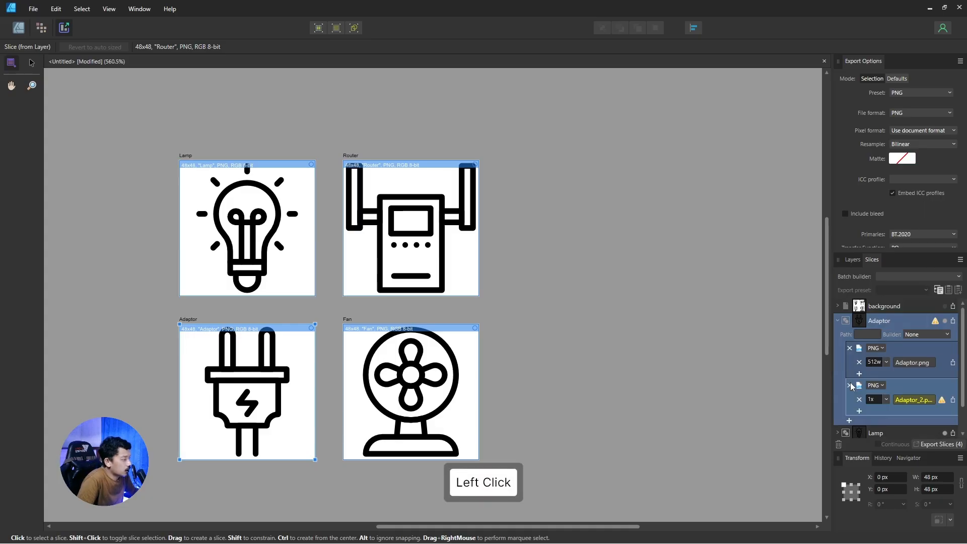
pyautogui.click(875, 385)
pyautogui.scroll(-1, 876, 346)
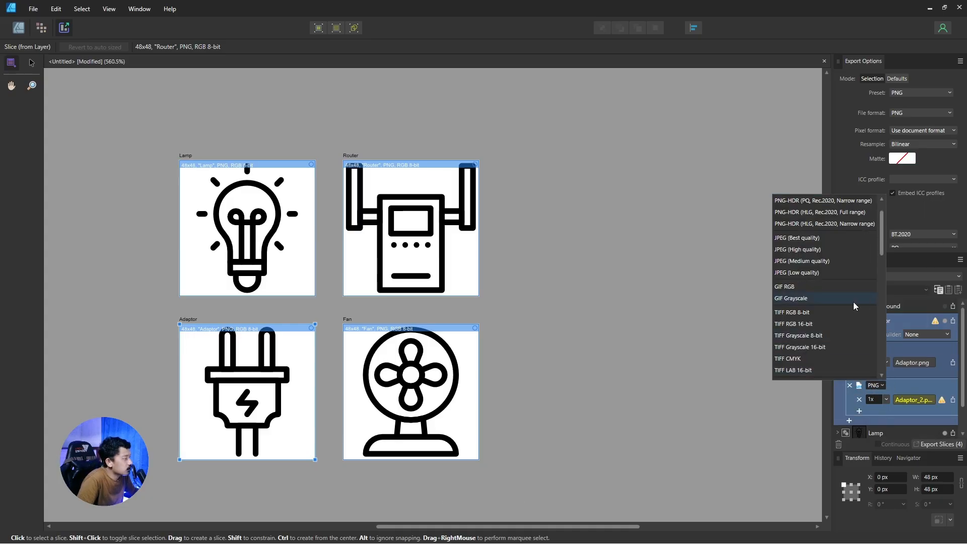
pyautogui.moveTo(881, 250); pyautogui.dragTo(882, 263)
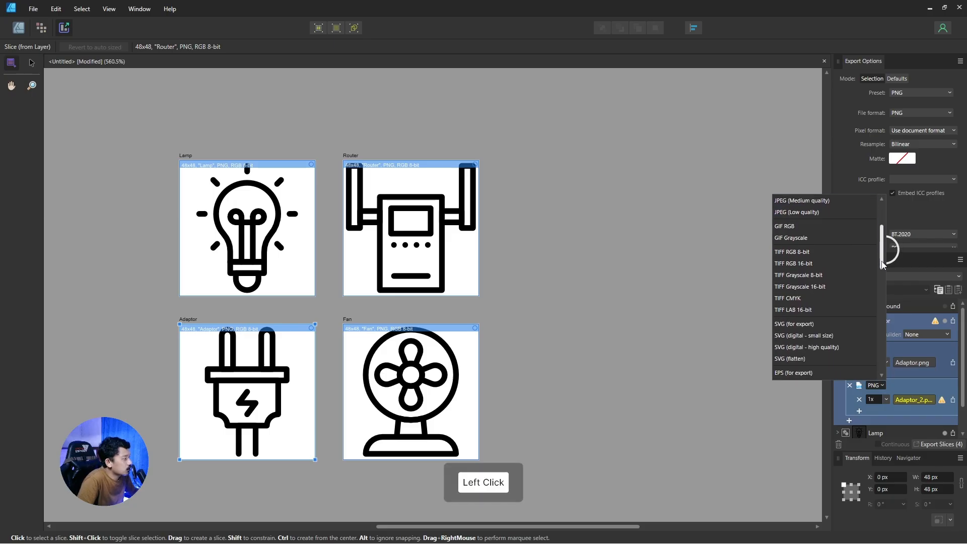
pyautogui.click(808, 347)
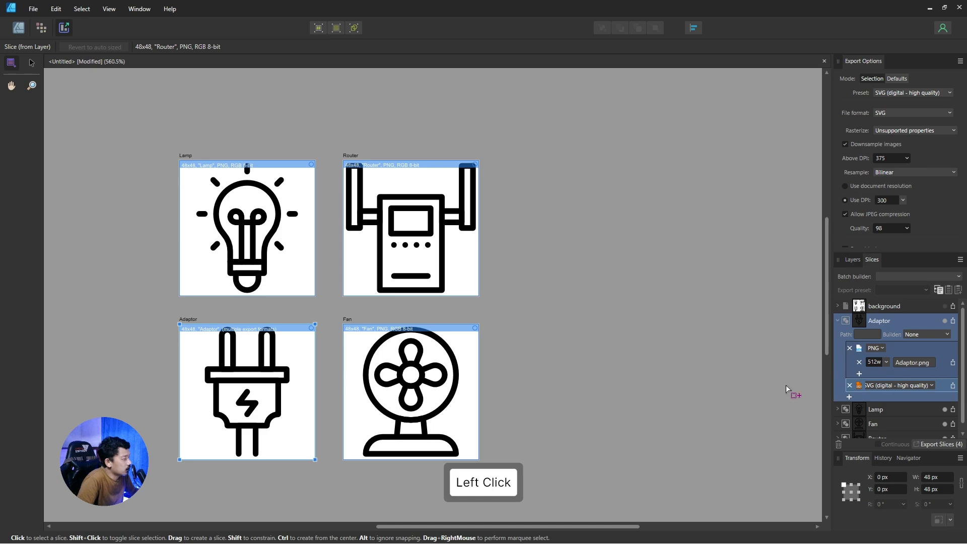
pyautogui.click(837, 320)
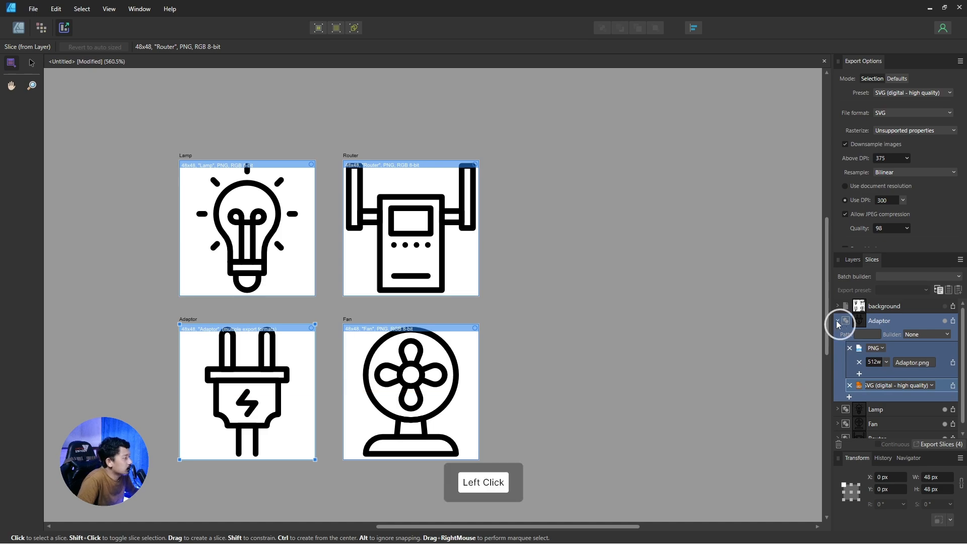
# Copy the Adaptor slice's export setup and paste it onto the Lamp, Fan and Router slices.
pyautogui.click(941, 291)
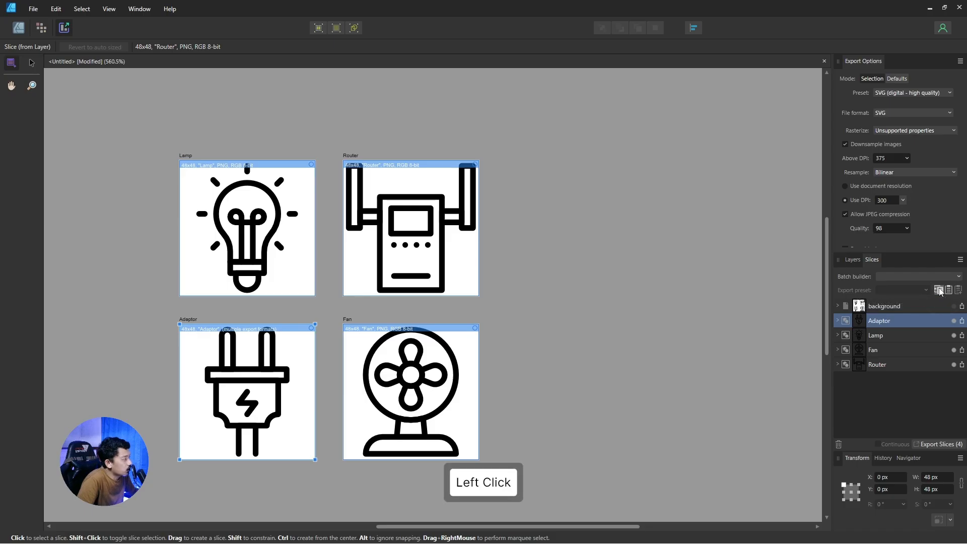
pyautogui.click(890, 338)
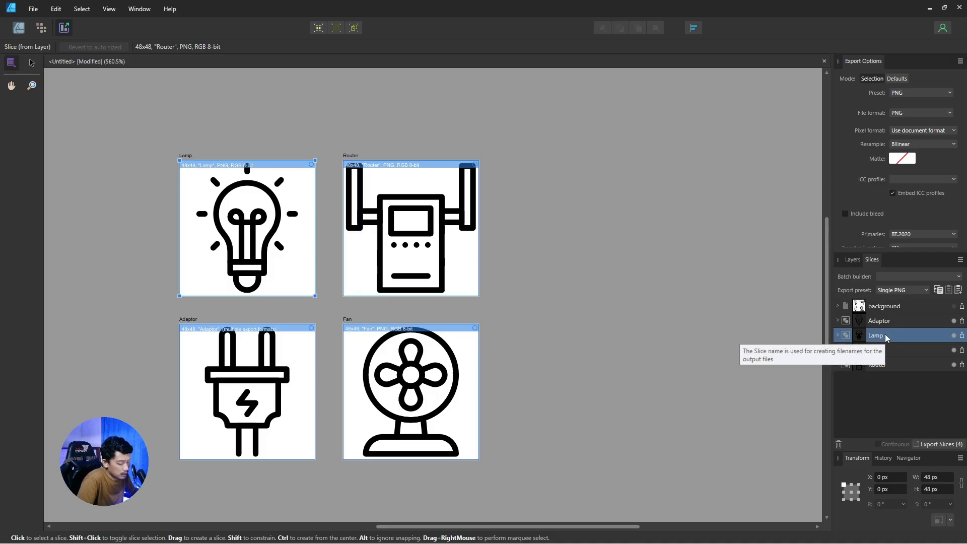
pyautogui.press('shift')
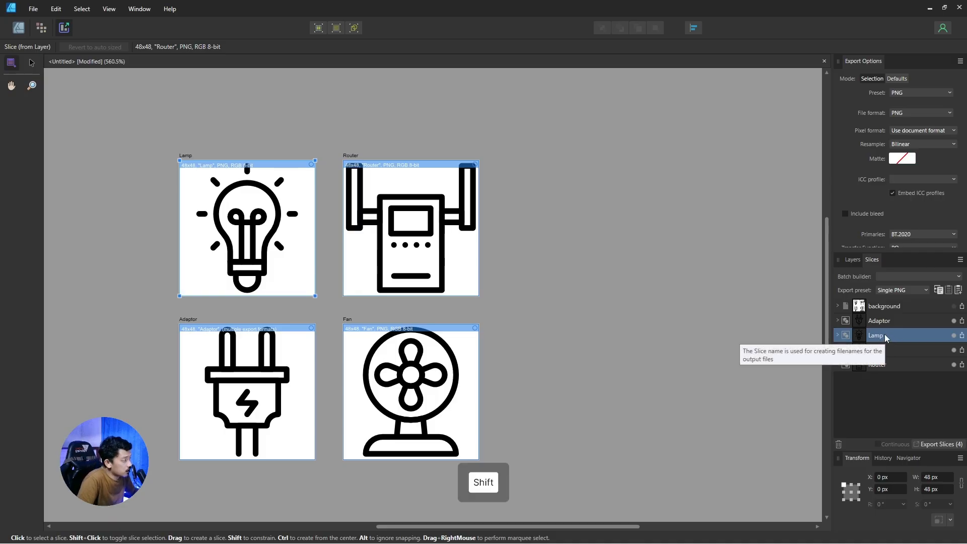
pyautogui.keyDown('shift'); pyautogui.click(900, 364); pyautogui.keyUp('shift')
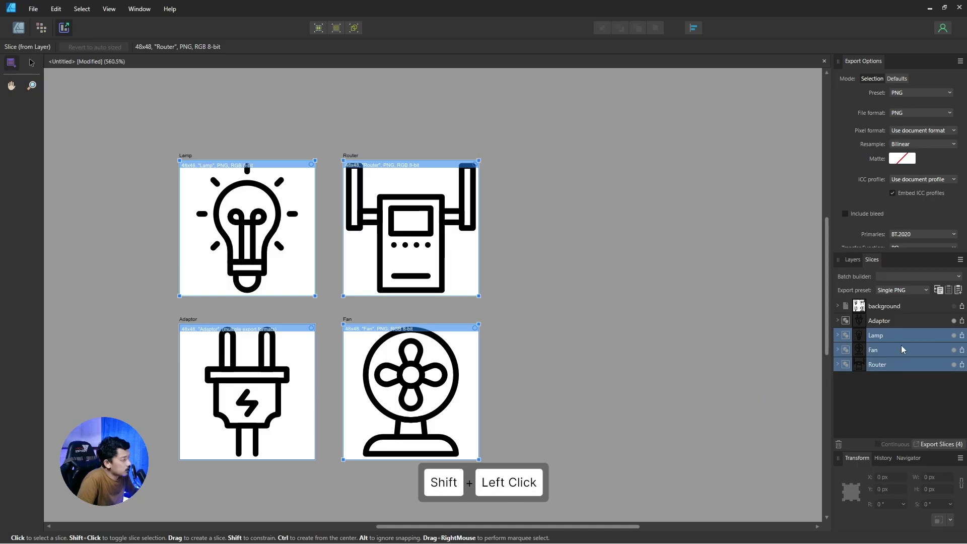
pyautogui.click(959, 290)
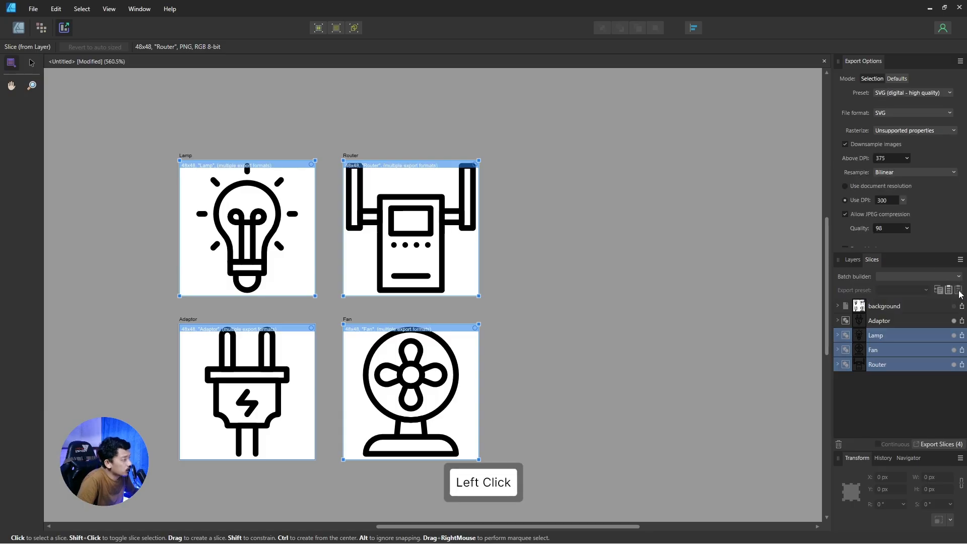
# Check the export formats and sizes pasted onto the Lamp slice, and collapse its details.
pyautogui.click(839, 336)
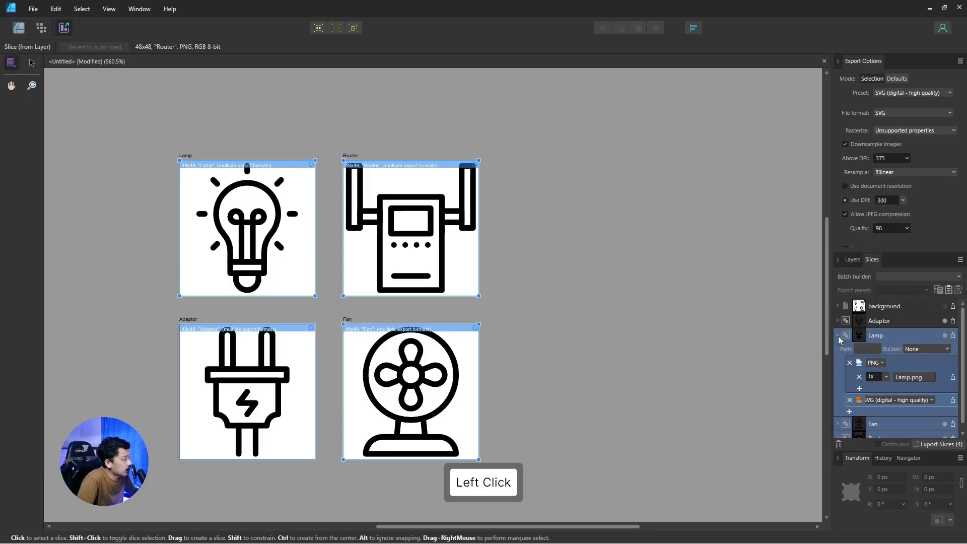
pyautogui.click(842, 335)
pyautogui.scroll(-1, 874, 375)
pyautogui.click(838, 329)
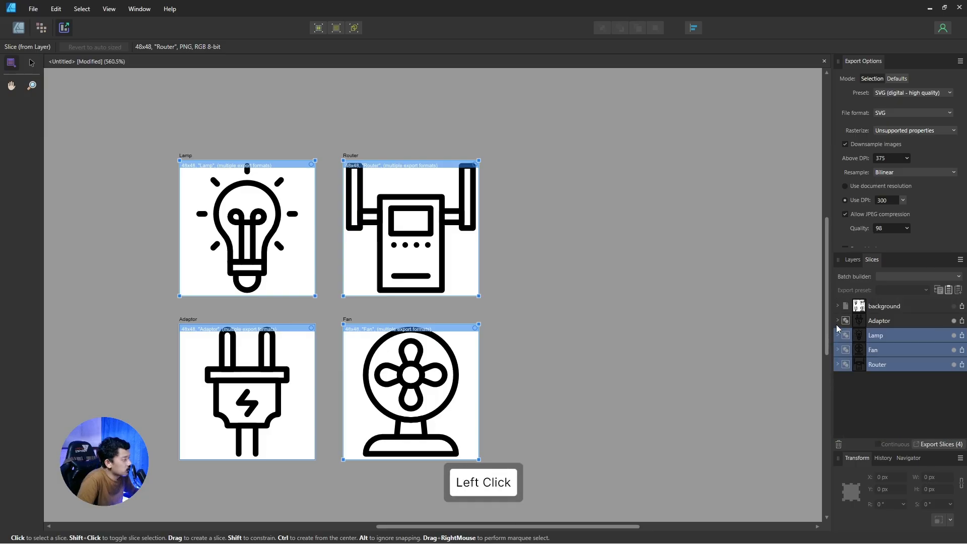
# Check the export formats and sizes pasted onto the Fan and Router slices, collapse their details, and select only the Adaptor slice.
pyautogui.click(839, 351)
pyautogui.scroll(-1, 851, 407)
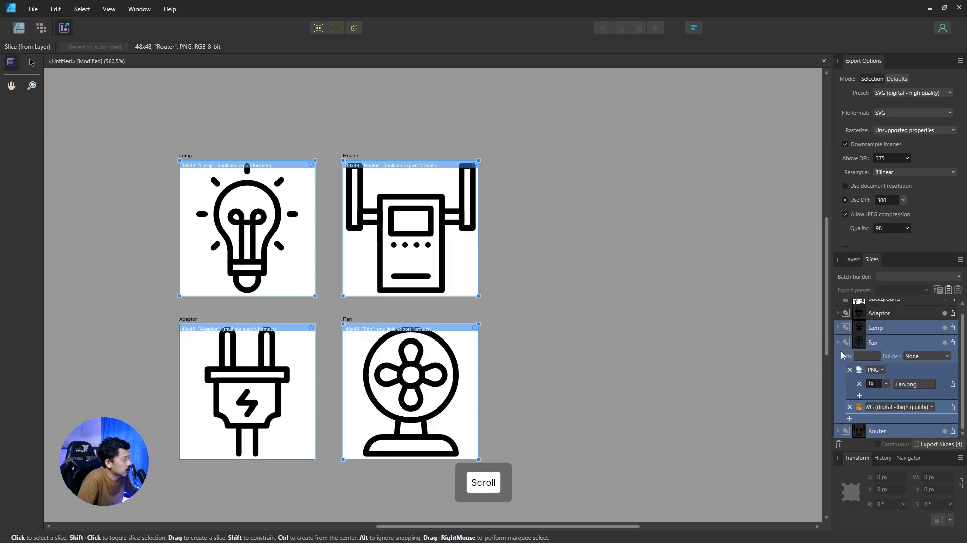
pyautogui.click(839, 343)
pyautogui.click(839, 365)
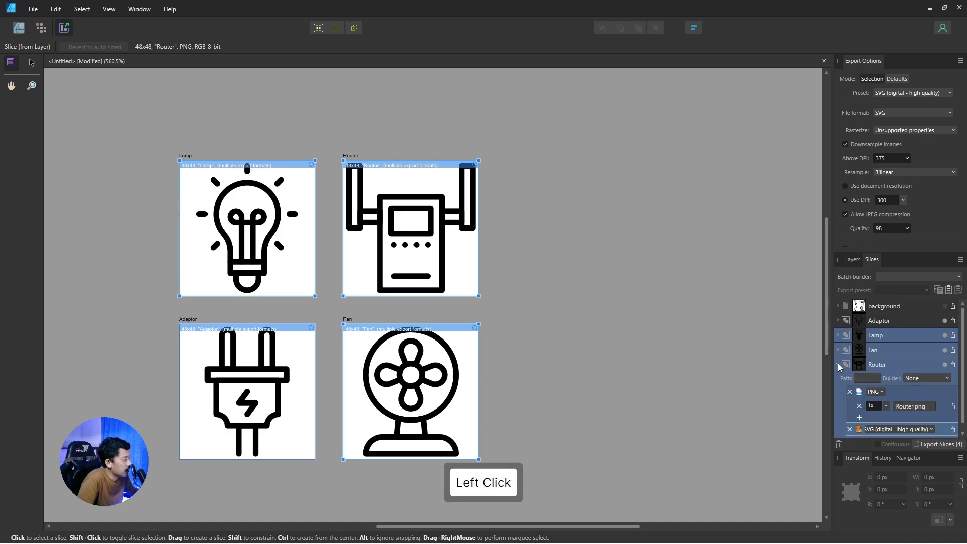
pyautogui.click(839, 365)
pyautogui.click(888, 323)
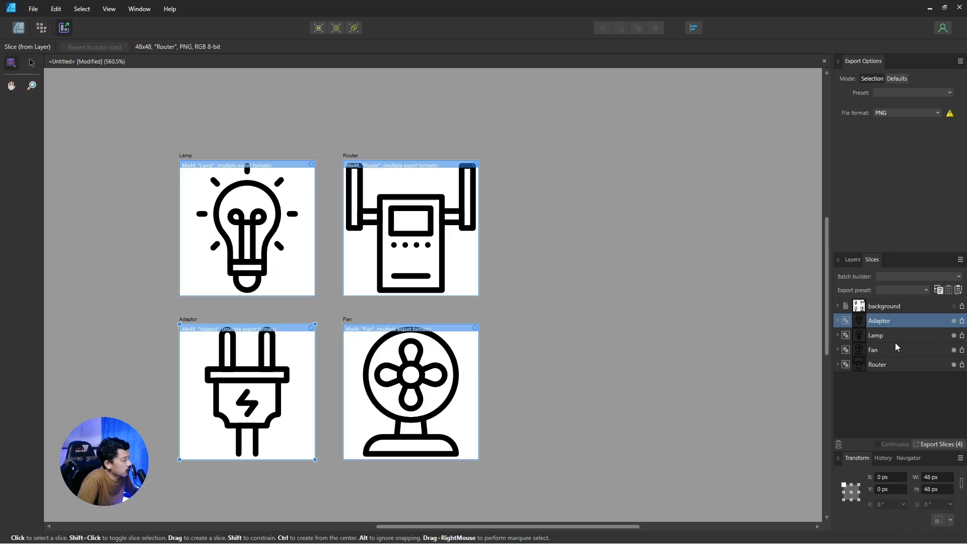
pyautogui.click(943, 445)
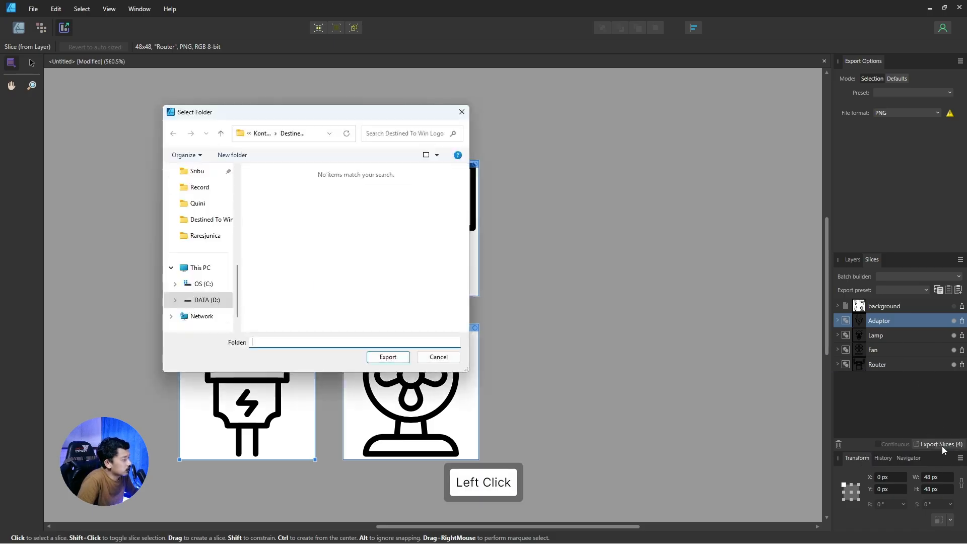
pyautogui.moveTo(295, 160); pyautogui.dragTo(335, 151)
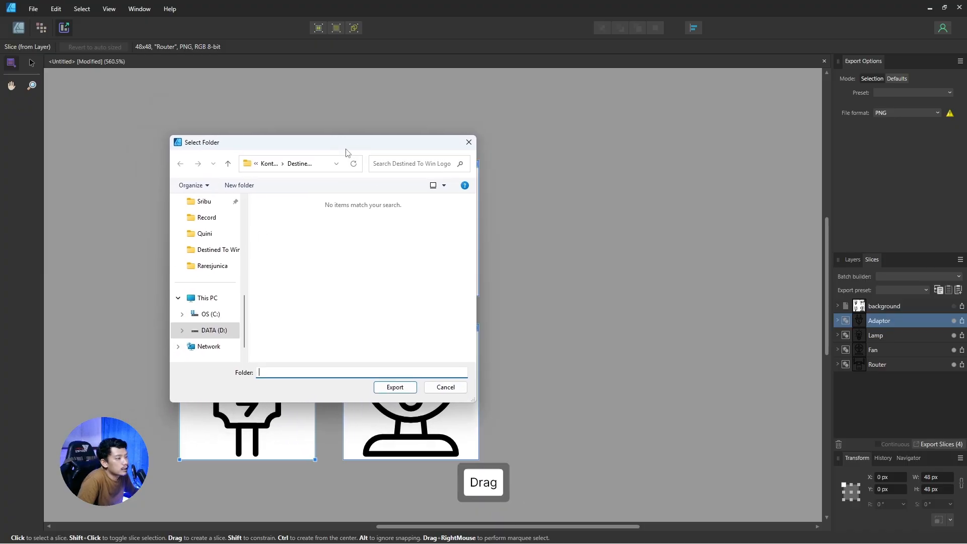
pyautogui.click(444, 386)
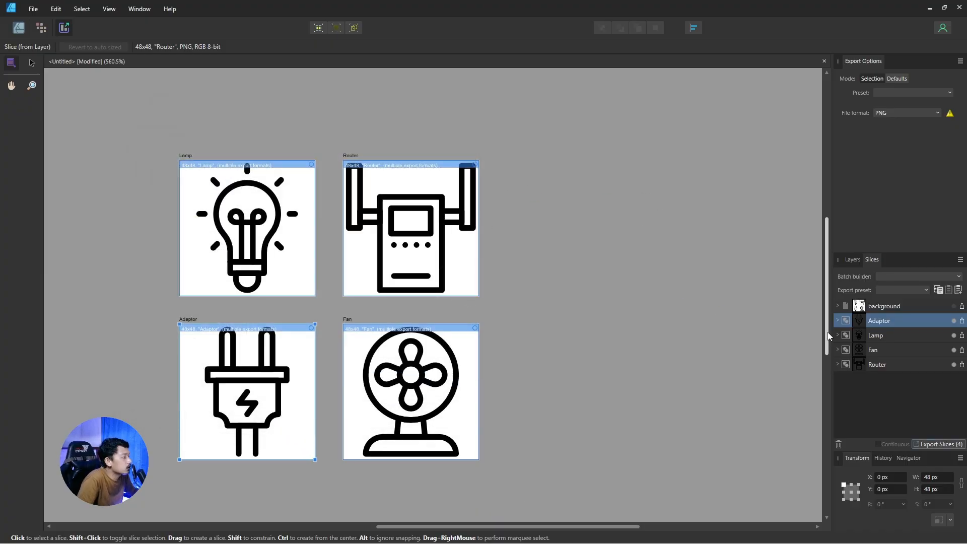